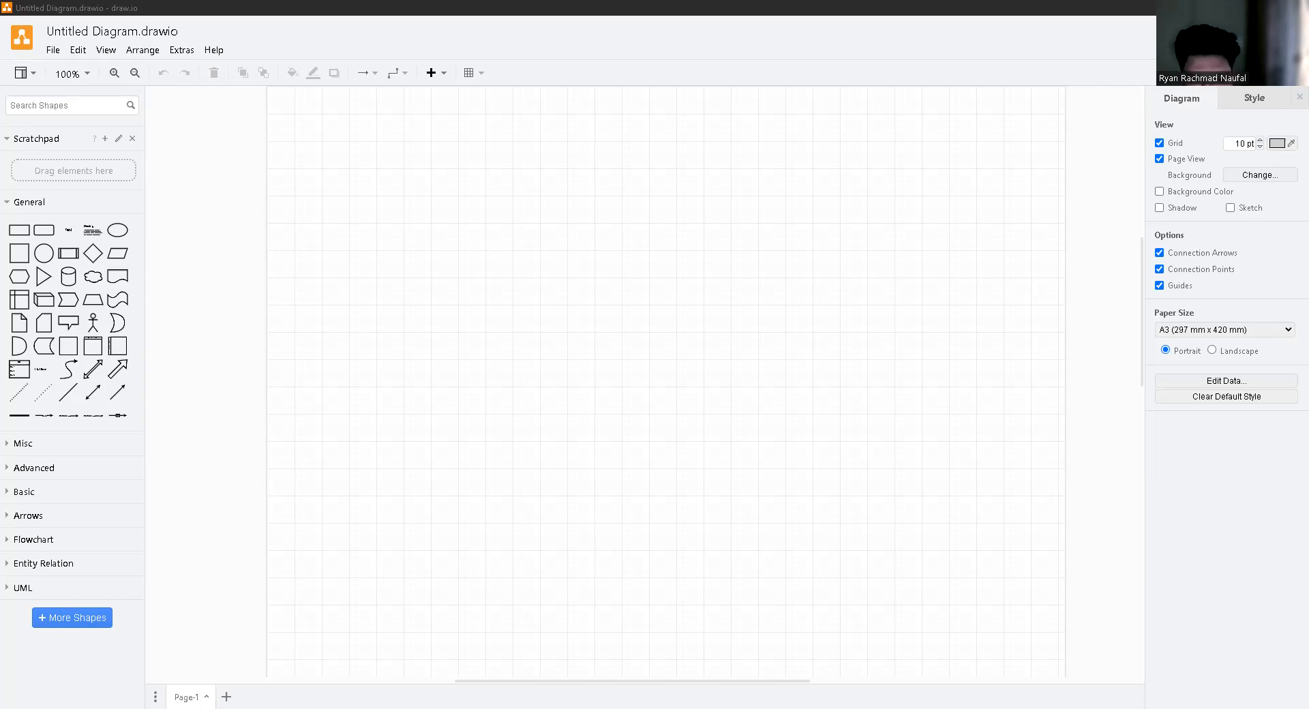
{"action": "left_click", "coordinate": [564, 579]}
{"action": "scroll", "coordinate": [563, 579], "scroll_direction": "up", "scroll_amount": 2}
{"action": "scroll", "coordinate": [563, 579], "scroll_direction": "down", "scroll_amount": 2}
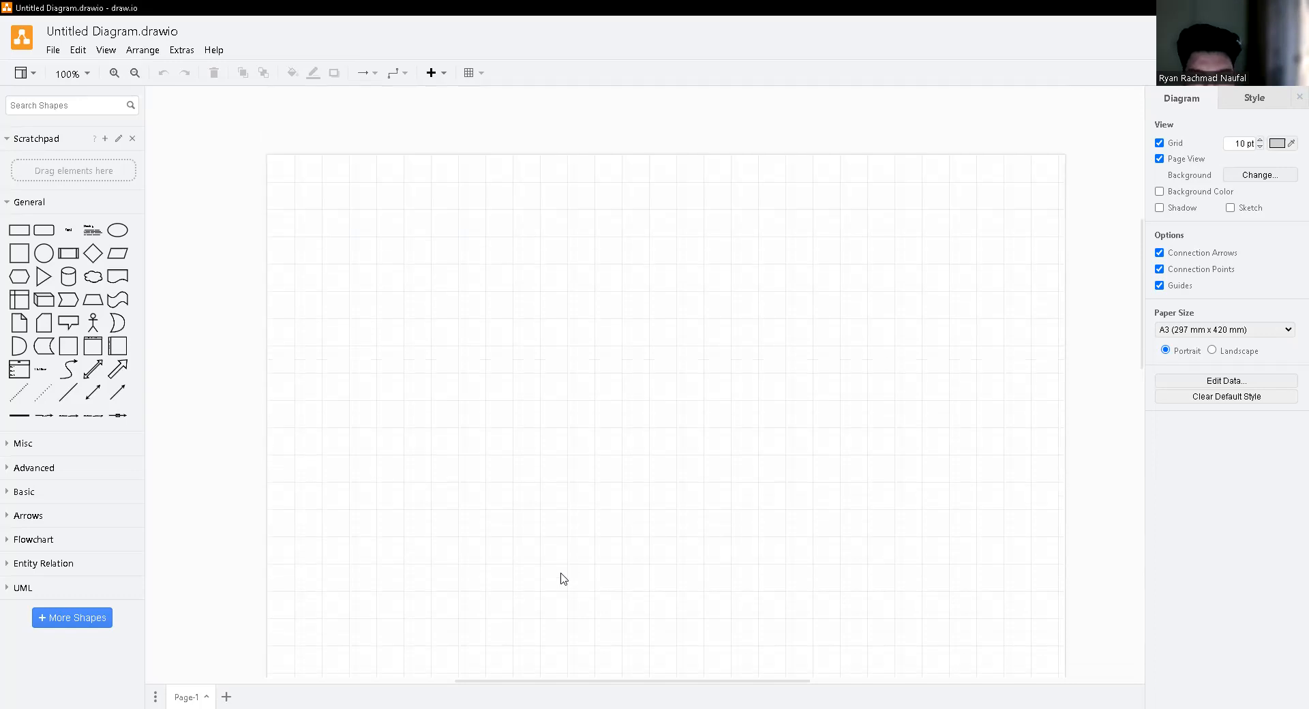
{"action": "scroll", "coordinate": [564, 578], "scroll_direction": "up", "scroll_amount": 1}
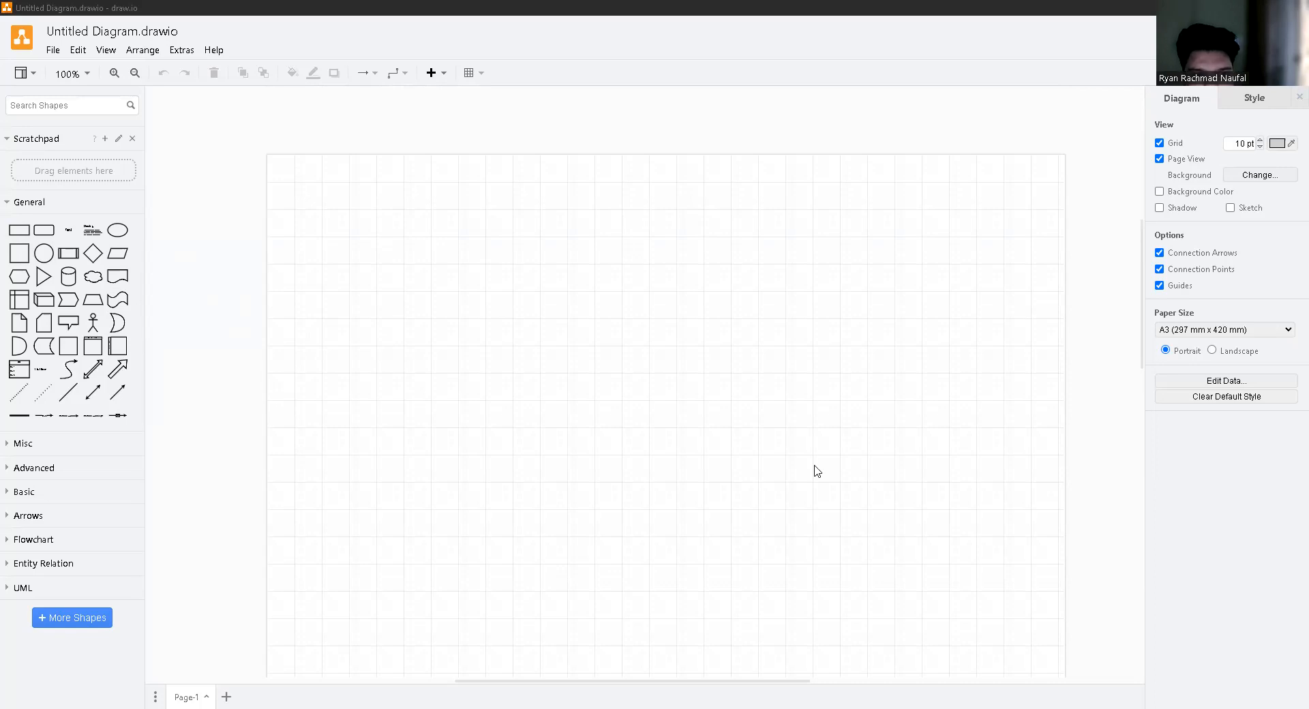
- Paste the Level 0 box onto the page and place the HCT A dengan Bumper box far to its right in the same row
{"action": "left_click", "coordinate": [260, 229]}
{"action": "key", "text": "ctrl+v"}
{"action": "left_click_drag", "start_coordinate": [195, 193], "coordinate": [603, 298]}
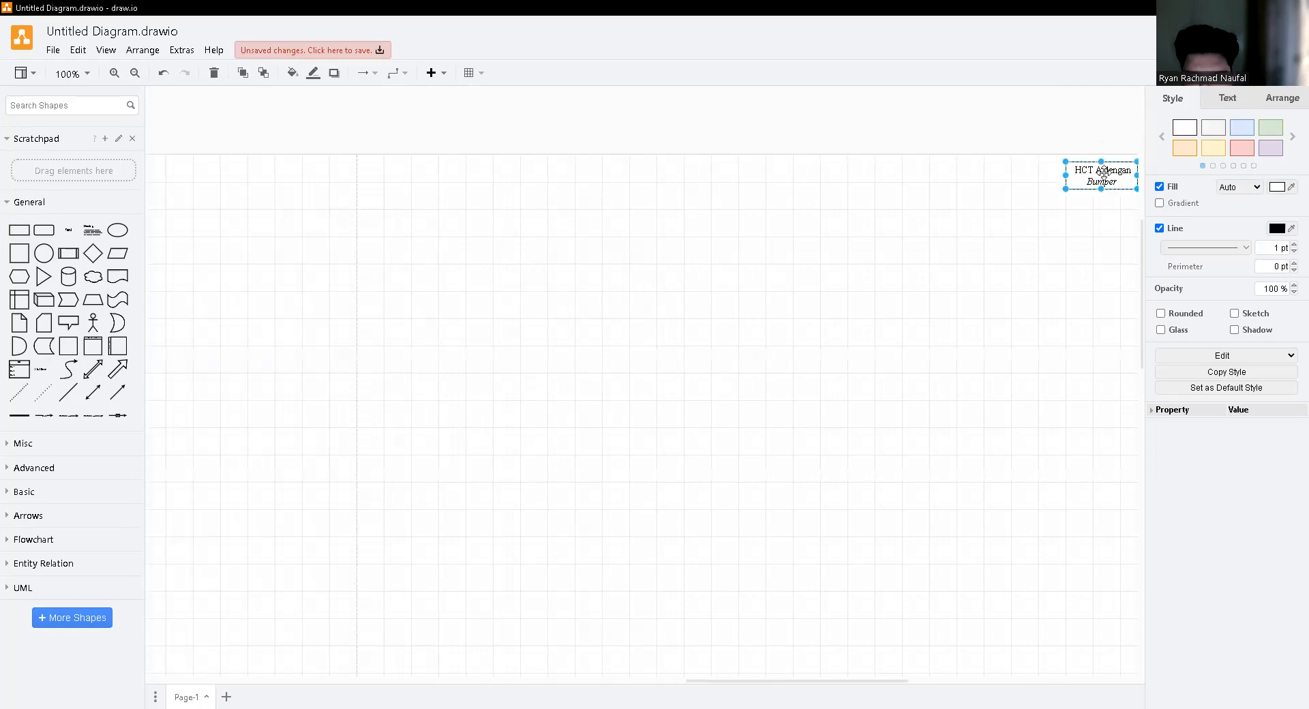
{"action": "left_click_drag", "start_coordinate": [1097, 167], "coordinate": [592, 288]}
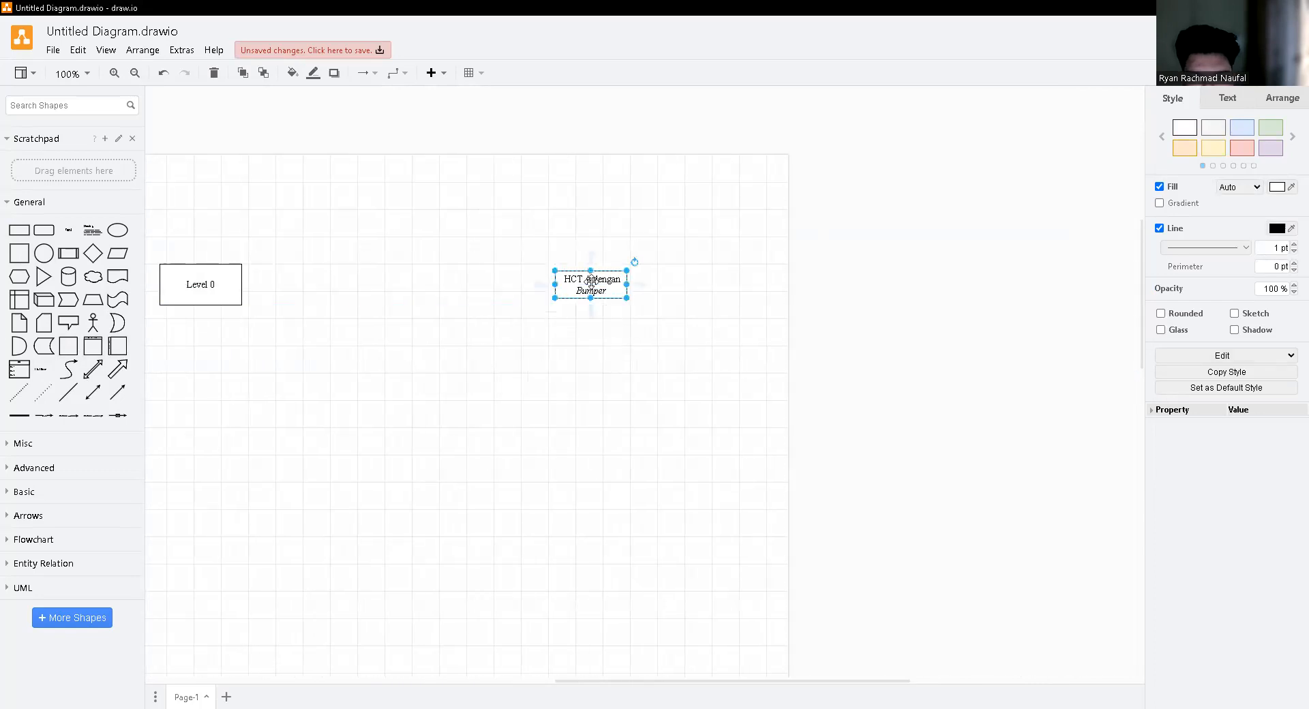
{"action": "left_click", "coordinate": [603, 351]}
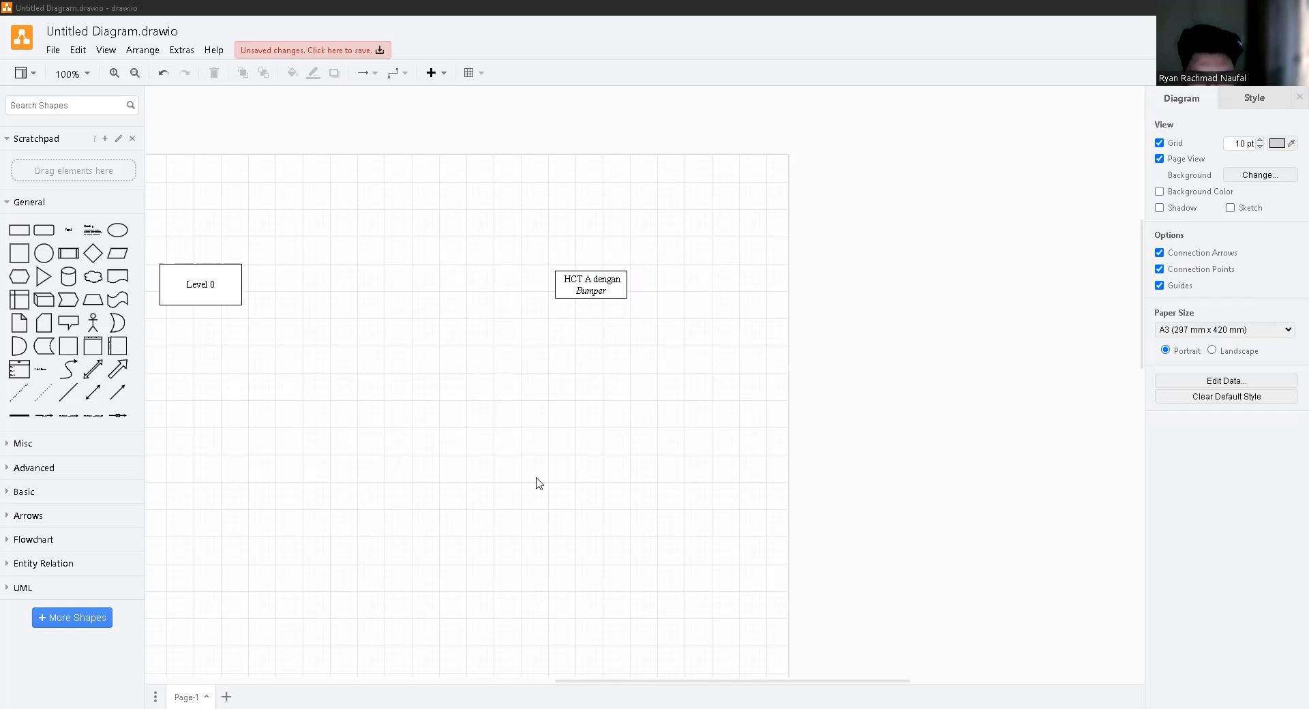
- Align a Level 1 box directly below the Level 0 box and delete the extra copy made beside it
{"action": "left_click_drag", "start_coordinate": [602, 683], "coordinate": [580, 686]}
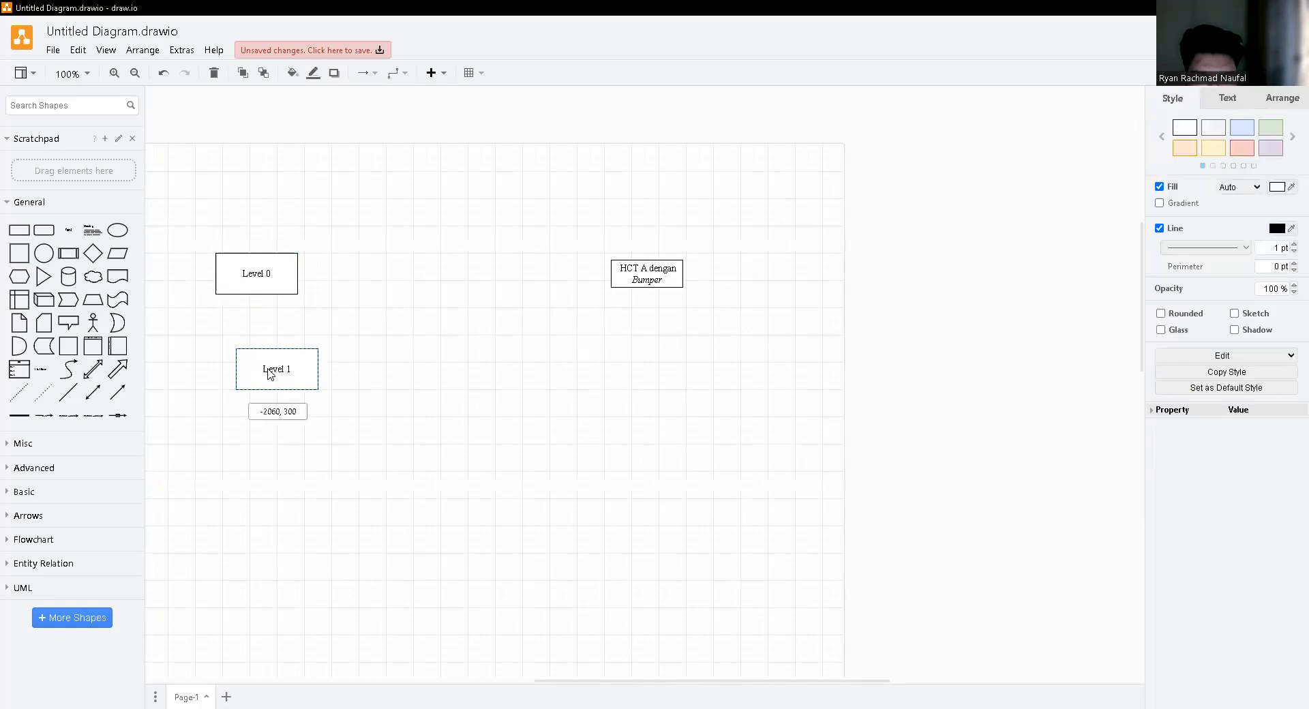
{"action": "left_click_drag", "start_coordinate": [270, 374], "coordinate": [249, 387]}
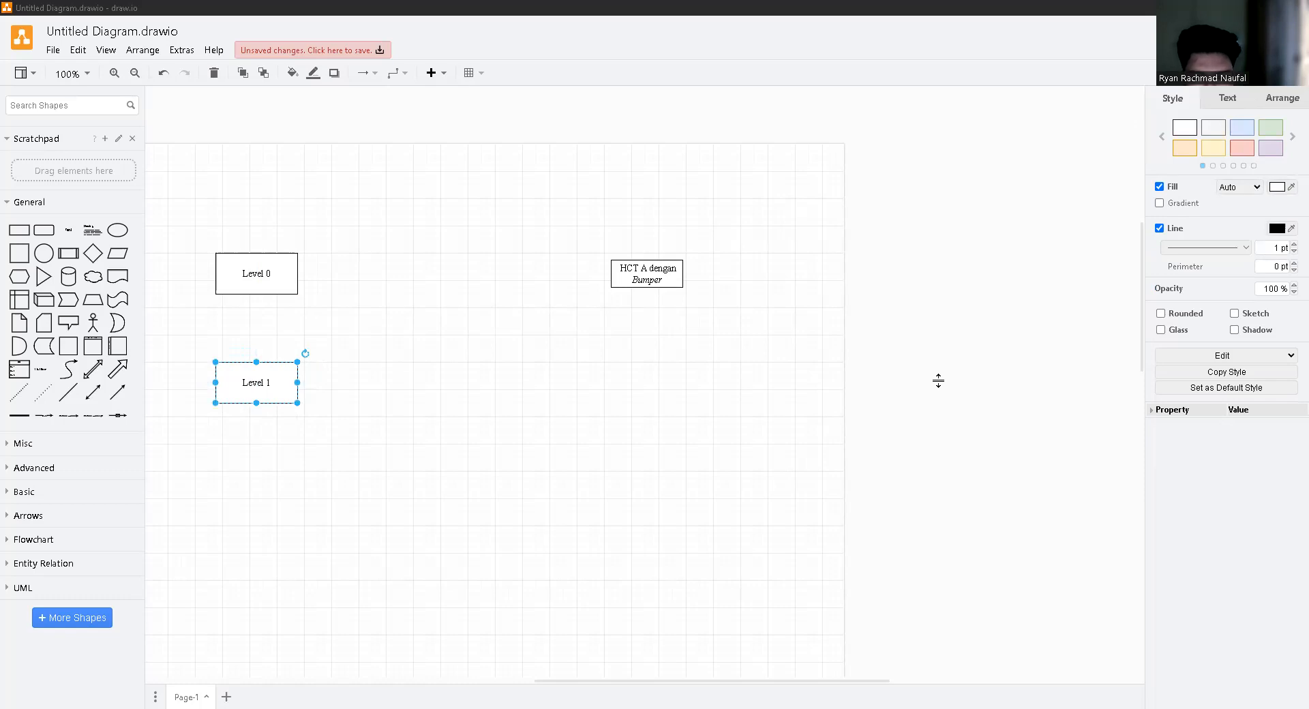
{"action": "left_click_drag", "start_coordinate": [258, 390], "coordinate": [420, 390]}
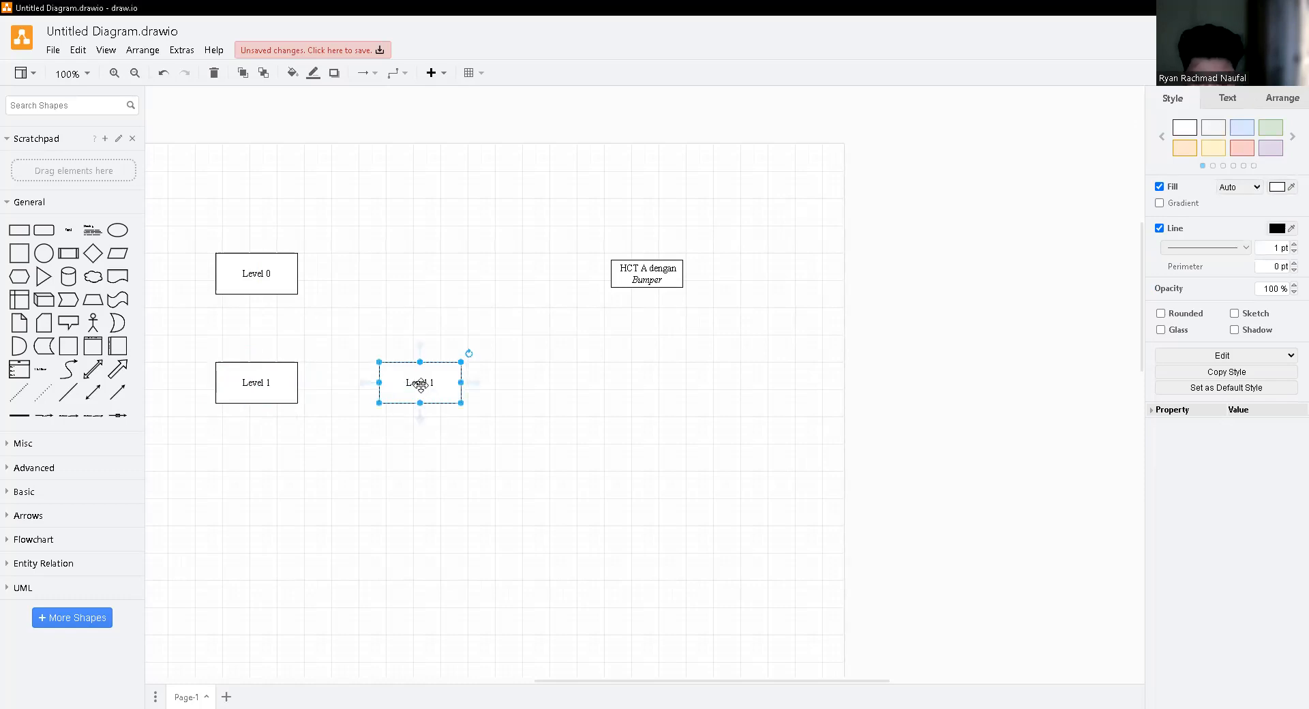
{"action": "key", "text": "Delete"}
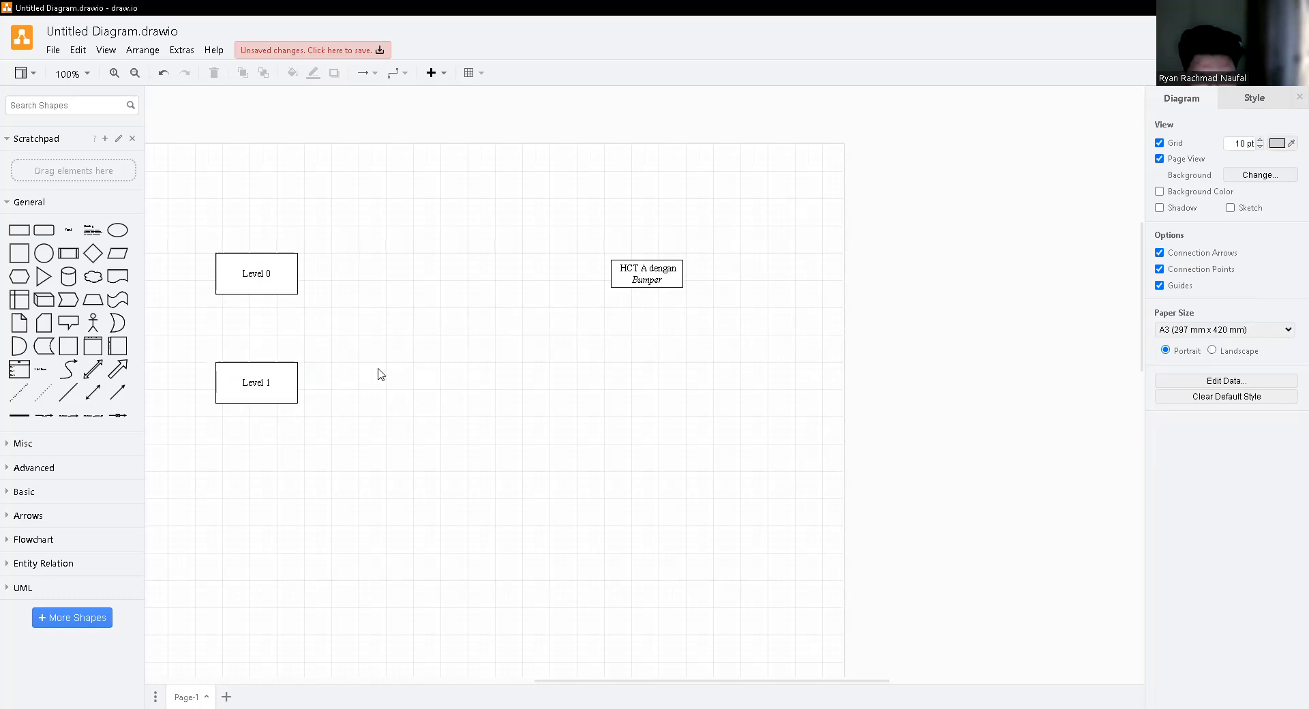
- Paste the Kepala, Crane and Chasis boxes in a spaced row beside Level 1, and nudge the HCT A dengan Bumper box slightly up and left
{"action": "key", "text": "alt+Tab"}
{"action": "key", "text": "ctrl+v"}
{"action": "left_click_drag", "start_coordinate": [1108, 318], "coordinate": [450, 391]}
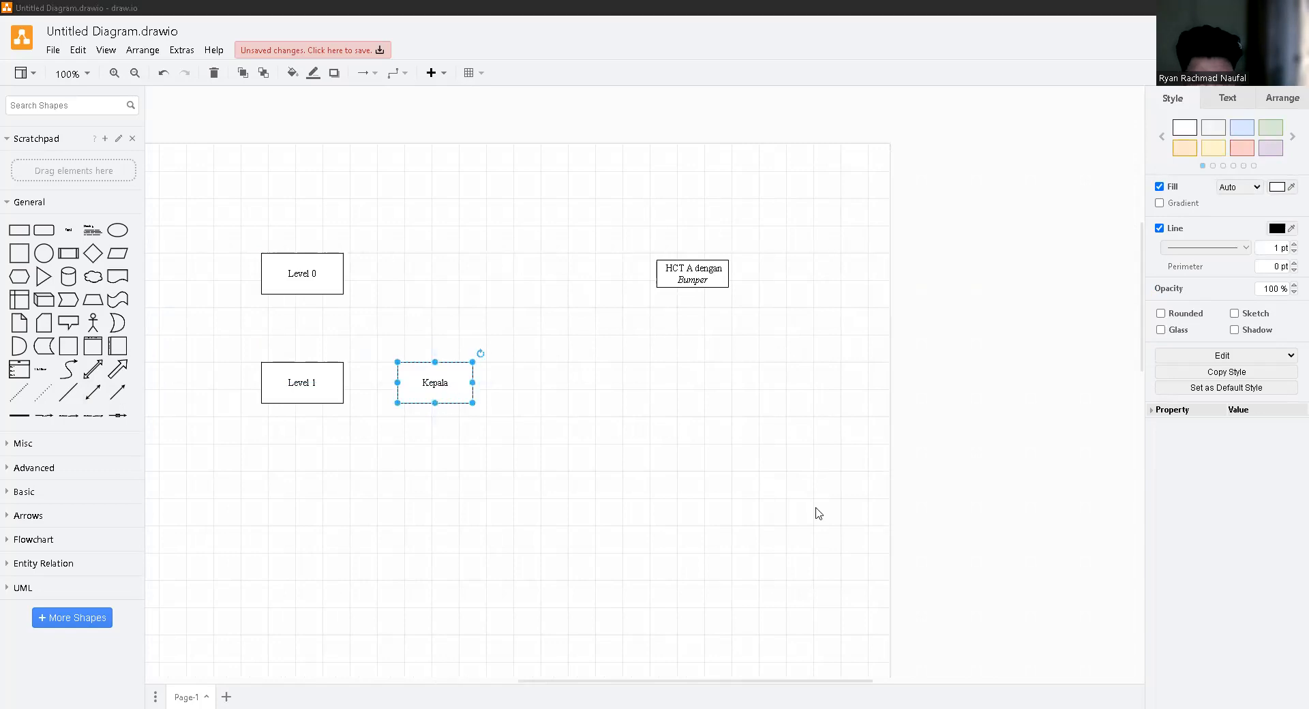
{"action": "key", "text": "alt+Tab"}
{"action": "key", "text": "ctrl+v"}
{"action": "left_click_drag", "start_coordinate": [1105, 320], "coordinate": [594, 385]}
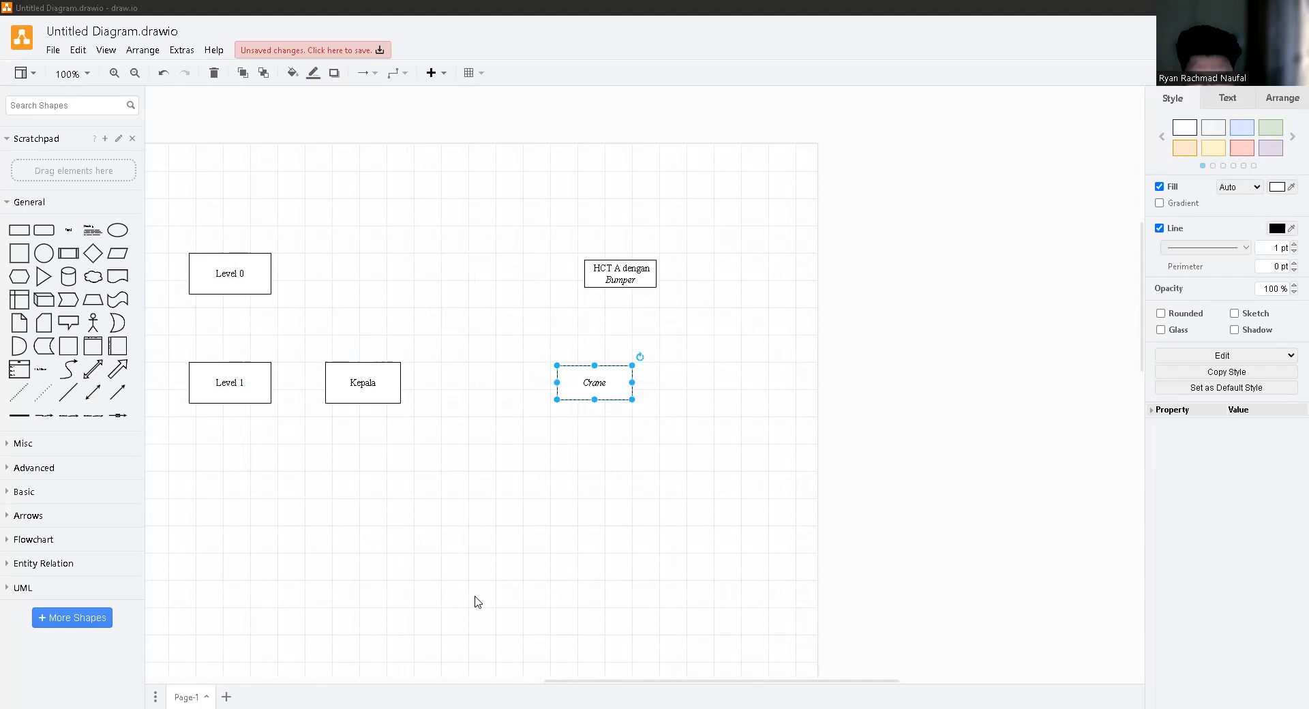
{"action": "key", "text": "alt+Tab"}
{"action": "key", "text": "ctrl+v"}
{"action": "left_click_drag", "start_coordinate": [1097, 302], "coordinate": [946, 384]}
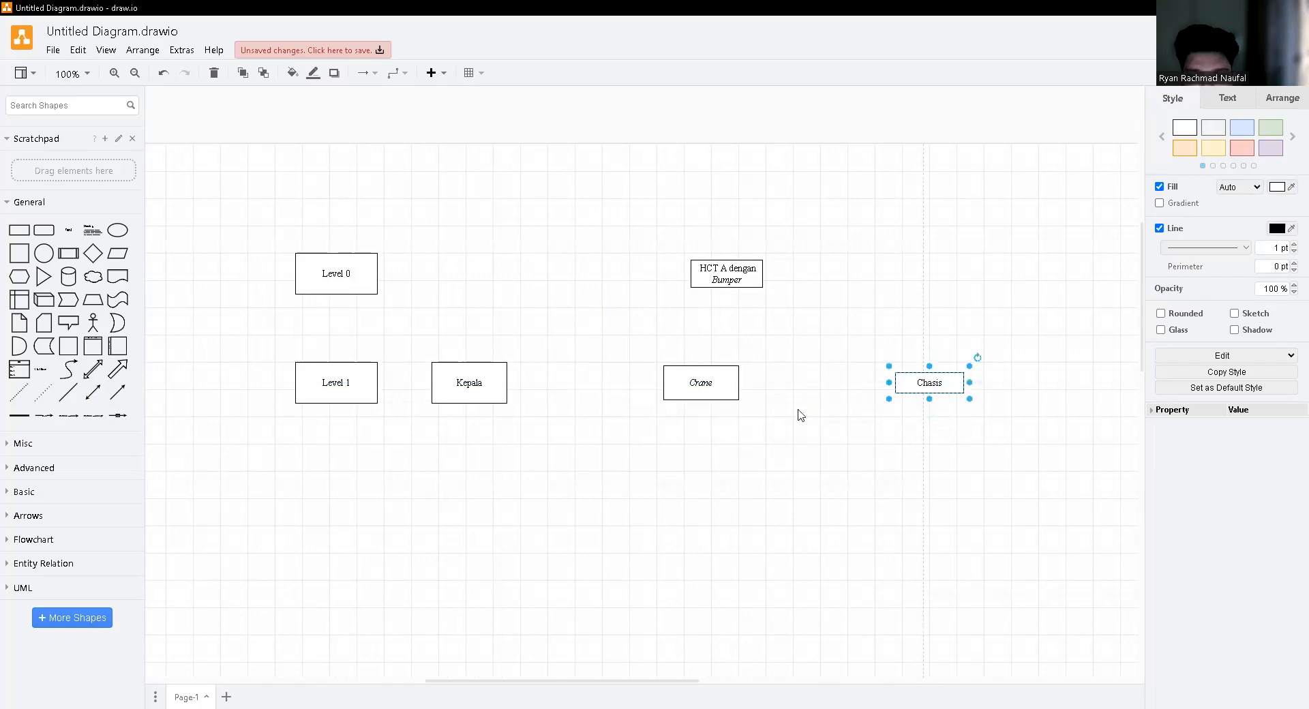
{"action": "left_click", "coordinate": [713, 494]}
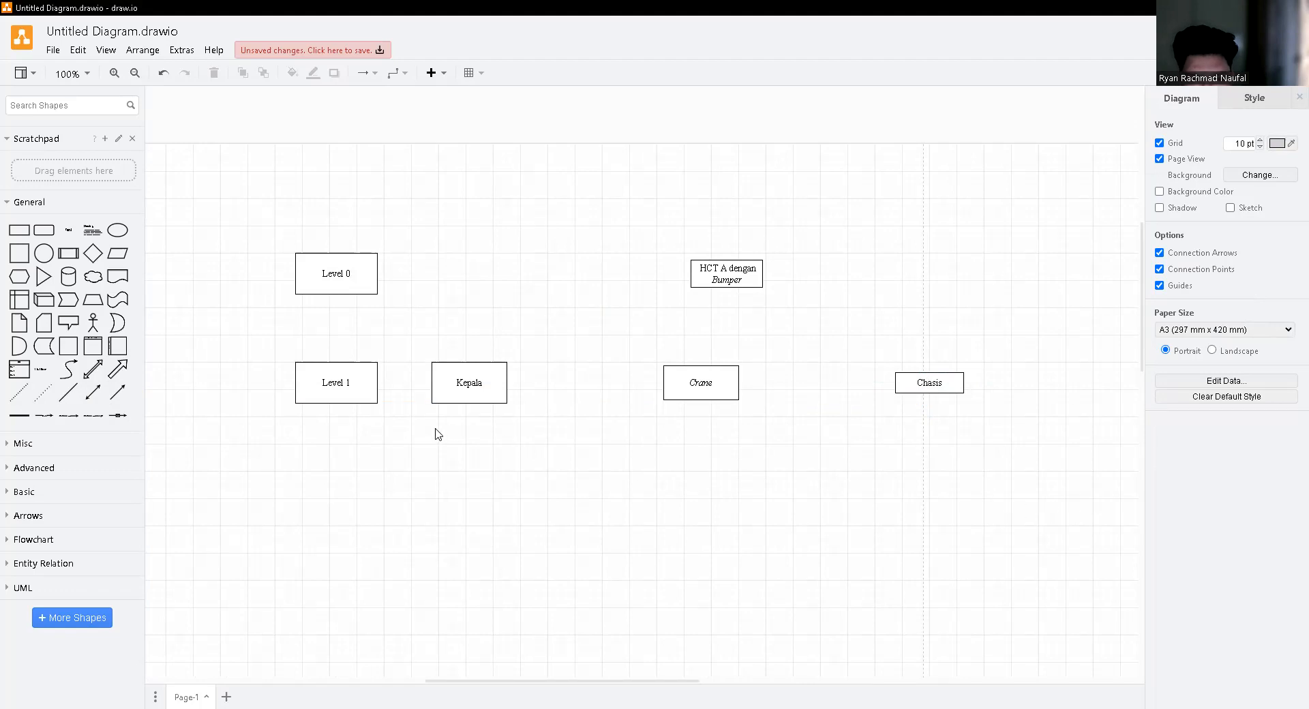
{"action": "left_click_drag", "start_coordinate": [739, 282], "coordinate": [726, 276]}
{"action": "left_click", "coordinate": [477, 390]}
{"action": "left_click", "coordinate": [677, 383]}
{"action": "left_click", "coordinate": [468, 395]}
{"action": "left_click", "coordinate": [679, 385]}
{"action": "left_click", "coordinate": [912, 382]}
{"action": "left_click", "coordinate": [454, 387]}
{"action": "left_click", "coordinate": [686, 383]}
{"action": "left_click", "coordinate": [935, 385]}
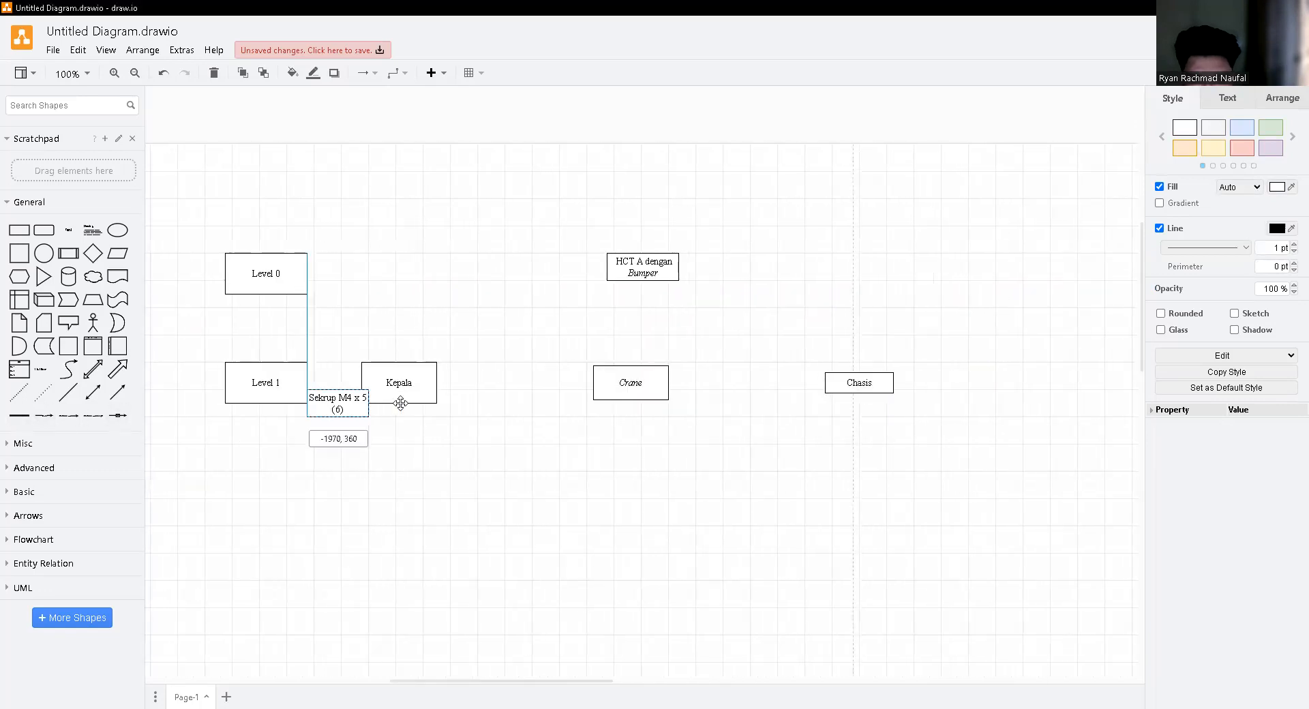
- Place the Sekrup M4 x 5 (6) box between Kepala and Crane, and the Mur (6) box between Crane and Chasis
{"action": "left_click_drag", "start_coordinate": [400, 402], "coordinate": [537, 388]}
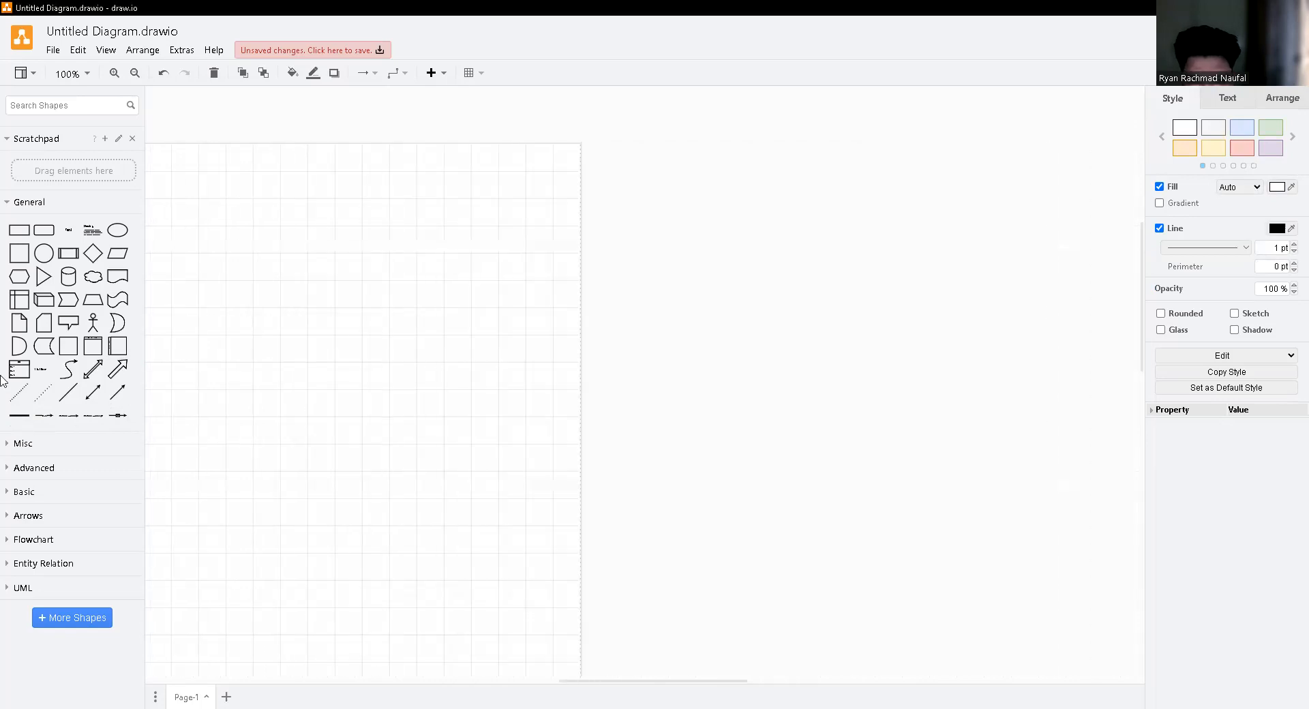
{"action": "left_click_drag", "start_coordinate": [435, 388], "coordinate": [684, 381]}
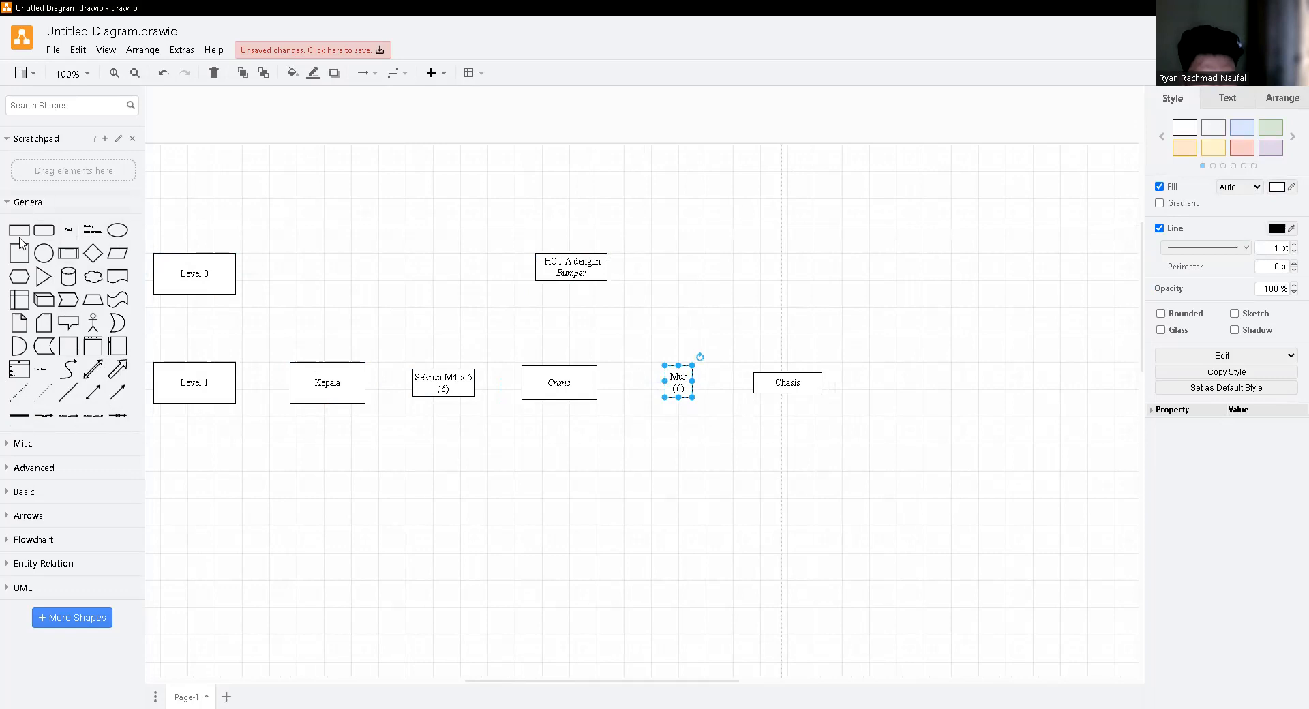
{"action": "mouse_move", "coordinate": [109, 277]}
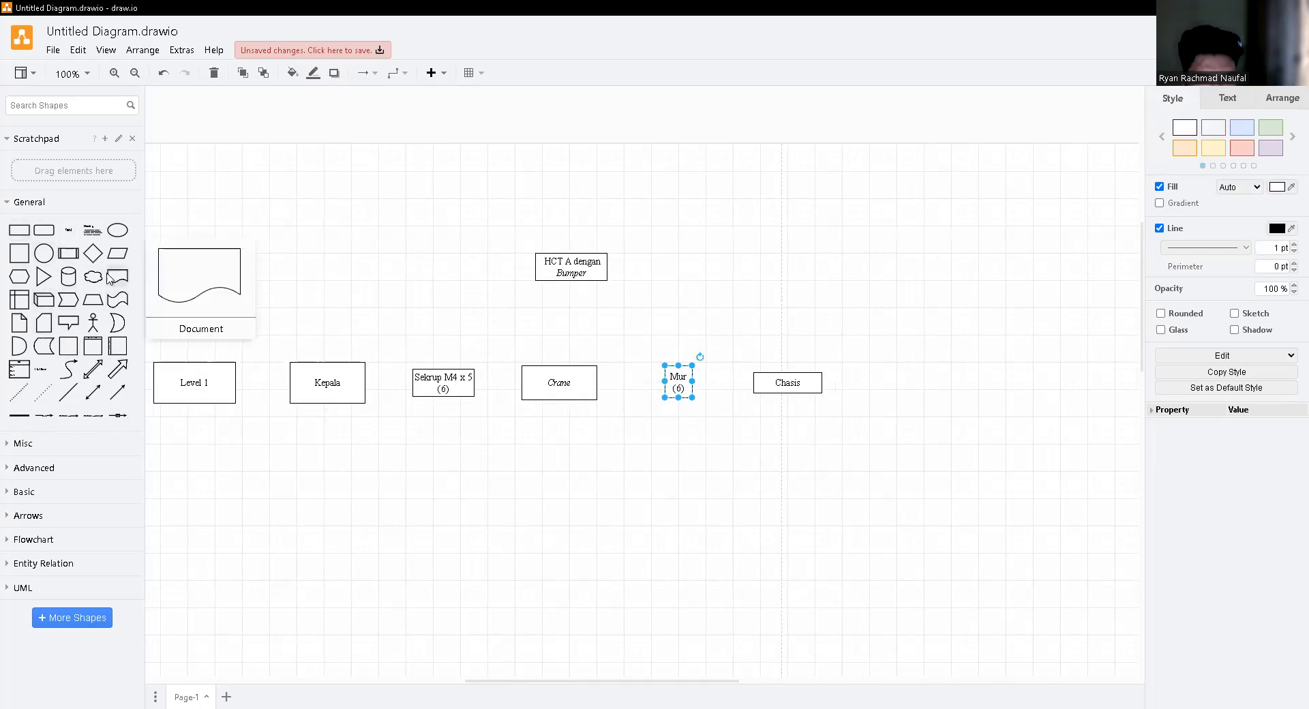
{"action": "left_click_drag", "start_coordinate": [676, 377], "coordinate": [670, 379]}
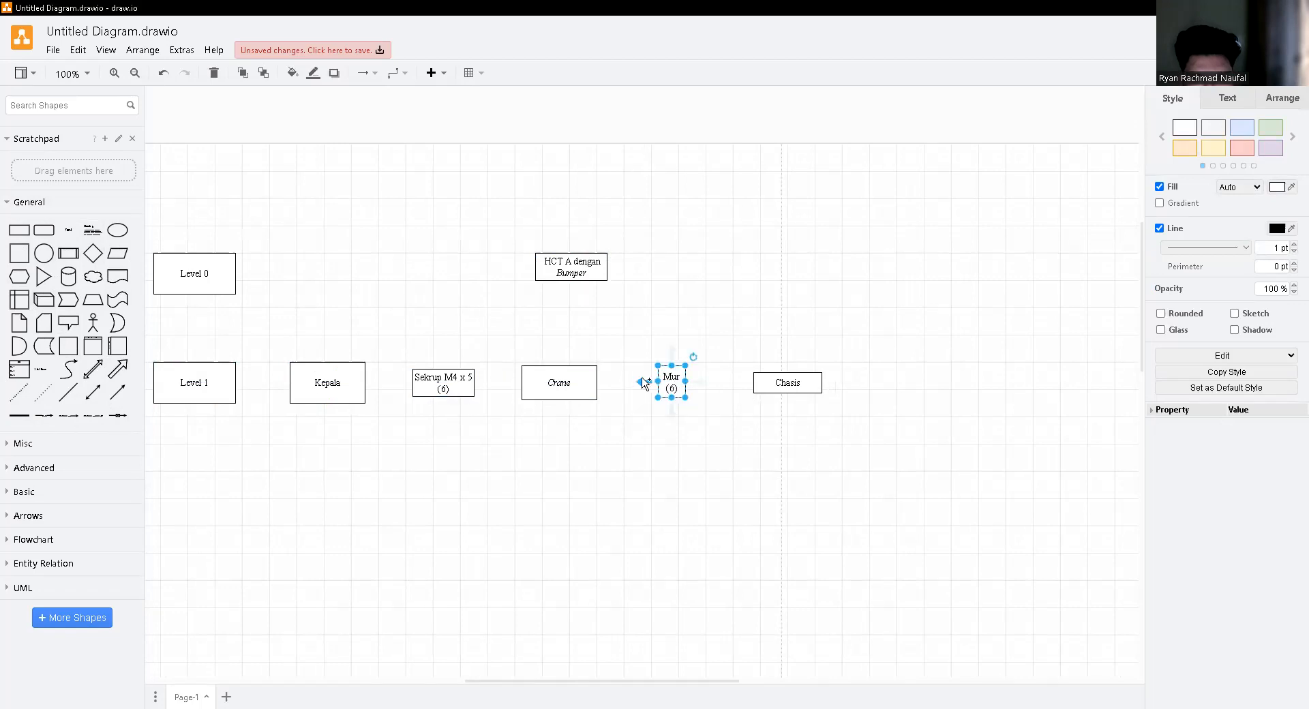
- Adjust the spacing of the Level 1 row by shifting Chasis slightly left and Crane and Sekrup M4 x 5 slightly right
{"action": "left_click", "coordinate": [448, 388]}
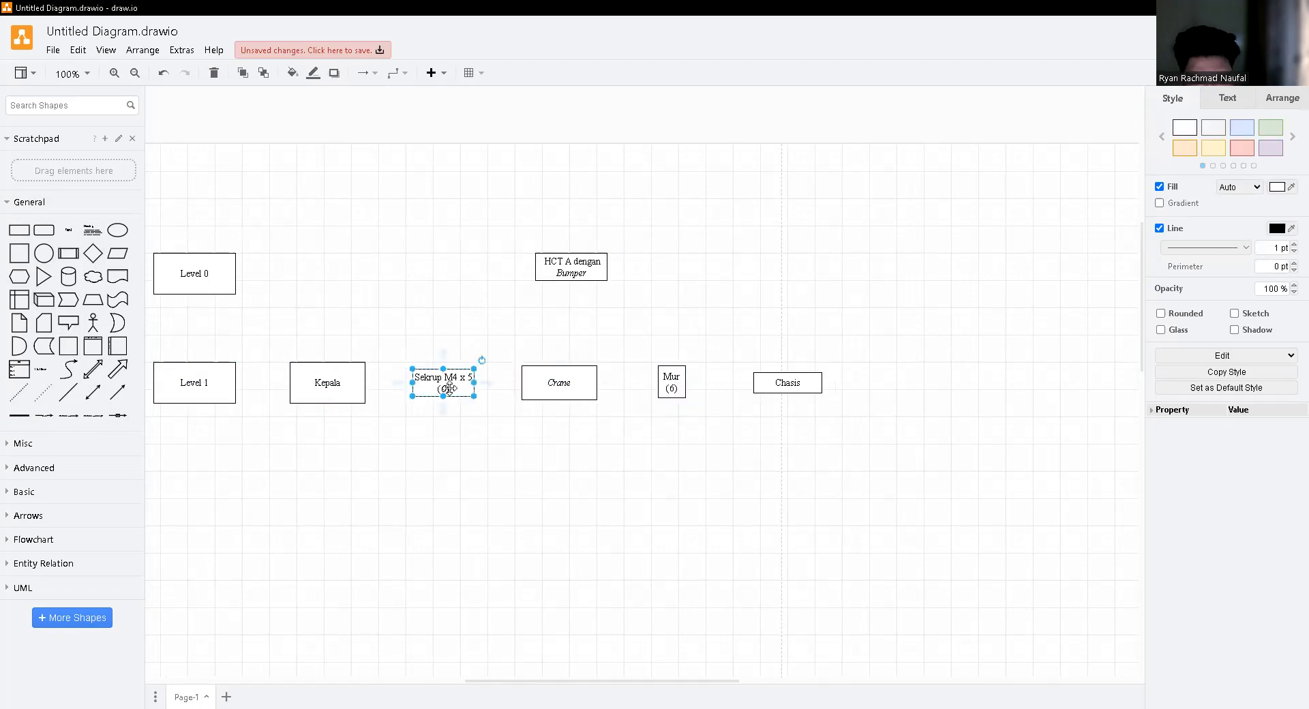
{"action": "double_click", "coordinate": [447, 389]}
{"action": "left_click", "coordinate": [539, 448]}
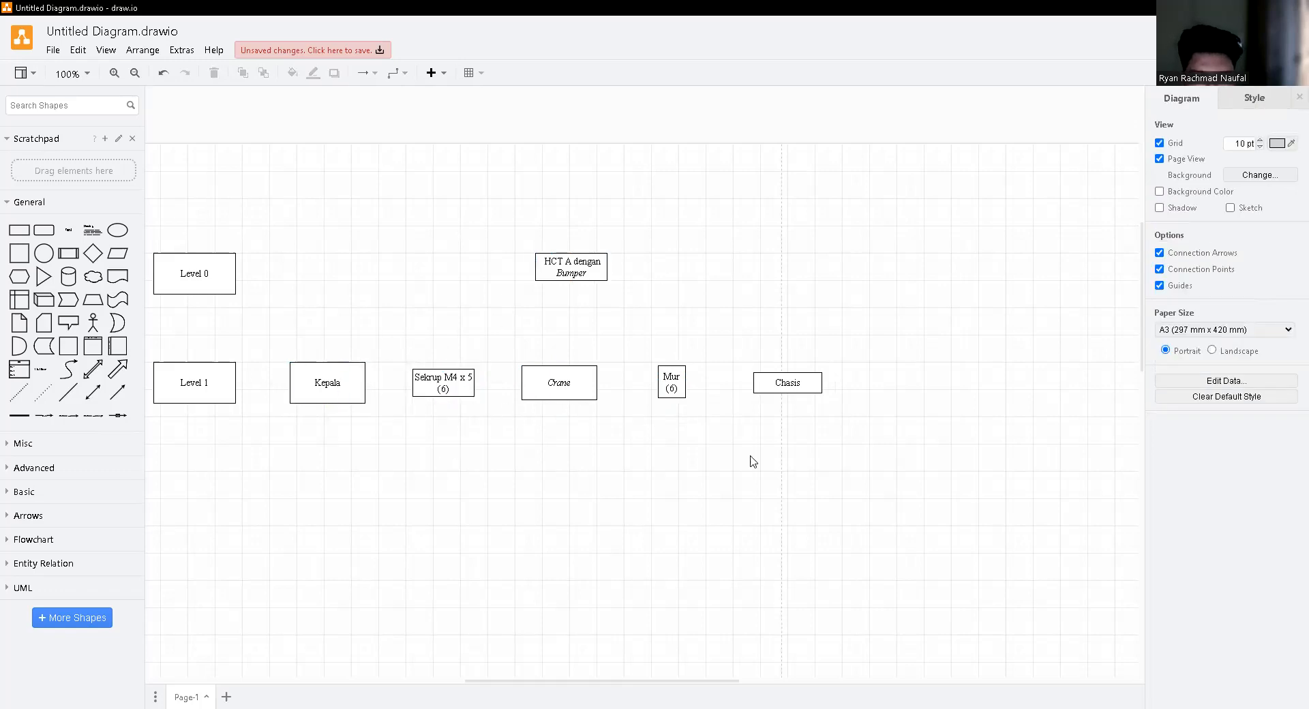
{"action": "left_click_drag", "start_coordinate": [791, 389], "coordinate": [783, 389]}
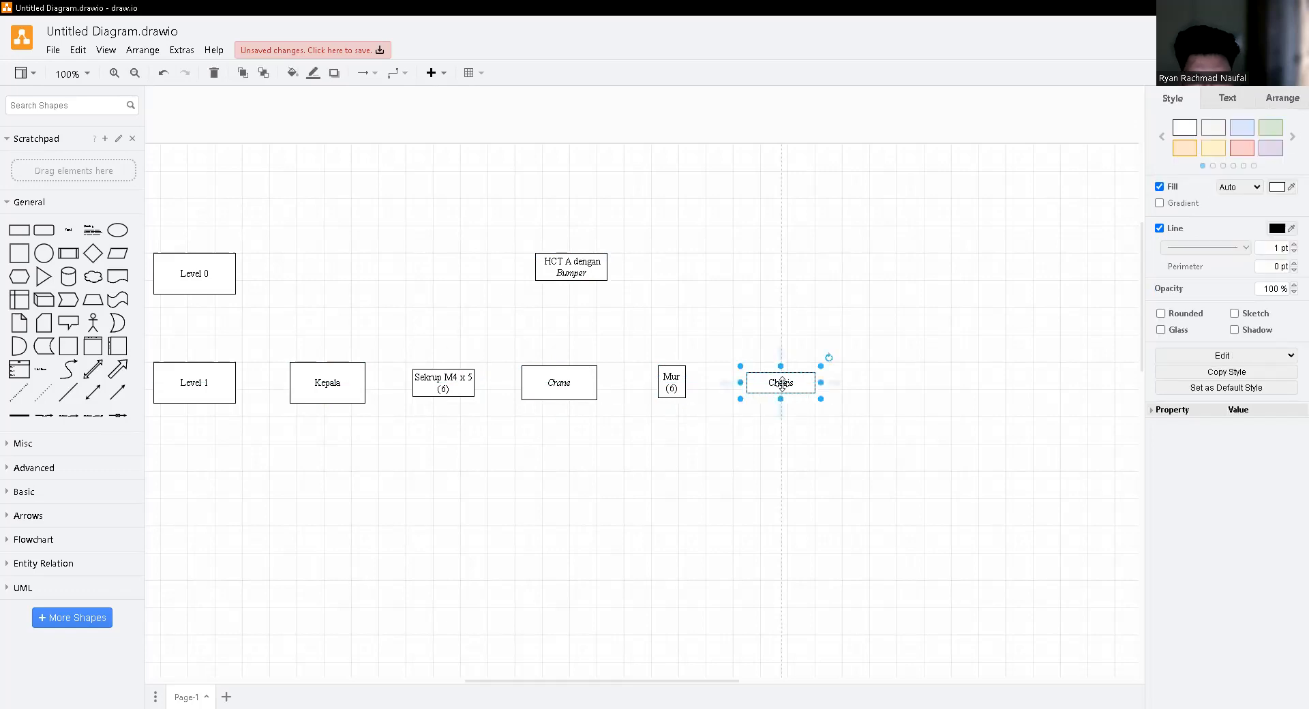
{"action": "left_click_drag", "start_coordinate": [573, 389], "coordinate": [580, 389]}
{"action": "left_click_drag", "start_coordinate": [443, 390], "coordinate": [451, 389]}
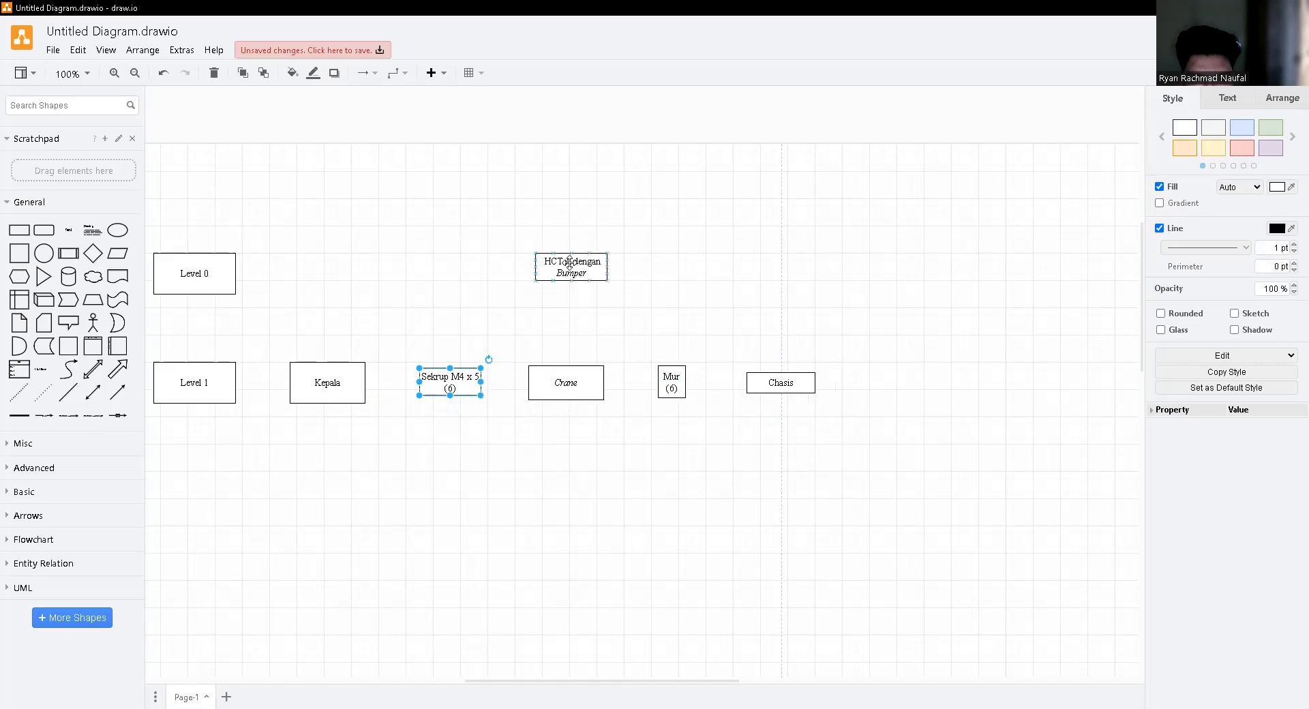
- Connect HCT A dengan Bumper with arrows down to Kepala and Sekrup M4 x 5, and raise the Sekrup box slightly
{"action": "left_click_drag", "start_coordinate": [570, 293], "coordinate": [325, 360]}
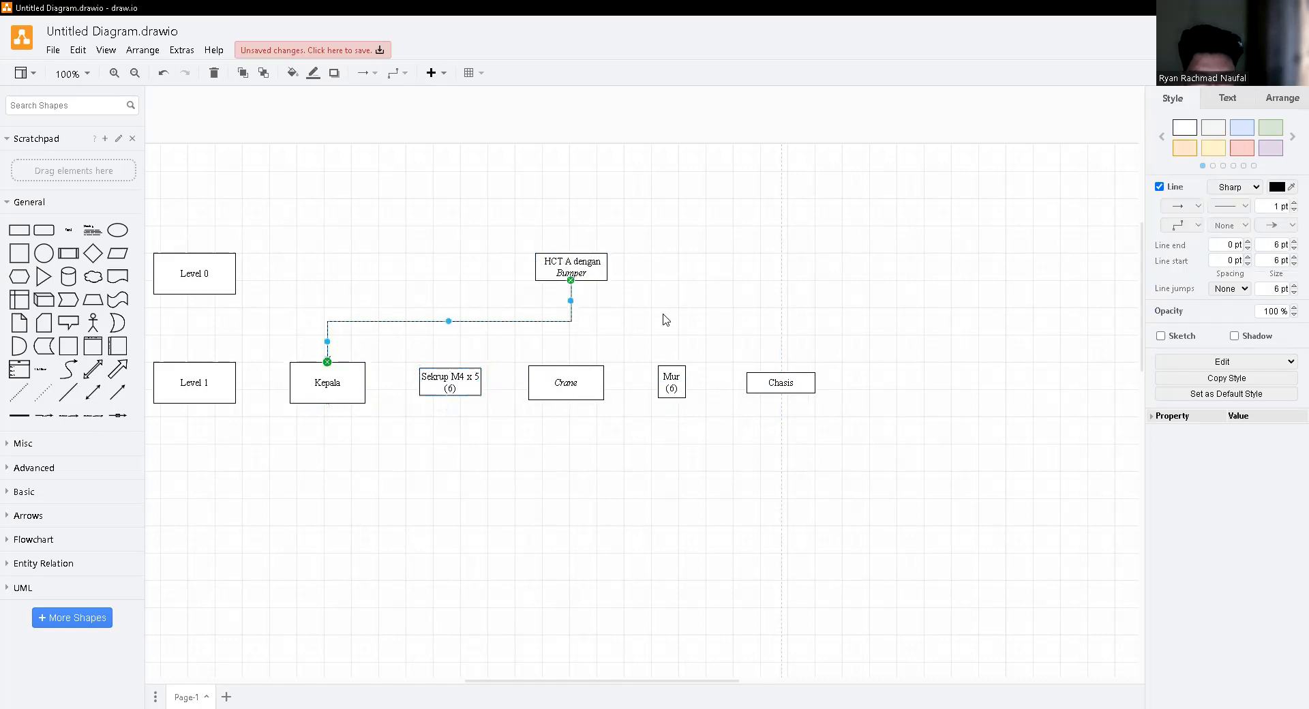
{"action": "left_click", "coordinate": [666, 322]}
{"action": "left_click_drag", "start_coordinate": [573, 283], "coordinate": [450, 368]}
{"action": "left_click_drag", "start_coordinate": [447, 387], "coordinate": [448, 380]}
{"action": "left_click", "coordinate": [605, 349]}
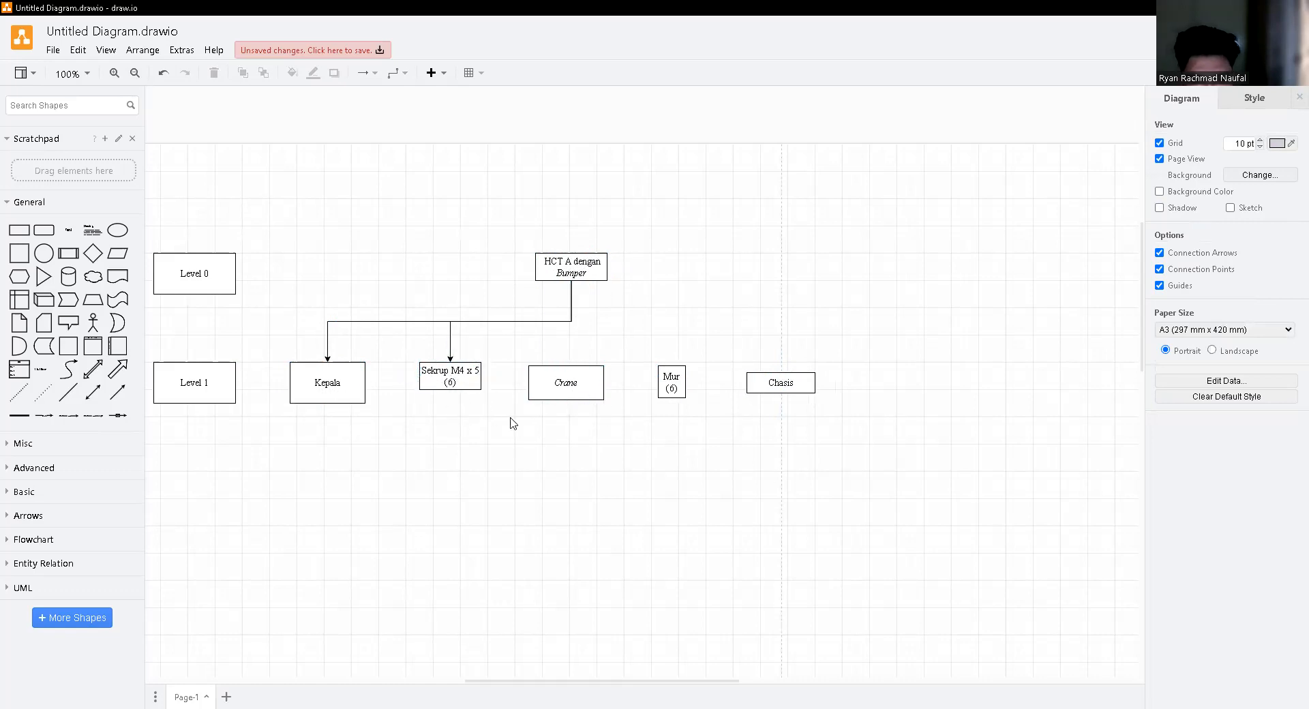
- Connect HCT A dengan Bumper with arrows to Crane and Mur (6), and shift both boxes to line up with the row
{"action": "left_click_drag", "start_coordinate": [571, 286], "coordinate": [577, 383]}
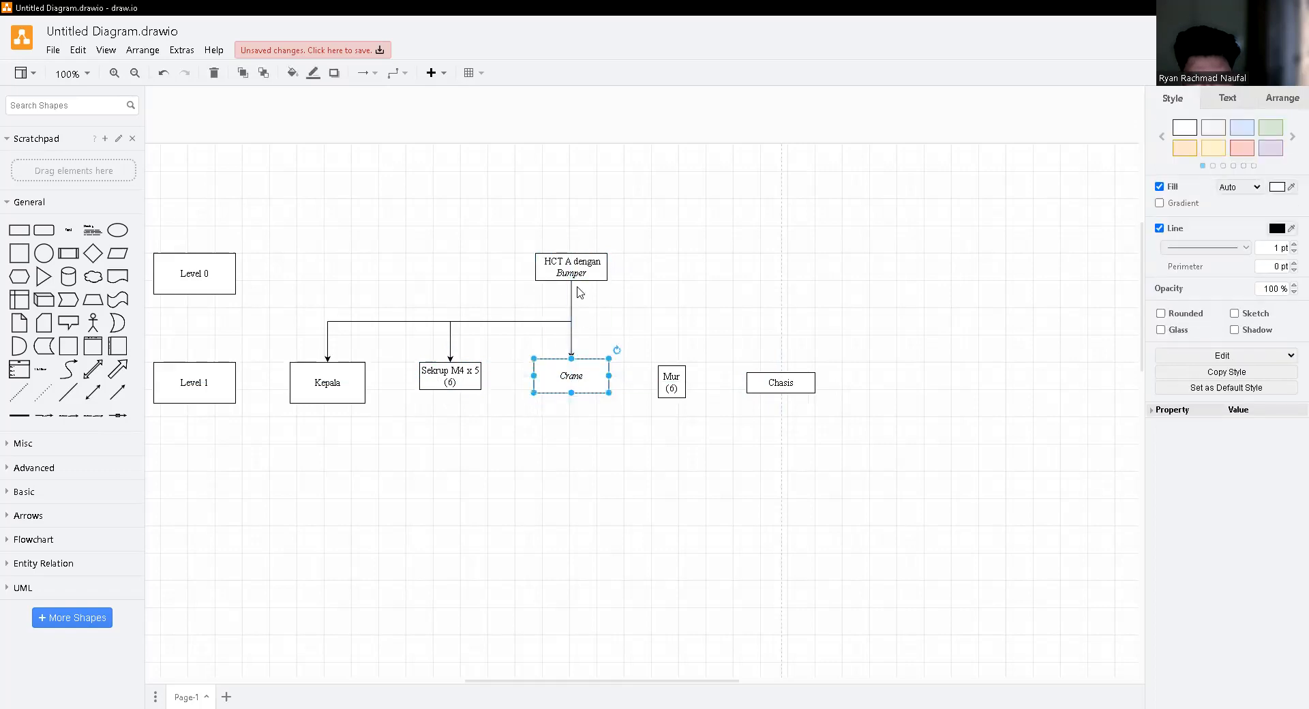
{"action": "left_click_drag", "start_coordinate": [571, 287], "coordinate": [672, 370]}
{"action": "left_click_drag", "start_coordinate": [672, 380], "coordinate": [677, 386]}
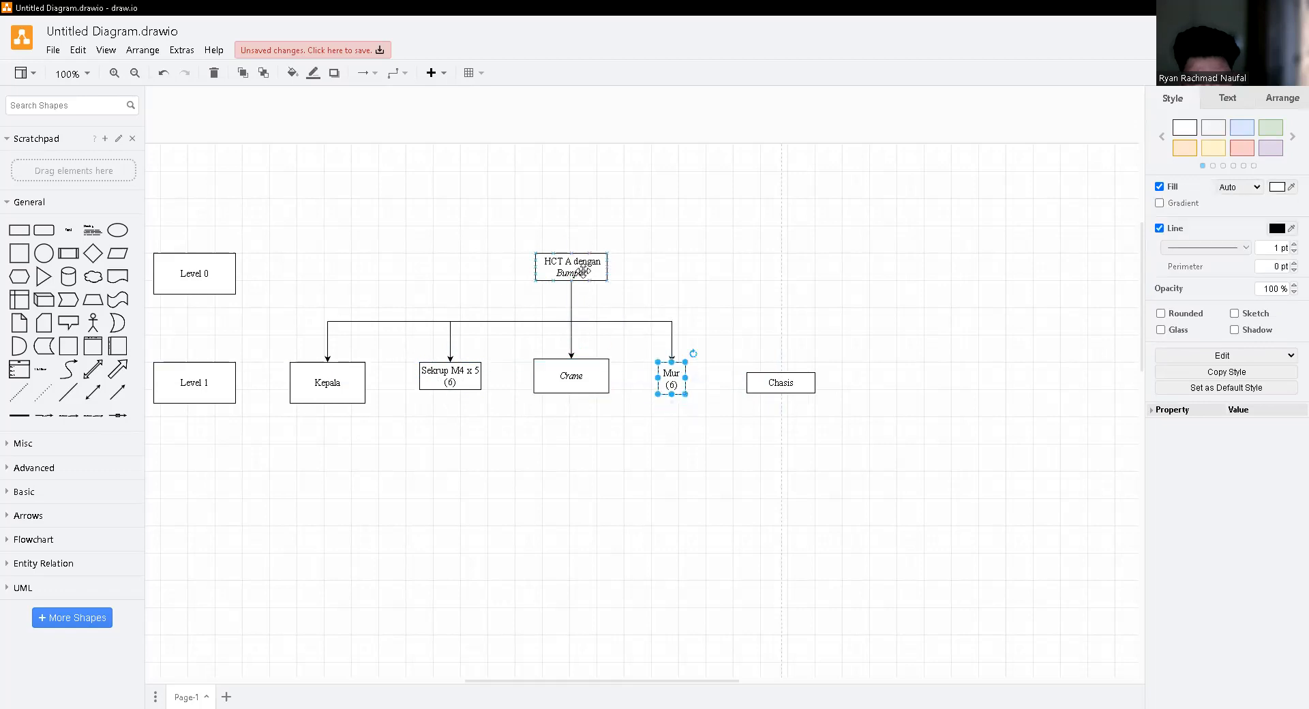
- Connect HCT A dengan Bumper with an arrow to Chasis and raise the Chasis box level with the other Level 1 parts
{"action": "left_click", "coordinate": [571, 282]}
{"action": "left_click", "coordinate": [546, 304]}
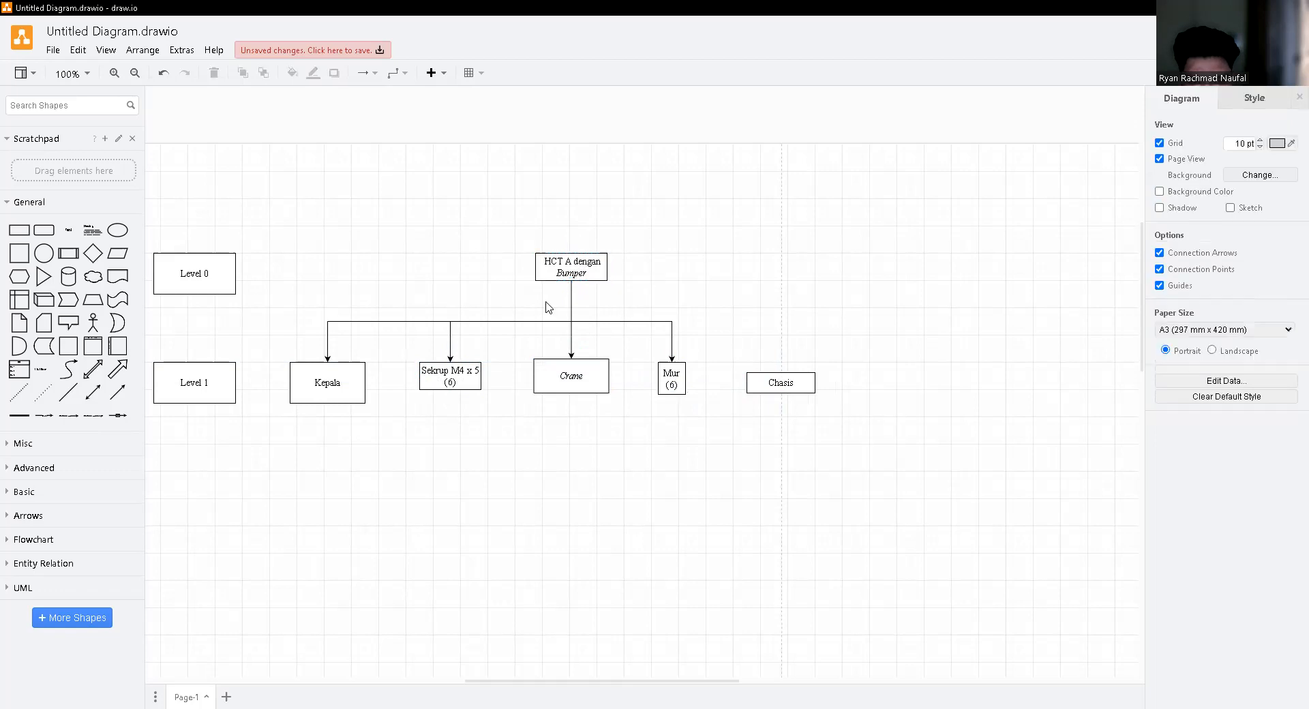
{"action": "left_click_drag", "start_coordinate": [572, 281], "coordinate": [784, 375]}
{"action": "left_click", "coordinate": [783, 400]}
{"action": "left_click", "coordinate": [784, 386]}
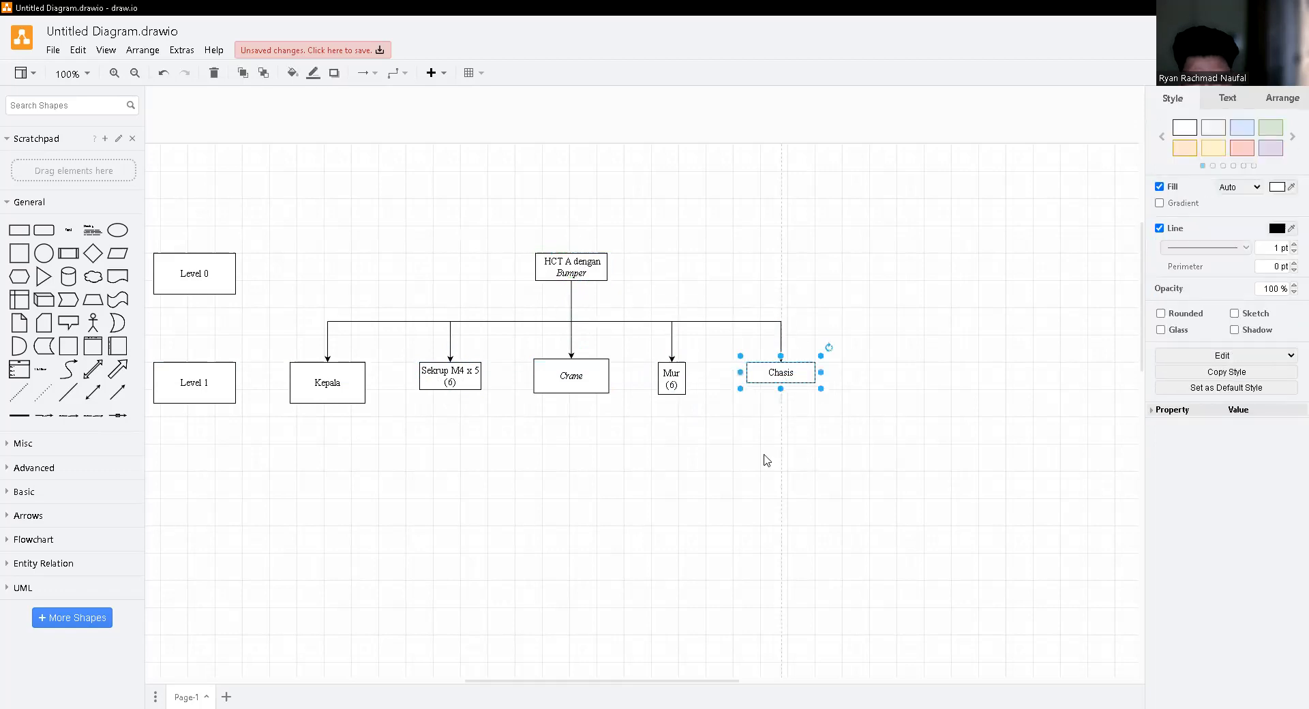
{"action": "left_click", "coordinate": [765, 459]}
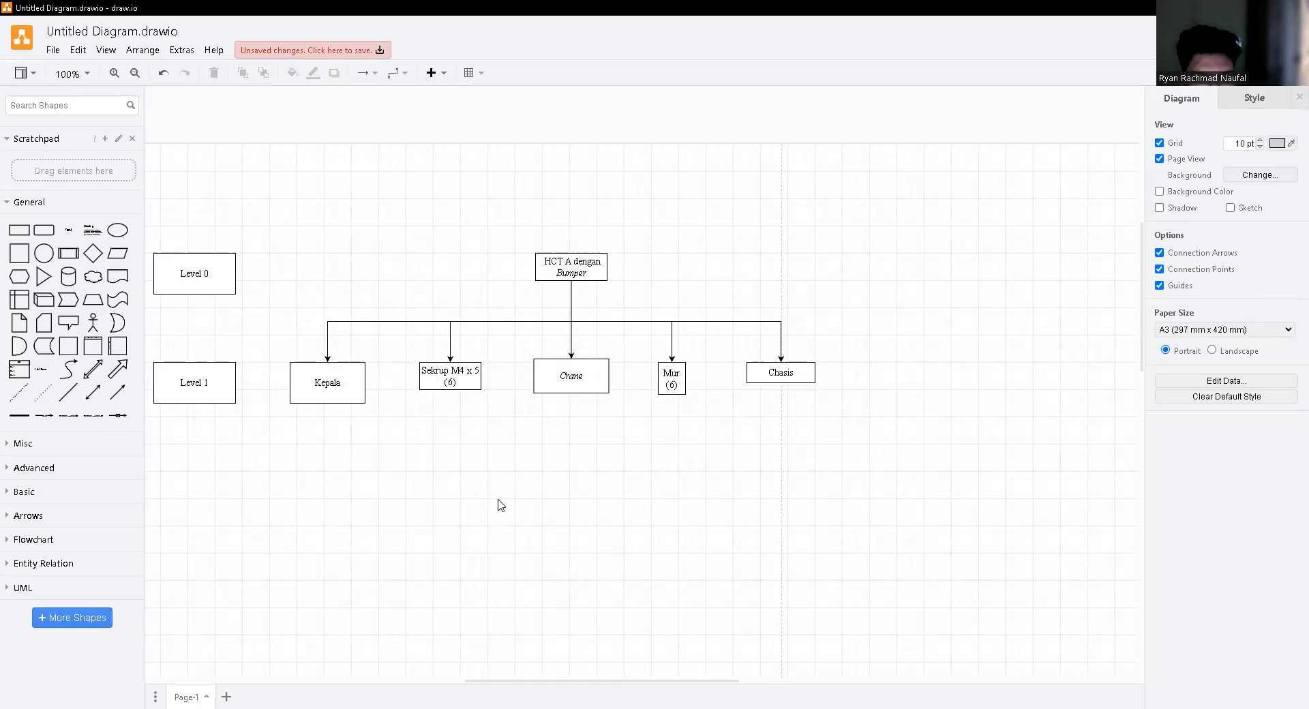
{"action": "left_click", "coordinate": [315, 380]}
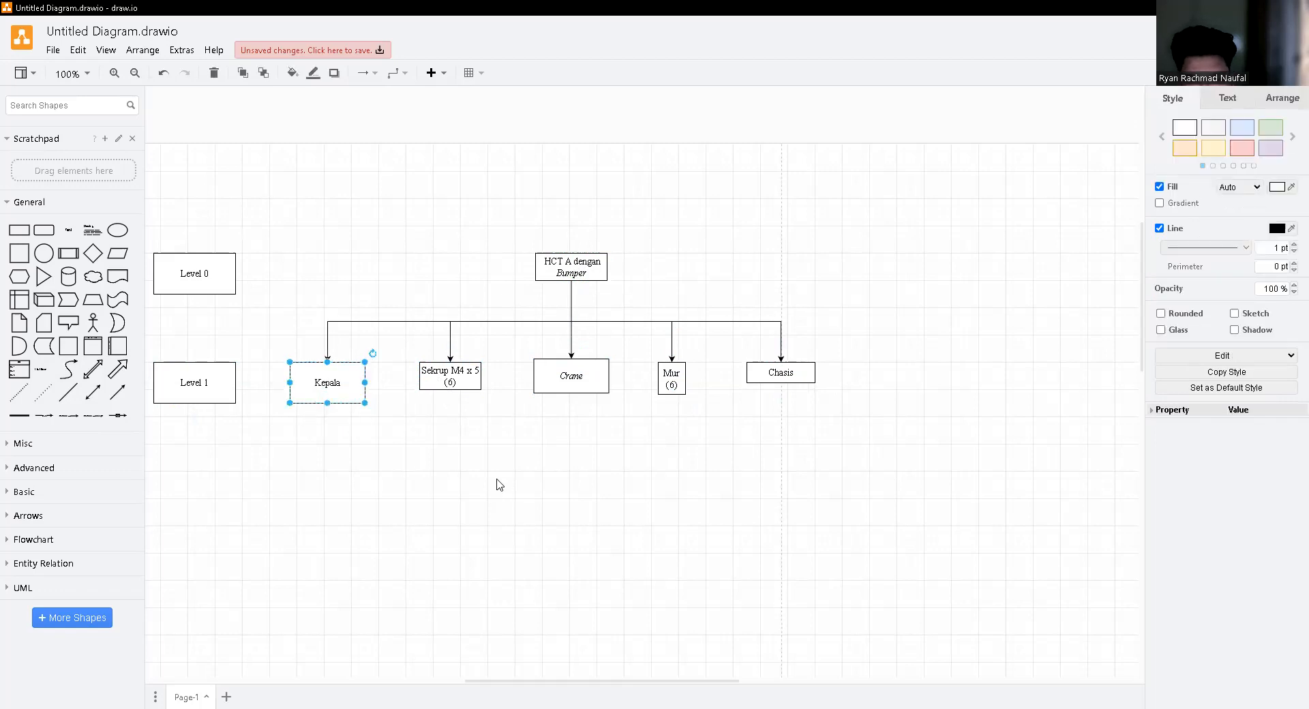
{"action": "left_click", "coordinate": [495, 526]}
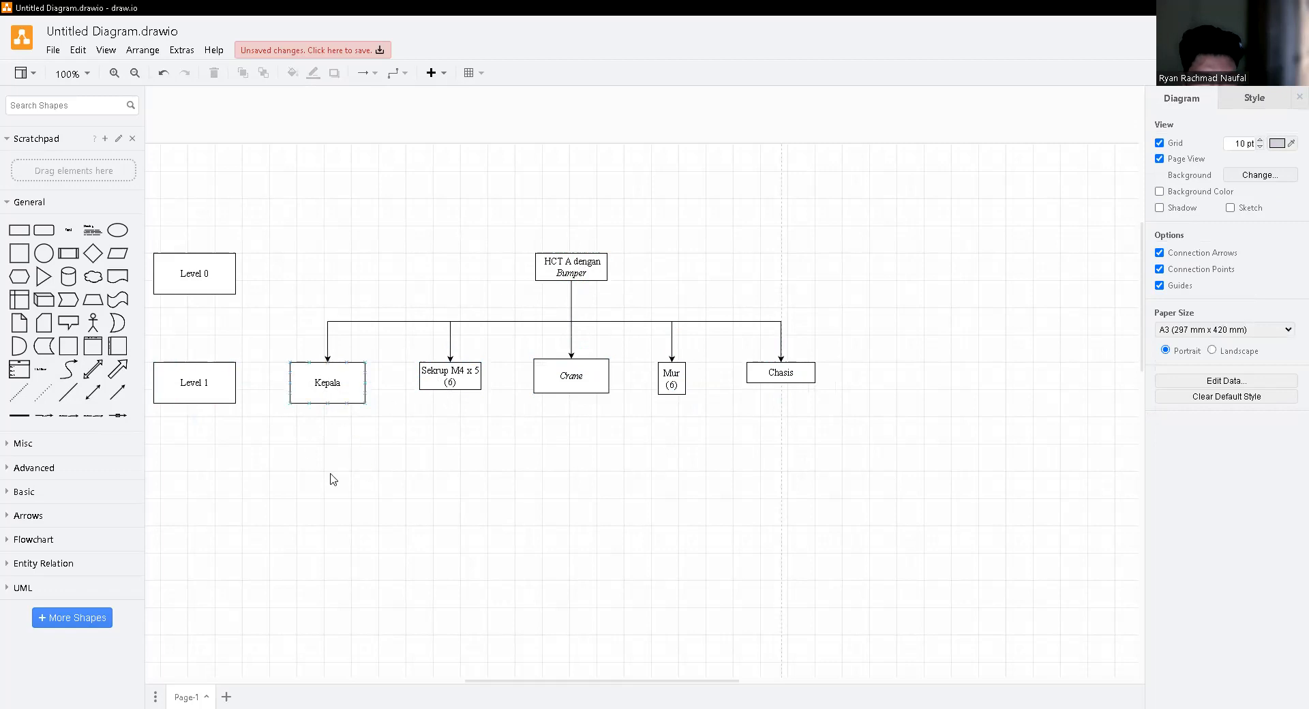
{"action": "left_click", "coordinate": [308, 379]}
{"action": "left_click", "coordinate": [411, 461]}
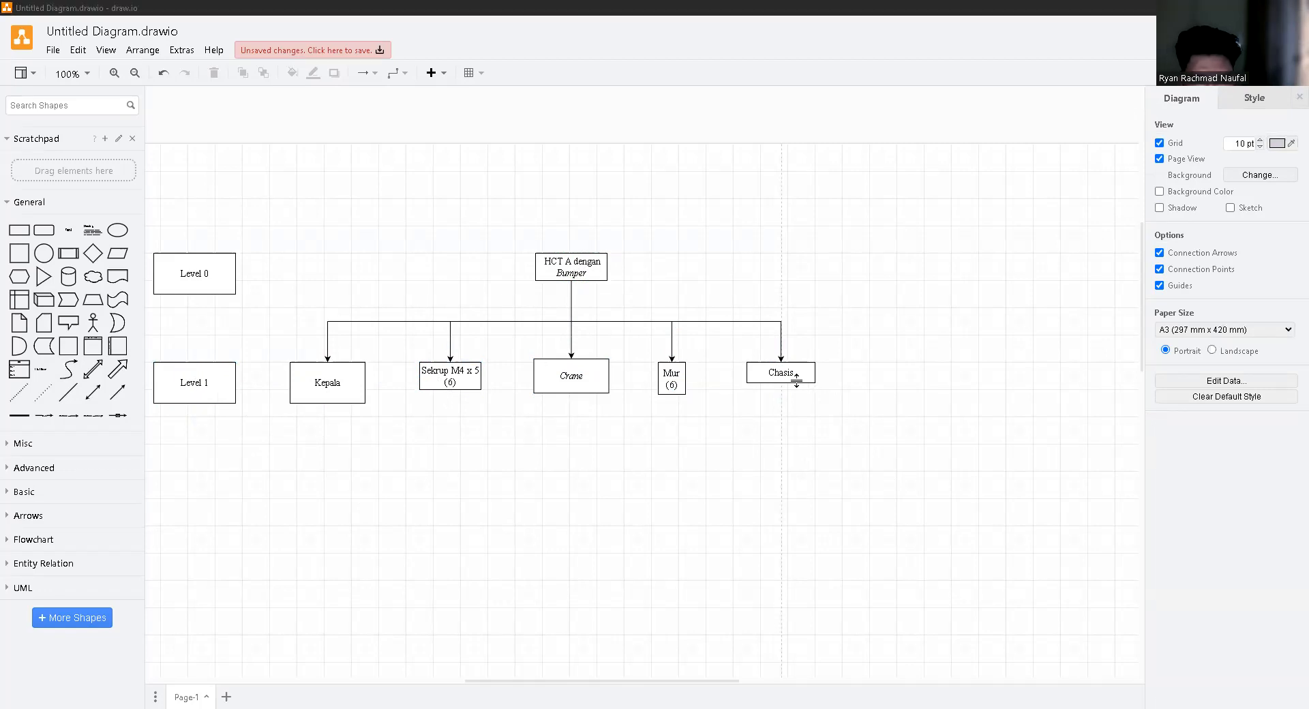
- Add a box labelled Level 2 directly below the Level 1 box, matching its size
{"action": "left_click_drag", "start_coordinate": [193, 389], "coordinate": [192, 494]}
{"action": "left_click", "coordinate": [323, 389]}
{"action": "left_click", "coordinate": [553, 386]}
{"action": "left_click", "coordinate": [796, 380]}
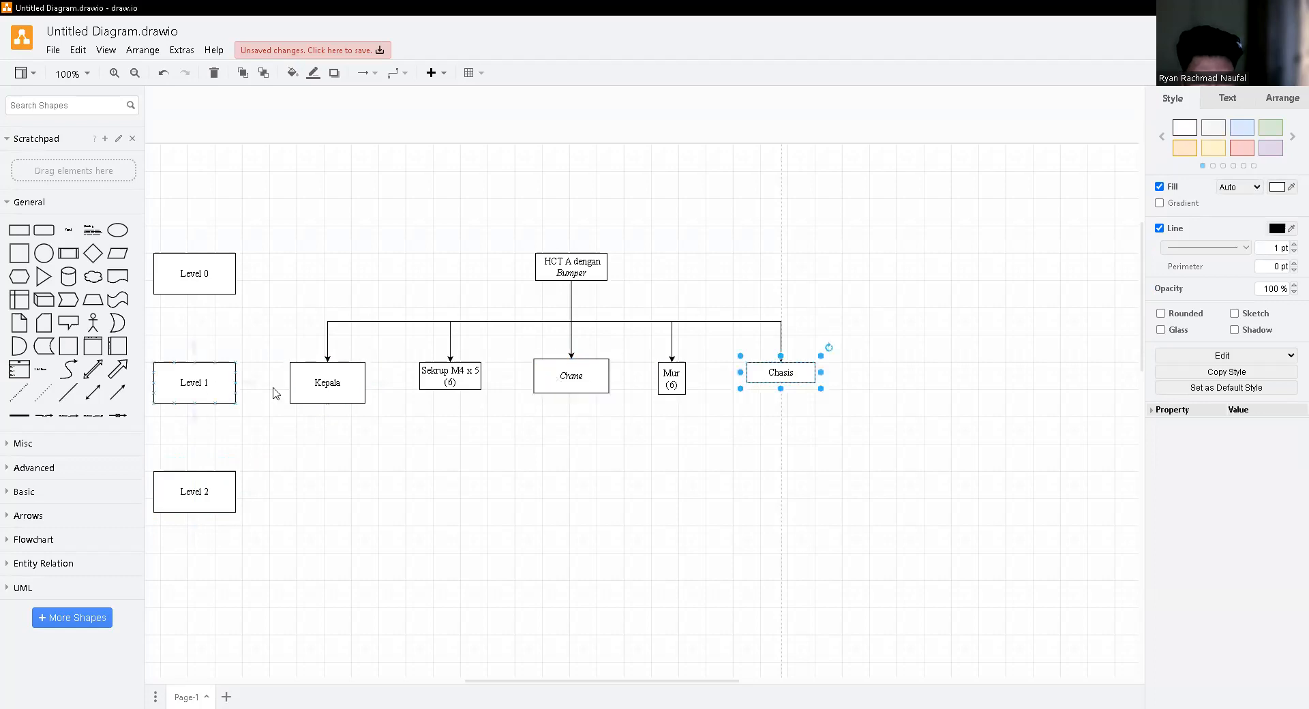
{"action": "left_click_drag", "start_coordinate": [170, 425], "coordinate": [933, 411]}
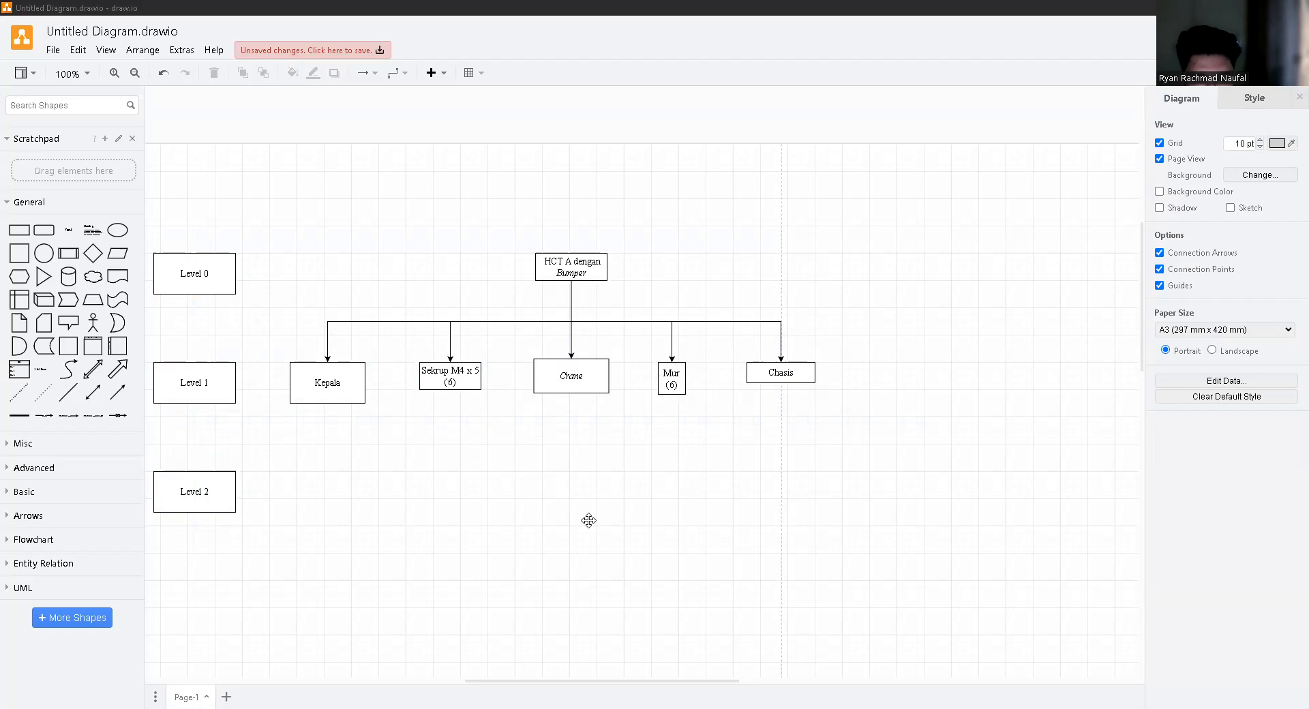
- Paste the Rakitan Pintu box and place it just right of the Level 2 box, below Kepala
{"action": "key", "text": "alt+Tab"}
{"action": "key", "text": "ctrl+v"}
{"action": "left_click_drag", "start_coordinate": [588, 520], "coordinate": [289, 497]}
{"action": "left_click", "coordinate": [529, 503]}
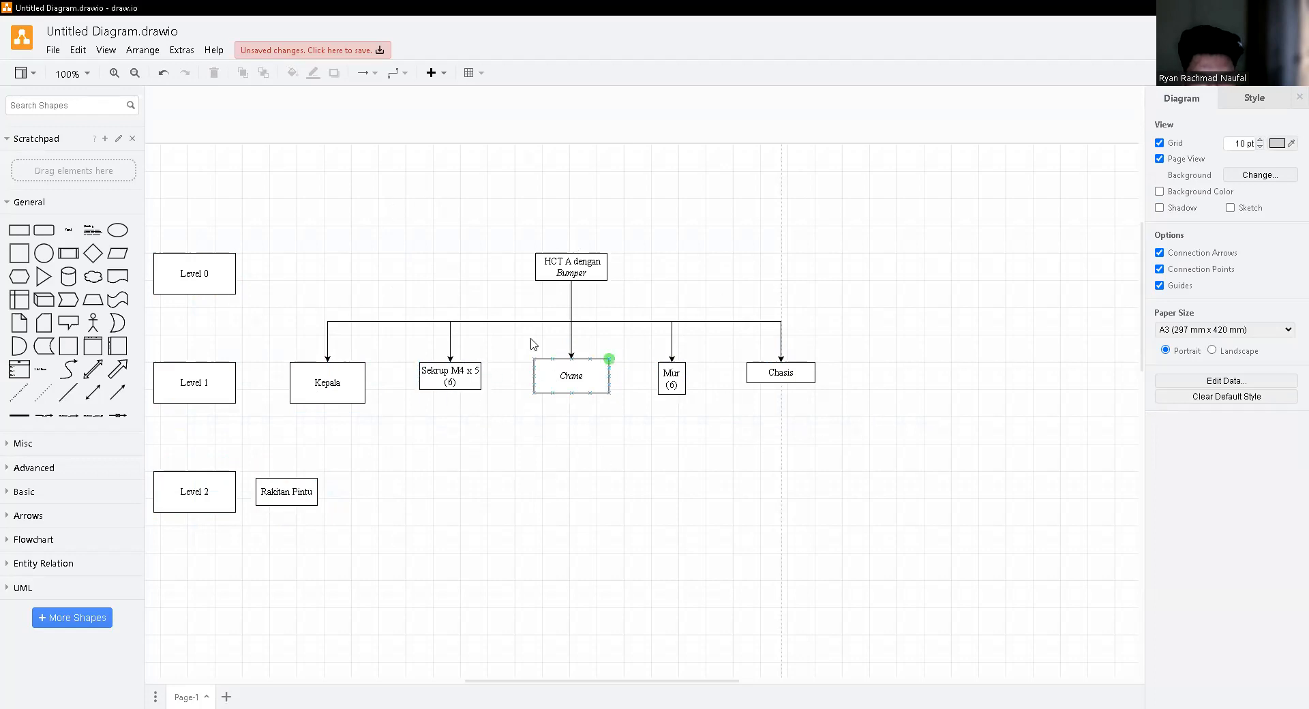
- Shift HCT A dengan Bumper and the Level 1 parts beyond Kepala well to the right, and move Kepala slightly right
{"action": "left_click_drag", "start_coordinate": [381, 153], "coordinate": [979, 472]}
{"action": "left_click_drag", "start_coordinate": [578, 269], "coordinate": [837, 265]}
{"action": "left_click", "coordinate": [692, 202]}
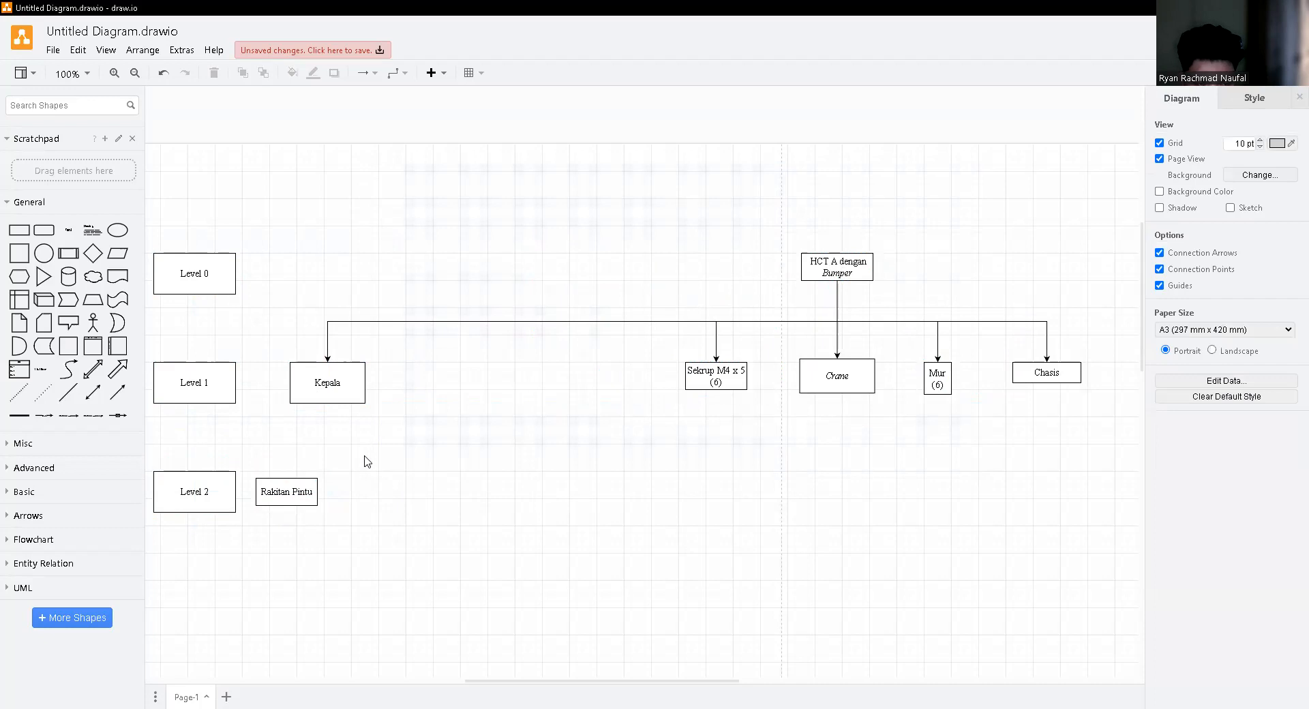
{"action": "left_click_drag", "start_coordinate": [253, 262], "coordinate": [518, 470]}
{"action": "left_click_drag", "start_coordinate": [339, 400], "coordinate": [387, 400]}
{"action": "left_click", "coordinate": [523, 482]}
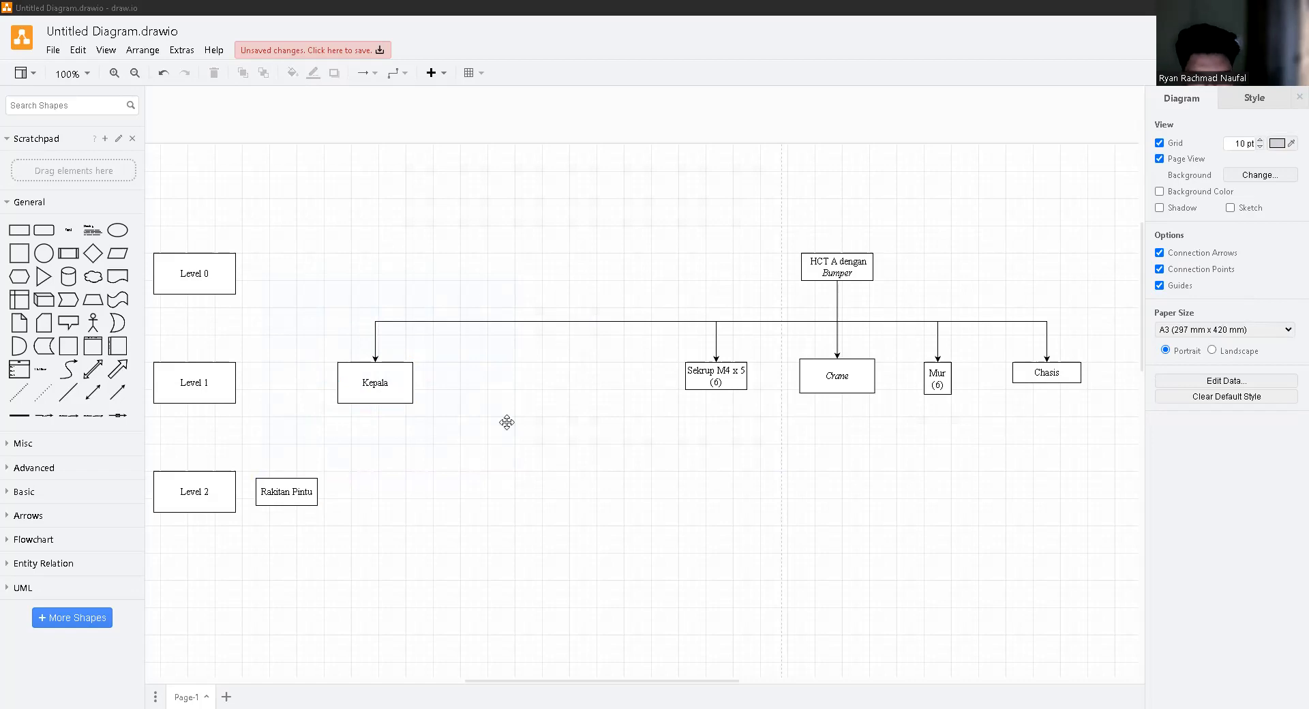
- Paste the Sekrup M4 x 5 (3), Bumper Depan and Mur (3) boxes into the Level 2 row, following Rakitan Pintu
{"action": "key", "text": "ctrl+v"}
{"action": "left_click_drag", "start_coordinate": [889, 413], "coordinate": [386, 489]}
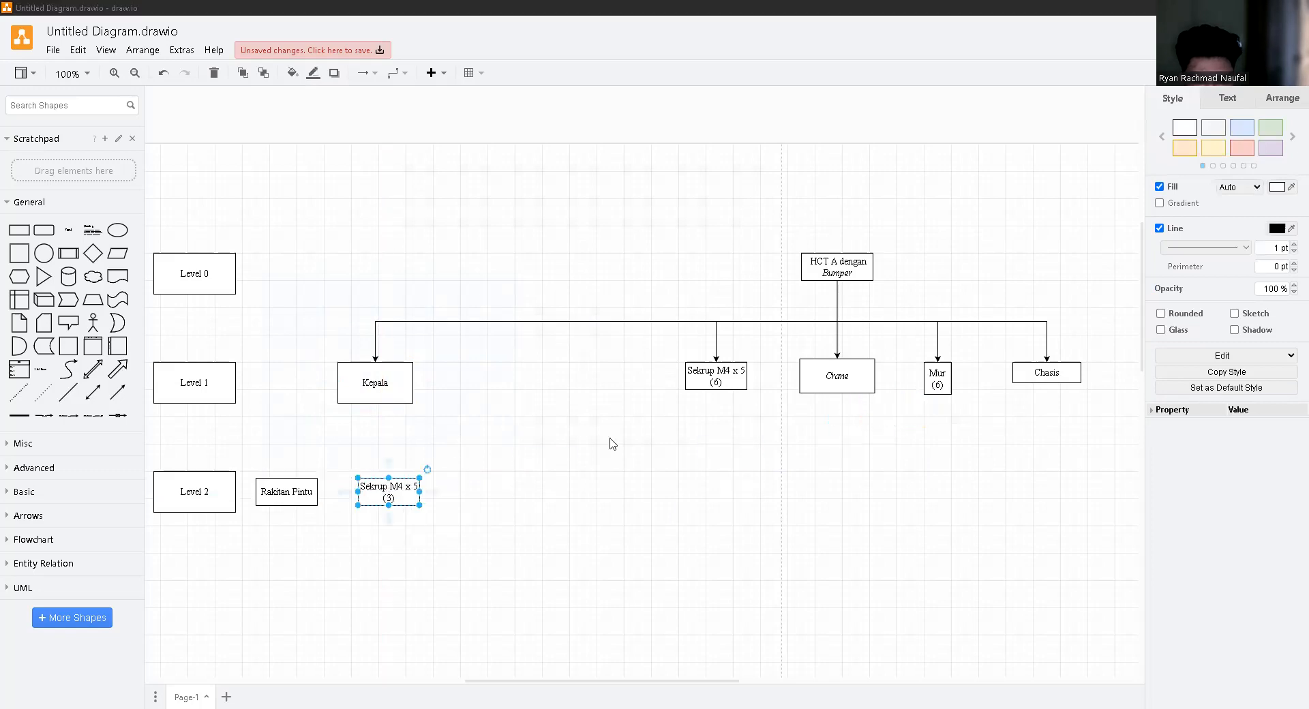
{"action": "key", "text": "alt+Tab"}
{"action": "key", "text": "ctrl+v"}
{"action": "left_click_drag", "start_coordinate": [1034, 417], "coordinate": [489, 493]}
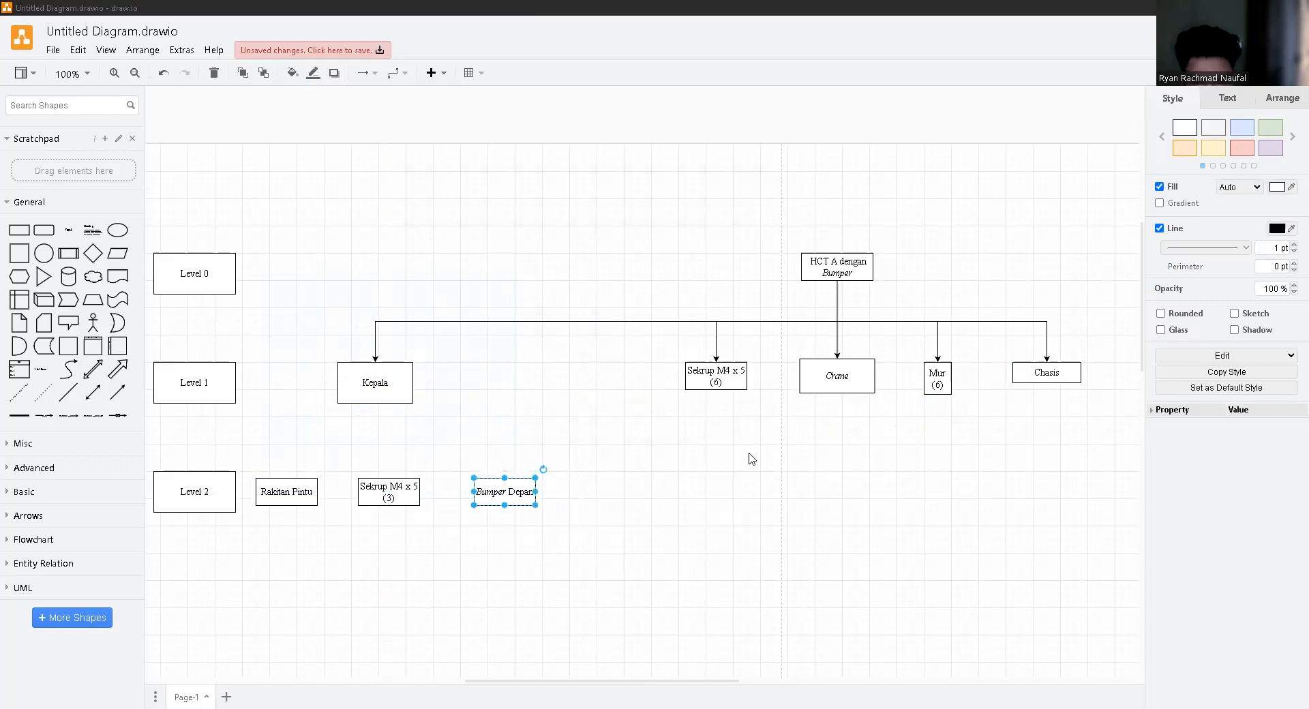
{"action": "key", "text": "alt+Tab"}
{"action": "key", "text": "ctrl+v"}
{"action": "left_click_drag", "start_coordinate": [1113, 423], "coordinate": [561, 498]}
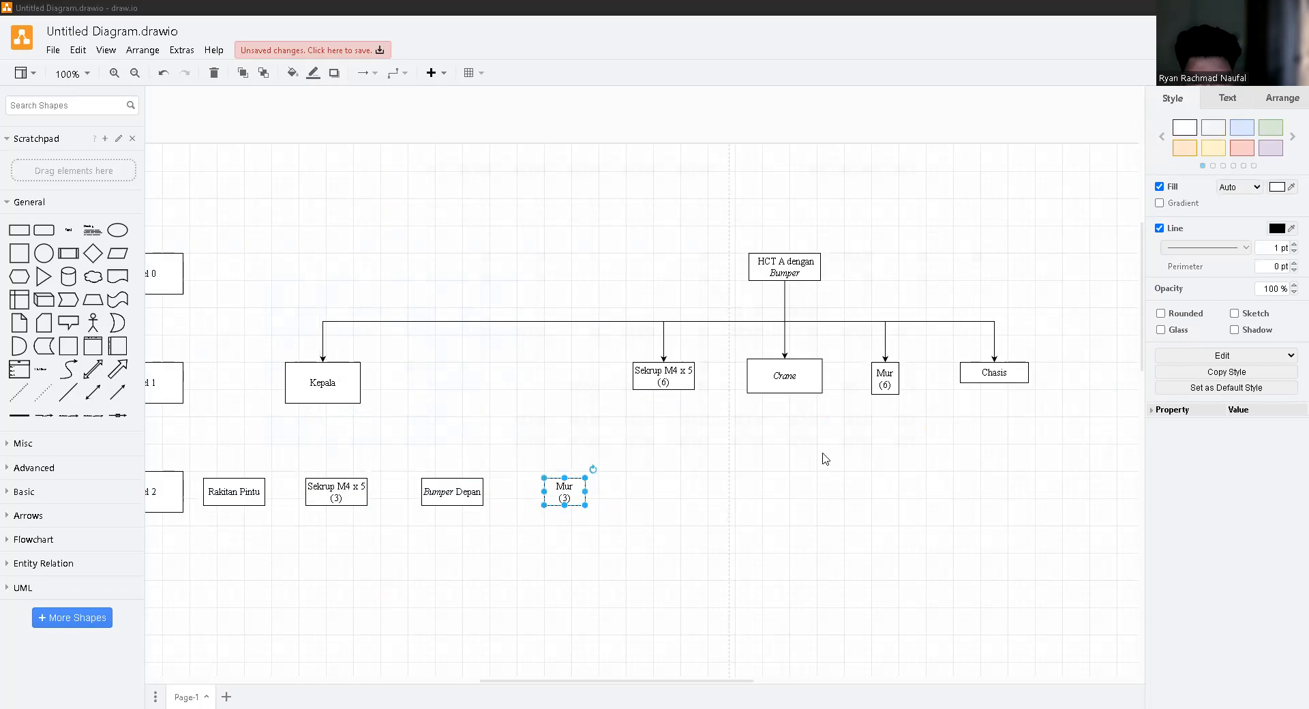
- Paste the Setir, Lampu (2) and Rakitan Kursi boxes from the reference diagram to continue the Level 2 row after Mur (3)
{"action": "key", "text": "alt+Tab"}
{"action": "key", "text": "ctrl+v"}
{"action": "left_click_drag", "start_coordinate": [1108, 423], "coordinate": [536, 492]}
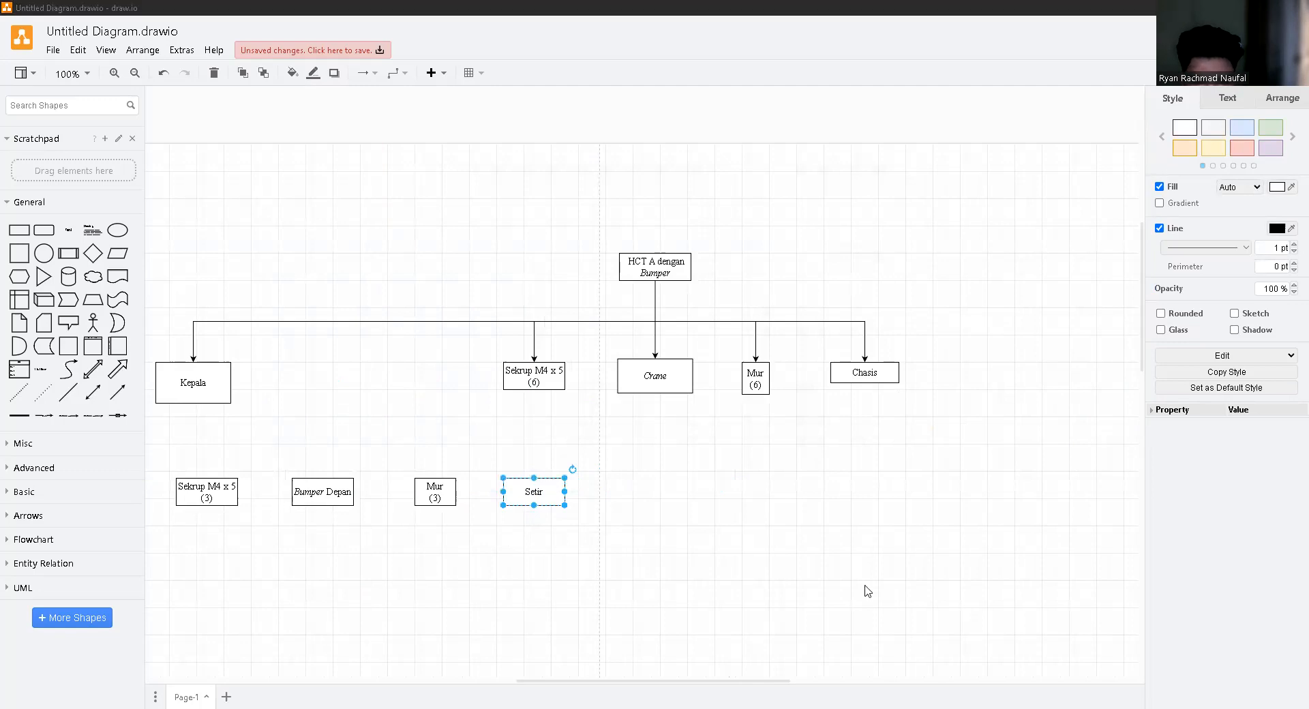
{"action": "key", "text": "alt+Tab"}
{"action": "key", "text": "ctrl+v"}
{"action": "left_click_drag", "start_coordinate": [1128, 424], "coordinate": [513, 496]}
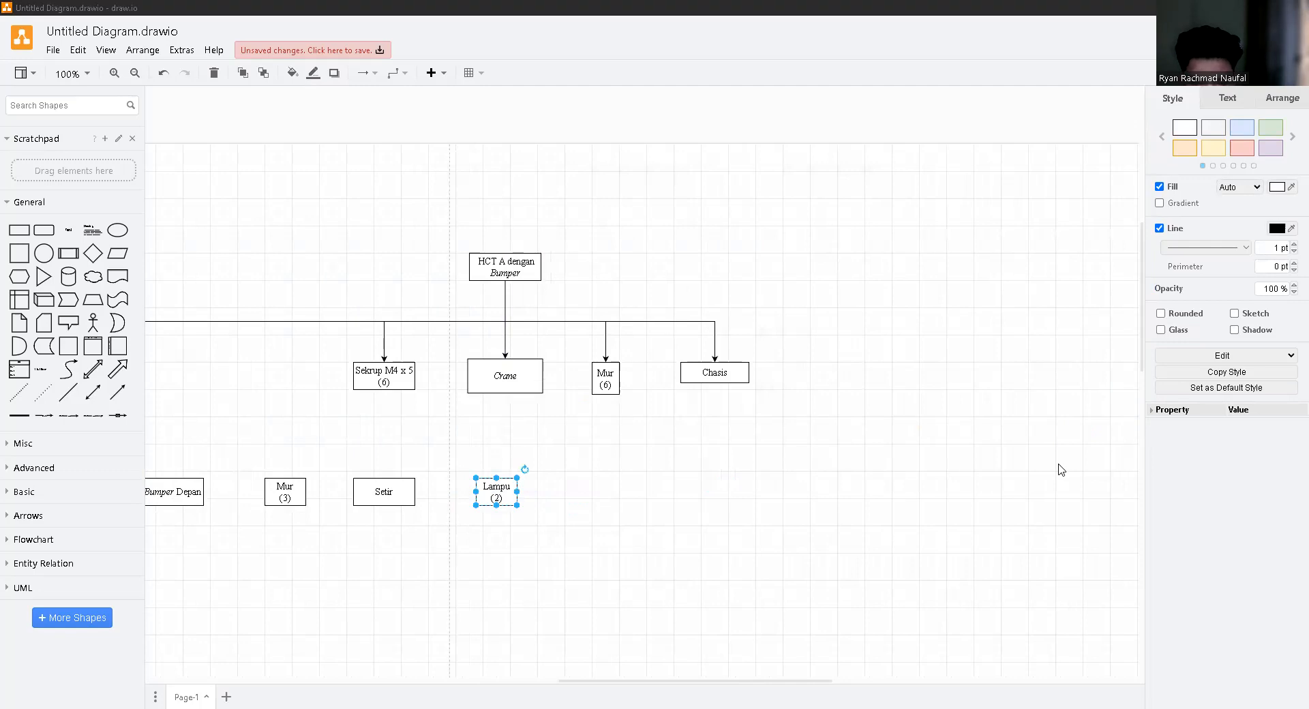
{"action": "key", "text": "alt+Tab"}
{"action": "key", "text": "ctrl+v"}
{"action": "left_click_drag", "start_coordinate": [1107, 424], "coordinate": [456, 503]}
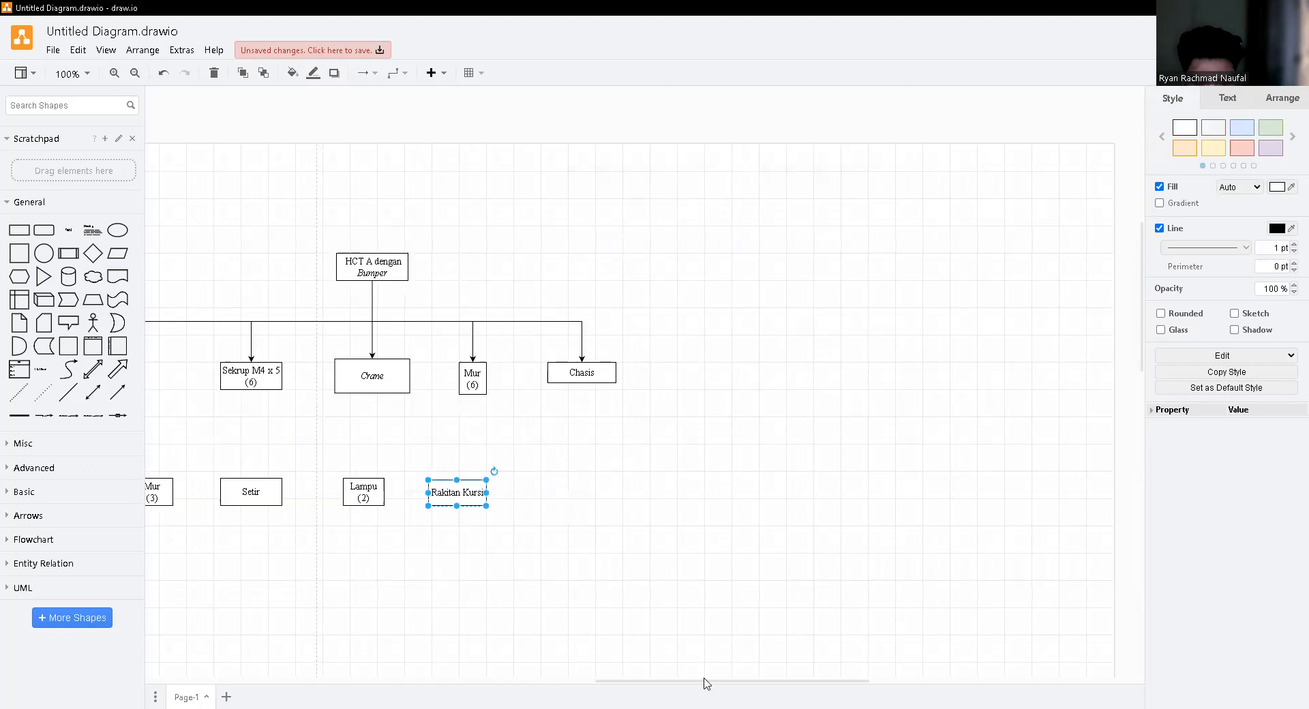
- Move HCT A dengan Bumper with its other Level 1 parts beyond Rakitan Kursi, and centre Kepala above the Level 2 row
{"action": "left_click_drag", "start_coordinate": [641, 678], "coordinate": [593, 678]}
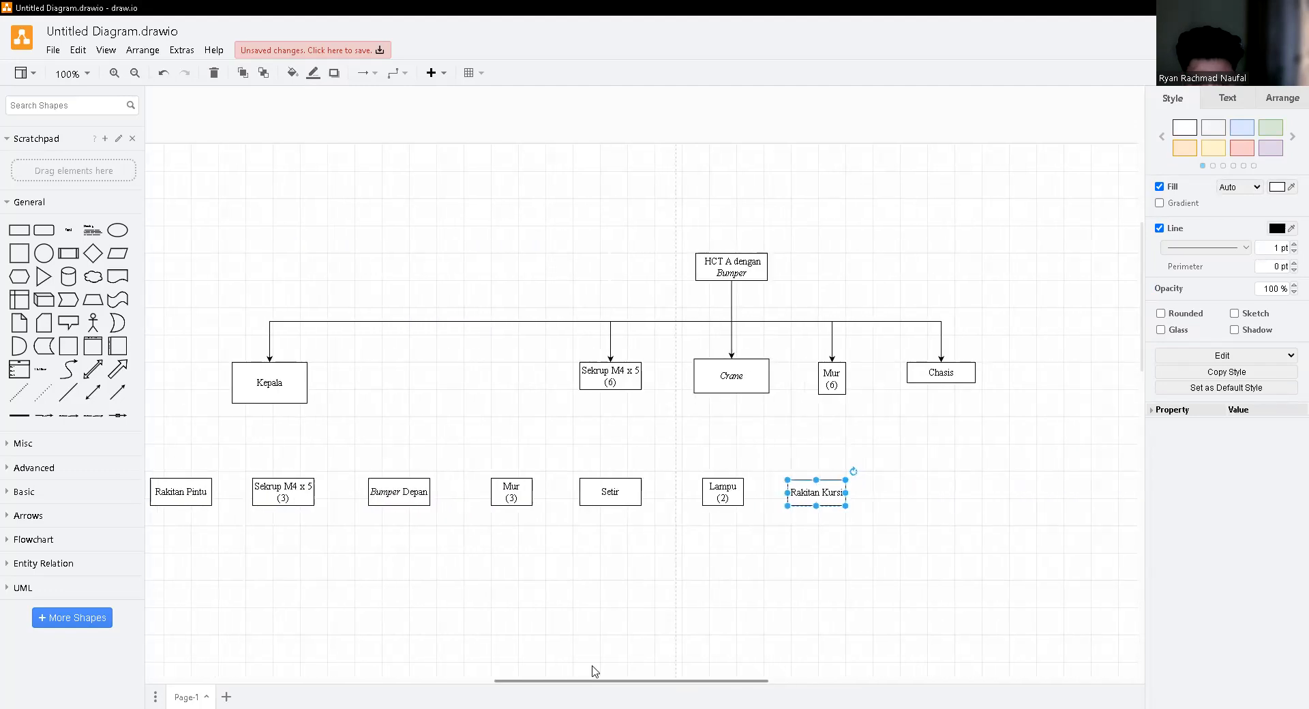
{"action": "left_click_drag", "start_coordinate": [526, 235], "coordinate": [1129, 459]}
{"action": "left_click_drag", "start_coordinate": [731, 268], "coordinate": [1072, 269]}
{"action": "left_click", "coordinate": [689, 570]}
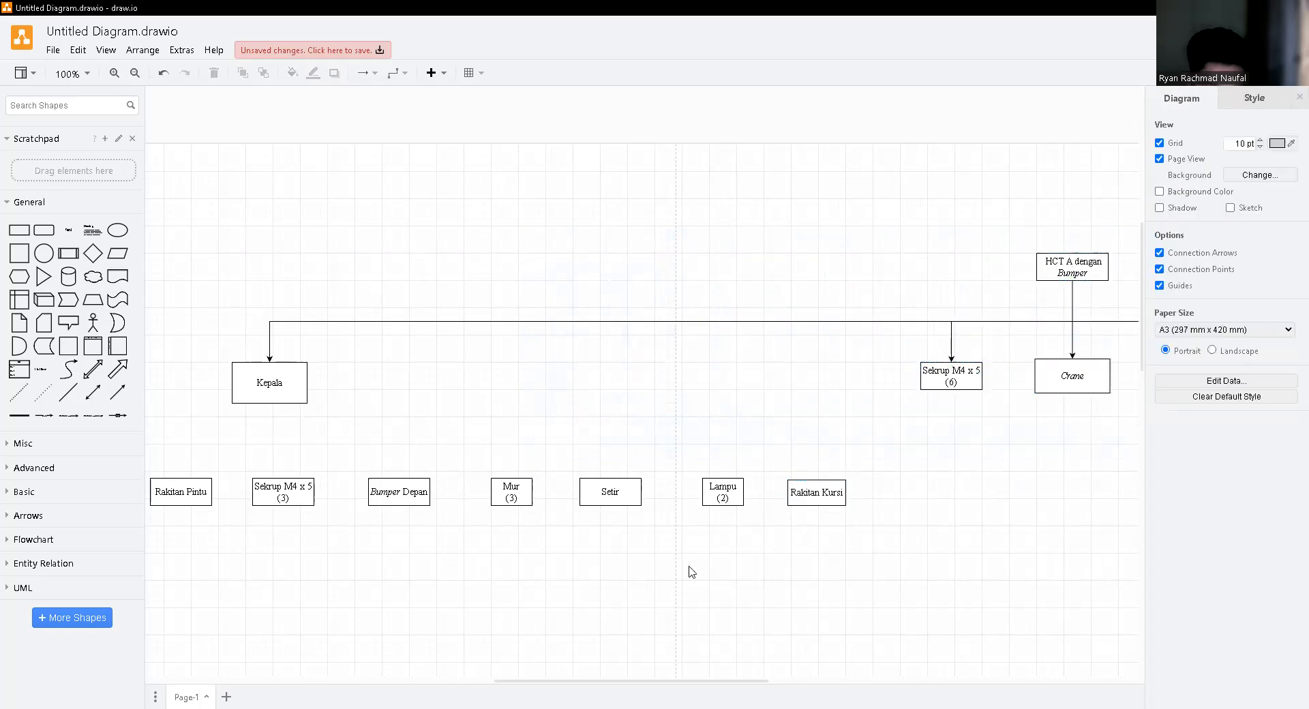
{"action": "left_click_drag", "start_coordinate": [185, 257], "coordinate": [510, 383]}
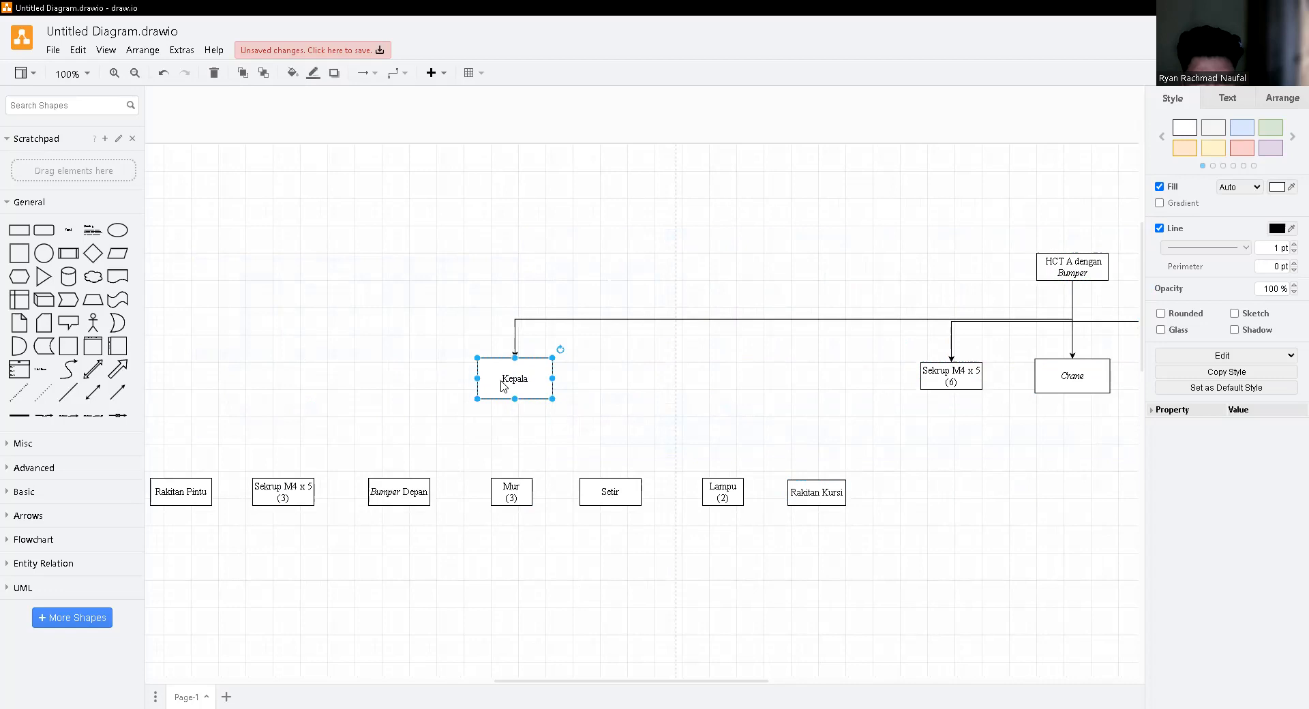
{"action": "left_click", "coordinate": [681, 443]}
- Adjust the spacing of the Level 2 row by nudging the boxes from Sekrup M4 x 5 (3) to Rakitan Kursi slightly left
{"action": "scroll", "coordinate": [682, 685], "scroll_direction": "left", "scroll_amount": 5}
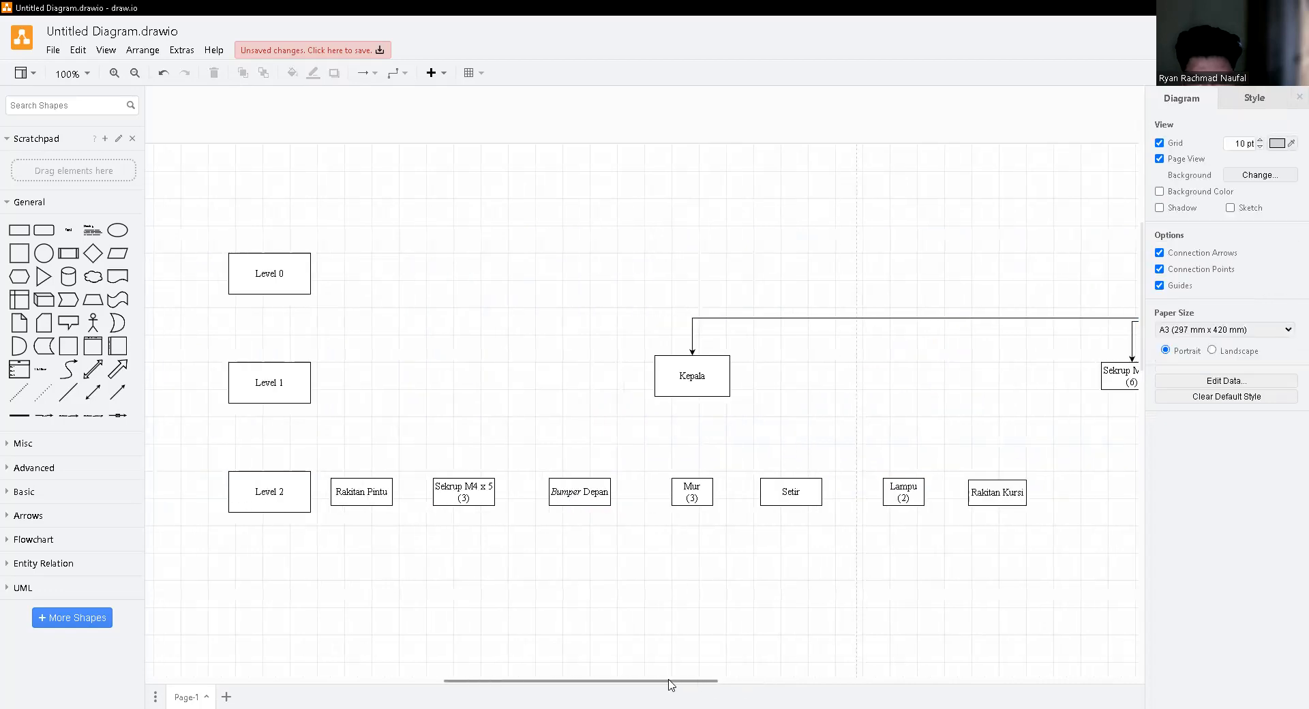
{"action": "left_click", "coordinate": [421, 500]}
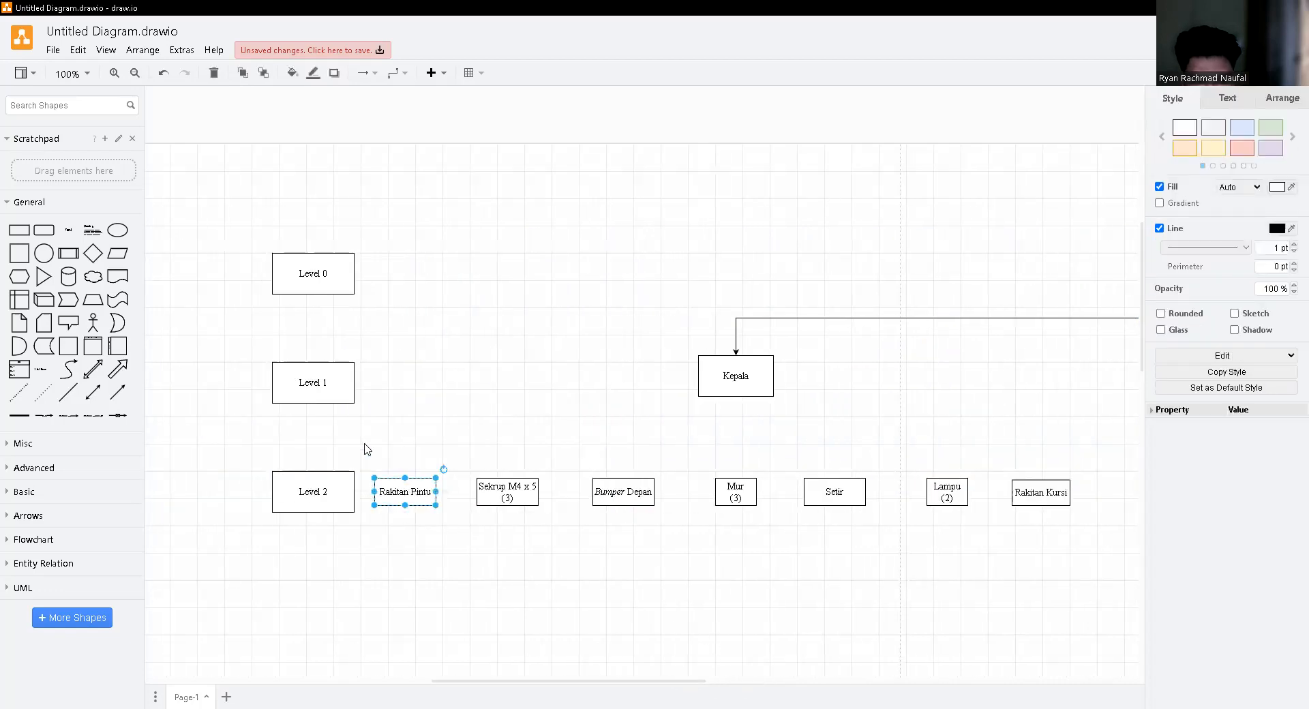
{"action": "left_click_drag", "start_coordinate": [515, 496], "coordinate": [508, 496]}
{"action": "left_click_drag", "start_coordinate": [617, 496], "coordinate": [603, 496]}
{"action": "left_click", "coordinate": [732, 496]}
{"action": "left_click_drag", "start_coordinate": [733, 496], "coordinate": [715, 497]}
{"action": "left_click_drag", "start_coordinate": [841, 501], "coordinate": [828, 501]}
{"action": "left_click_drag", "start_coordinate": [949, 492], "coordinate": [936, 493]}
{"action": "left_click_drag", "start_coordinate": [1031, 500], "coordinate": [1021, 500]}
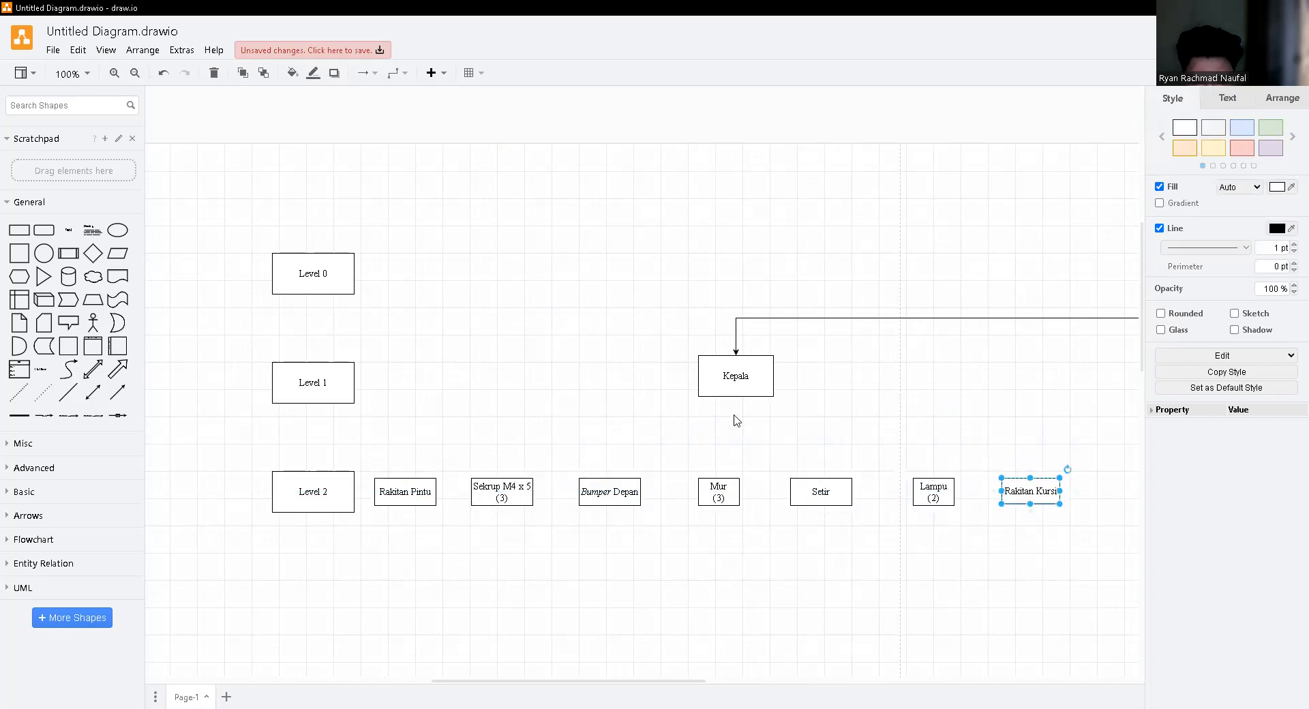
- Connect Kepala with arrows to Rakitan Pintu, Sekrup M4 x 5 (3) and Bumper Depan
{"action": "left_click_drag", "start_coordinate": [735, 399], "coordinate": [404, 477]}
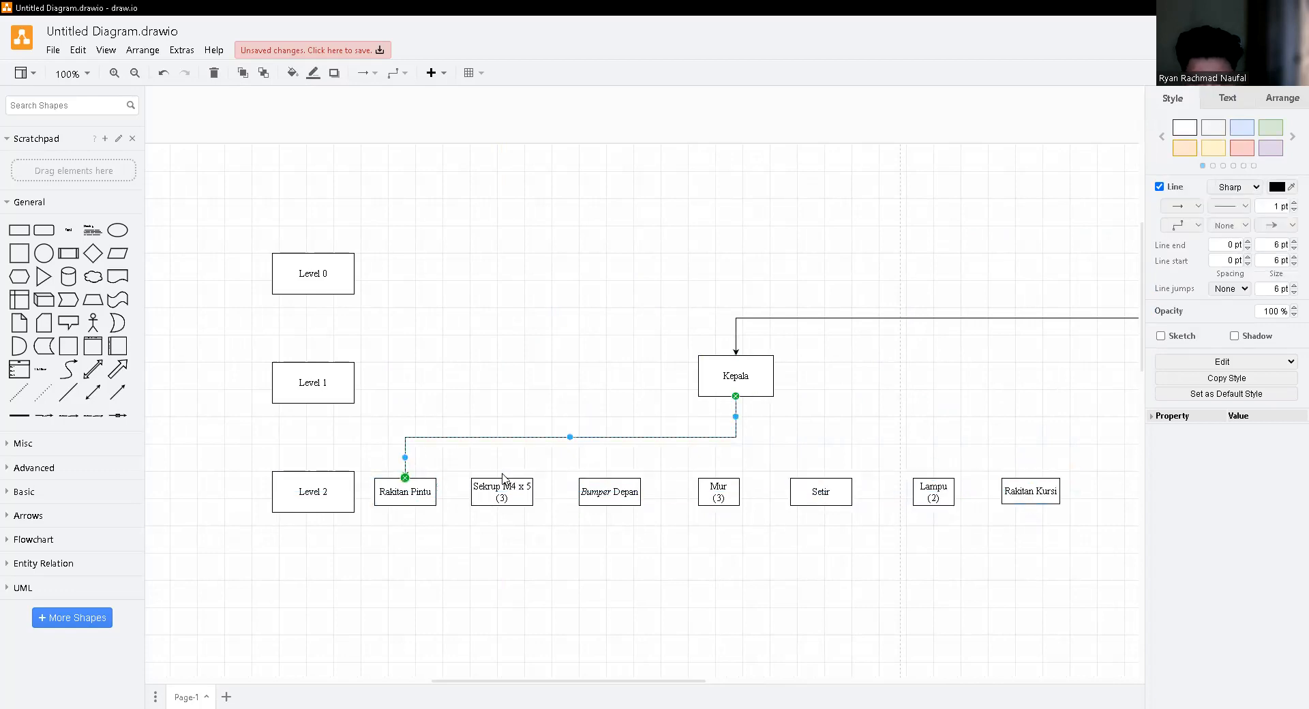
{"action": "left_click", "coordinate": [834, 444]}
{"action": "left_click_drag", "start_coordinate": [735, 398], "coordinate": [509, 489]}
{"action": "left_click", "coordinate": [727, 420]}
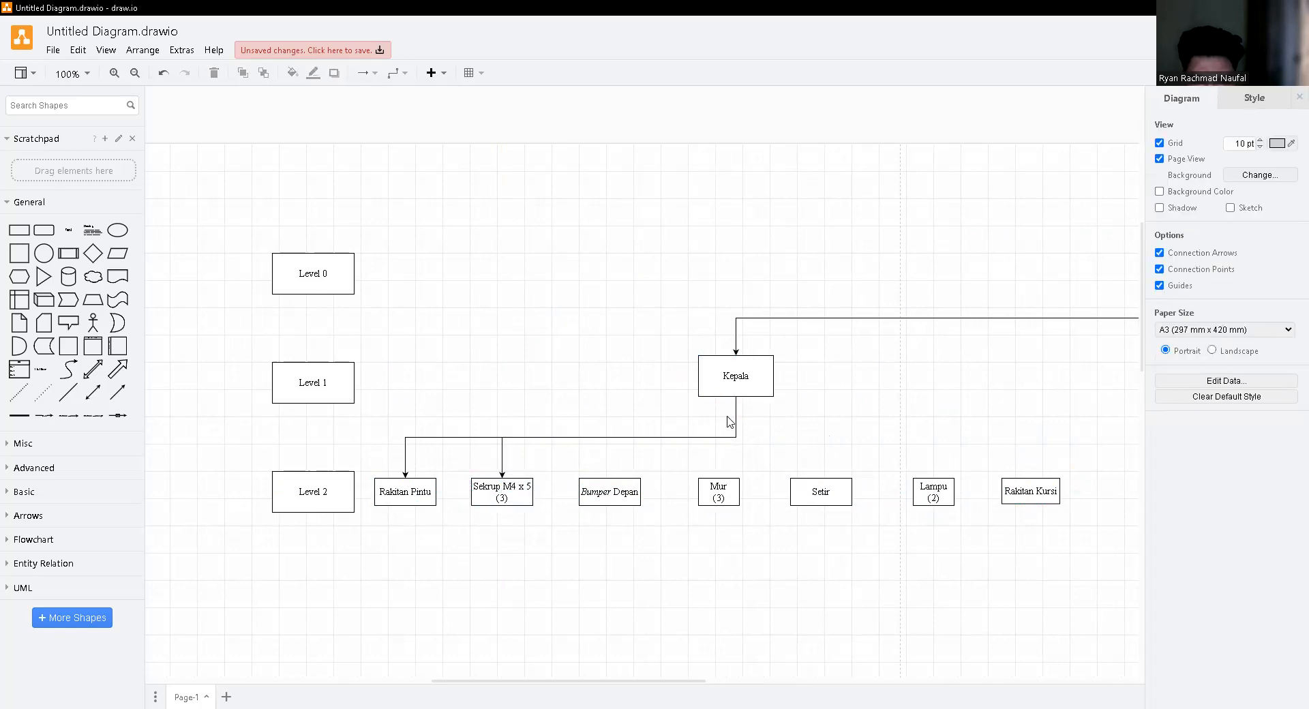
{"action": "left_click_drag", "start_coordinate": [736, 398], "coordinate": [607, 485]}
{"action": "left_click", "coordinate": [753, 409]}
- Connect Kepala with arrows to Mur (3), Setir, Lampu (2) and Rakitan Kursi
{"action": "left_click_drag", "start_coordinate": [738, 395], "coordinate": [719, 487]}
{"action": "left_click", "coordinate": [748, 404]}
{"action": "left_click_drag", "start_coordinate": [736, 397], "coordinate": [824, 485]}
{"action": "left_click", "coordinate": [770, 402]}
{"action": "left_click_drag", "start_coordinate": [736, 397], "coordinate": [931, 477]}
{"action": "left_click", "coordinate": [756, 410]}
{"action": "left_click_drag", "start_coordinate": [736, 398], "coordinate": [1029, 475]}
{"action": "left_click", "coordinate": [930, 417]}
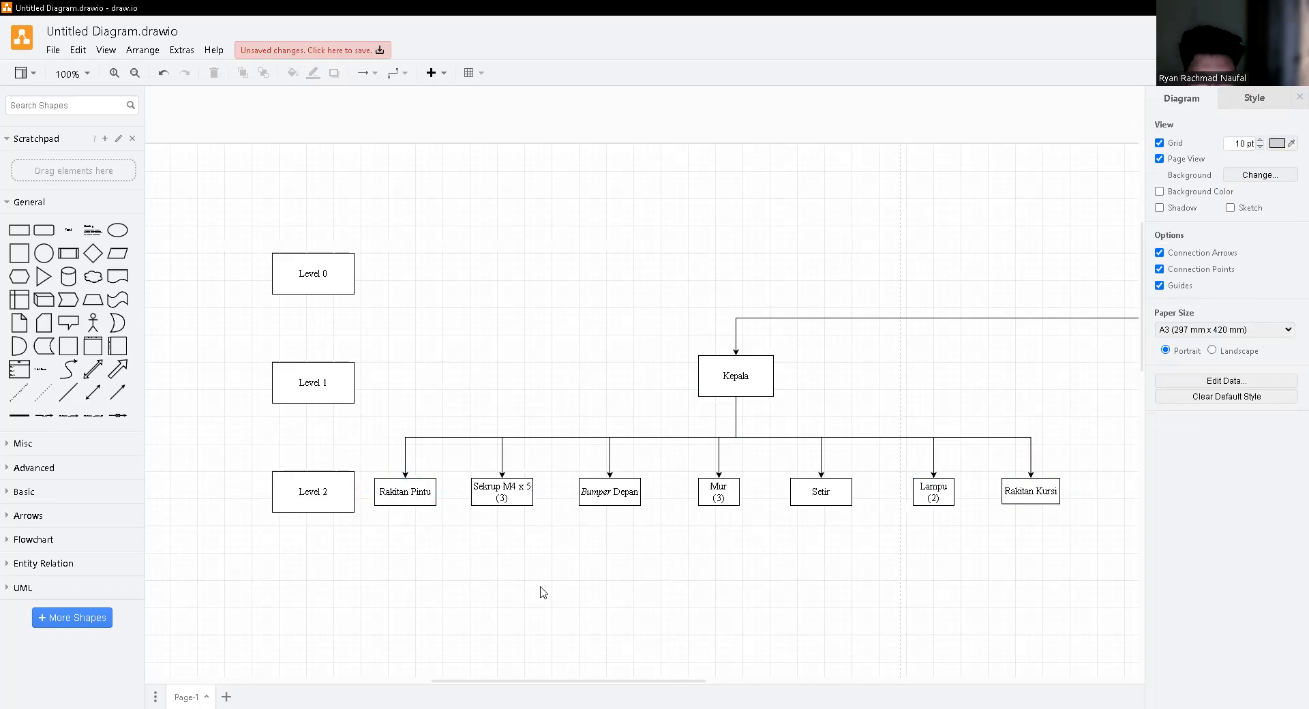
- Paste the Level 3 box from the reference diagram and place it directly below the Level 2 box
{"action": "left_click", "coordinate": [399, 494]}
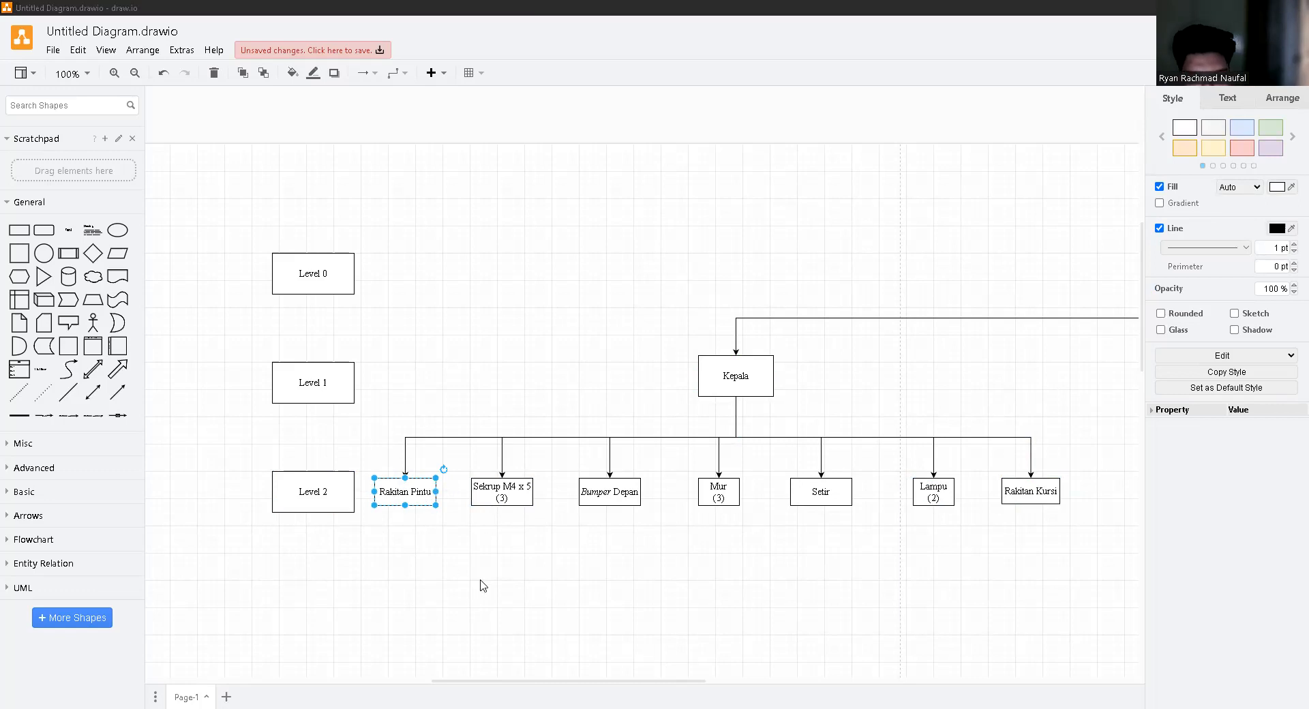
{"action": "key", "text": "ctrl+v"}
{"action": "left_click_drag", "start_coordinate": [735, 501], "coordinate": [310, 617]}
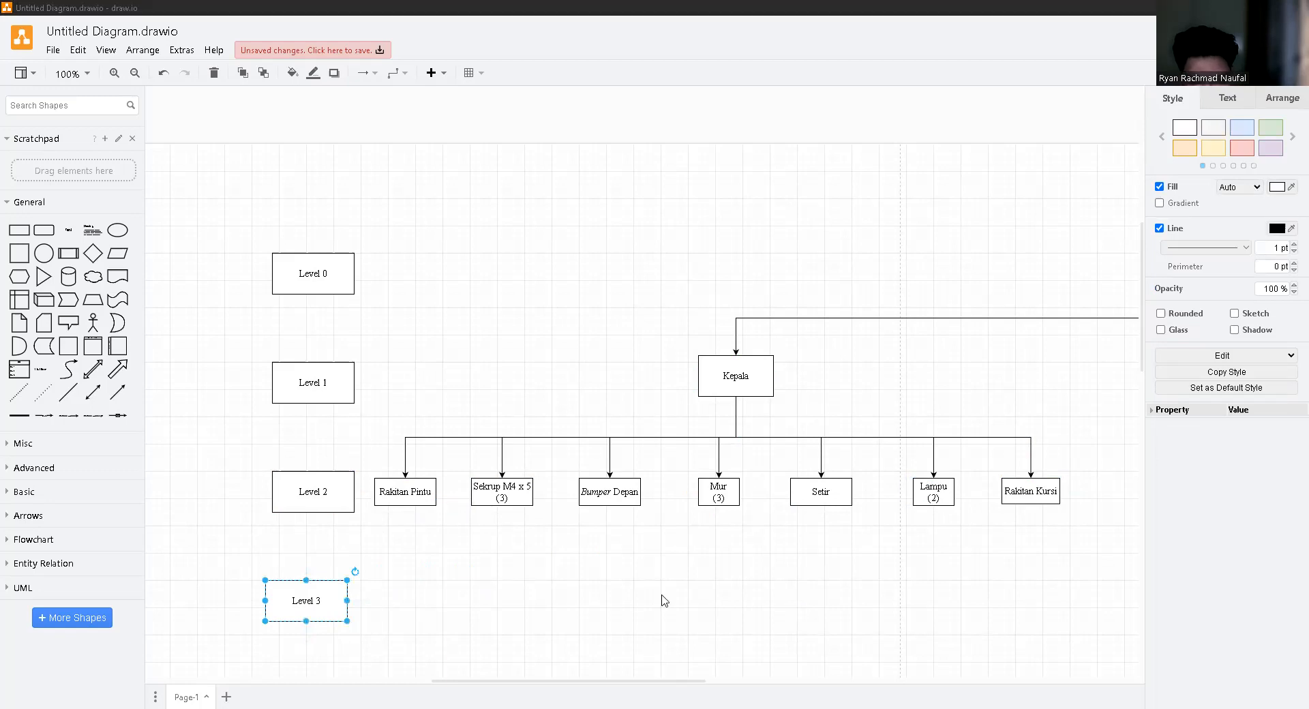
- Place Besi Bengkok Lubang 9 (4), Pintu (2), Sekrup M4 x 5 (8) and Mur (8) boxes in a row beside the Level 3 box
{"action": "left_click_drag", "start_coordinate": [665, 601], "coordinate": [381, 613]}
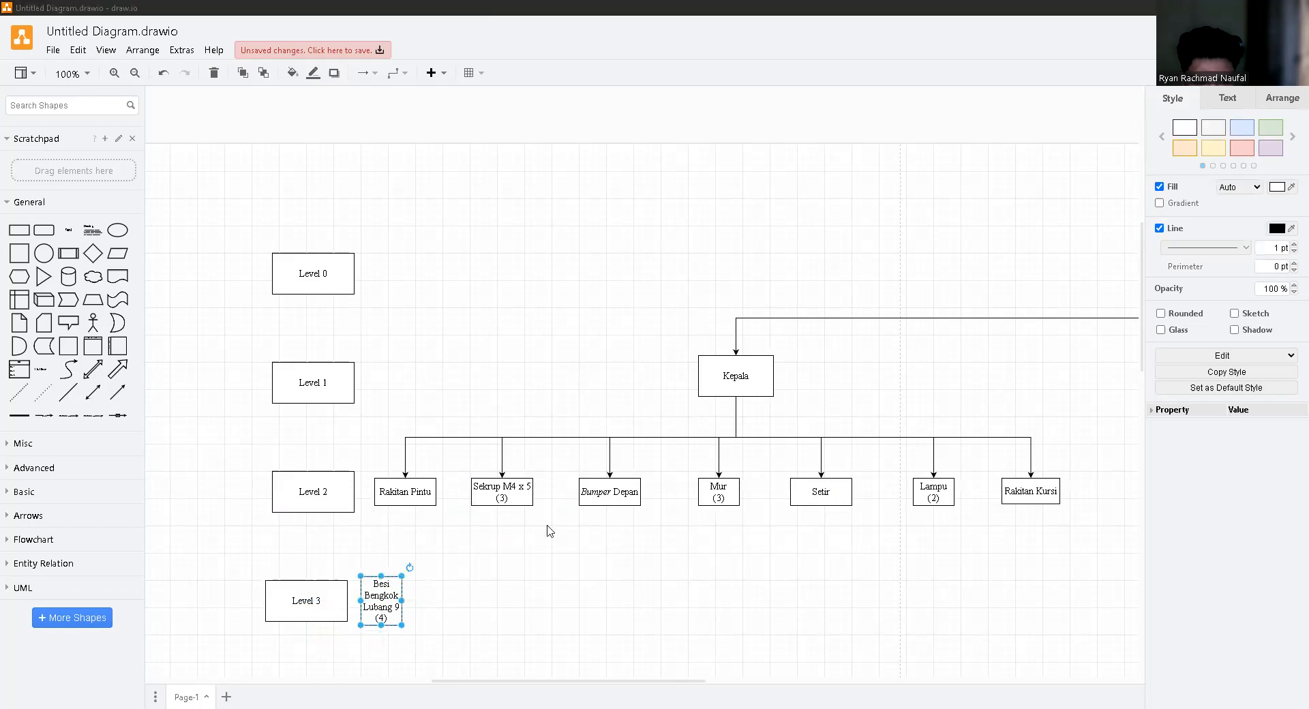
{"action": "key", "text": "ctrl+v"}
{"action": "left_click_drag", "start_coordinate": [830, 533], "coordinate": [447, 597]}
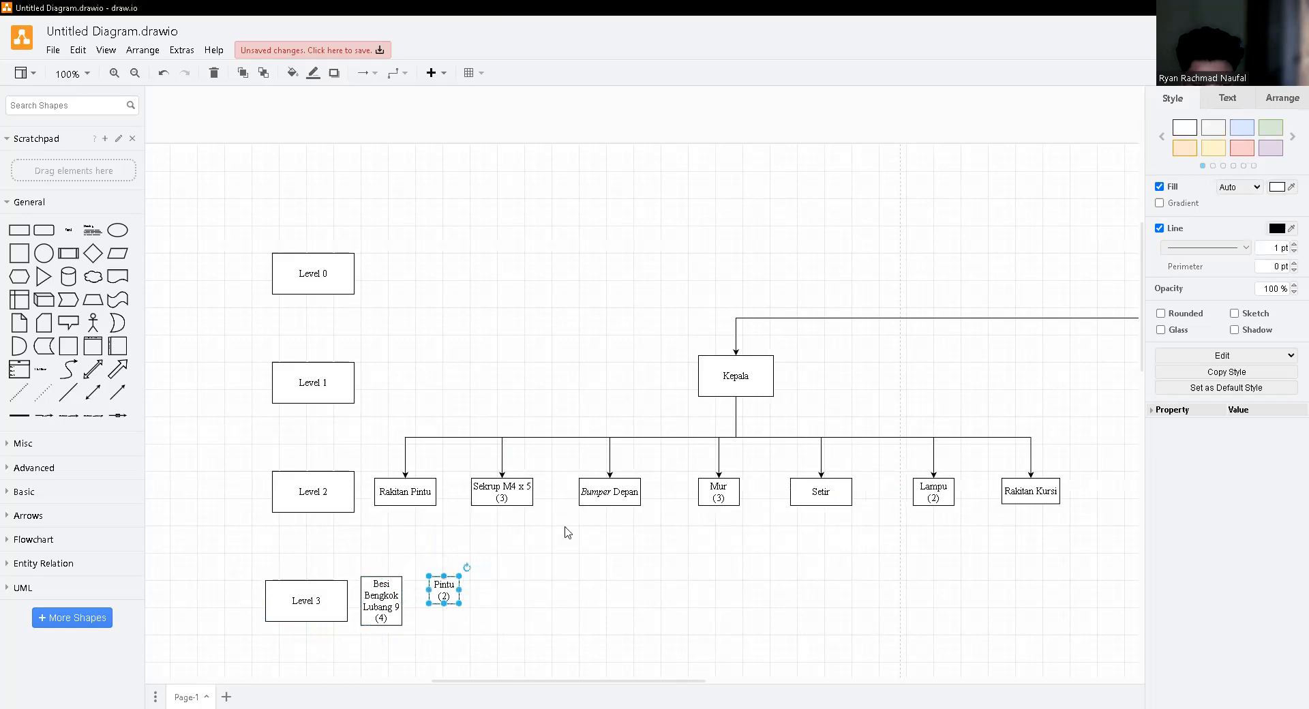
{"action": "key", "text": "ctrl+v"}
{"action": "left_click_drag", "start_coordinate": [585, 591], "coordinate": [501, 597]}
{"action": "left_click", "coordinate": [599, 589]}
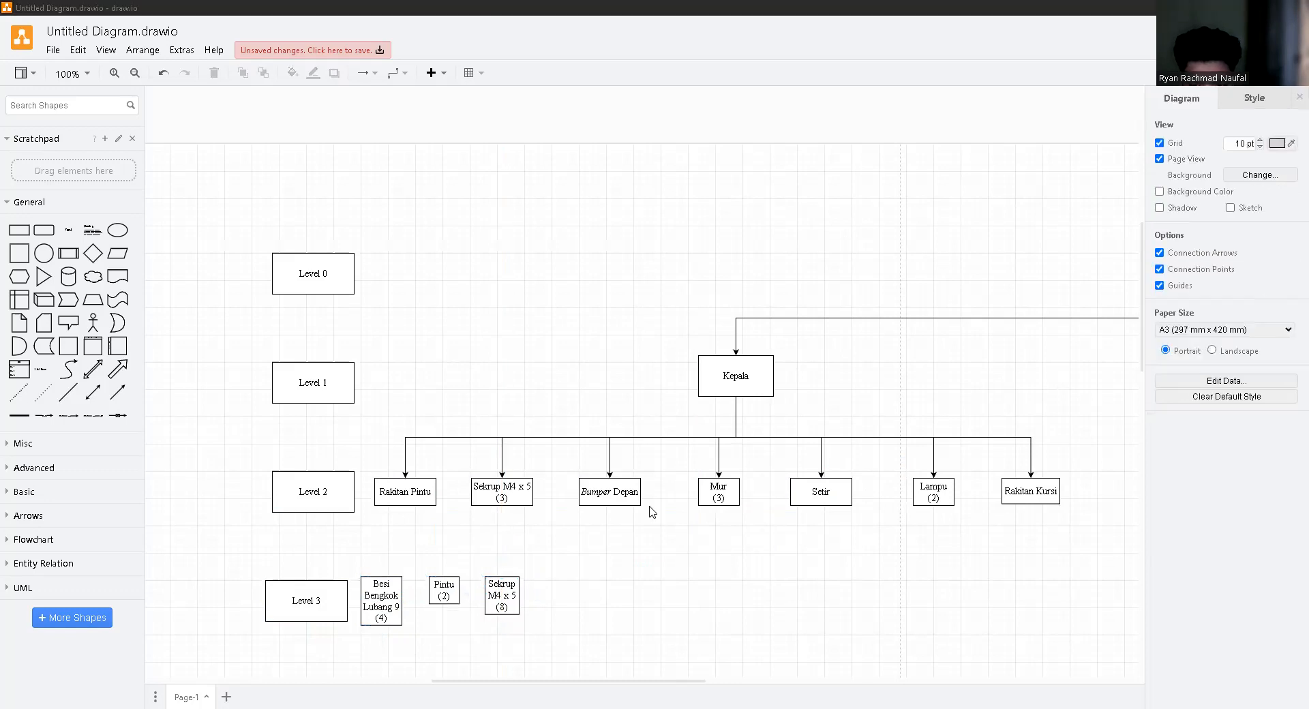
{"action": "key", "text": "ctrl+v"}
{"action": "left_click_drag", "start_coordinate": [615, 590], "coordinate": [560, 590]}
- Shift Kepala and the other Level 2 parts right, and centre Rakitan Pintu above the four Level 3 parts
{"action": "left_click_drag", "start_coordinate": [454, 392], "coordinate": [1123, 602]}
{"action": "left_click_drag", "start_coordinate": [454, 303], "coordinate": [1084, 584]}
{"action": "left_click_drag", "start_coordinate": [732, 376], "coordinate": [860, 376]}
{"action": "left_click", "coordinate": [812, 581]}
{"action": "left_click_drag", "start_coordinate": [372, 400], "coordinate": [561, 544]}
{"action": "left_click_drag", "start_coordinate": [402, 498], "coordinate": [478, 498]}
{"action": "left_click", "coordinate": [478, 566]}
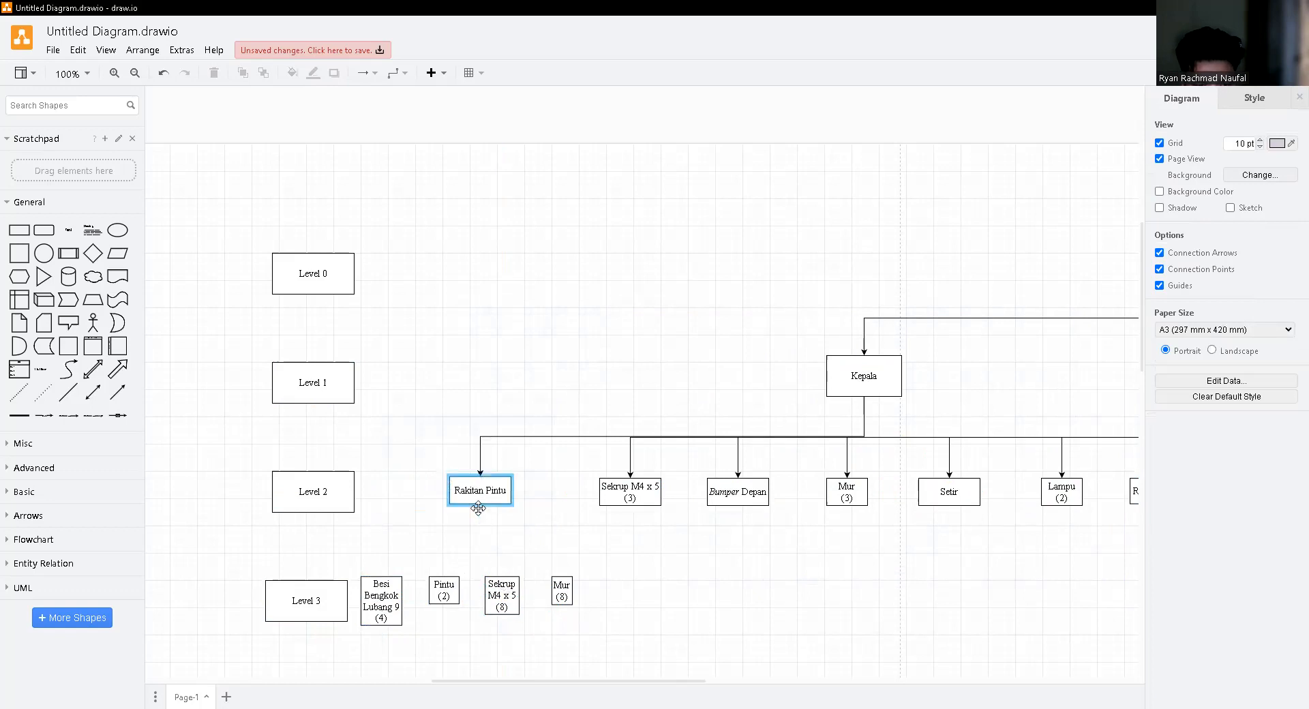
- Connect Rakitan Pintu with arrows to Sekrup M4 x 5 (8), Pintu (2), Besi Bengkok Lubang 9 (4) and Mur (8)
{"action": "left_click_drag", "start_coordinate": [478, 508], "coordinate": [502, 587]}
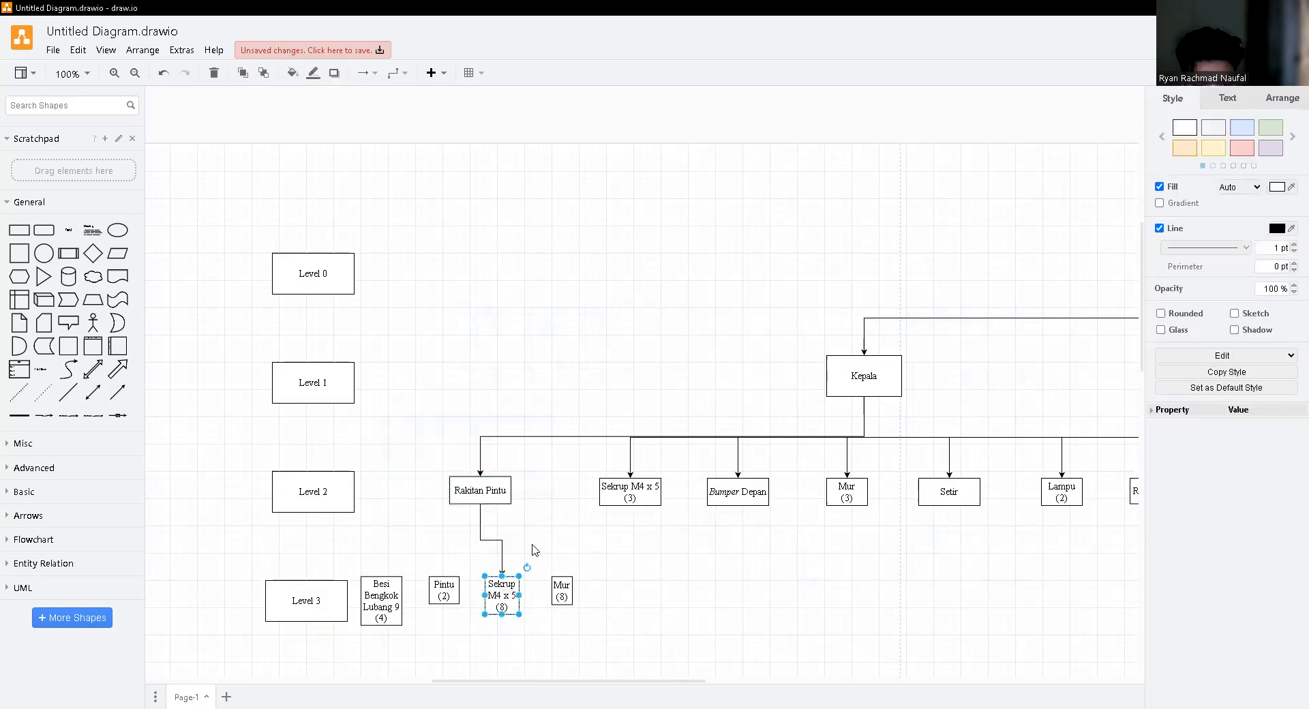
{"action": "key", "text": "ctrl+z"}
{"action": "left_click_drag", "start_coordinate": [497, 554], "coordinate": [505, 586]}
{"action": "left_click", "coordinate": [469, 530]}
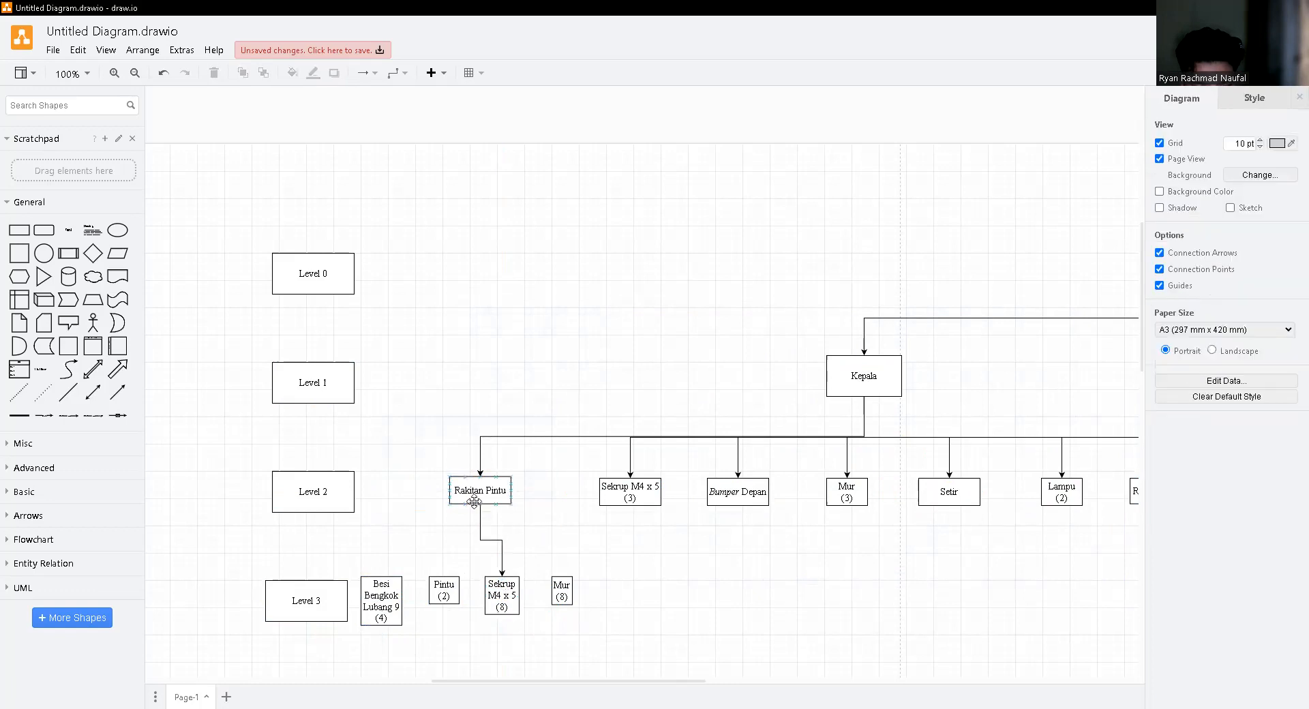
{"action": "left_click_drag", "start_coordinate": [481, 508], "coordinate": [443, 581]}
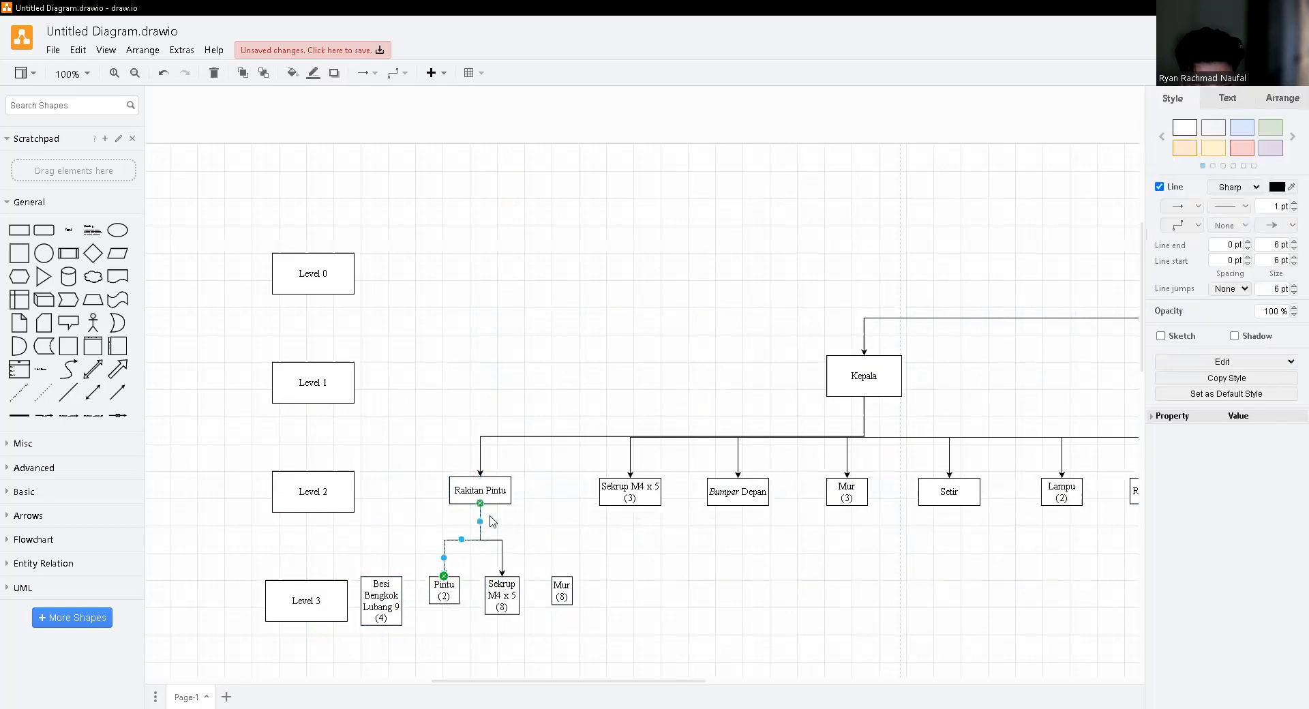
{"action": "left_click", "coordinate": [561, 570]}
{"action": "left_click_drag", "start_coordinate": [481, 504], "coordinate": [381, 580]}
{"action": "left_click", "coordinate": [632, 558]}
{"action": "left_click_drag", "start_coordinate": [480, 514], "coordinate": [580, 582]}
{"action": "left_click", "coordinate": [646, 575]}
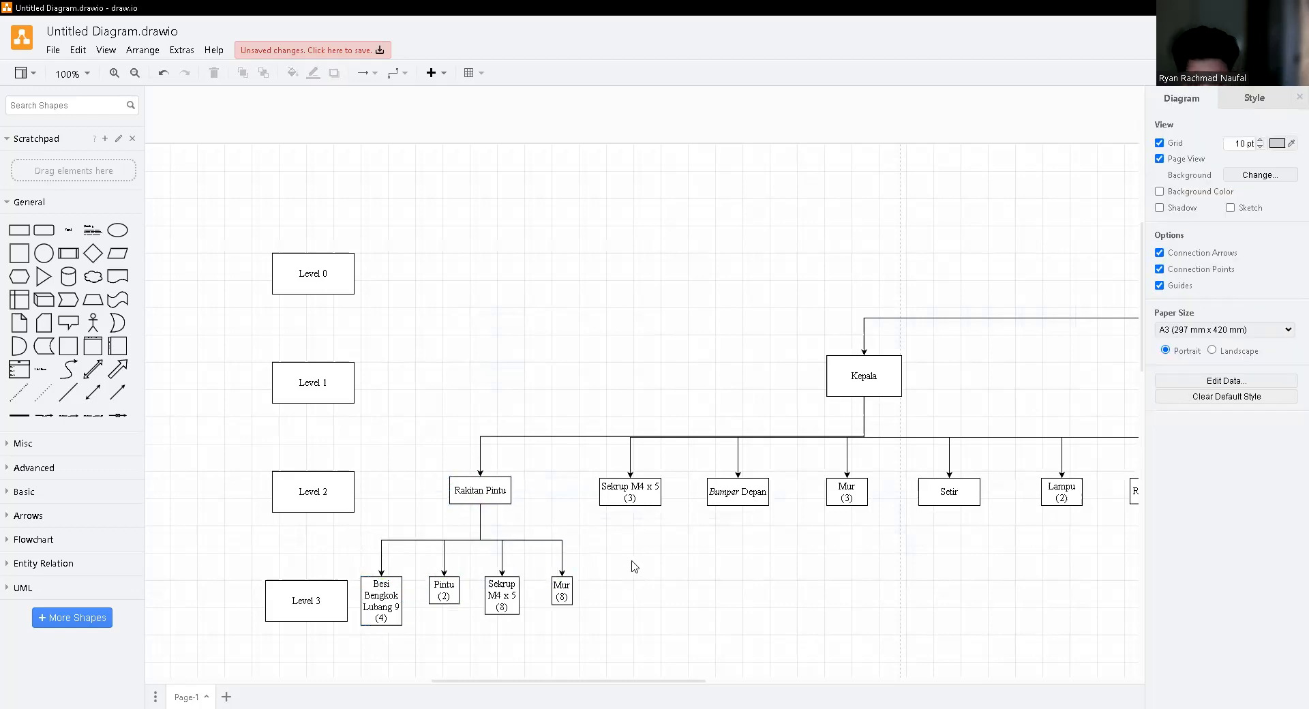
- Review the branches built so far, examine the full reference structure in STRUKTUR PRODUK A KELOMPOK 2 (FINAL)[1].drawio, and return to Untitled Diagram.drawio
{"action": "left_click_drag", "start_coordinate": [616, 681], "coordinate": [756, 680]}
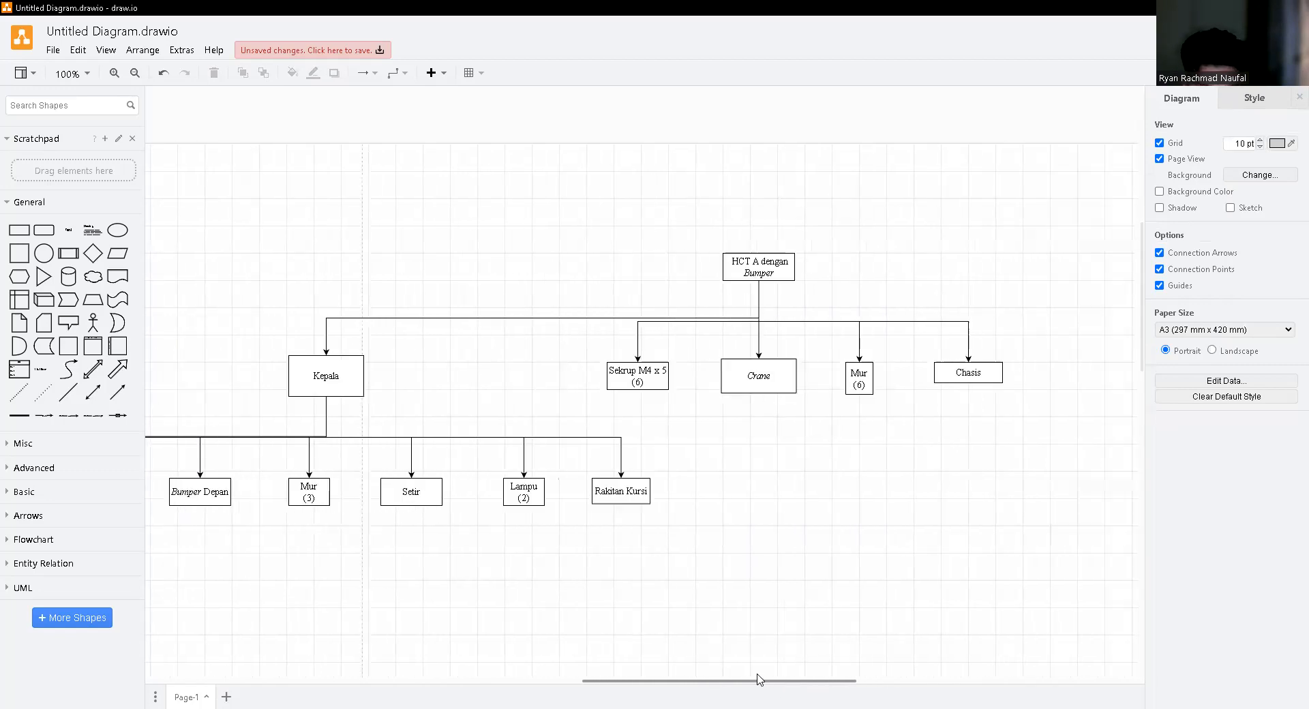
{"action": "left_click_drag", "start_coordinate": [630, 682], "coordinate": [555, 682]}
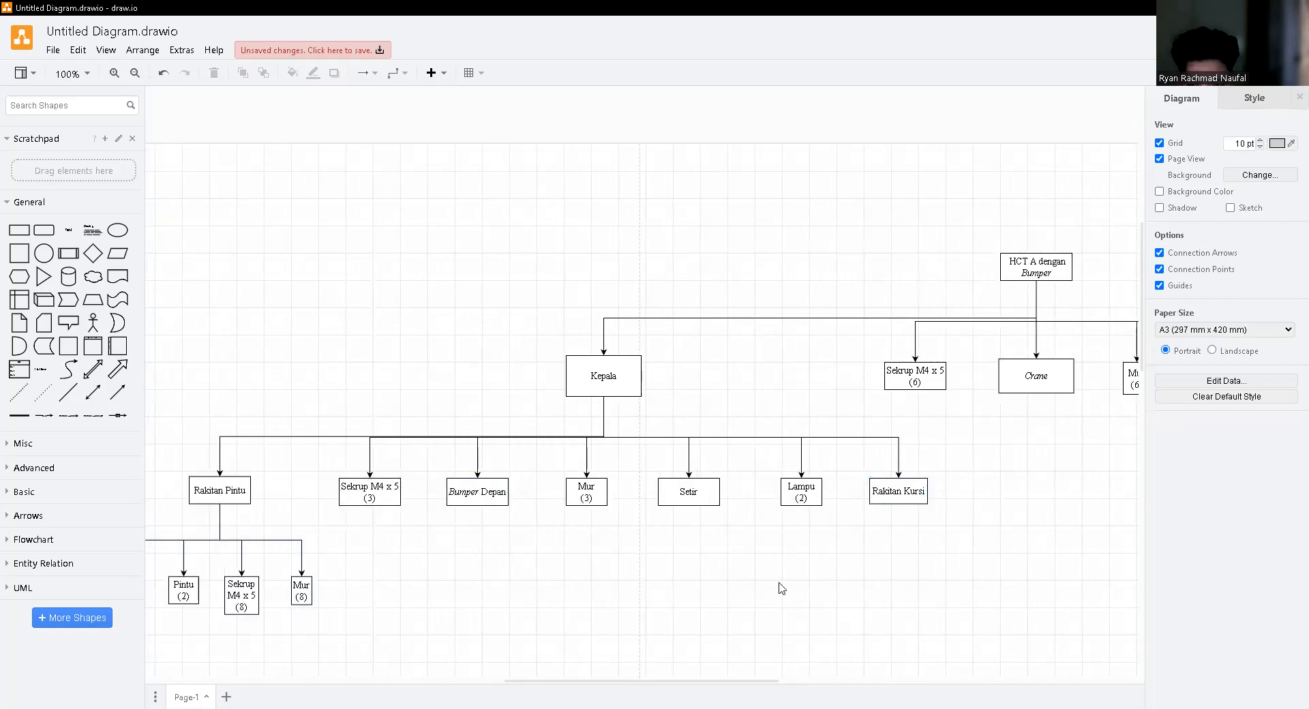
{"action": "left_click_drag", "start_coordinate": [692, 685], "coordinate": [623, 692]}
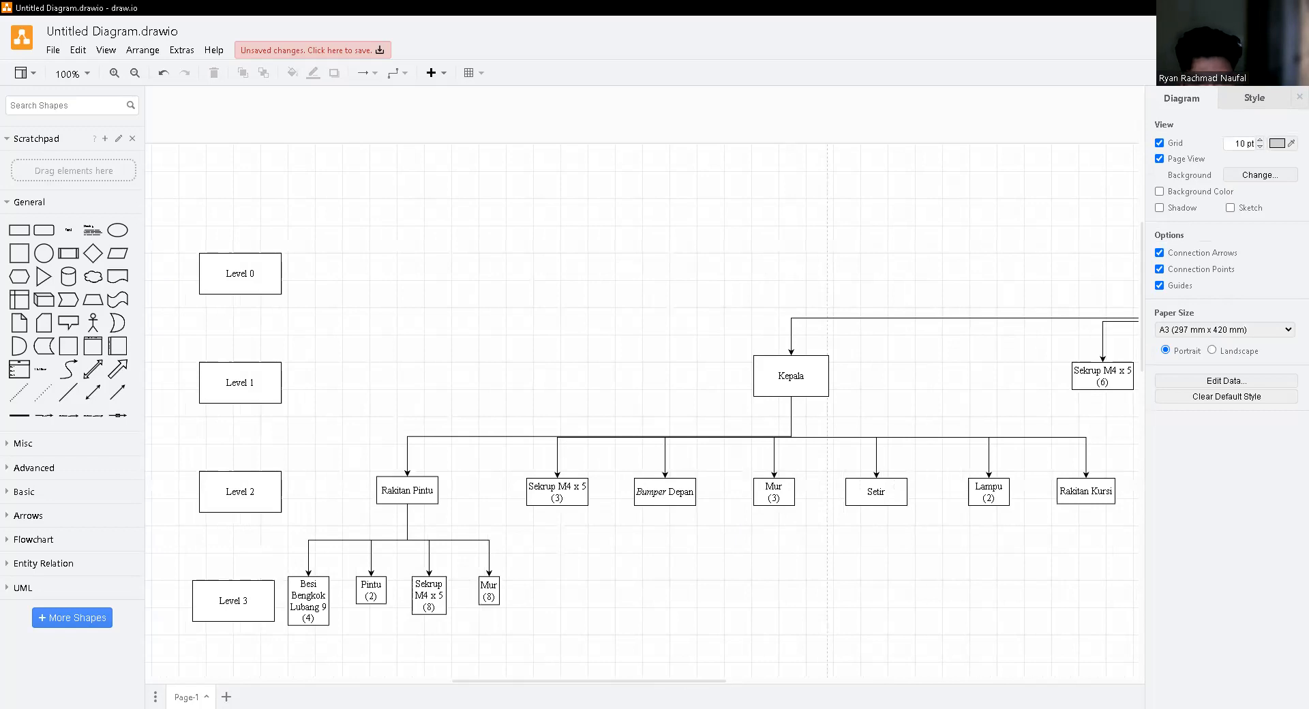
{"action": "left_click", "coordinate": [688, 32]}
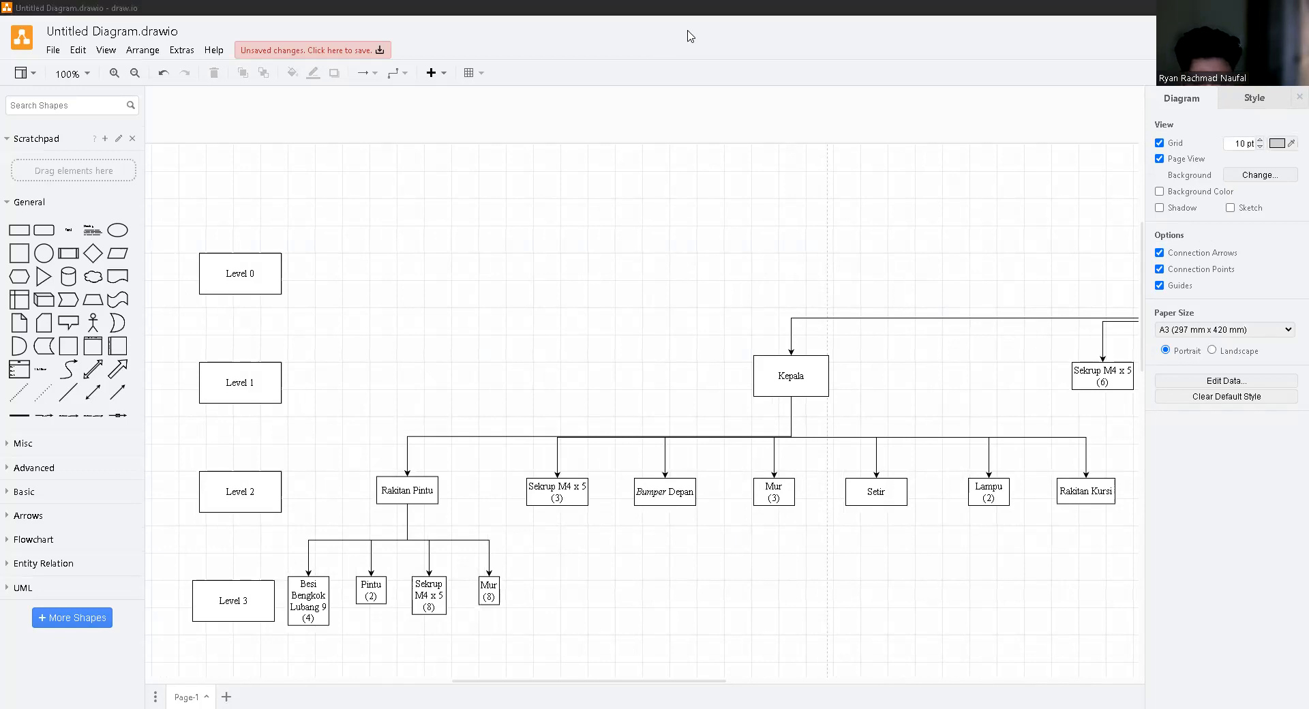
{"action": "key", "text": "alt+Tab"}
{"action": "left_click_drag", "start_coordinate": [479, 680], "coordinate": [595, 675]}
{"action": "scroll", "coordinate": [596, 633], "scroll_direction": "down", "scroll_amount": 4}
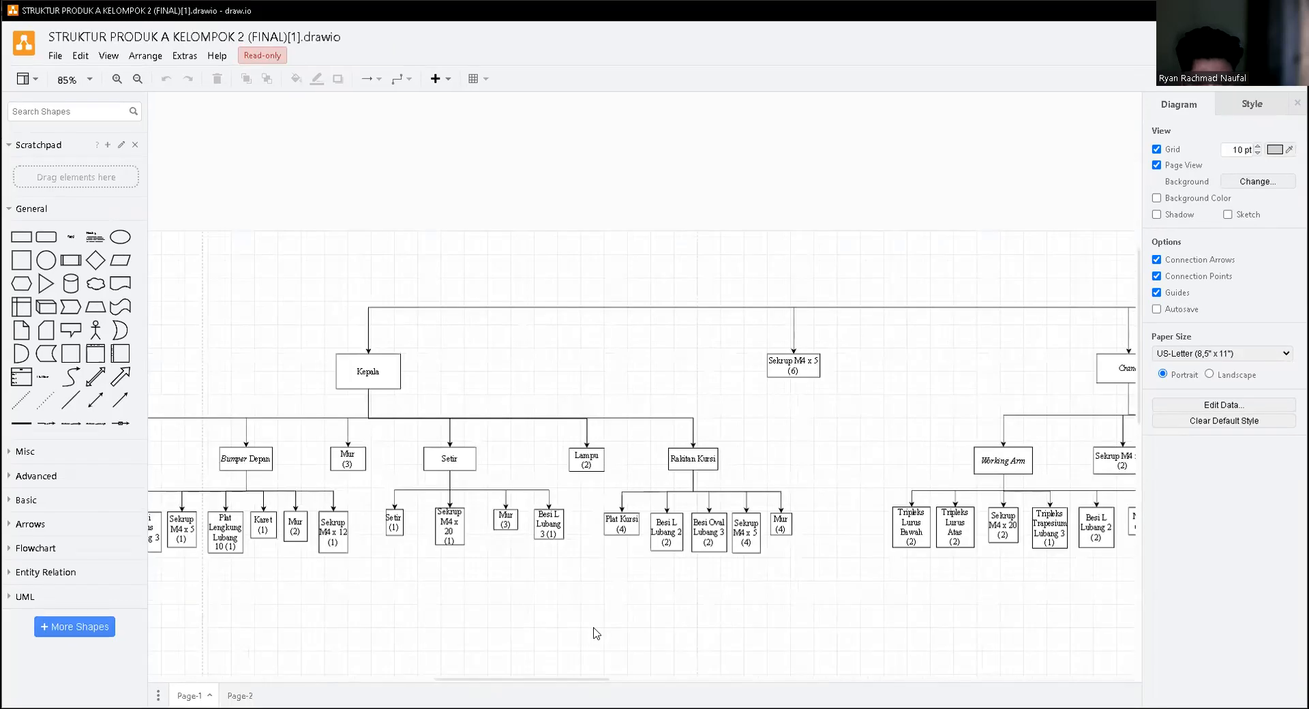
{"action": "left_click_drag", "start_coordinate": [586, 679], "coordinate": [796, 680]}
{"action": "left_click_drag", "start_coordinate": [666, 680], "coordinate": [520, 675]}
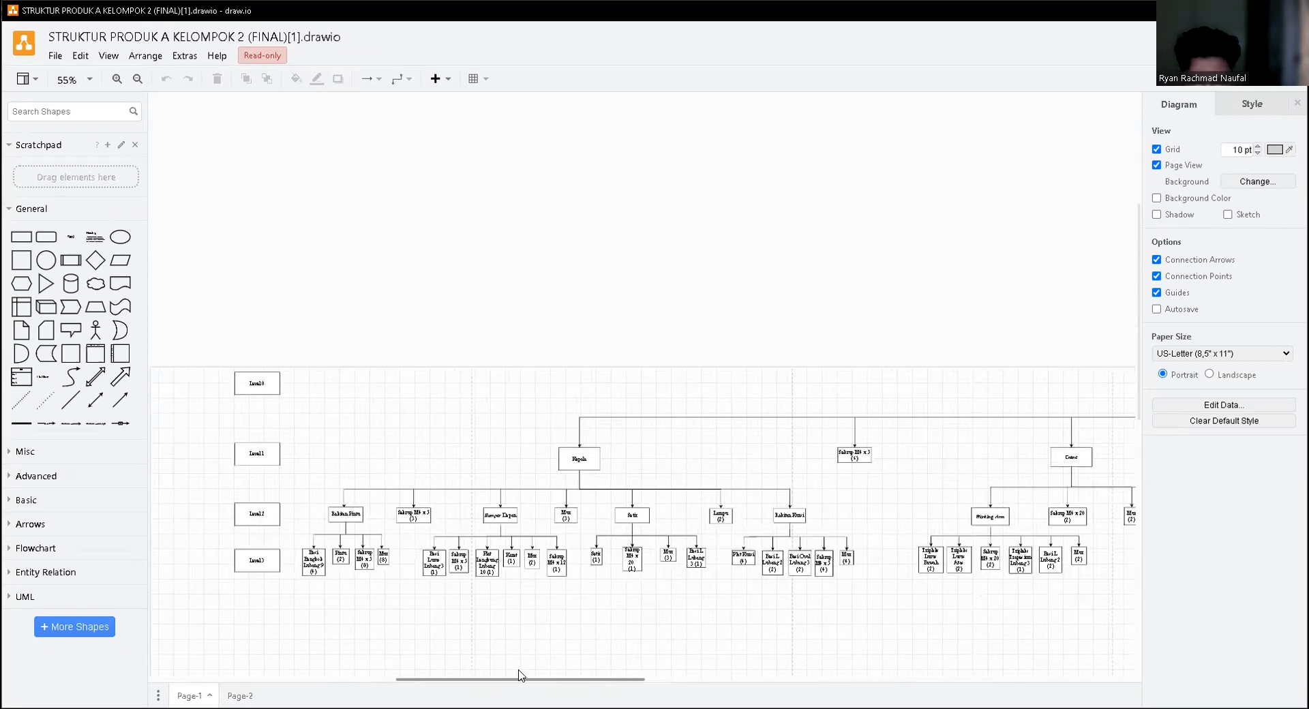
{"action": "left_click", "coordinate": [661, 38]}
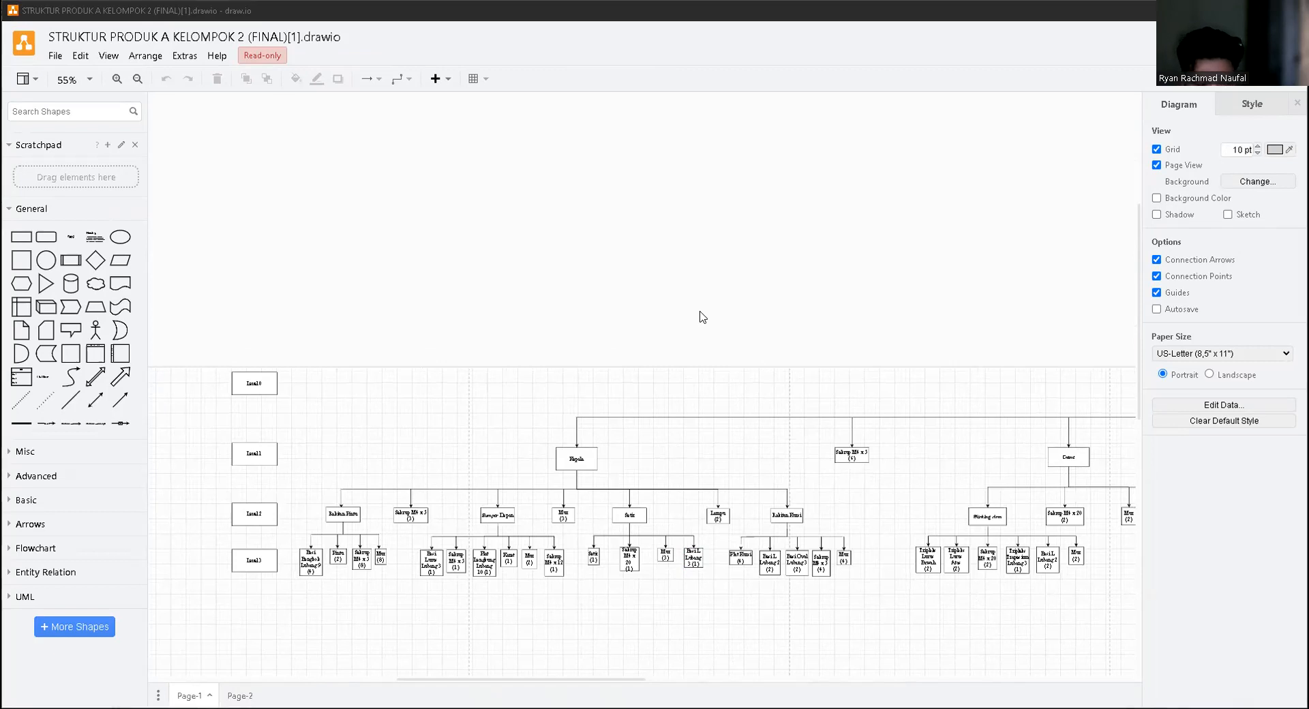
{"action": "left_click", "coordinate": [565, 670]}
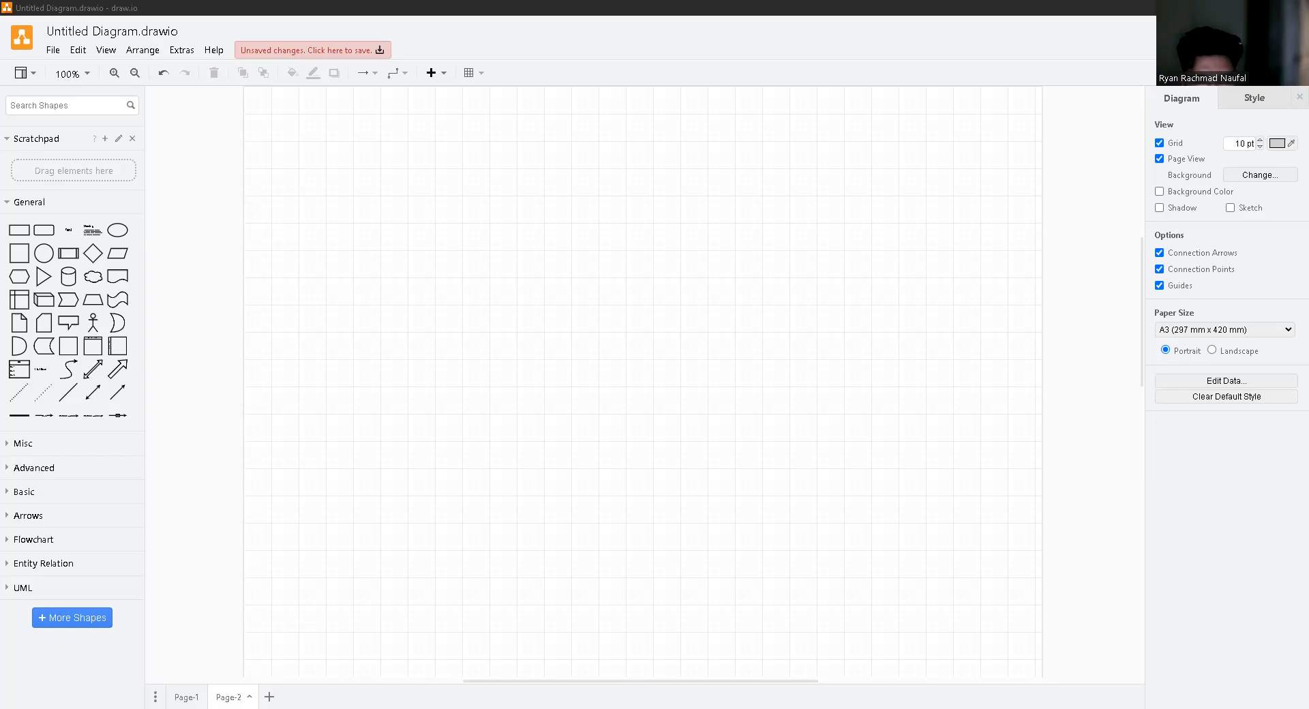
{"action": "left_click", "coordinate": [570, 493]}
{"action": "scroll", "coordinate": [569, 495], "scroll_direction": "up", "scroll_amount": 2}
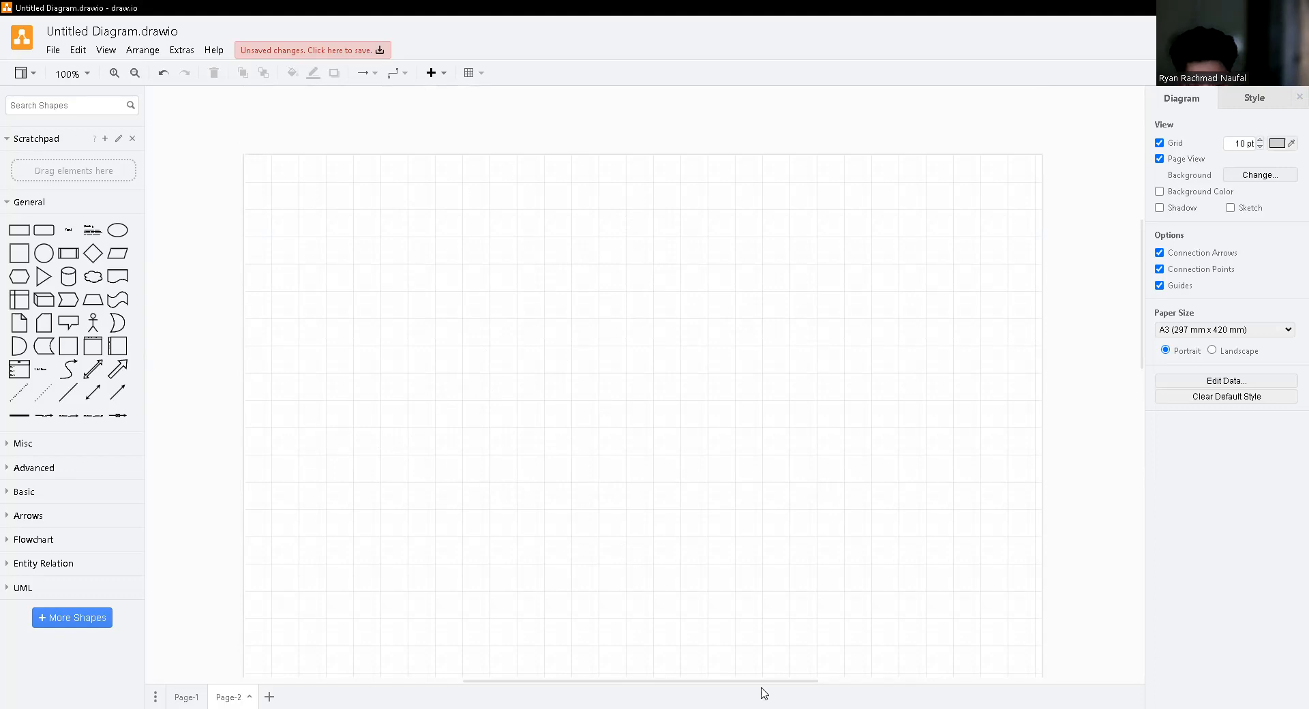
{"action": "left_click", "coordinate": [767, 707]}
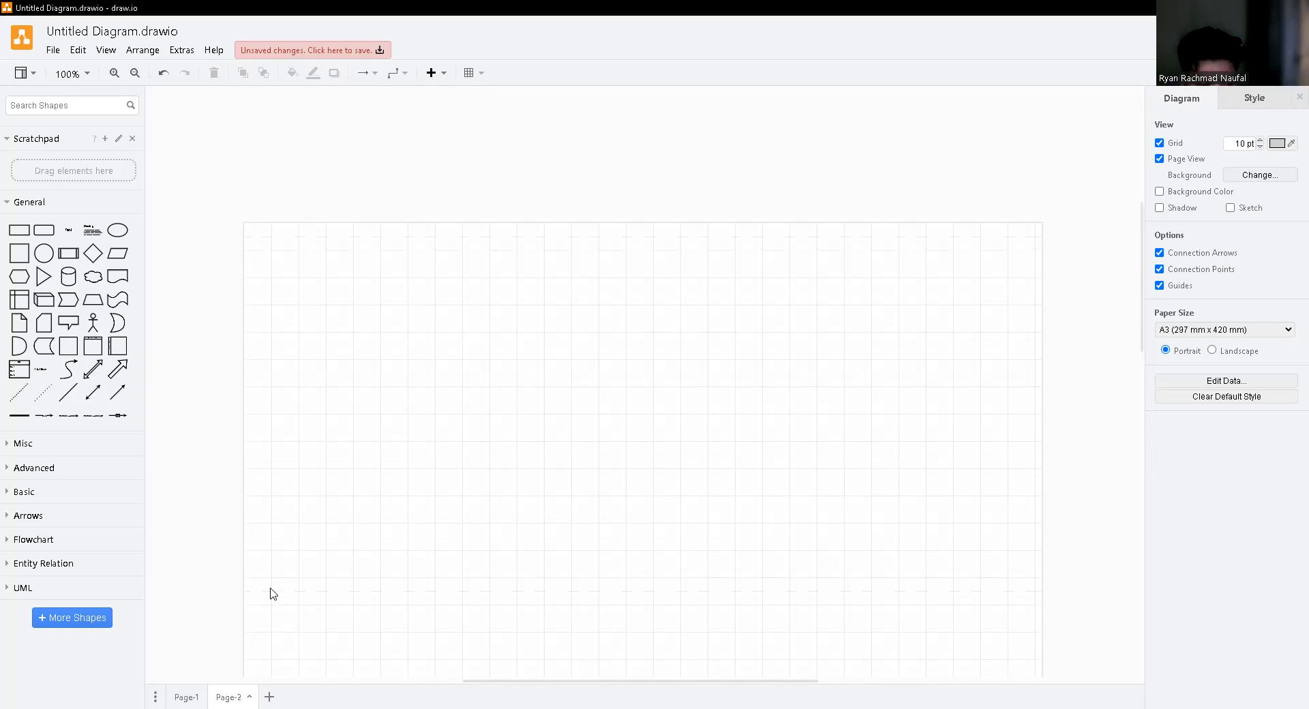
{"action": "left_click", "coordinate": [55, 565]}
{"action": "scroll", "coordinate": [54, 564], "scroll_direction": "down", "scroll_amount": 3}
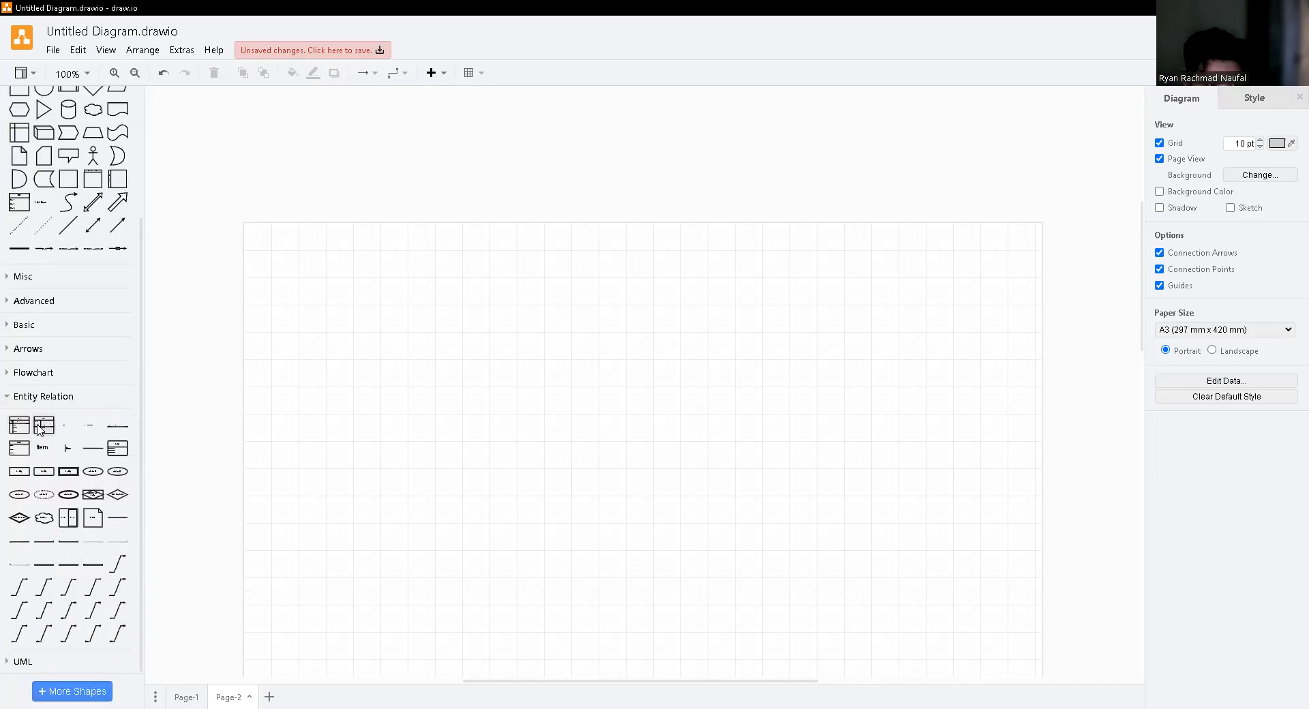
{"action": "left_click", "coordinate": [47, 396]}
{"action": "left_click", "coordinate": [50, 525]}
{"action": "left_click", "coordinate": [49, 524]}
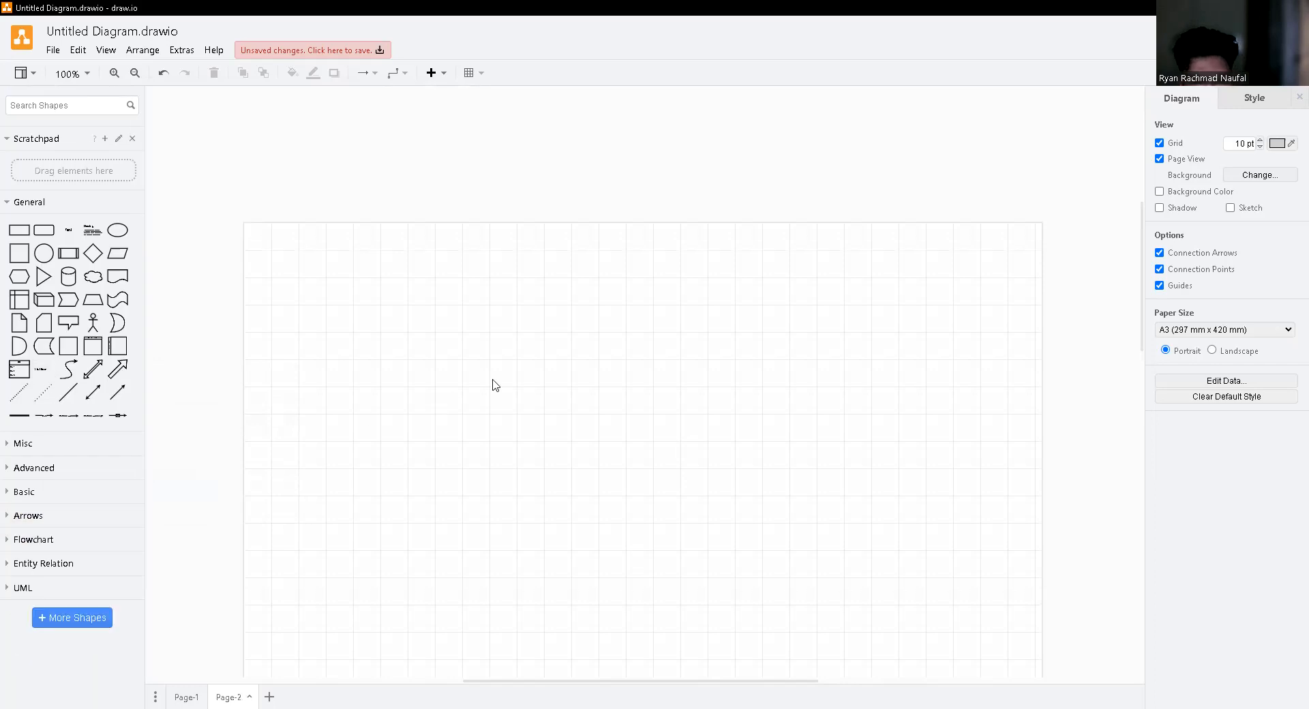
- Paste the ASSEMBLY CHART title block for HCT A onto the empty Page-2
{"action": "scroll", "coordinate": [541, 390], "scroll_direction": "down", "scroll_amount": 3}
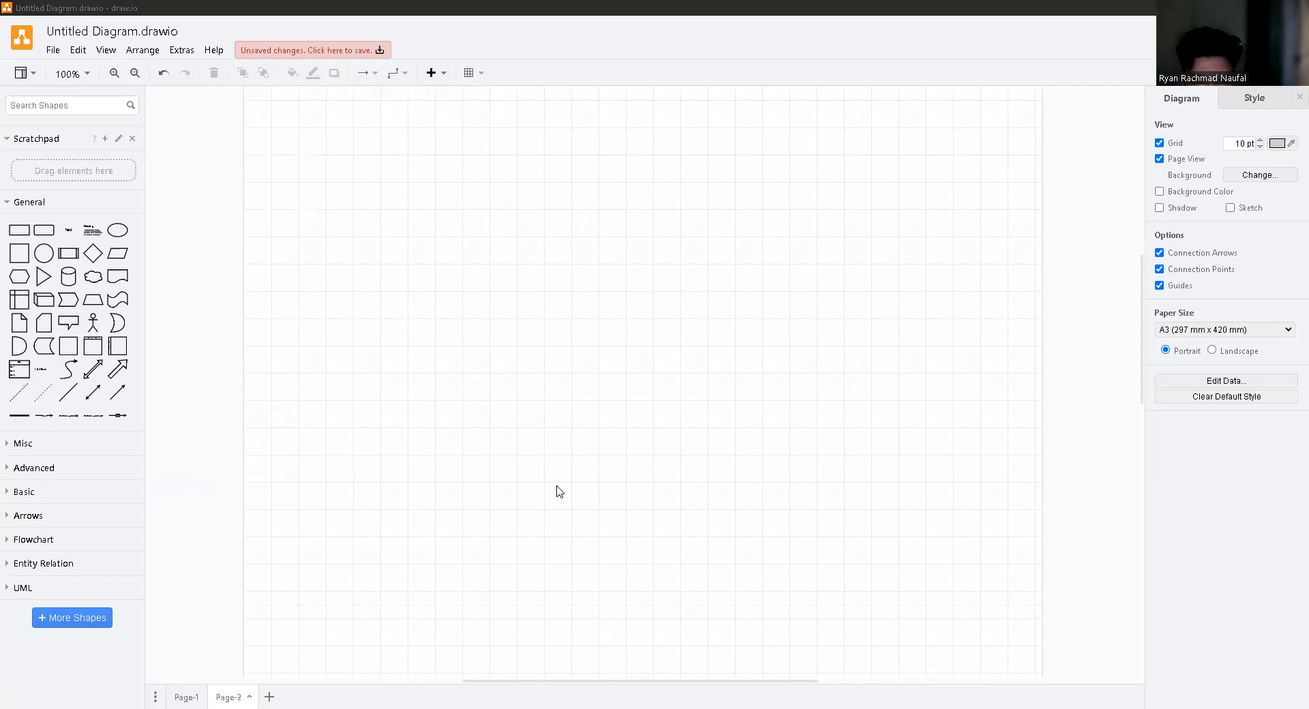
{"action": "key", "text": "ctrl+v"}
{"action": "scroll", "coordinate": [625, 460], "scroll_direction": "down", "scroll_amount": 8}
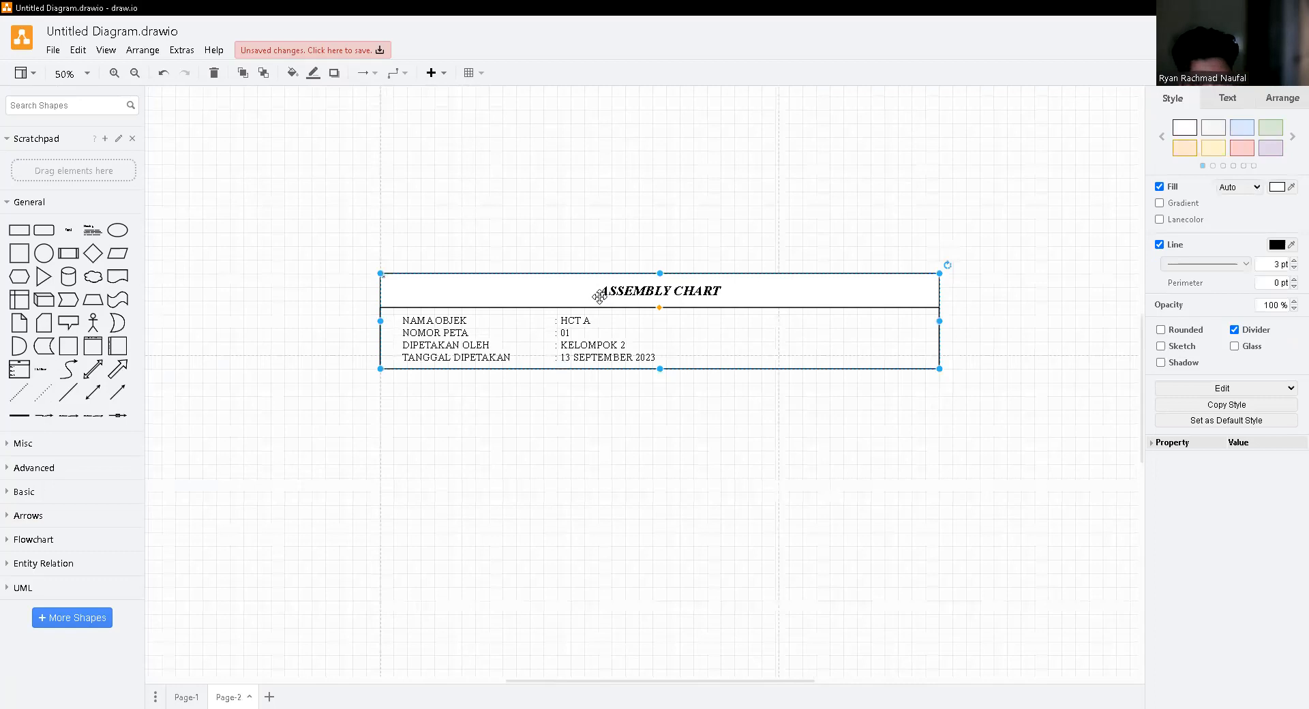
- Review the title block's heading, object name, map number, mapping group and date, and the empty chart area below it
{"action": "double_click", "coordinate": [626, 295]}
{"action": "left_click", "coordinate": [730, 447]}
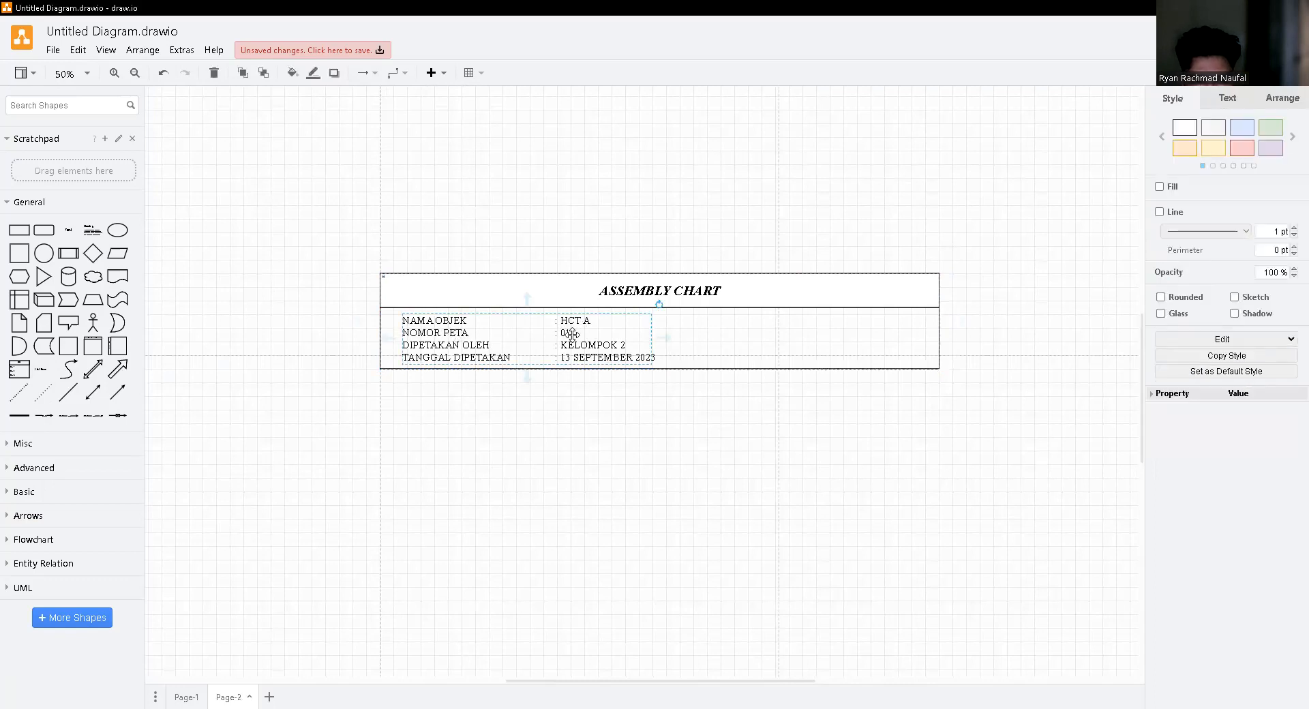
{"action": "left_click", "coordinate": [619, 429]}
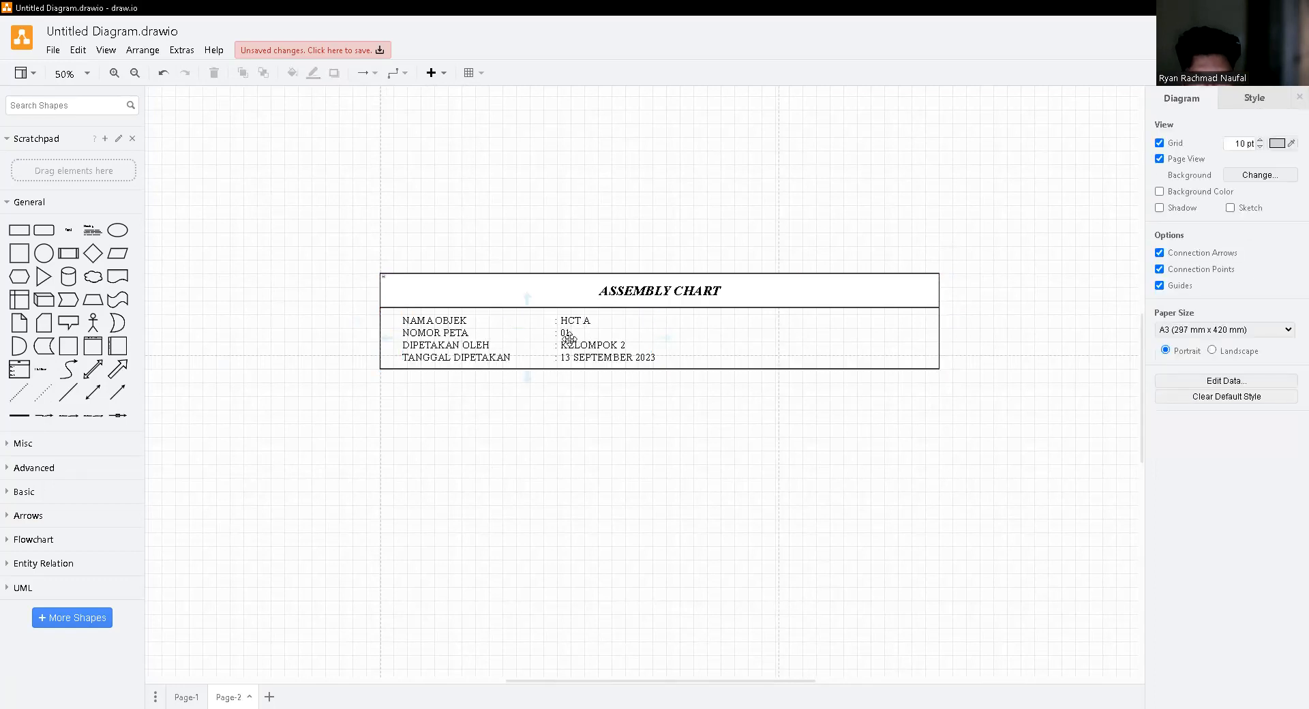
{"action": "left_click", "coordinate": [567, 332]}
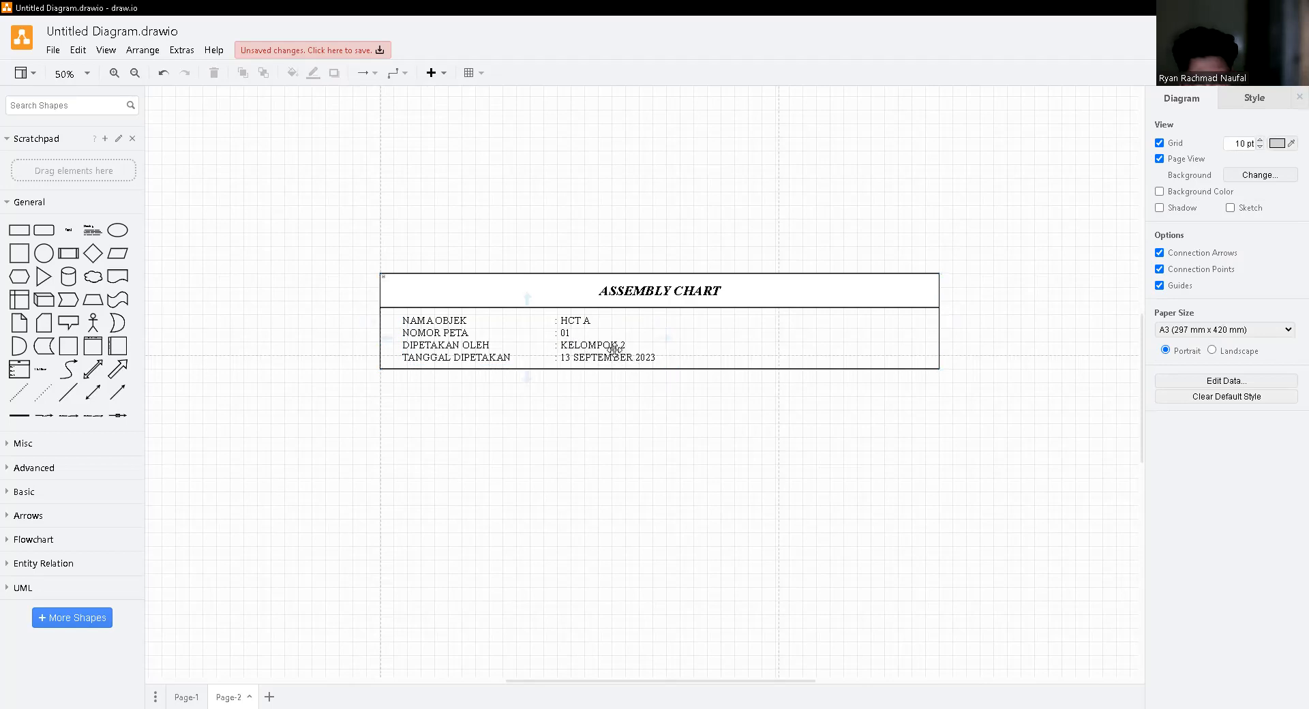
{"action": "left_click", "coordinate": [437, 358]}
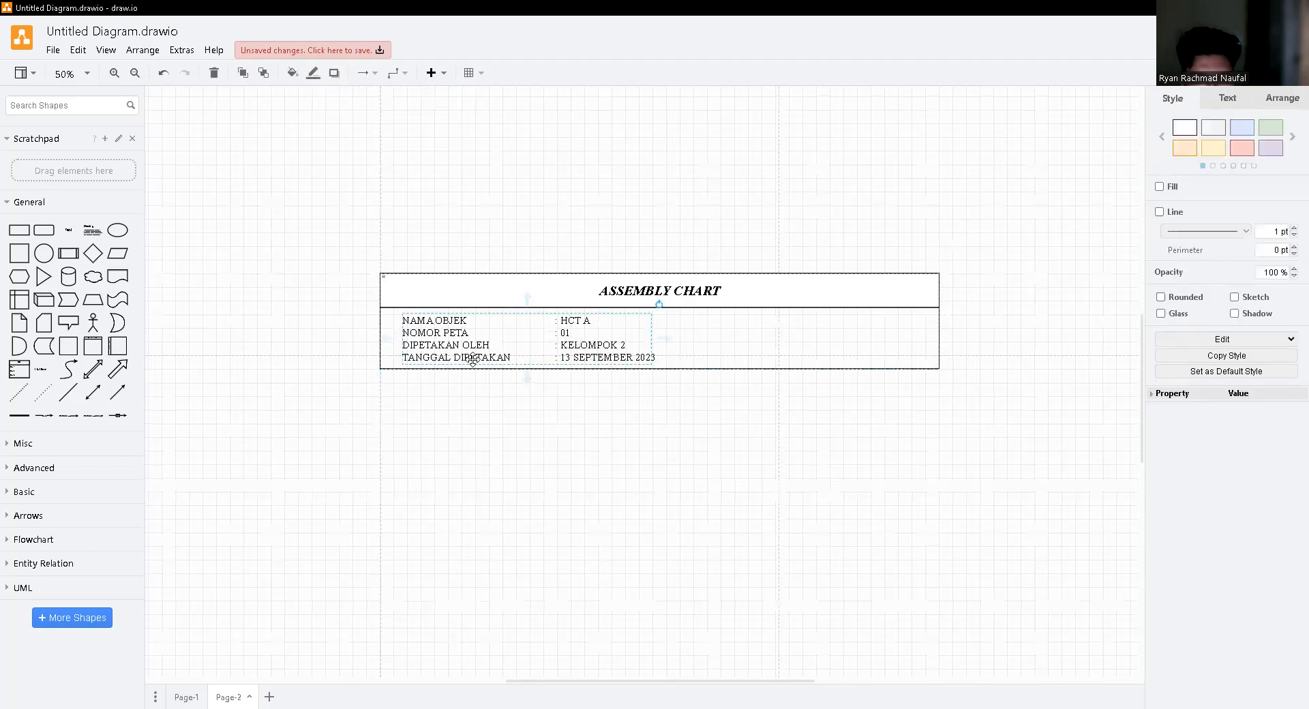
{"action": "left_click", "coordinate": [600, 363]}
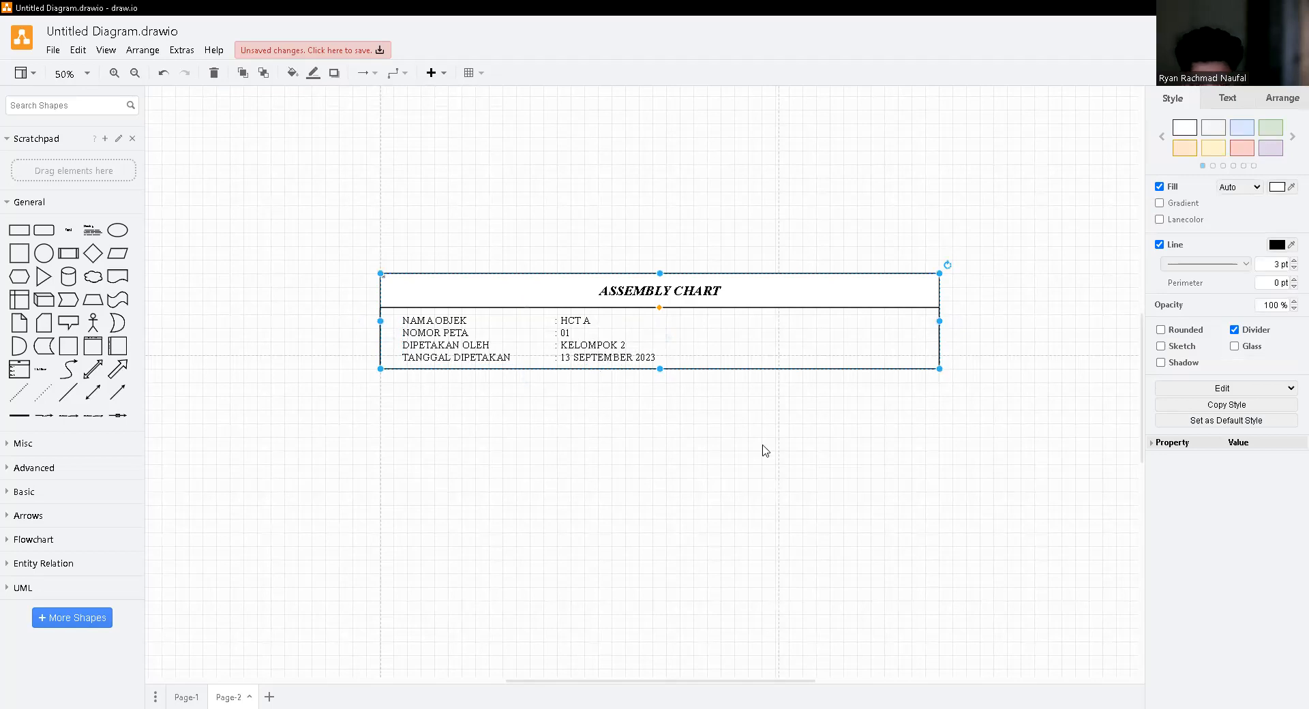
{"action": "scroll", "coordinate": [668, 475], "scroll_direction": "down", "scroll_amount": 3}
{"action": "scroll", "coordinate": [668, 477], "scroll_direction": "up", "scroll_amount": 1}
{"action": "scroll", "coordinate": [670, 477], "scroll_direction": "down", "scroll_amount": 1}
{"action": "scroll", "coordinate": [672, 475], "scroll_direction": "up", "scroll_amount": 1}
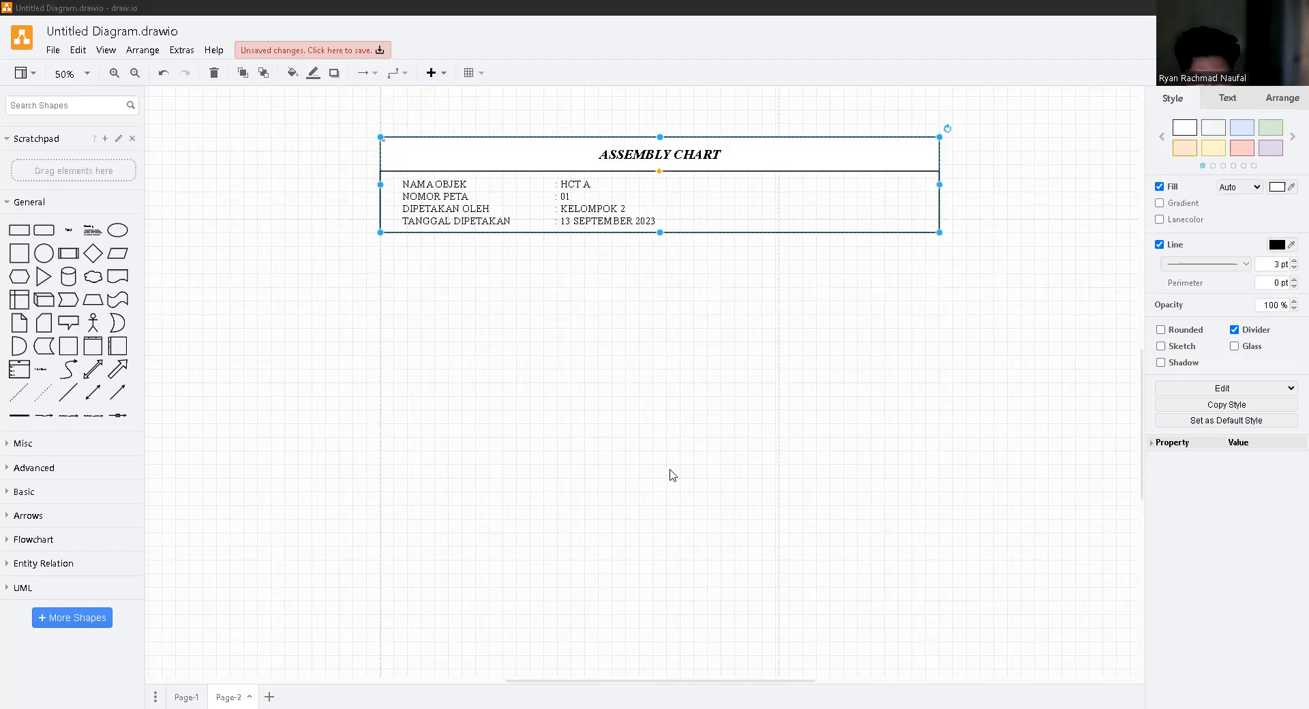
{"action": "scroll", "coordinate": [670, 470], "scroll_direction": "up", "scroll_amount": 1}
{"action": "left_click", "coordinate": [439, 404]}
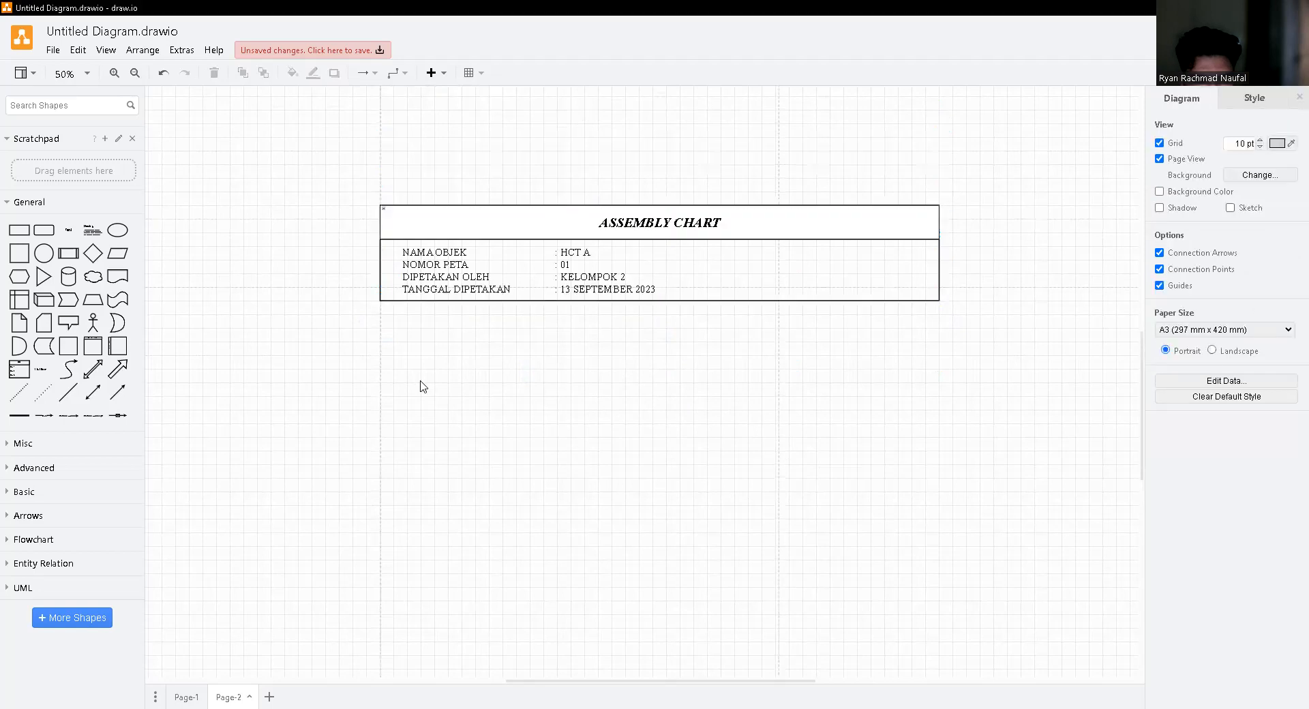
{"action": "scroll", "coordinate": [495, 400], "scroll_direction": "up", "scroll_amount": 1}
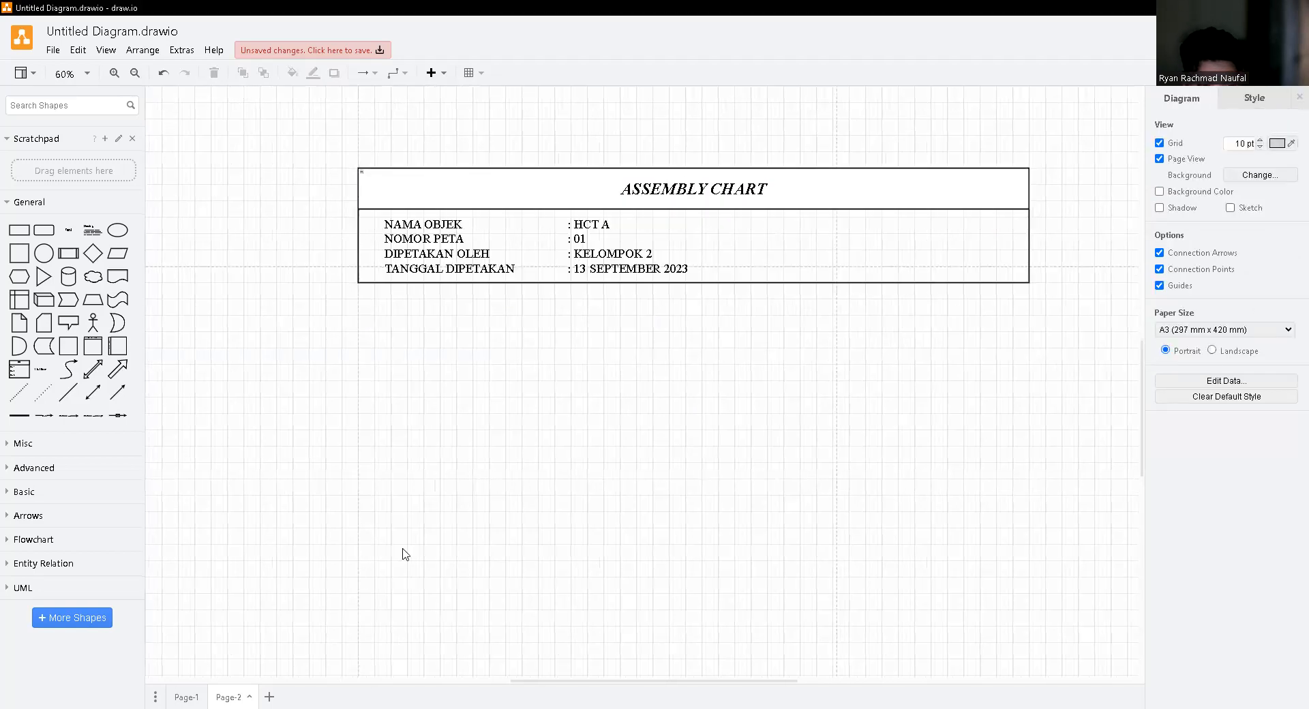
- Examine Rakitan Pintu and its Level 3 parts in the product structure on Page-1
{"action": "left_click", "coordinate": [198, 695]}
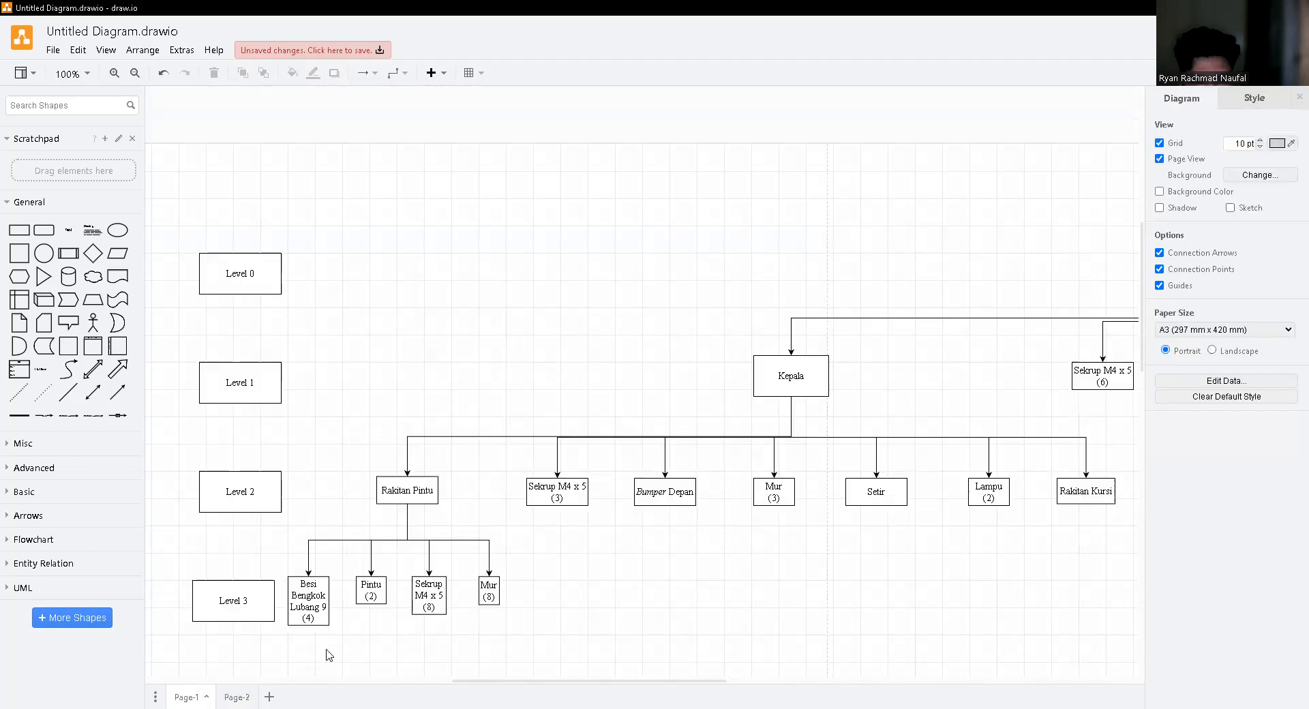
{"action": "scroll", "coordinate": [330, 654], "scroll_direction": "down", "scroll_amount": 1}
{"action": "left_click", "coordinate": [313, 539]}
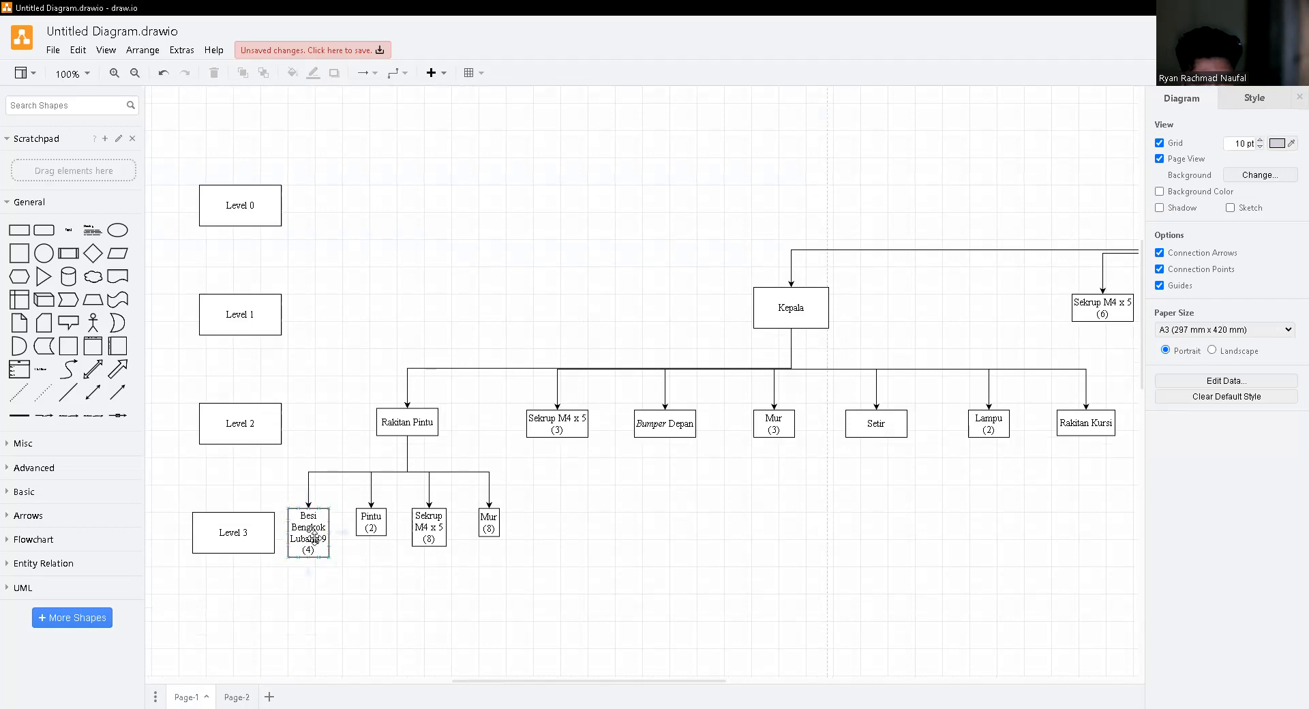
{"action": "left_click", "coordinate": [305, 543]}
{"action": "left_click", "coordinate": [362, 530]}
{"action": "left_click", "coordinate": [441, 531]}
{"action": "left_click", "coordinate": [488, 532]}
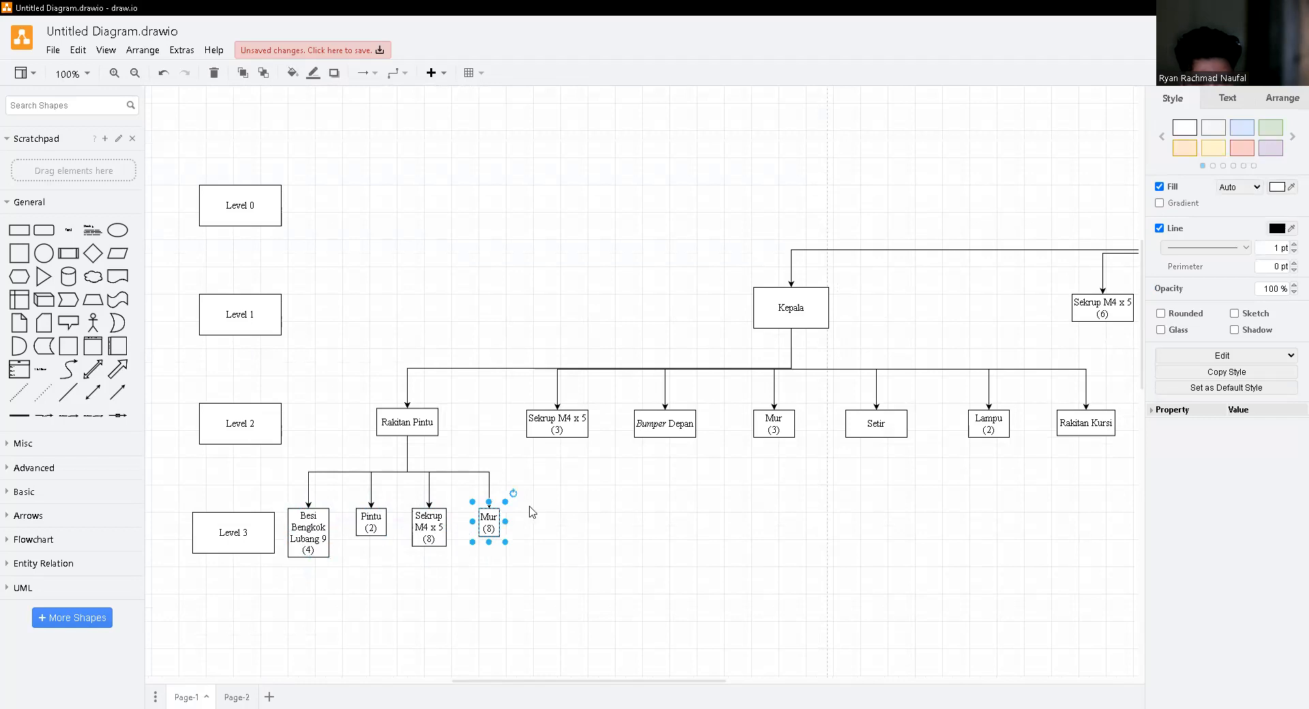
{"action": "left_click", "coordinate": [404, 428]}
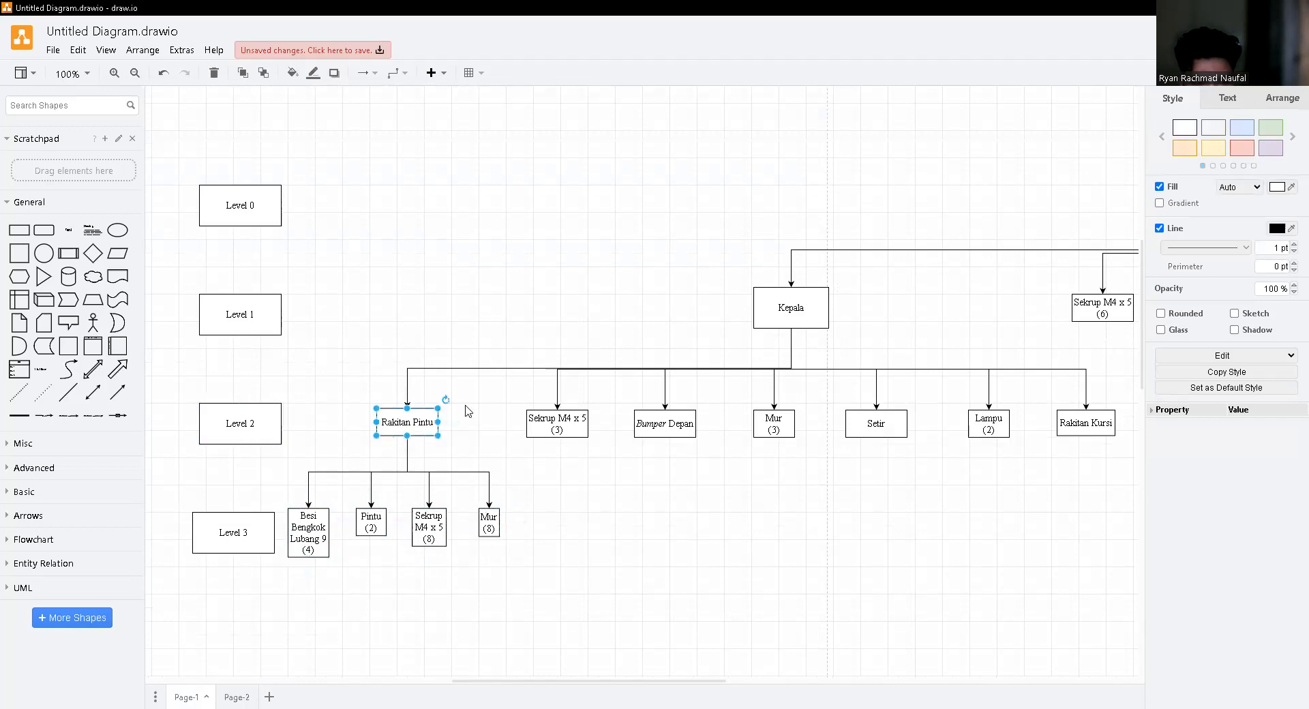
- Paste a circle numbered 2 onto Page-2 and place it just below the ASSEMBLY CHART title block
{"action": "left_click", "coordinate": [235, 695]}
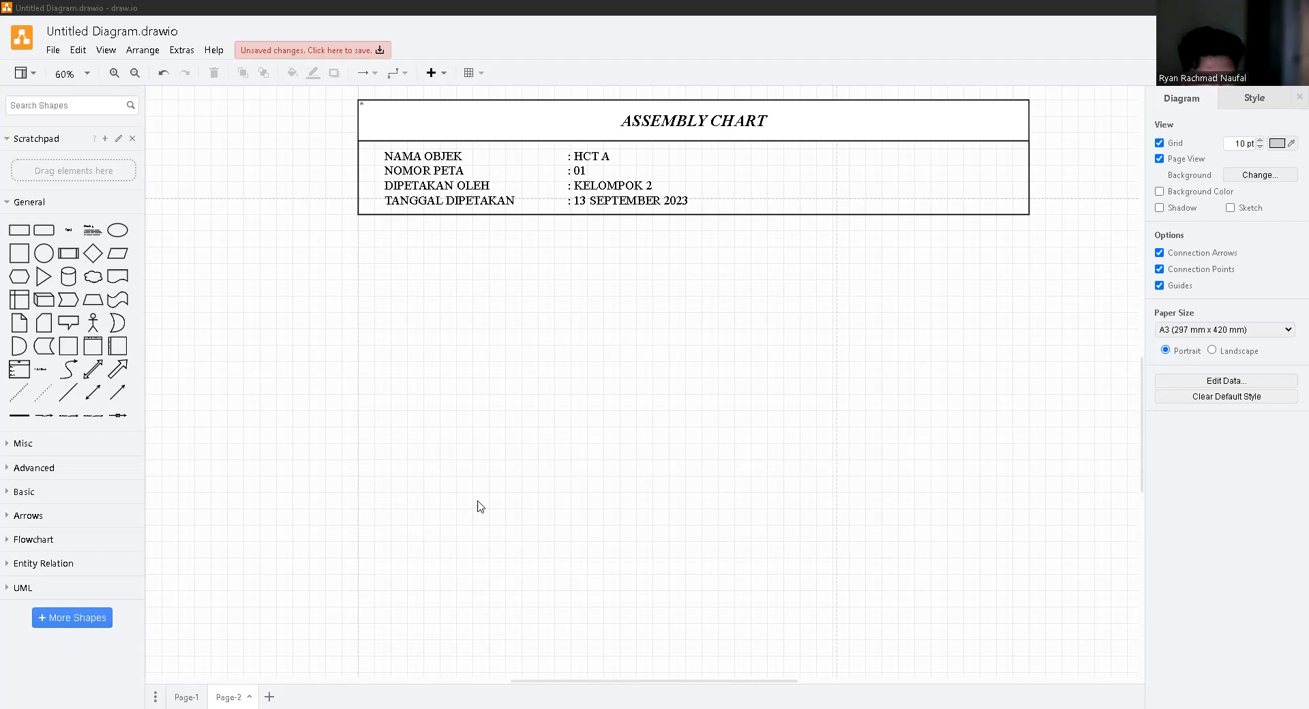
{"action": "key", "text": "ctrl+v"}
{"action": "left_click_drag", "start_coordinate": [381, 445], "coordinate": [396, 261]}
{"action": "scroll", "coordinate": [400, 296], "scroll_direction": "up", "scroll_amount": 2}
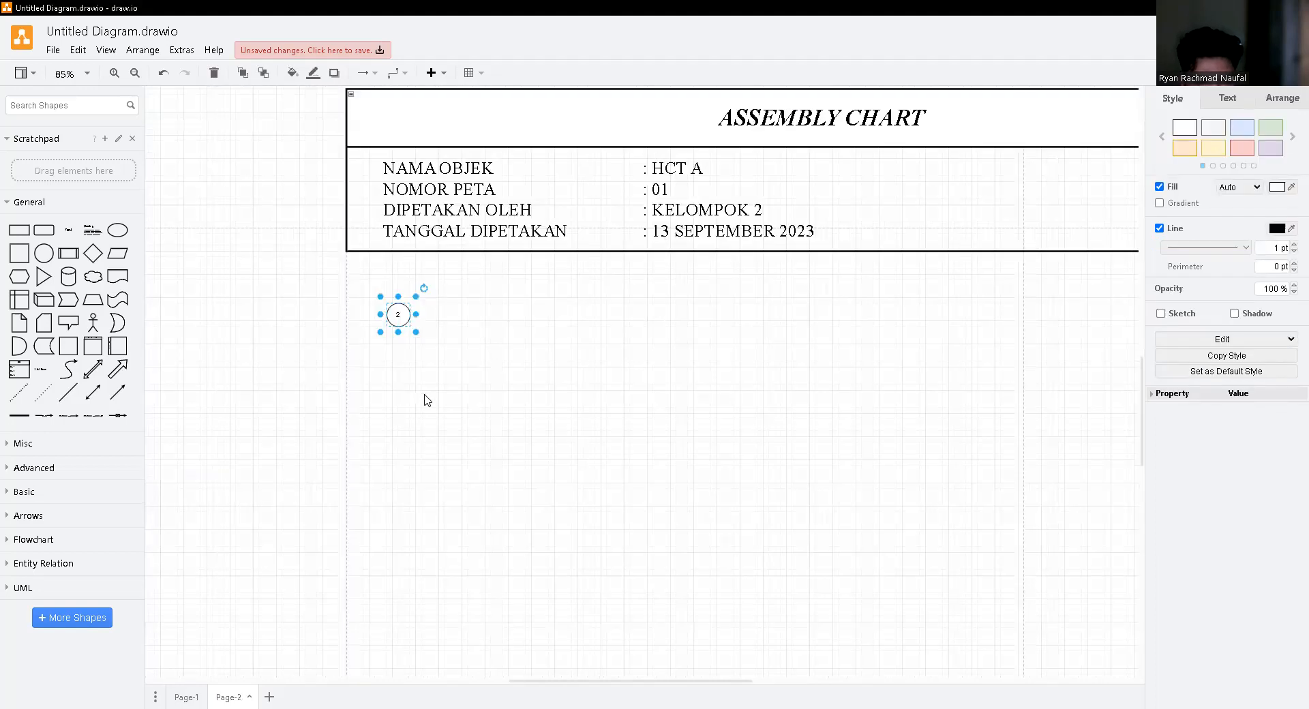
{"action": "scroll", "coordinate": [400, 383], "scroll_direction": "up", "scroll_amount": 1}
{"action": "double_click", "coordinate": [397, 382]}
{"action": "left_click", "coordinate": [476, 432]}
{"action": "left_click", "coordinate": [397, 381]}
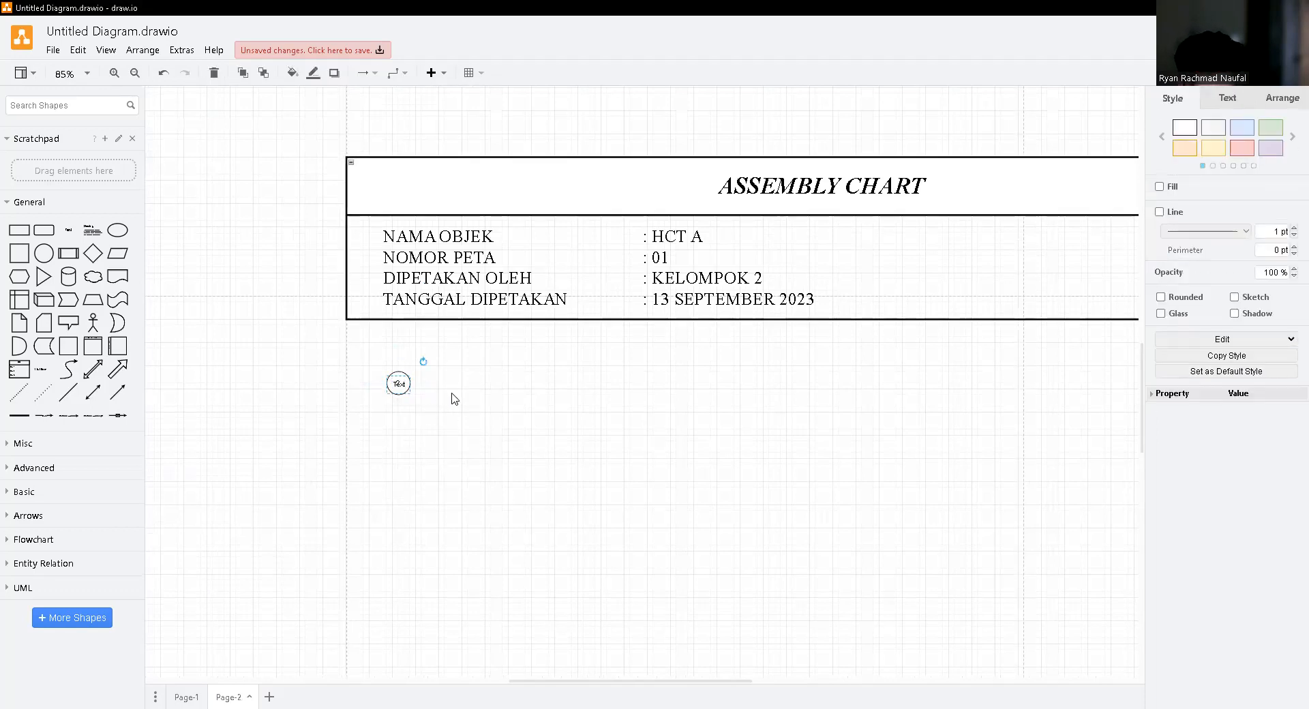
{"action": "key", "text": "ctrl+z"}
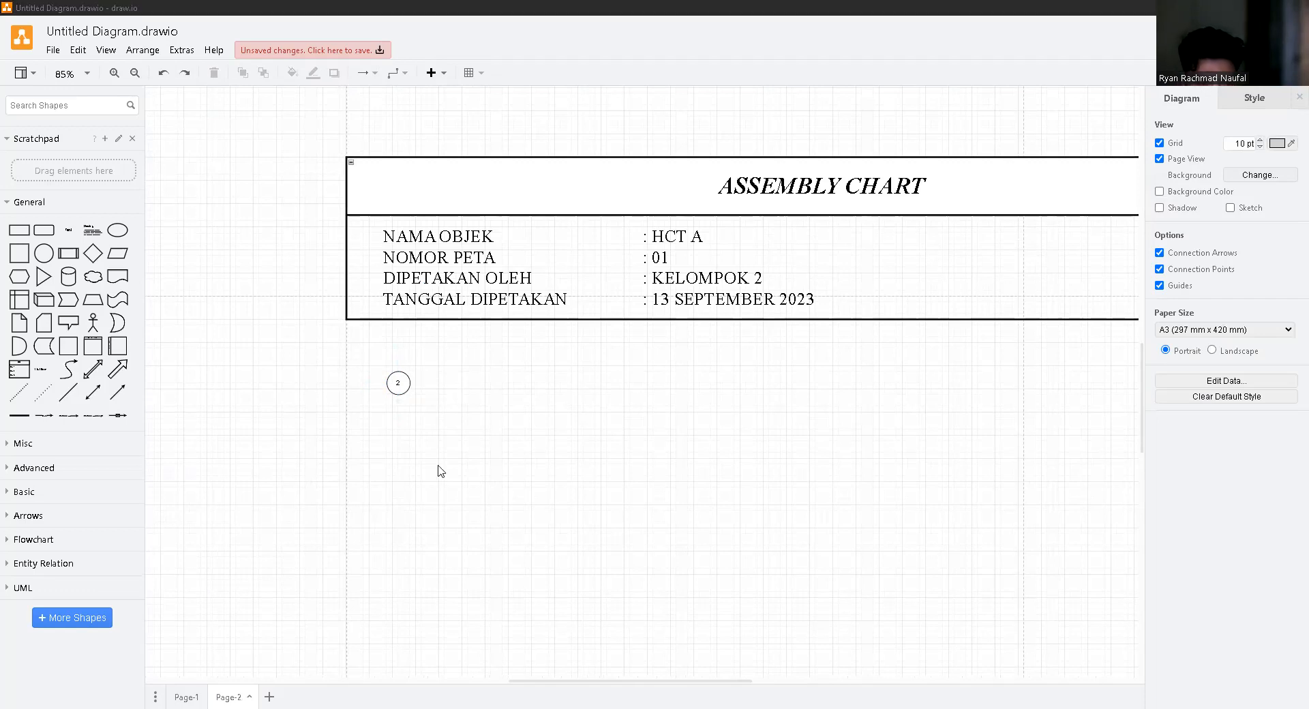
- Paste the label Besi Bengkok Lubang 9 (4) and place it beside the circle numbered 2
{"action": "key", "text": "ctrl+v"}
{"action": "left_click_drag", "start_coordinate": [450, 617], "coordinate": [463, 370]}
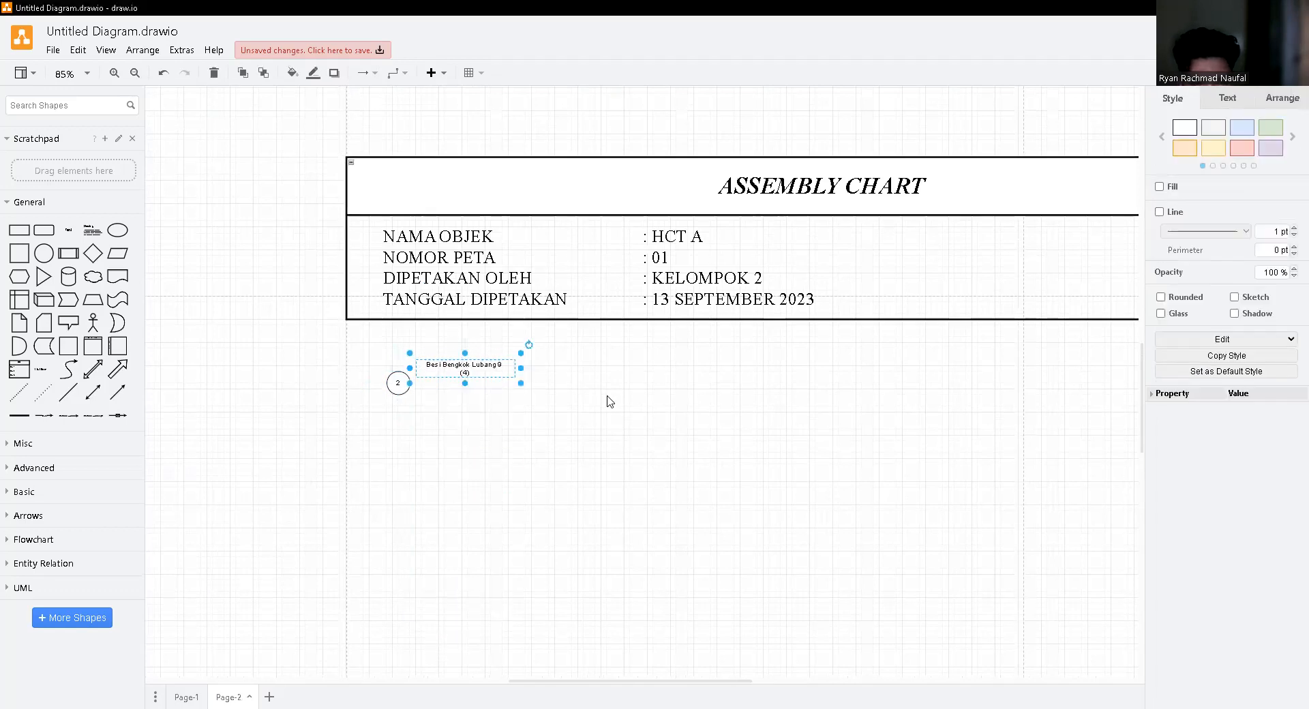
{"action": "left_click", "coordinate": [608, 400]}
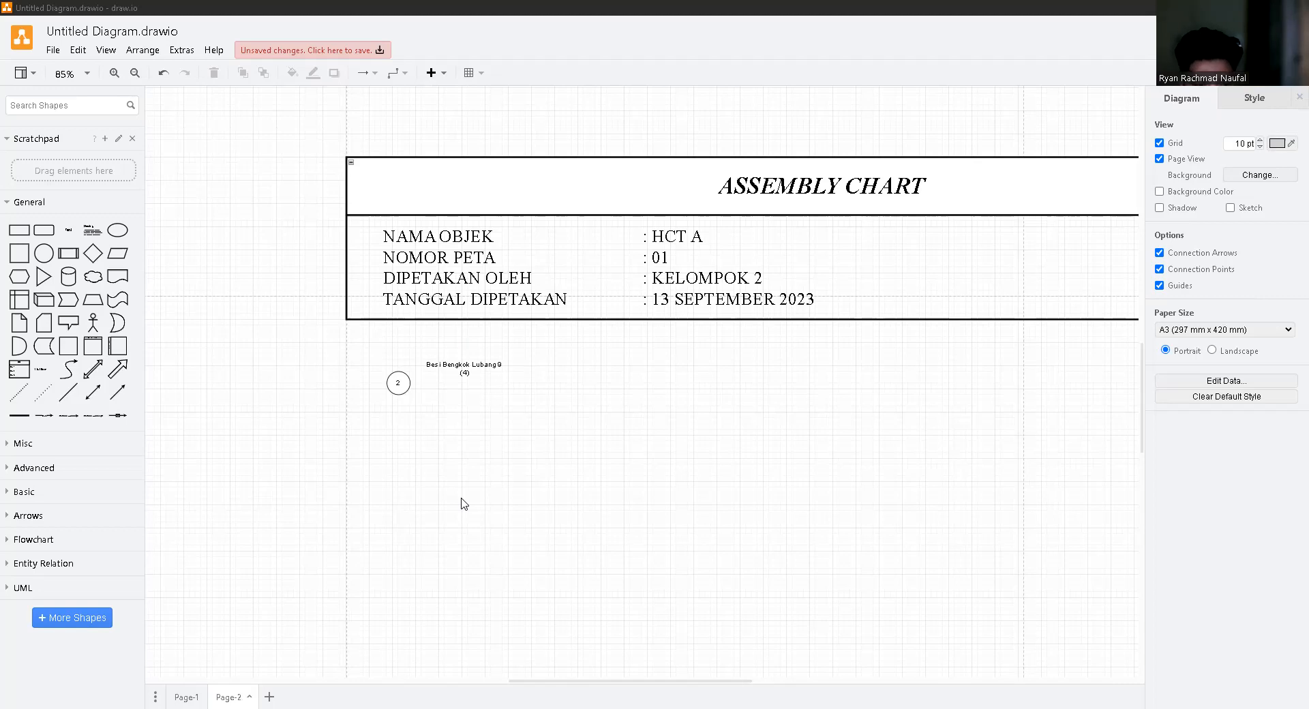
- Paste a circle numbered 1 below circle 2 and place the label Pintu(2) beside it
{"action": "key", "text": "alt+Tab"}
{"action": "key", "text": "ctrl+v"}
{"action": "left_click_drag", "start_coordinate": [374, 666], "coordinate": [399, 408]}
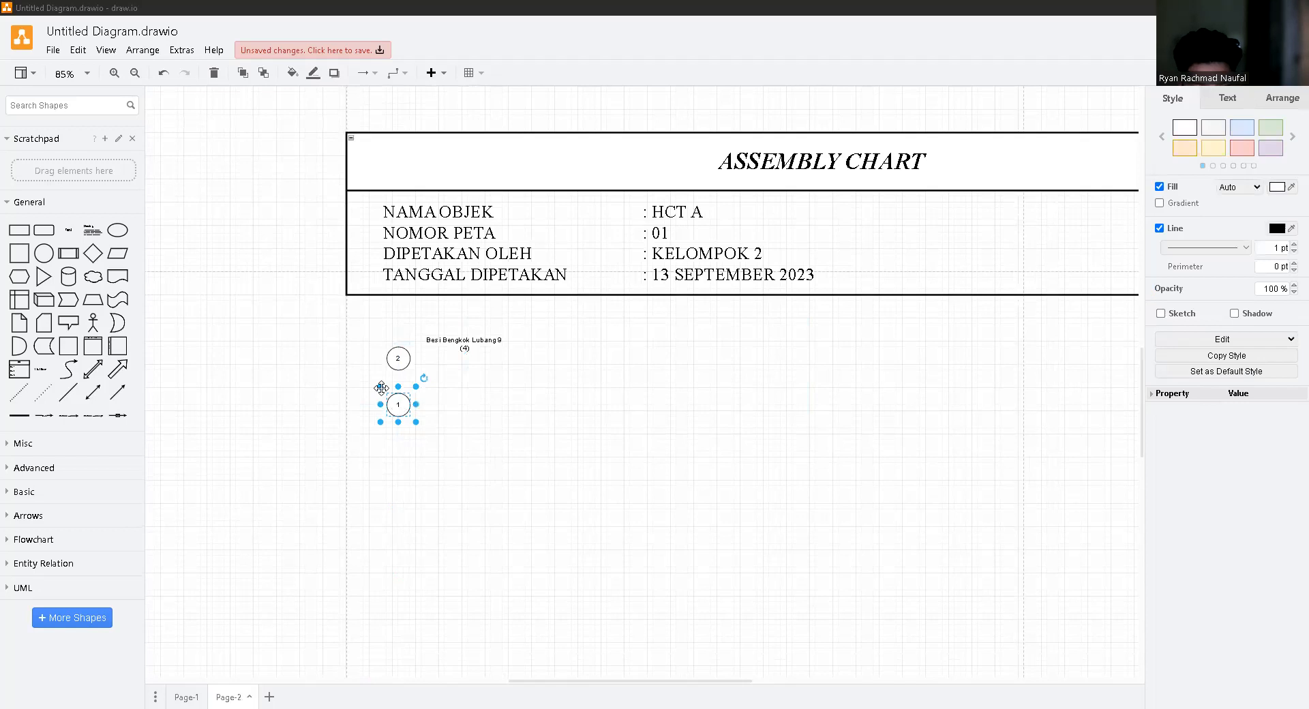
{"action": "key", "text": "alt+Tab"}
{"action": "key", "text": "ctrl+v"}
{"action": "left_click_drag", "start_coordinate": [457, 547], "coordinate": [471, 400]}
{"action": "left_click", "coordinate": [600, 407]}
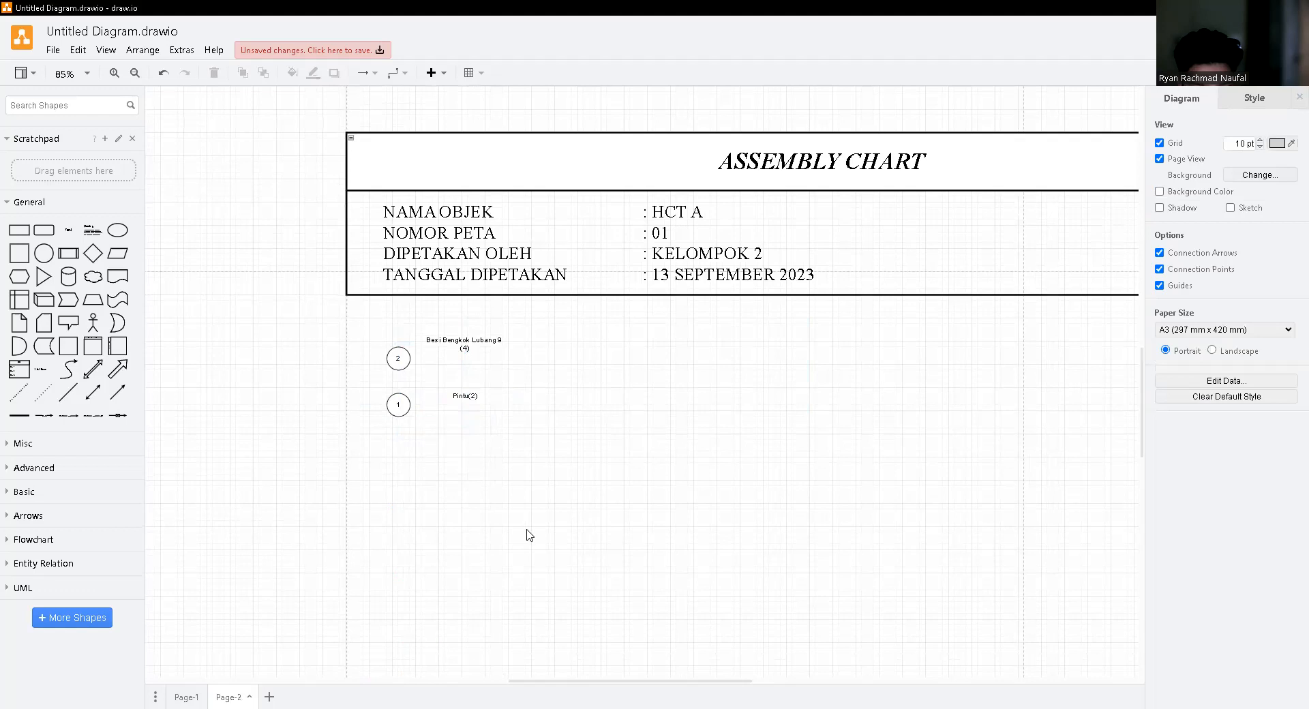
- Paste a circle numbered 20 below circle 1 and place the label Sekrup M4 X5 (8) beside it
{"action": "key", "text": "alt+Tab"}
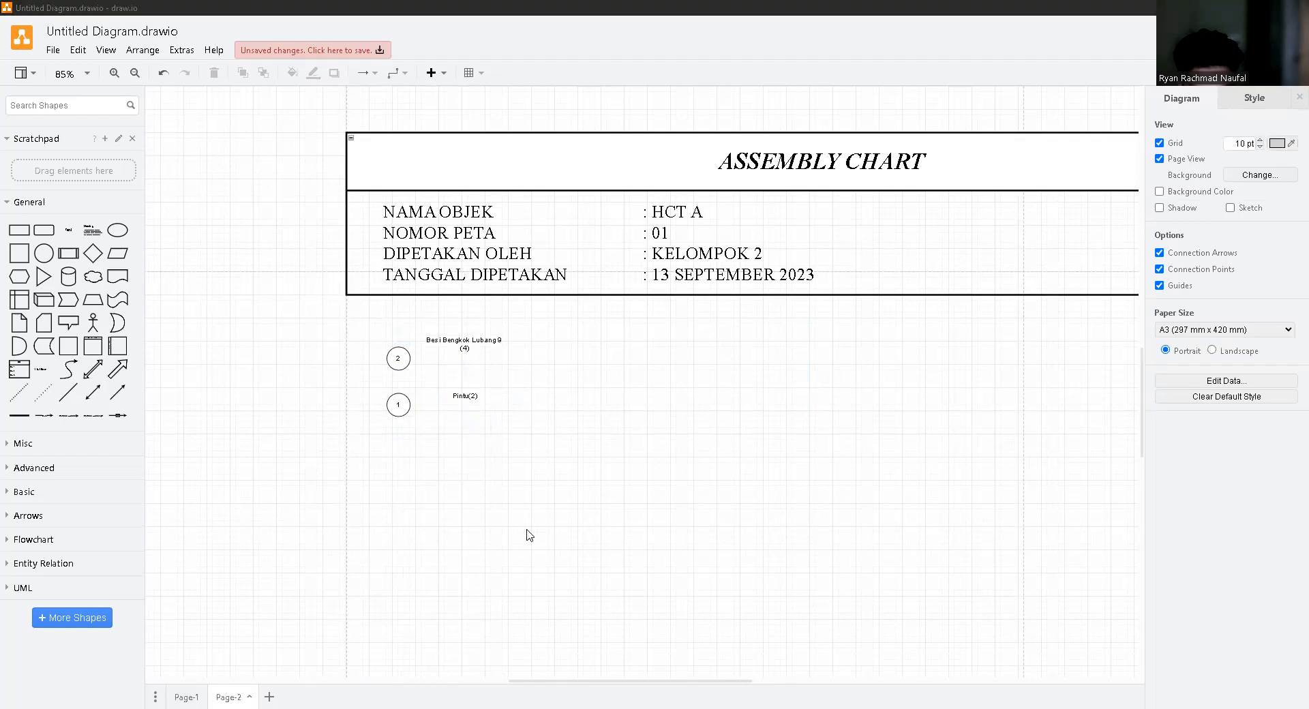
{"action": "key", "text": "alt+Tab"}
{"action": "key", "text": "ctrl+v"}
{"action": "left_click_drag", "start_coordinate": [374, 661], "coordinate": [405, 422]}
{"action": "key", "text": "alt+Tab"}
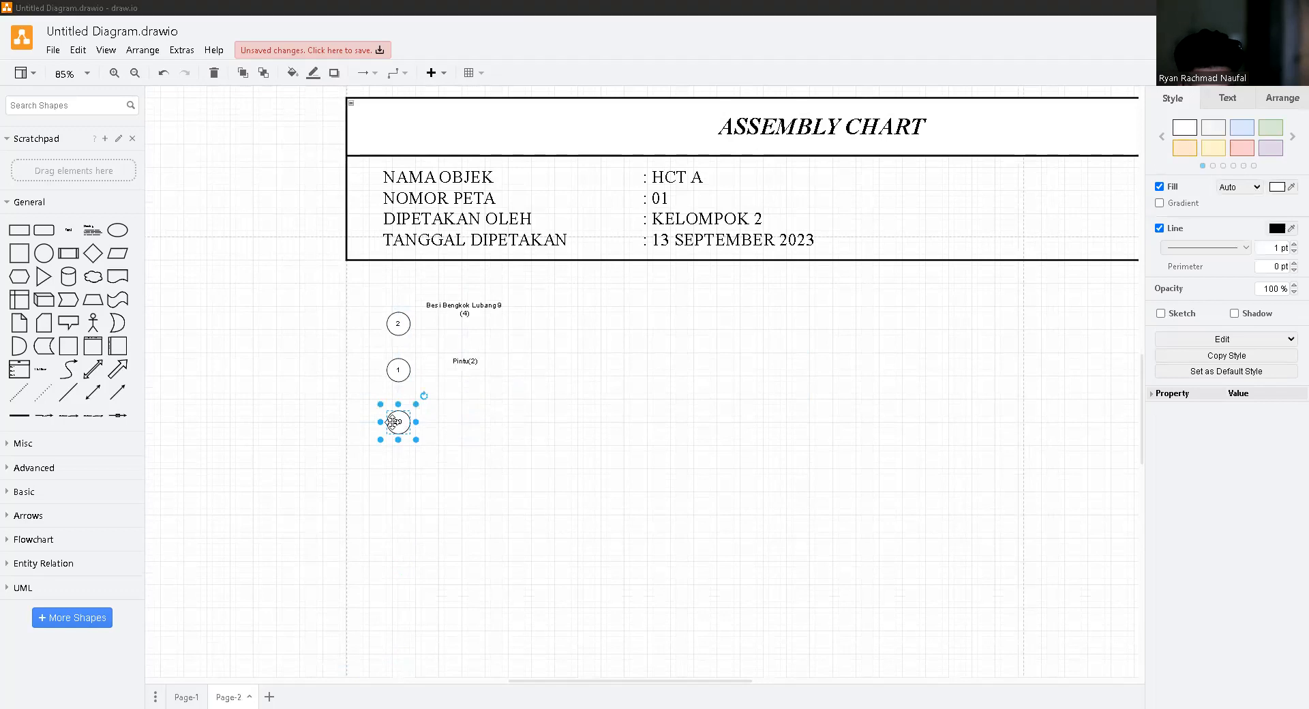
{"action": "key", "text": "alt+Tab"}
{"action": "key", "text": "ctrl+v"}
{"action": "left_click_drag", "start_coordinate": [458, 514], "coordinate": [470, 417]}
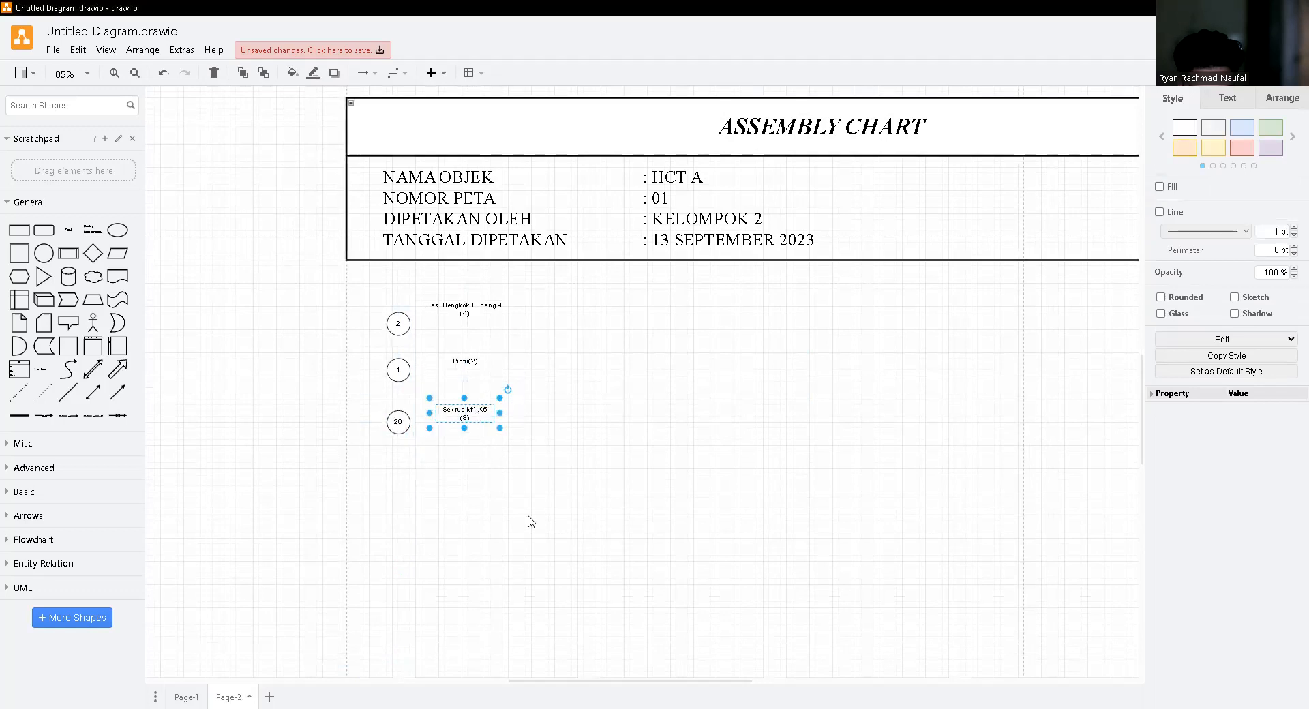
{"action": "left_click", "coordinate": [530, 521]}
- Paste a circle numbered 18 below circle 20 and place the label Mur(8) beside it
{"action": "key", "text": "alt+Tab"}
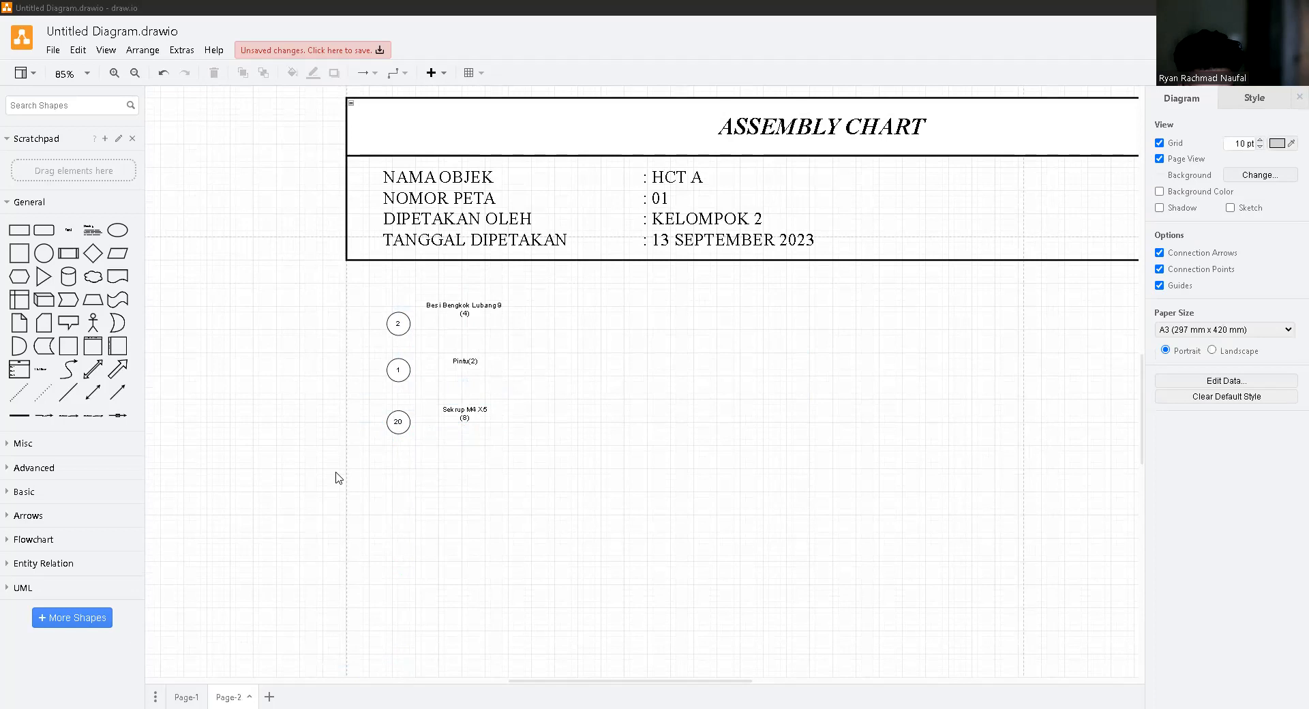
{"action": "key", "text": "alt+Tab"}
{"action": "key", "text": "ctrl+v"}
{"action": "left_click_drag", "start_coordinate": [368, 658], "coordinate": [399, 440]}
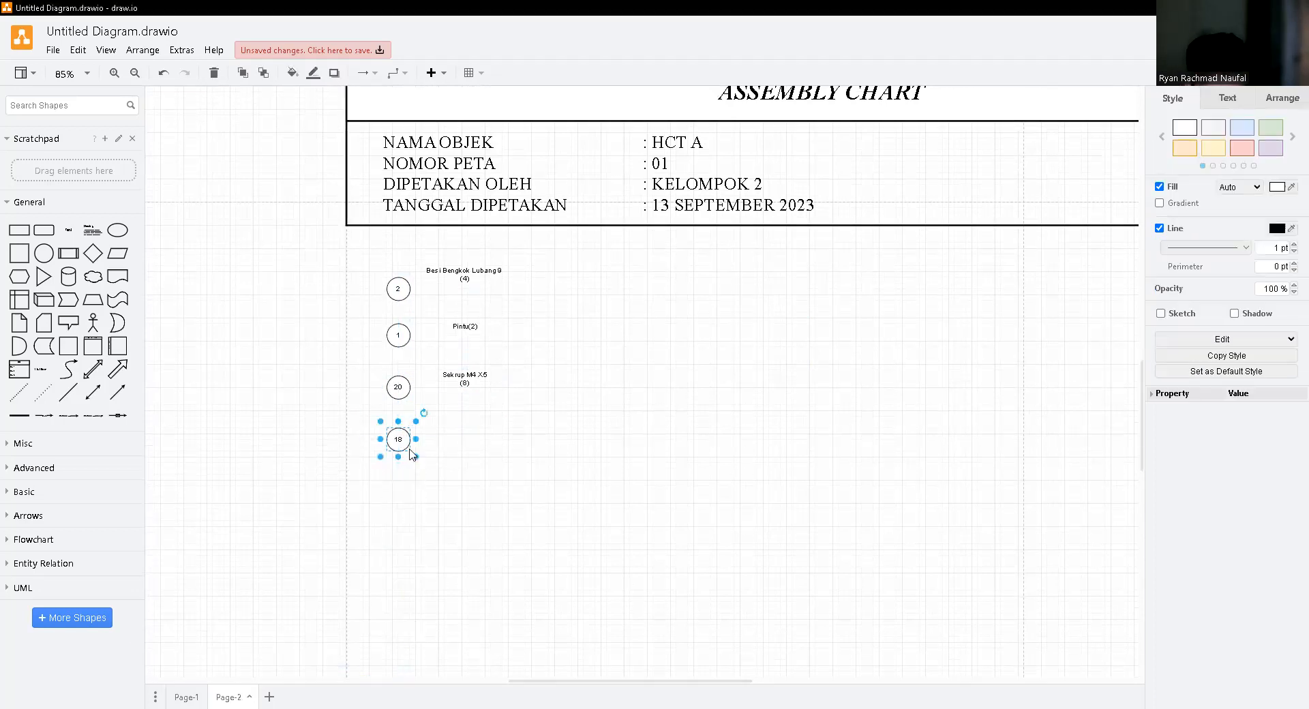
{"action": "key", "text": "alt+Tab"}
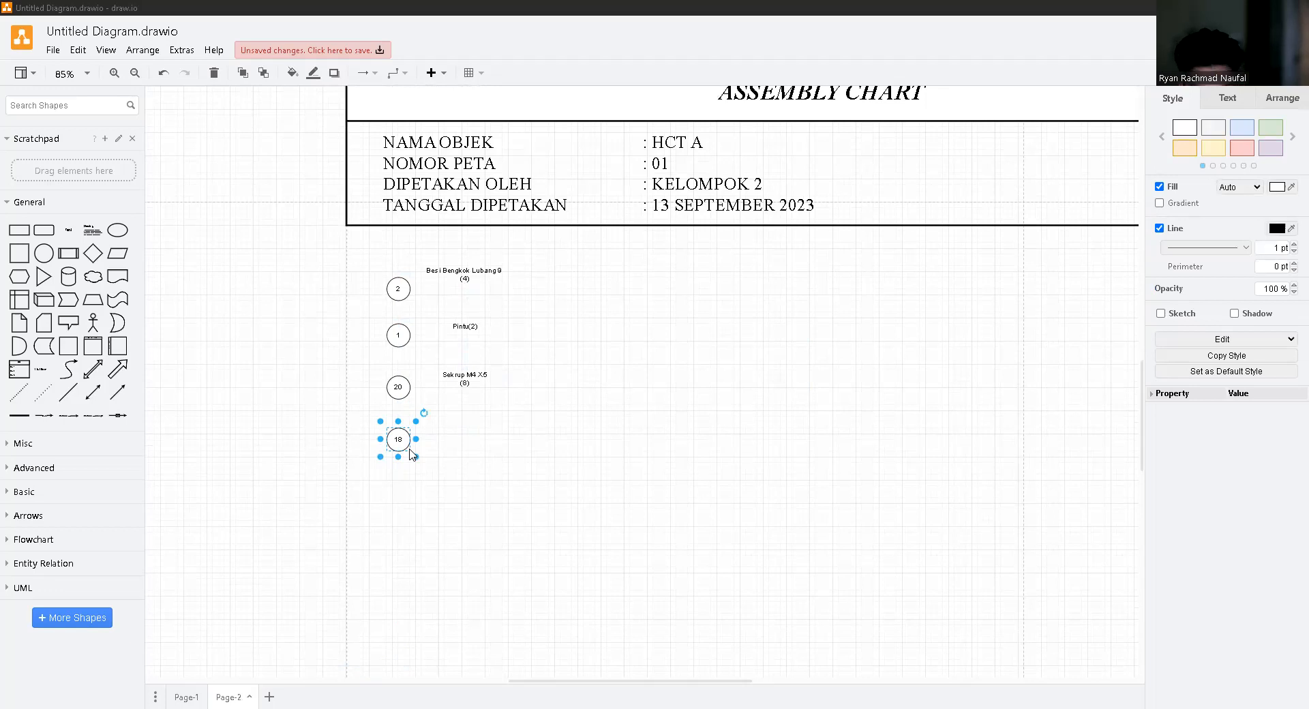
{"action": "key", "text": "alt+Tab"}
{"action": "key", "text": "ctrl+v"}
{"action": "left_click_drag", "start_coordinate": [463, 559], "coordinate": [461, 434]}
{"action": "left_click", "coordinate": [616, 458]}
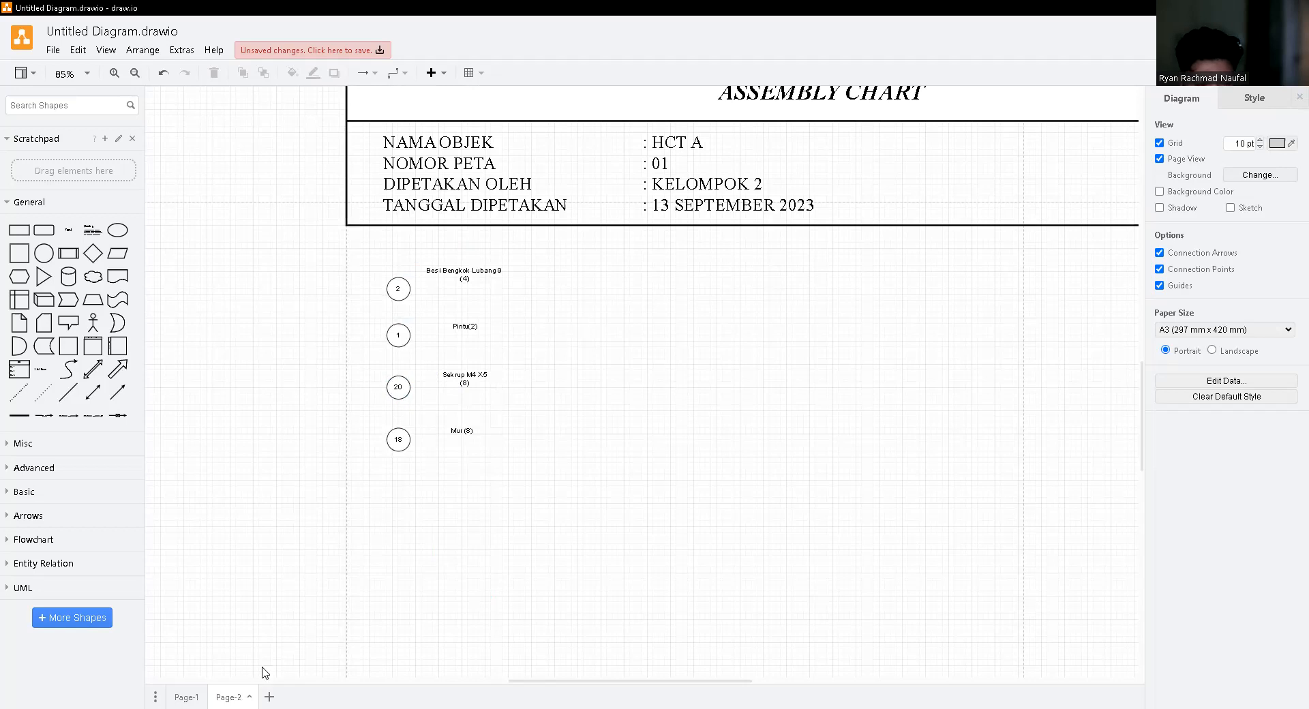
- Check Rakitan Pintu on Page-1, then place a circle labelled S2 A1 on Page-2 beside the part labels, between circles 1 and 20
{"action": "left_click", "coordinate": [194, 696]}
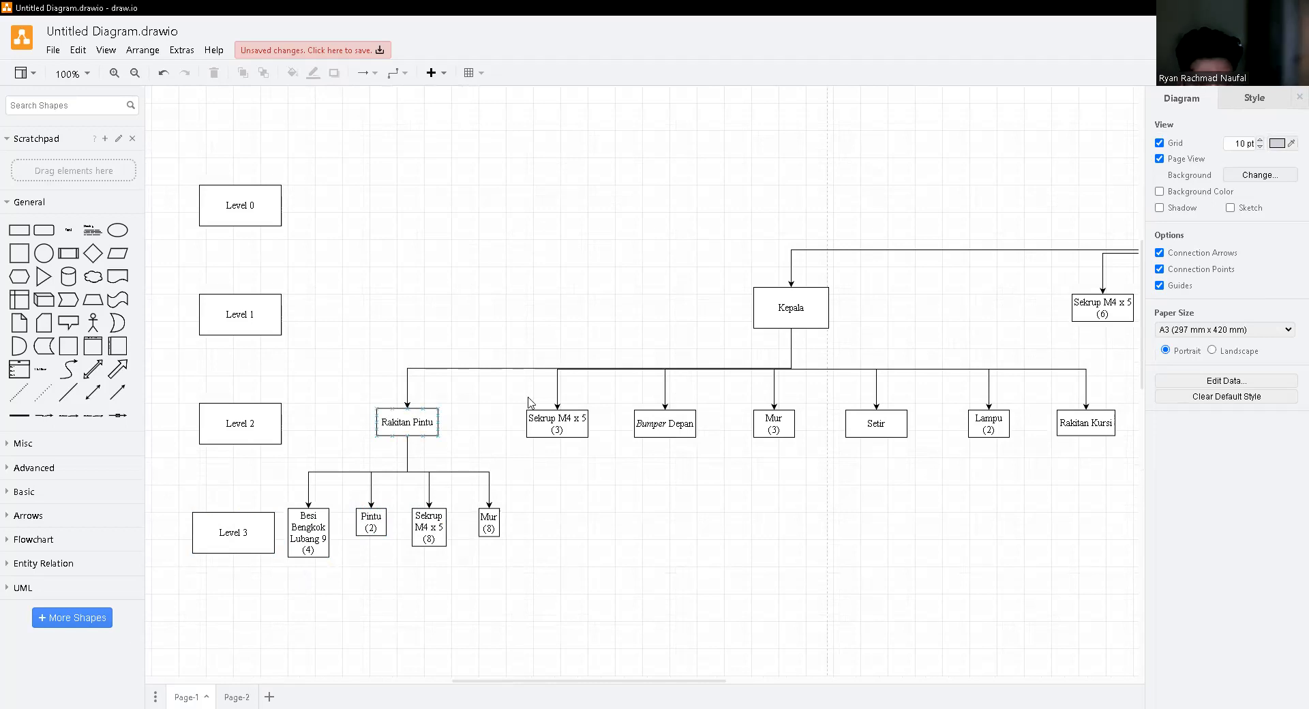
{"action": "left_click", "coordinate": [236, 697]}
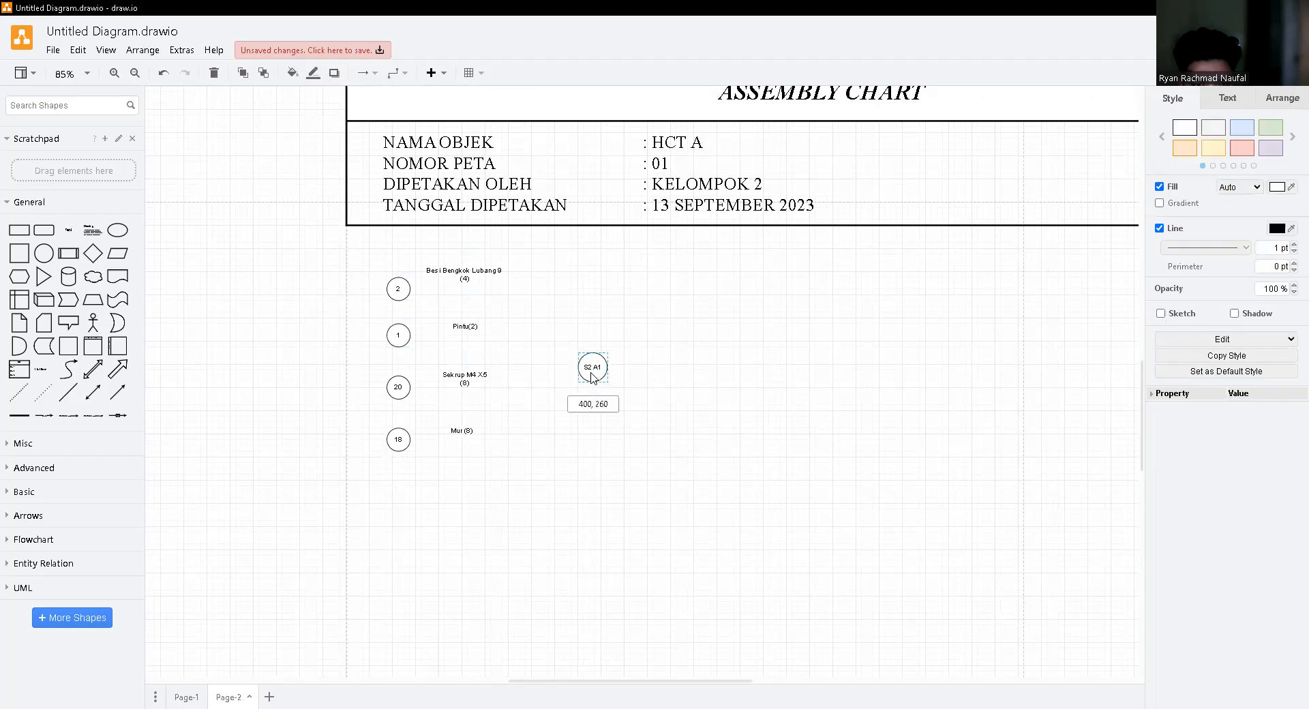
{"action": "left_click_drag", "start_coordinate": [592, 375], "coordinate": [605, 377]}
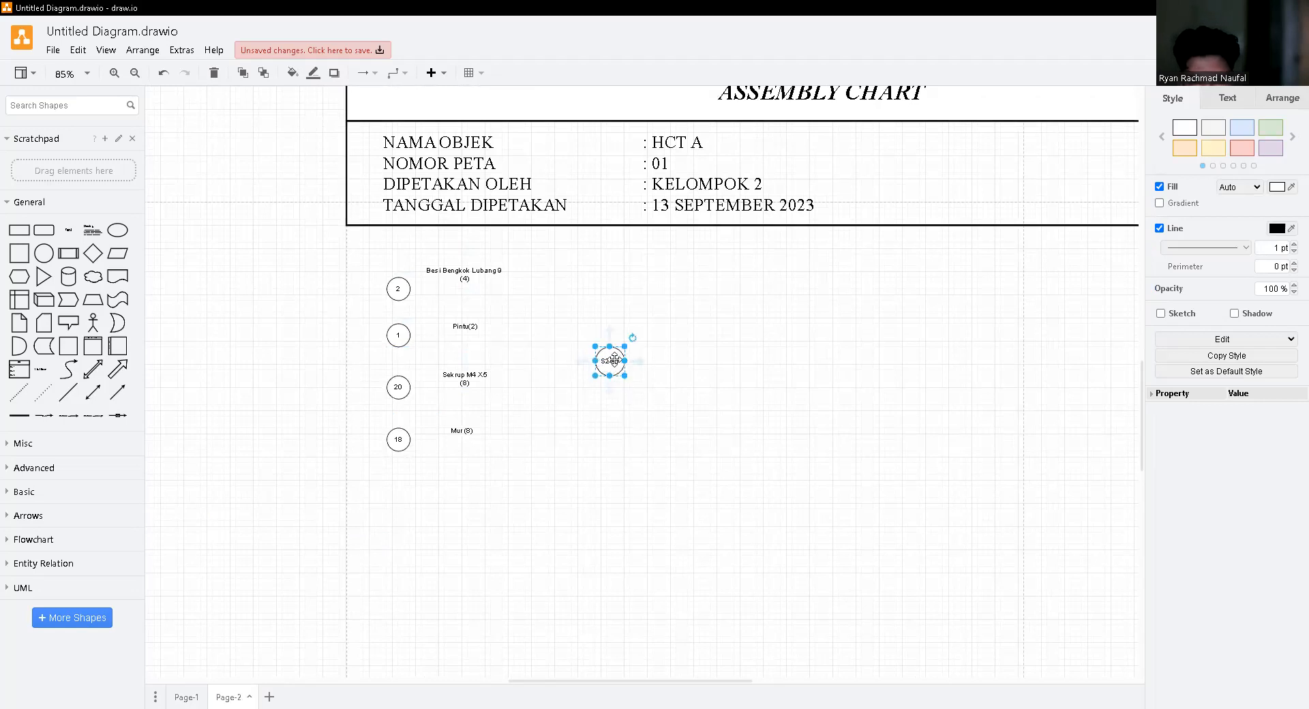
{"action": "left_click_drag", "start_coordinate": [614, 370], "coordinate": [615, 364]}
{"action": "left_click", "coordinate": [632, 491]}
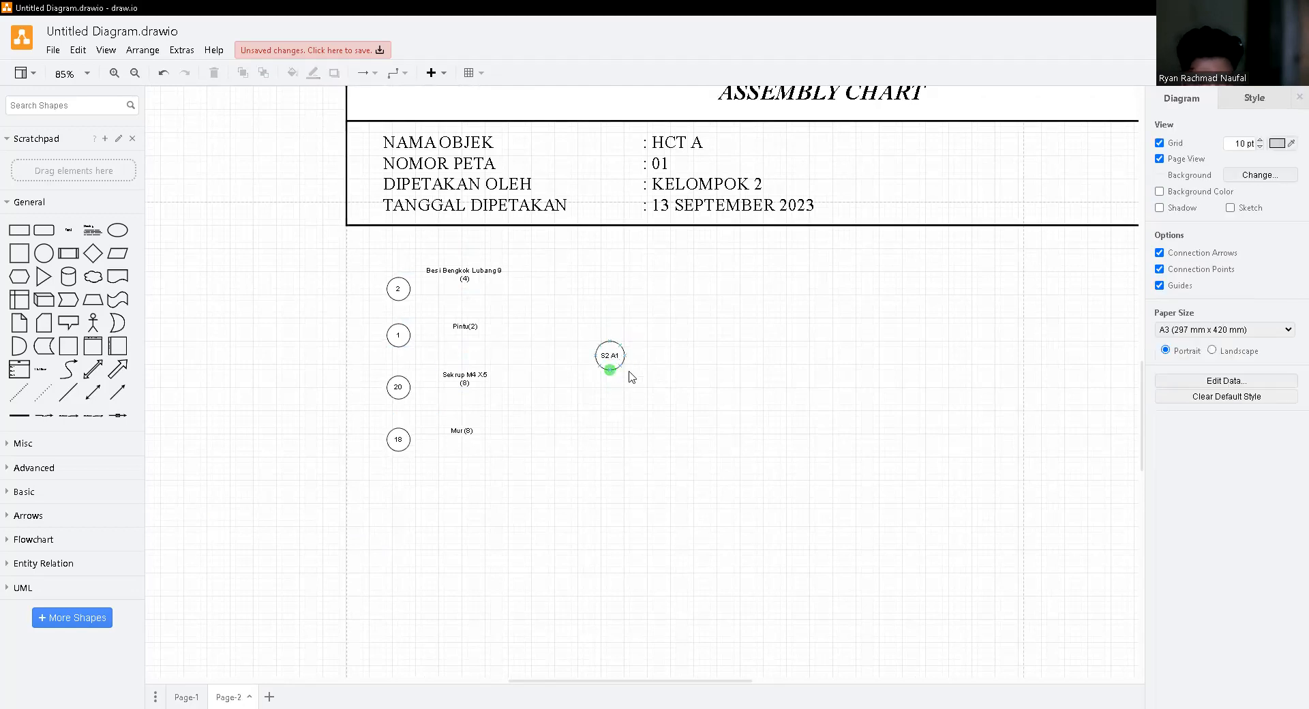
- Connect circle 2 to circle S2 A1 with a plain line that runs horizontally under its label before bending down
{"action": "left_click_drag", "start_coordinate": [71, 399], "coordinate": [409, 288]}
{"action": "left_click_drag", "start_coordinate": [567, 271], "coordinate": [609, 340]}
{"action": "left_click_drag", "start_coordinate": [510, 313], "coordinate": [509, 289]}
{"action": "left_click", "coordinate": [524, 368]}
- Connect circle 1 to circle S2 A1 with a line that runs horizontally under the Pintu(2) label before bending
{"action": "left_click_drag", "start_coordinate": [75, 402], "coordinate": [411, 338]}
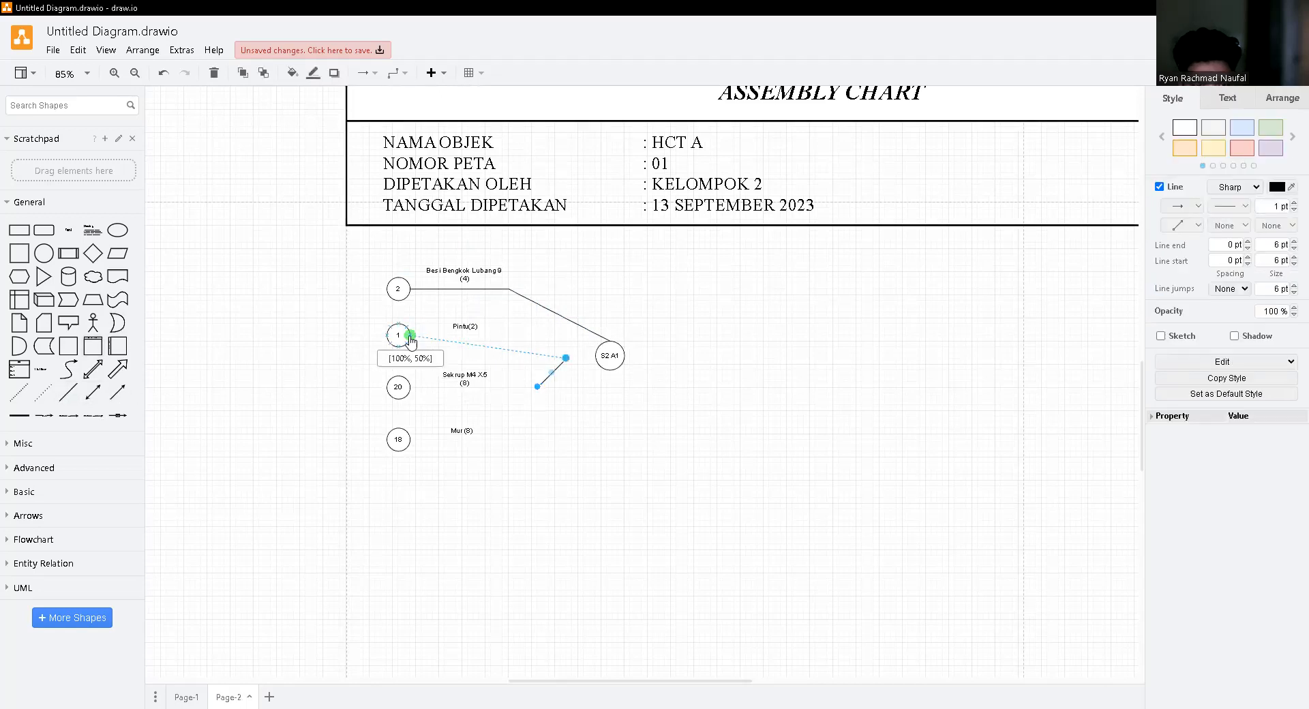
{"action": "left_click_drag", "start_coordinate": [565, 357], "coordinate": [598, 345]}
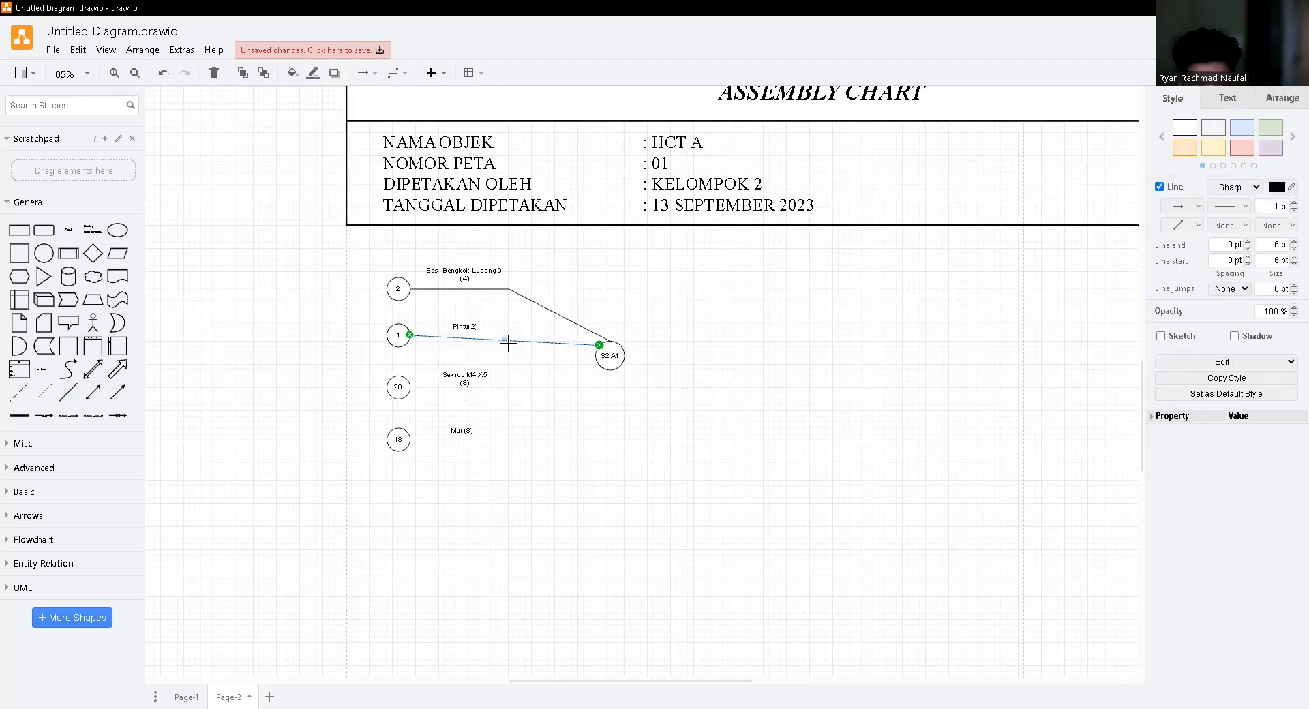
{"action": "left_click_drag", "start_coordinate": [505, 337], "coordinate": [507, 335]}
{"action": "left_click", "coordinate": [509, 375]}
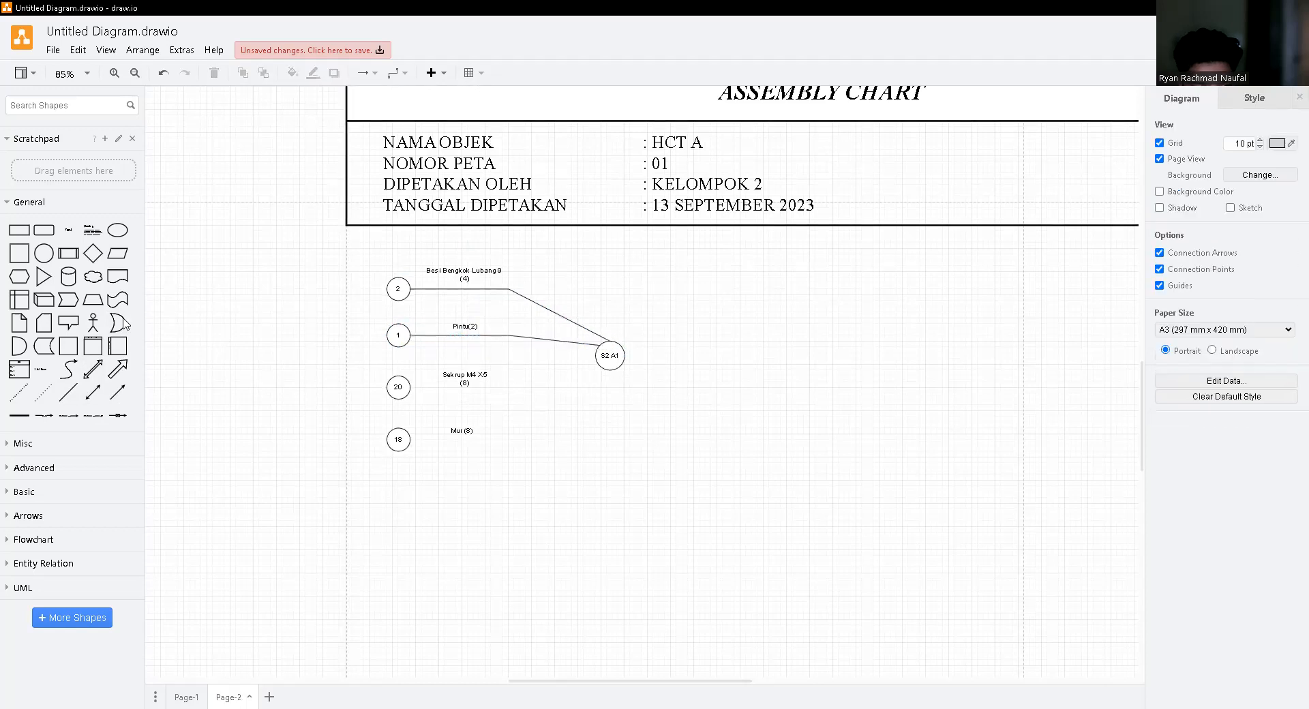
- Connect circle 20 to circle S2 A1 with a line that runs horizontally under its Sekrup label before bending up
{"action": "left_click_drag", "start_coordinate": [77, 405], "coordinate": [411, 394]}
{"action": "left_click_drag", "start_coordinate": [561, 392], "coordinate": [599, 366]}
{"action": "left_click_drag", "start_coordinate": [500, 377], "coordinate": [504, 387]}
{"action": "left_click", "coordinate": [509, 418]}
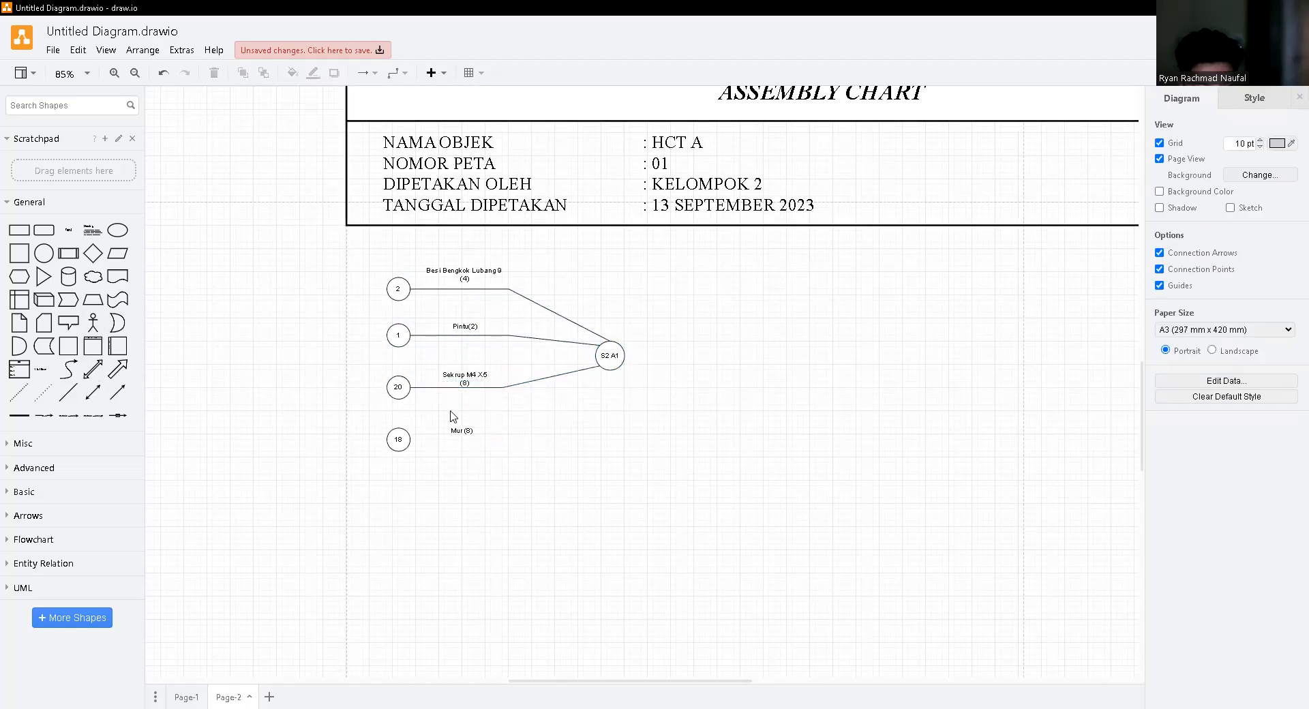
- Nudge the labels Pintu(2) and Besi Bengkok Lubang 9 (4) so they sit centred just above their lines
{"action": "left_click", "coordinate": [462, 327]}
{"action": "left_click_drag", "start_coordinate": [460, 327], "coordinate": [458, 326]}
{"action": "left_click", "coordinate": [464, 276]}
{"action": "left_click_drag", "start_coordinate": [464, 277], "coordinate": [461, 282]}
{"action": "left_click", "coordinate": [501, 246]}
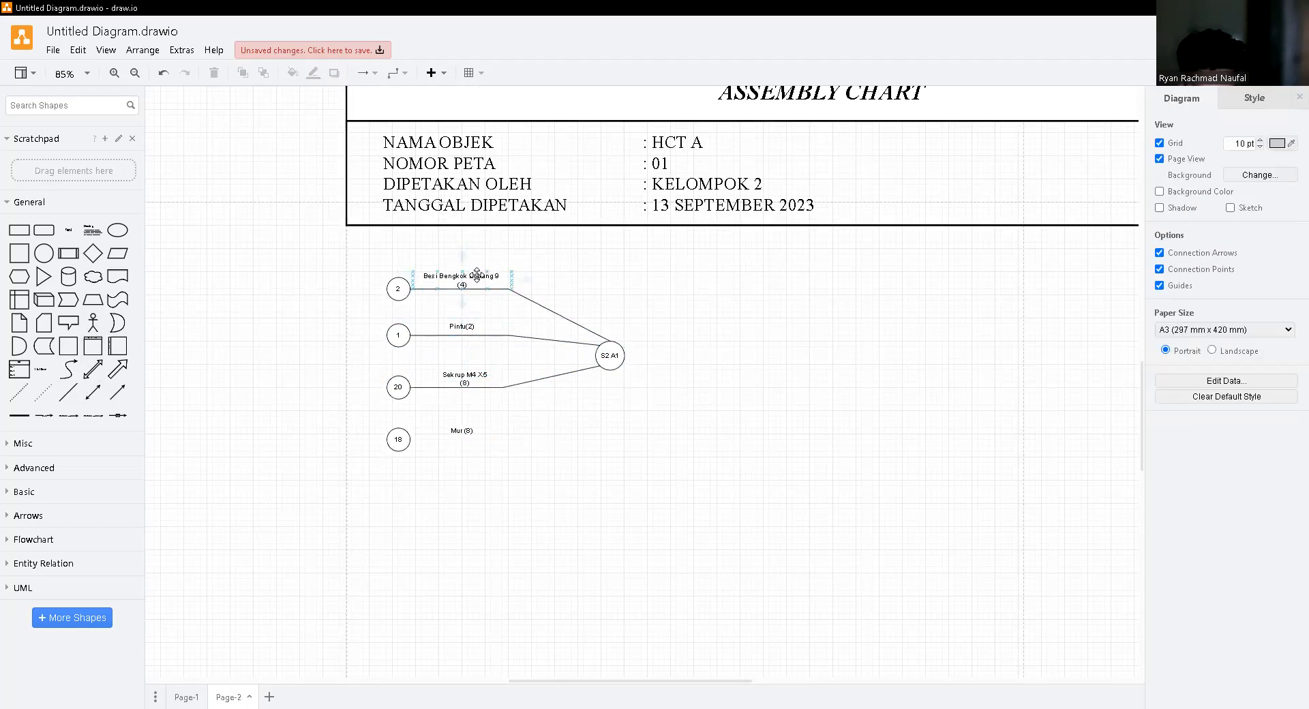
- Connect circle 18 to circle S2 A1 with a line that runs horizontally under the Mur(8) label before bending up
{"action": "left_click_drag", "start_coordinate": [120, 393], "coordinate": [403, 439]}
{"action": "left_click_drag", "start_coordinate": [526, 422], "coordinate": [609, 370]}
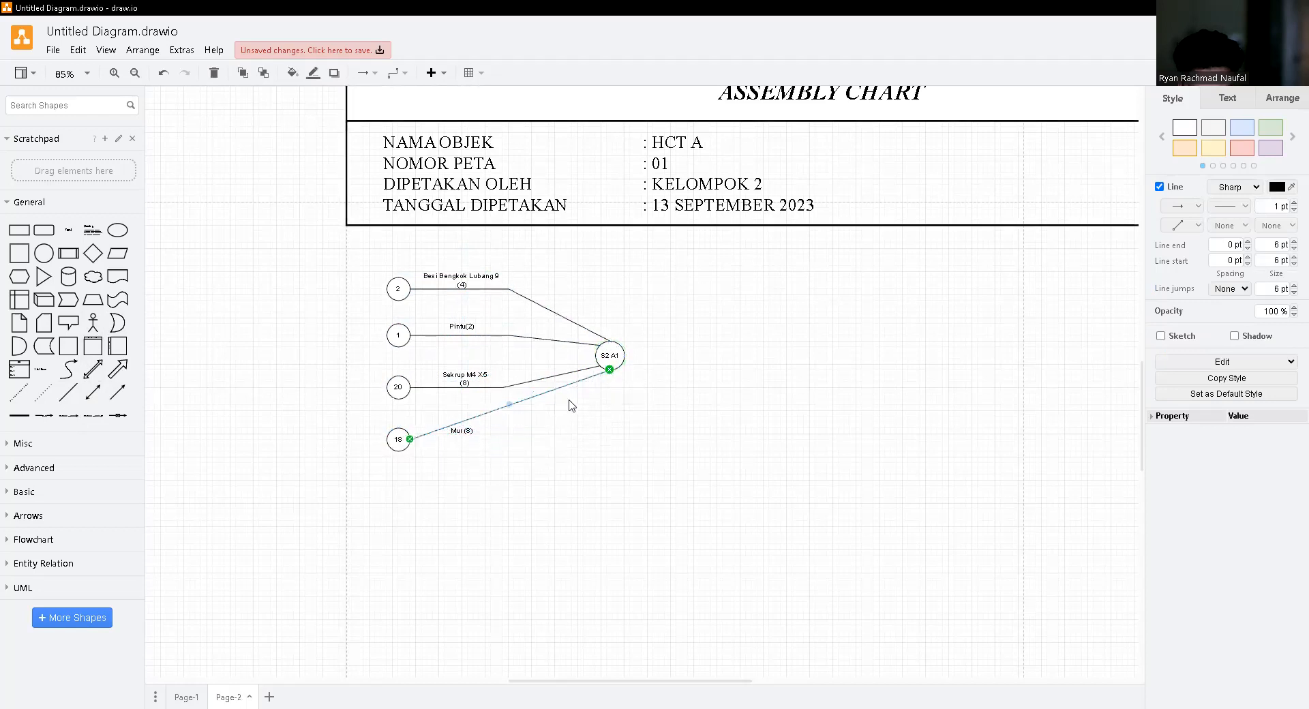
{"action": "left_click_drag", "start_coordinate": [505, 403], "coordinate": [508, 439]}
{"action": "left_click", "coordinate": [584, 458]}
{"action": "left_click", "coordinate": [502, 440]}
{"action": "left_click", "coordinate": [564, 451]}
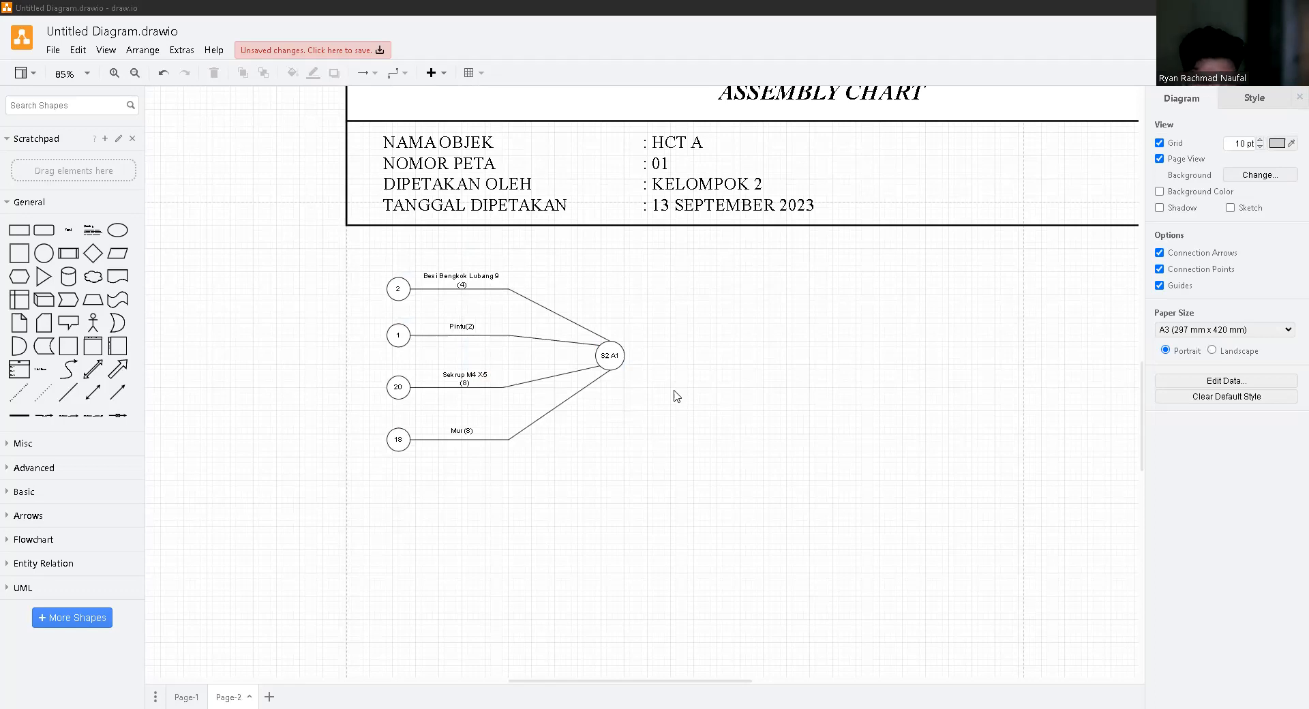
- Examine the Level 2 components under Kepala on Page-1, from Rakitan Pintu through Rakitan Kursi
{"action": "left_click", "coordinate": [186, 696]}
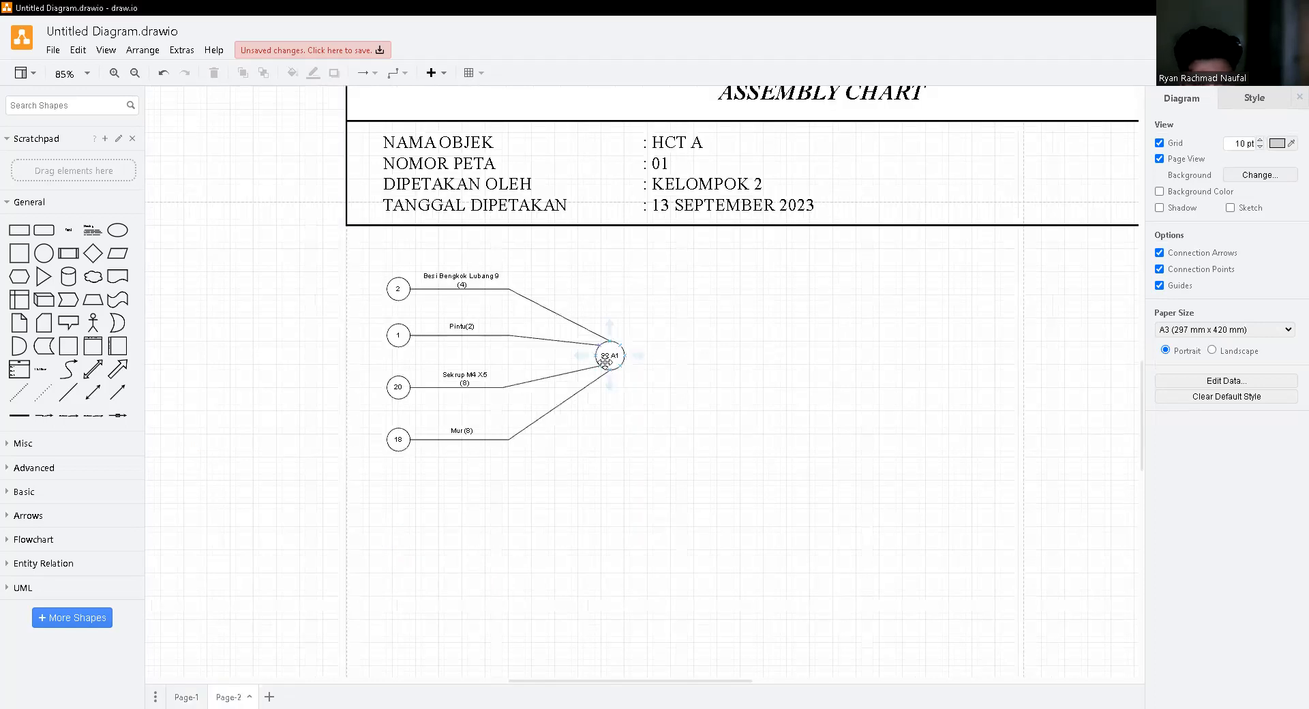
{"action": "left_click", "coordinate": [197, 691]}
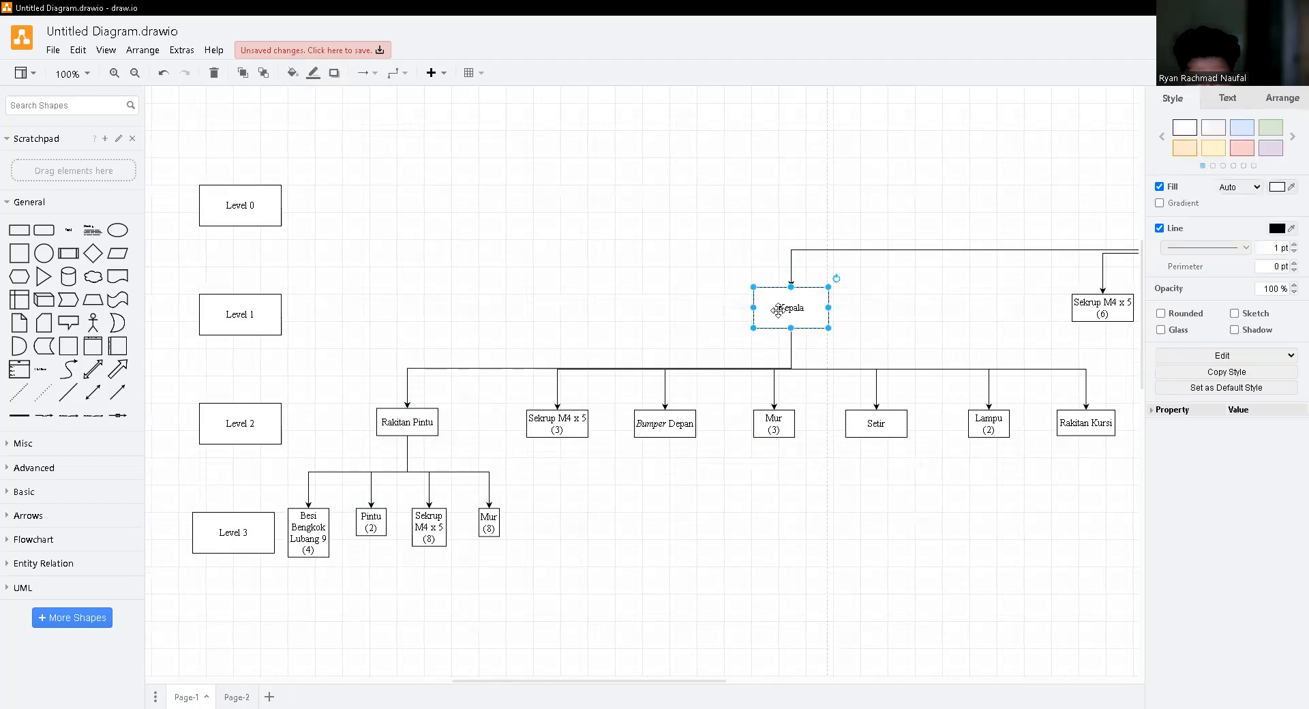
{"action": "left_click", "coordinate": [402, 426]}
{"action": "left_click", "coordinate": [558, 428]}
{"action": "left_click", "coordinate": [757, 423]}
{"action": "left_click", "coordinate": [876, 419]}
{"action": "left_click", "coordinate": [987, 422]}
{"action": "left_click", "coordinate": [1081, 424]}
{"action": "left_click", "coordinate": [409, 419]}
{"action": "left_click", "coordinate": [549, 429]}
{"action": "left_click", "coordinate": [675, 428]}
{"action": "left_click_drag", "start_coordinate": [674, 428], "coordinate": [683, 428]}
{"action": "left_click", "coordinate": [777, 426]}
{"action": "left_click_drag", "start_coordinate": [405, 424], "coordinate": [412, 424]}
{"action": "left_click", "coordinate": [545, 423]}
{"action": "left_click", "coordinate": [395, 424]}
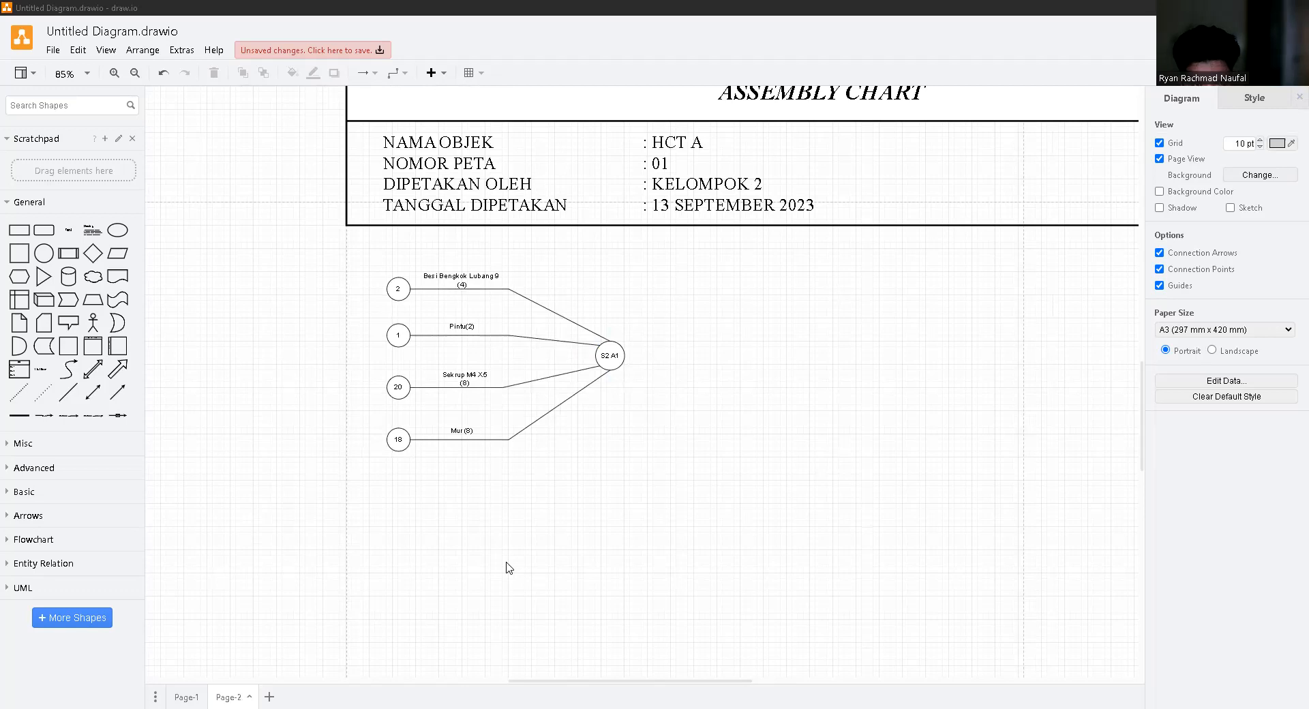
- Paste a circle numbered 20 on Page-2 and place it directly below circle S2 A1
{"action": "left_click", "coordinate": [507, 563]}
{"action": "key", "text": "ctrl+v"}
{"action": "left_click_drag", "start_coordinate": [586, 666], "coordinate": [611, 435]}
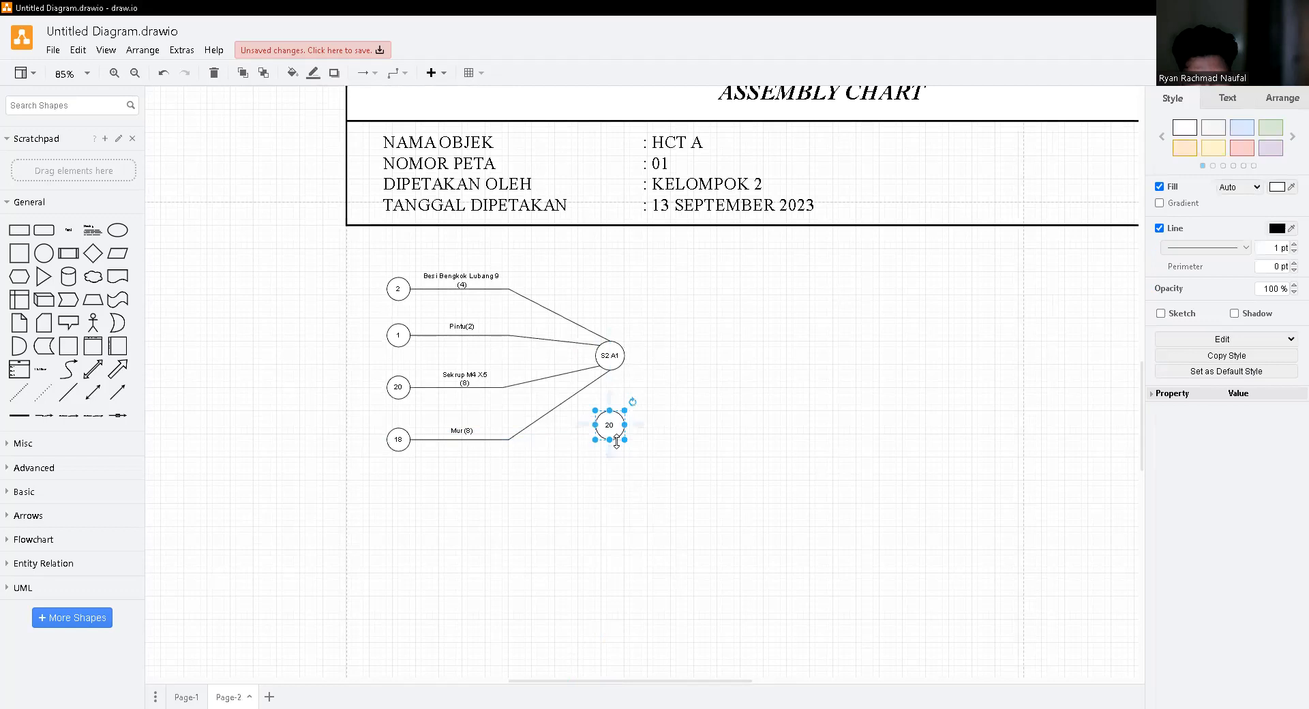
{"action": "left_click", "coordinate": [639, 488]}
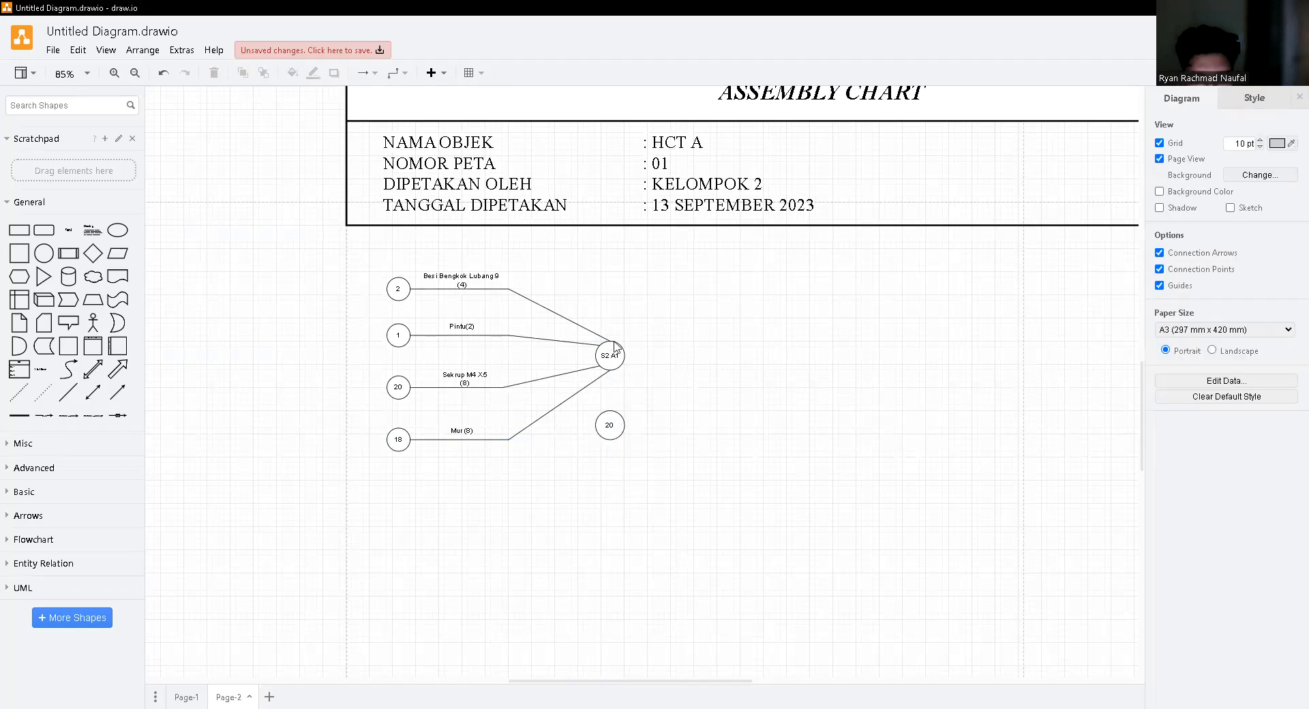
- Check the screw component under Kepala on Page-1, lower the new circle 20 slightly and place the label Sekrup M4 X5 (3) beside it
{"action": "left_click", "coordinate": [193, 692]}
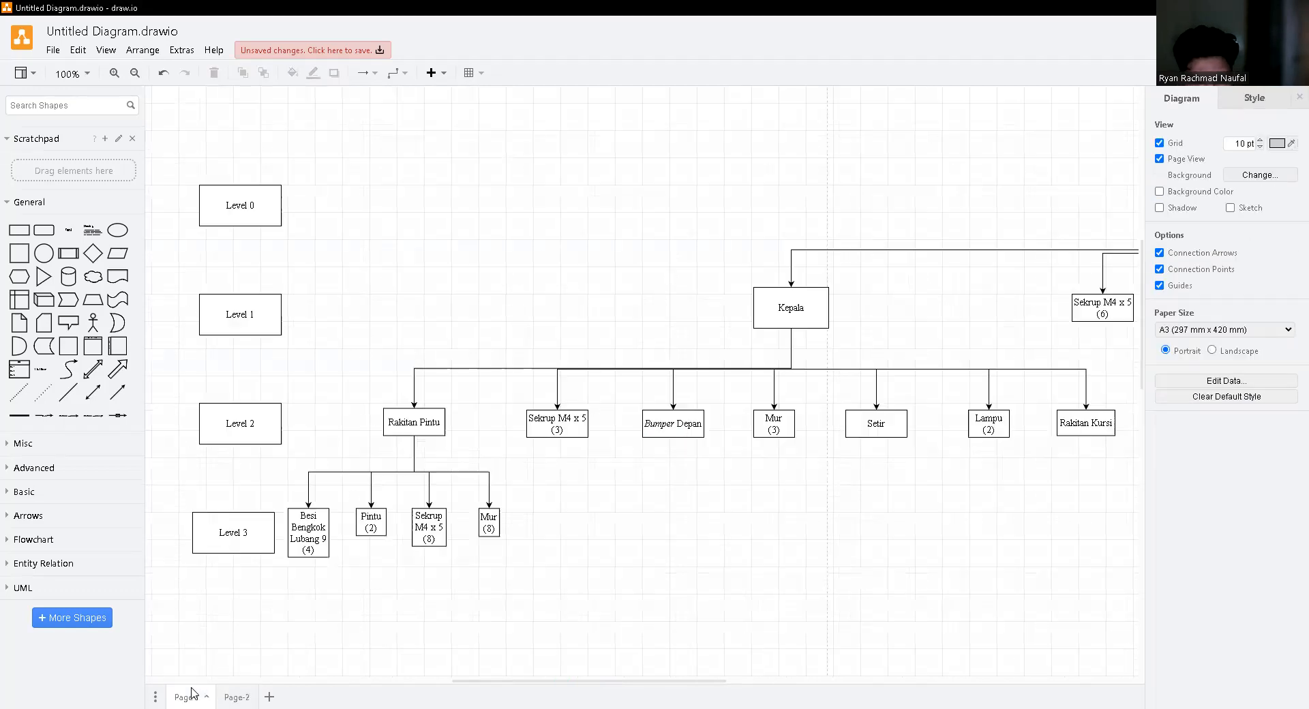
{"action": "left_click", "coordinate": [420, 426]}
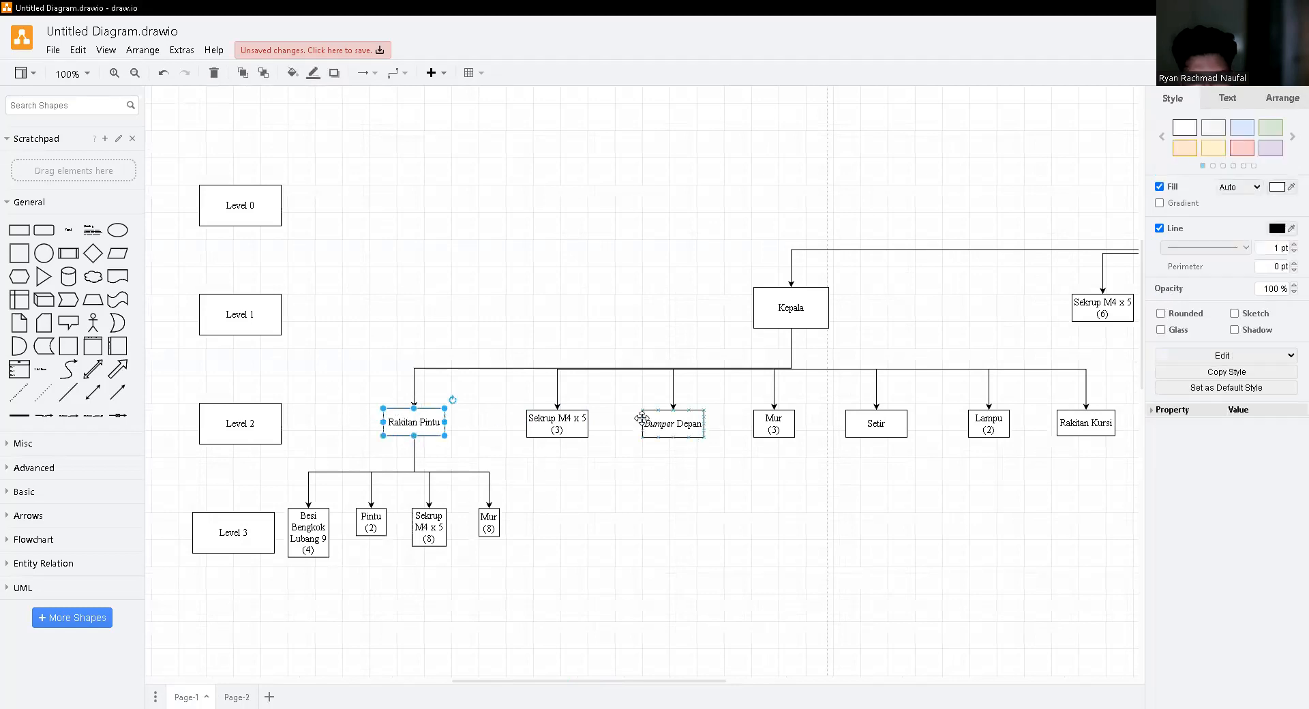
{"action": "left_click", "coordinate": [554, 426]}
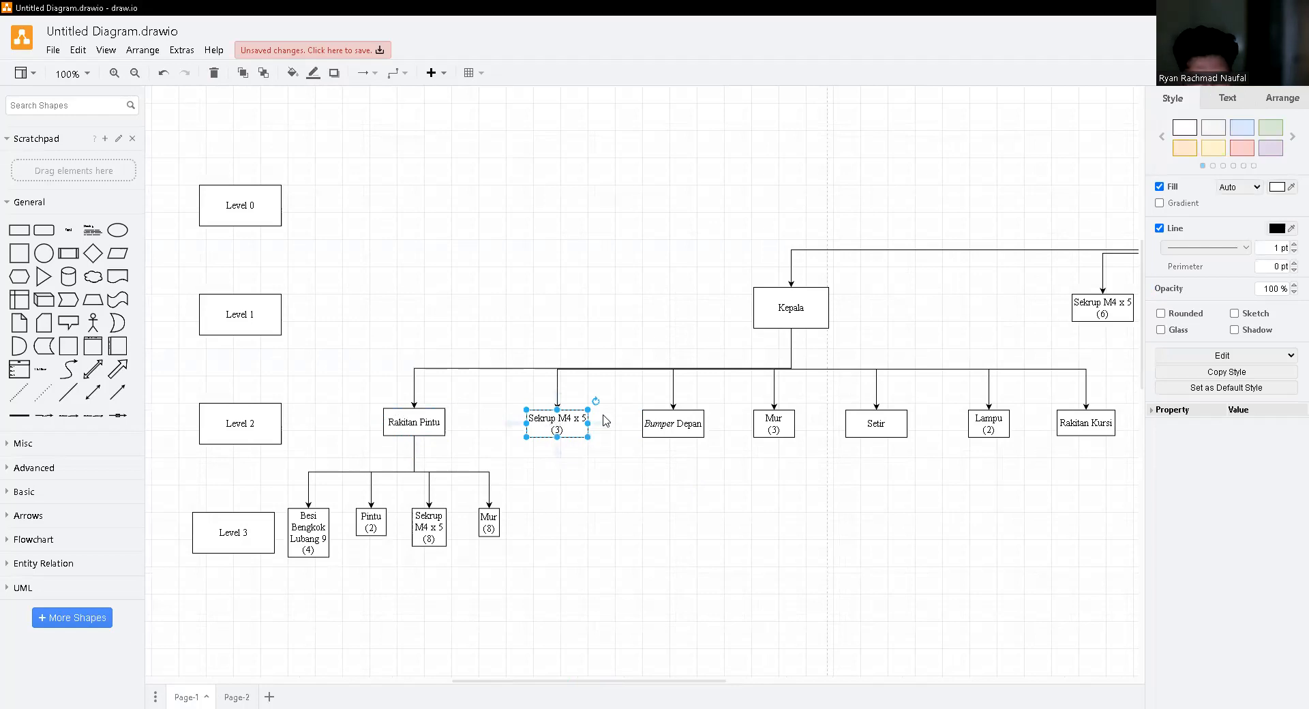
{"action": "left_click", "coordinate": [236, 696]}
{"action": "left_click_drag", "start_coordinate": [609, 425], "coordinate": [611, 437]}
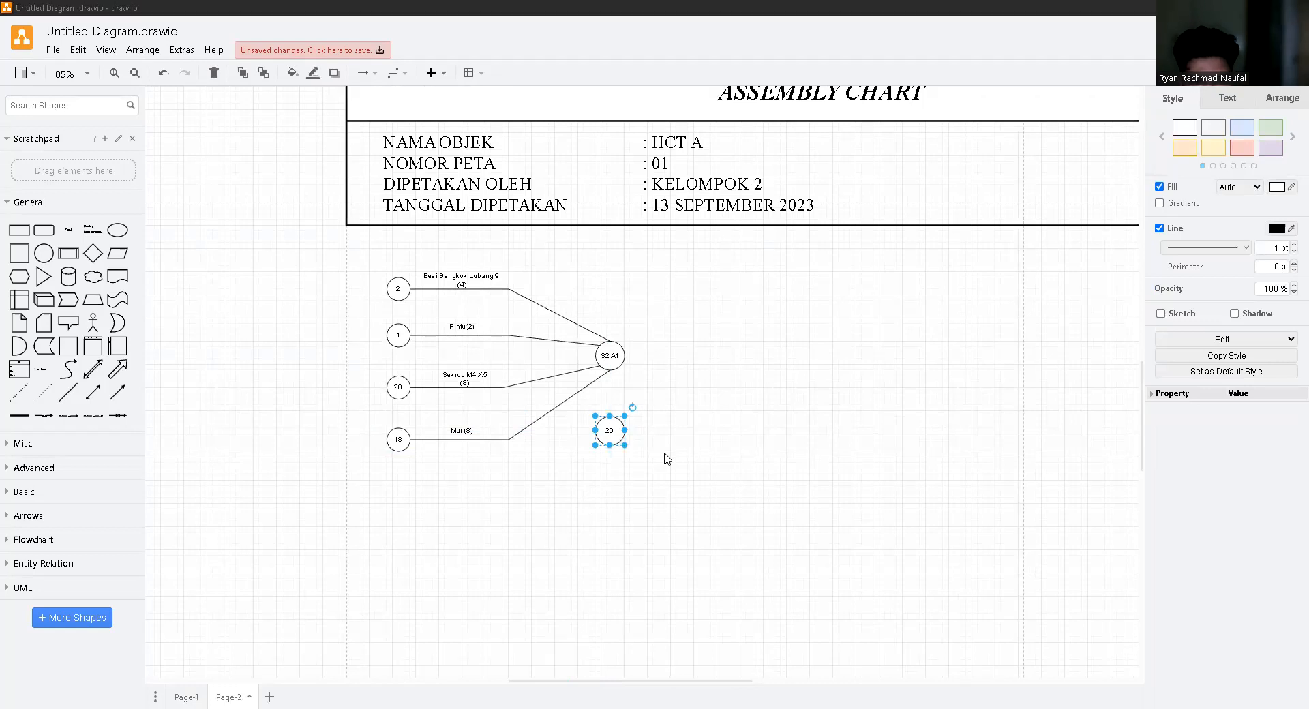
{"action": "key", "text": "ctrl+v"}
{"action": "left_click_drag", "start_coordinate": [654, 645], "coordinate": [672, 430]}
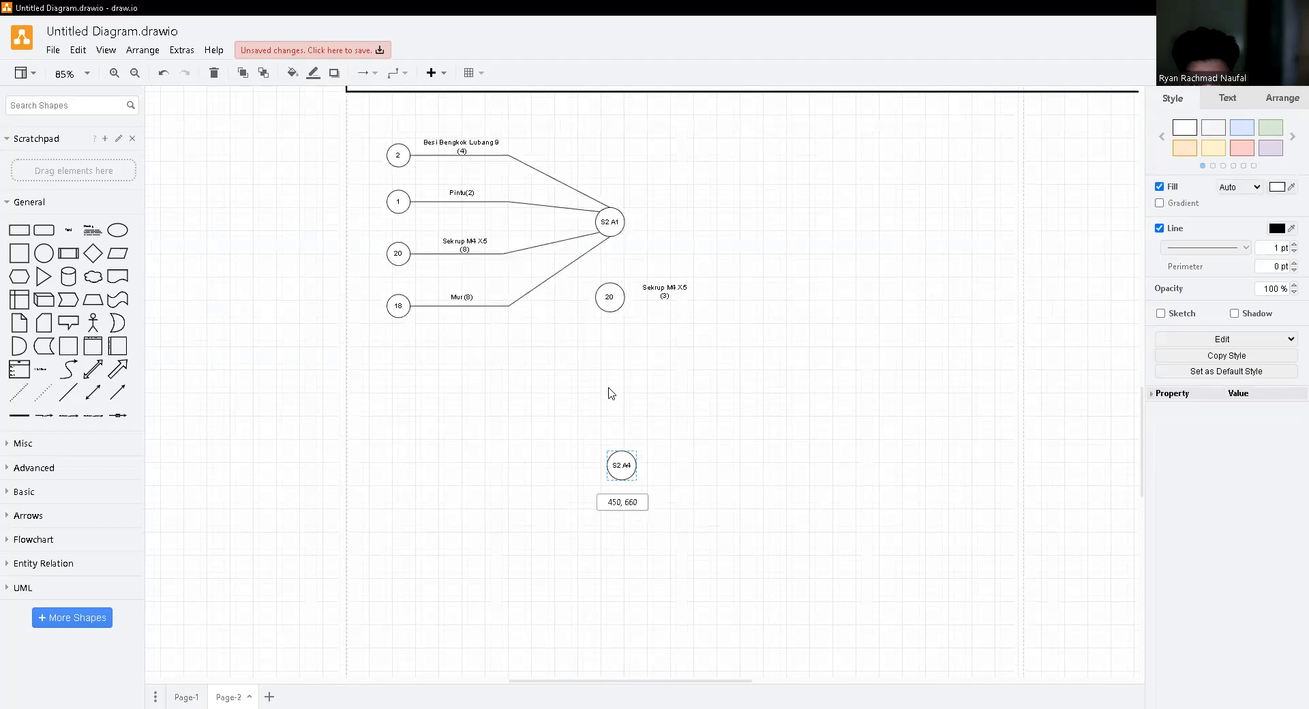
- Place the pasted assembly circle below the lower circle 20 and relabel it S2 A2
{"action": "left_click", "coordinate": [186, 697]}
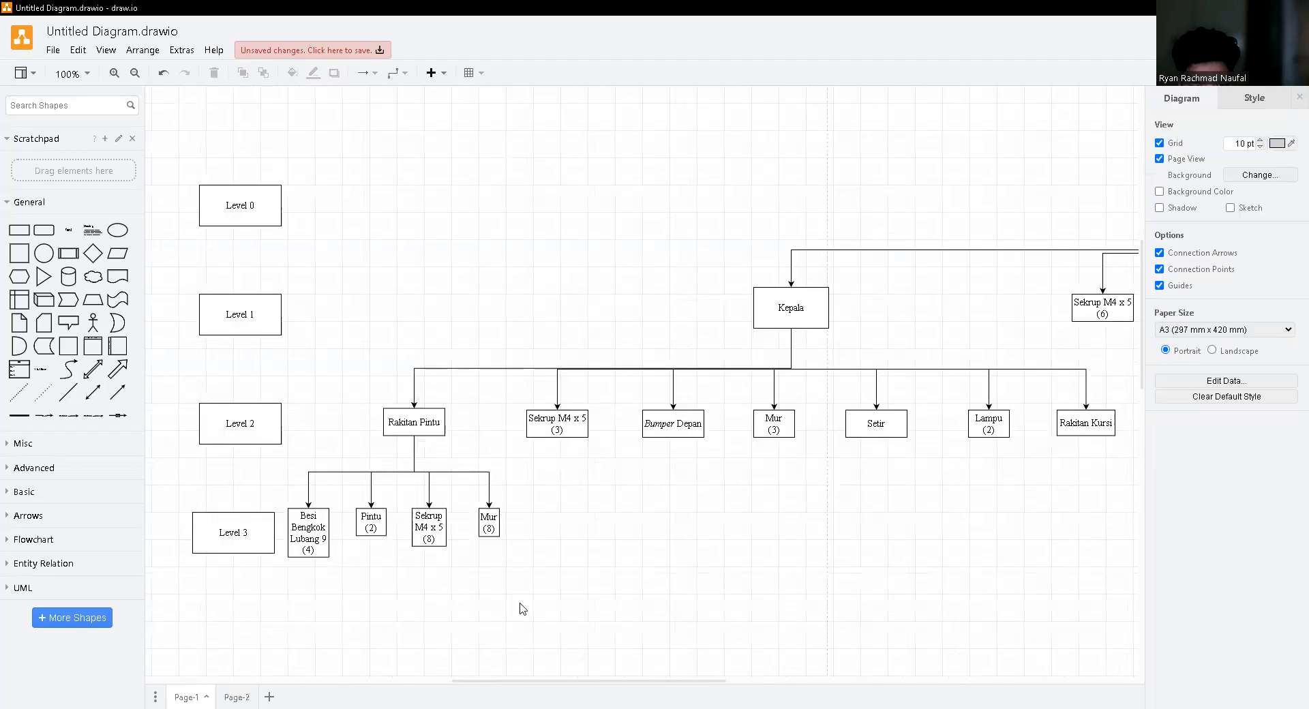
{"action": "left_click", "coordinate": [676, 437]}
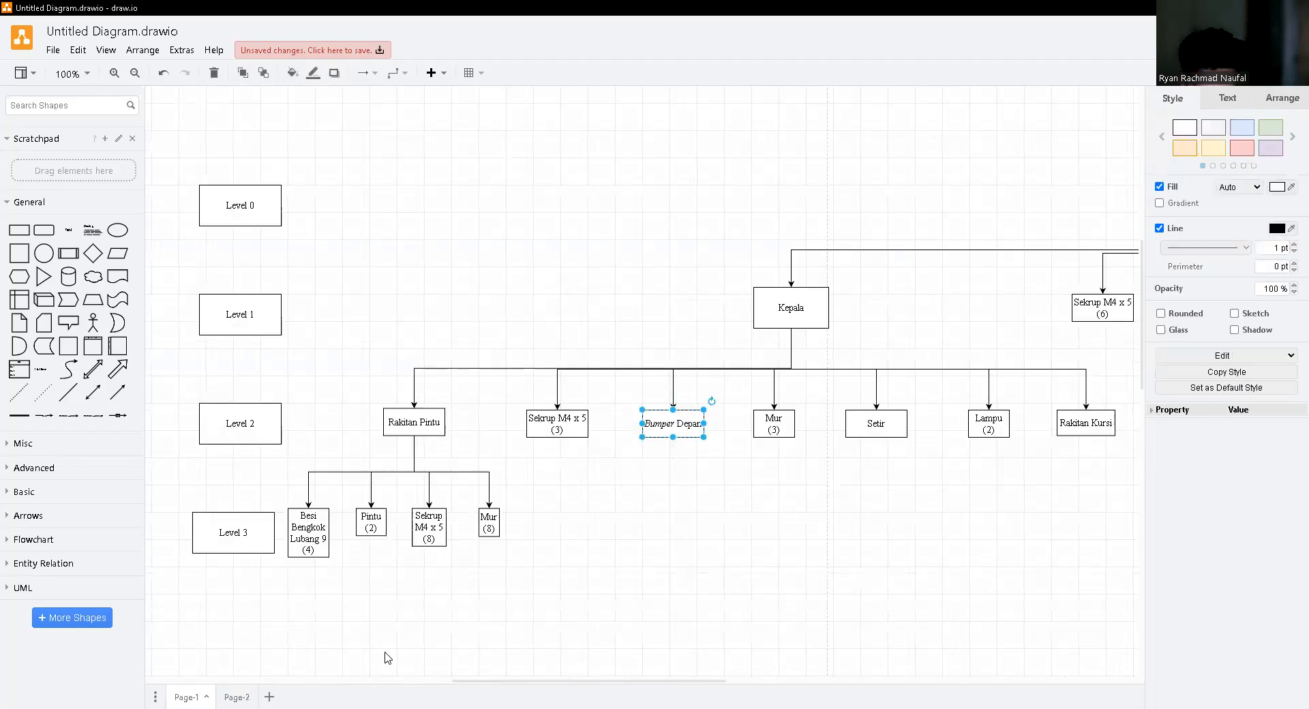
{"action": "left_click", "coordinate": [232, 695]}
{"action": "left_click_drag", "start_coordinate": [613, 377], "coordinate": [614, 379]}
{"action": "double_click", "coordinate": [613, 377]}
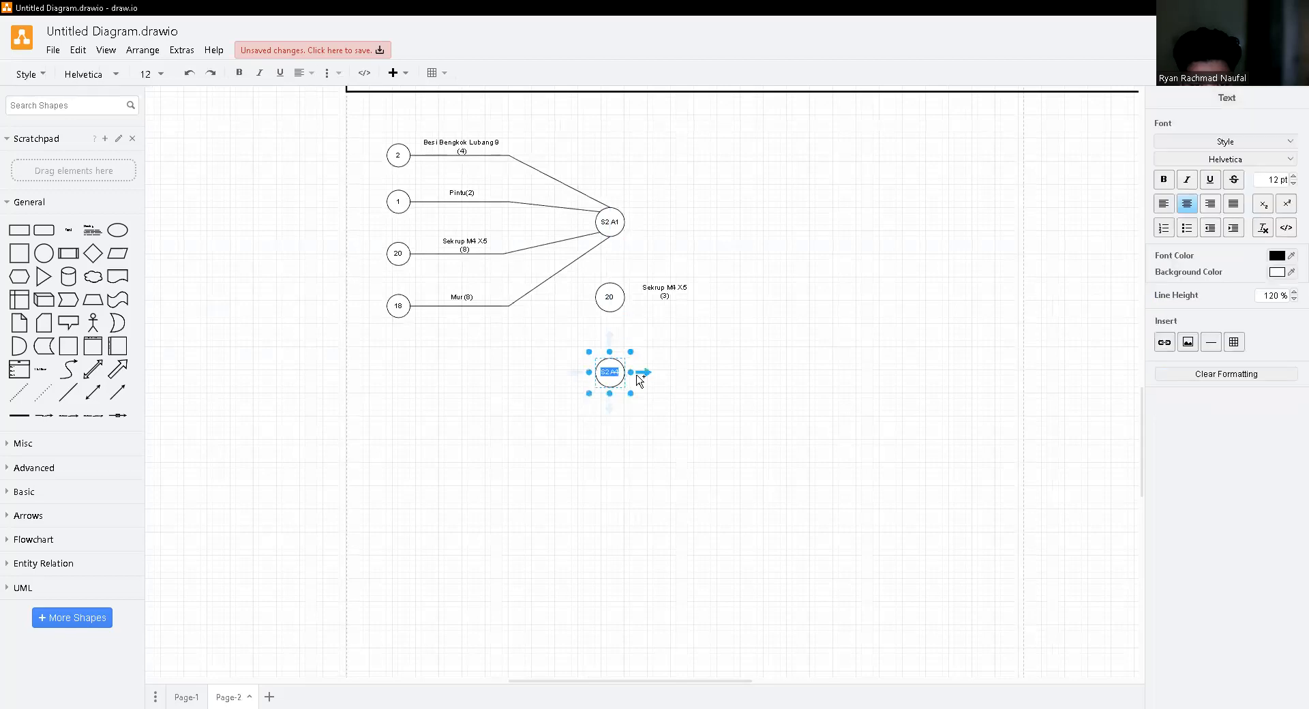
{"action": "type", "text": "S2 A2"}
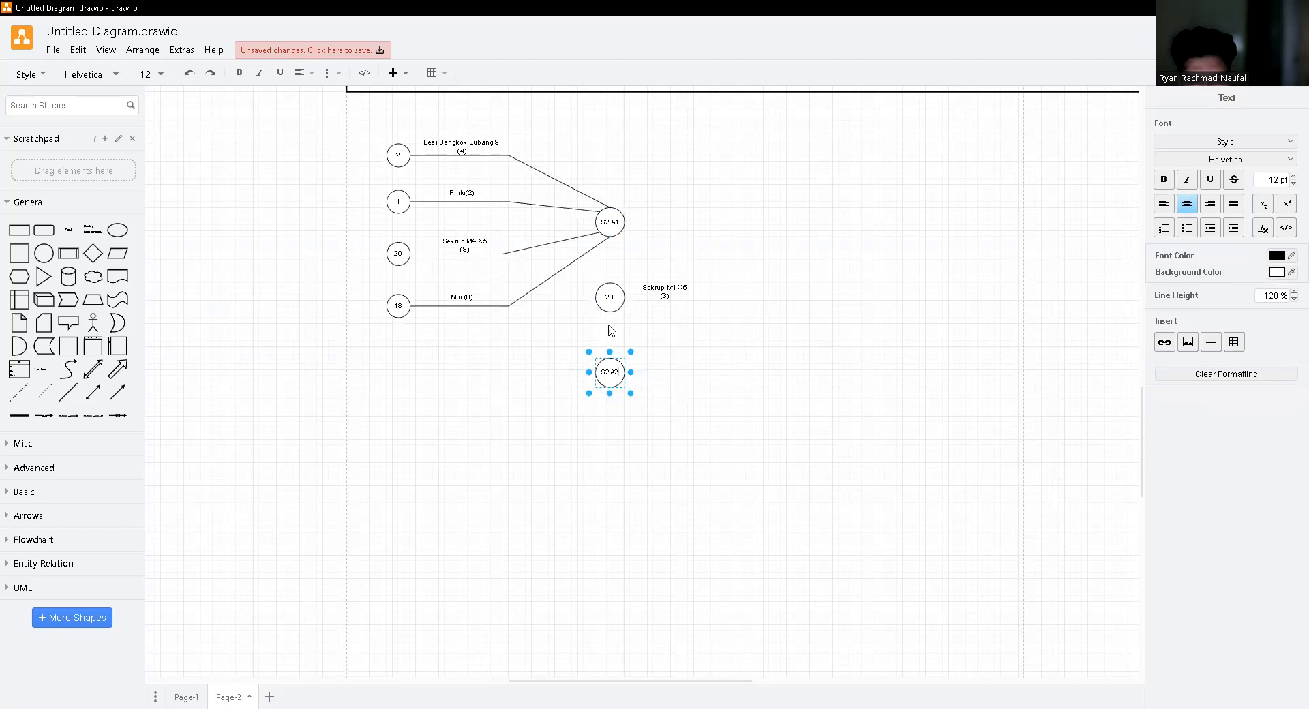
{"action": "left_click", "coordinate": [668, 409]}
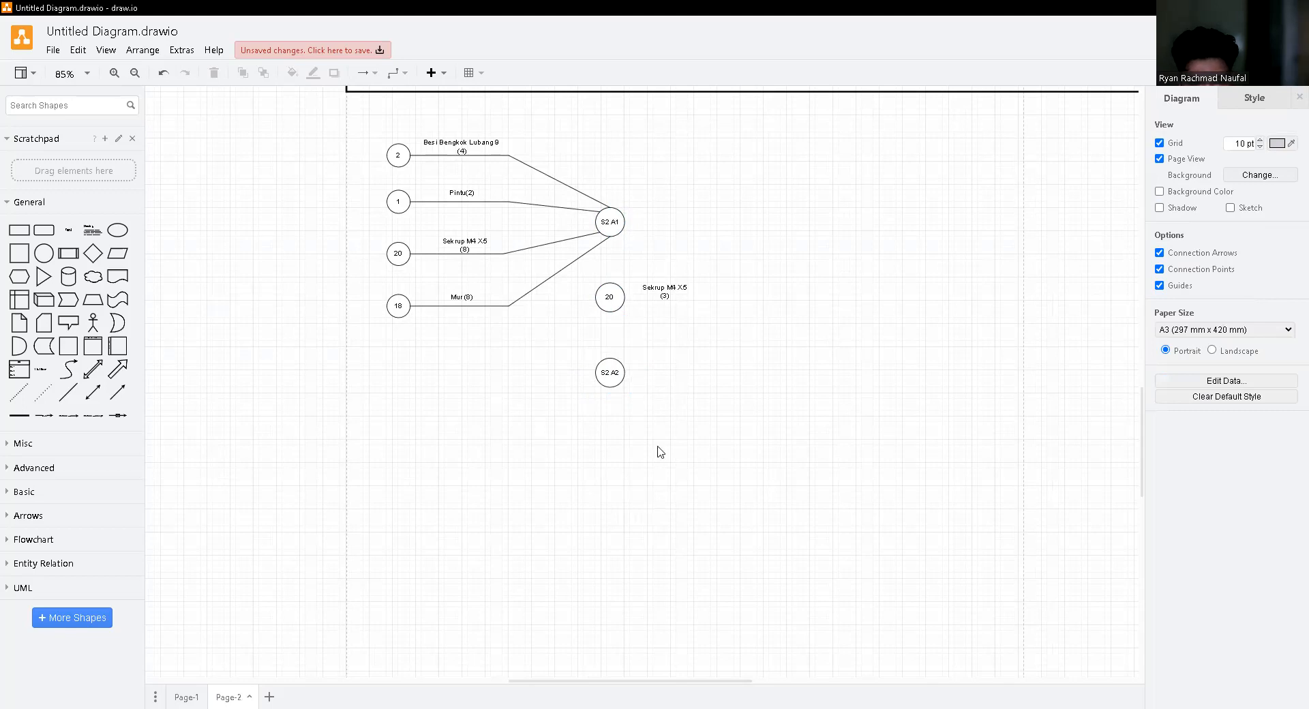
- Copy a circle numbered 18 from the other window and place it directly below circle S2 A2
{"action": "key", "text": "alt+Tab"}
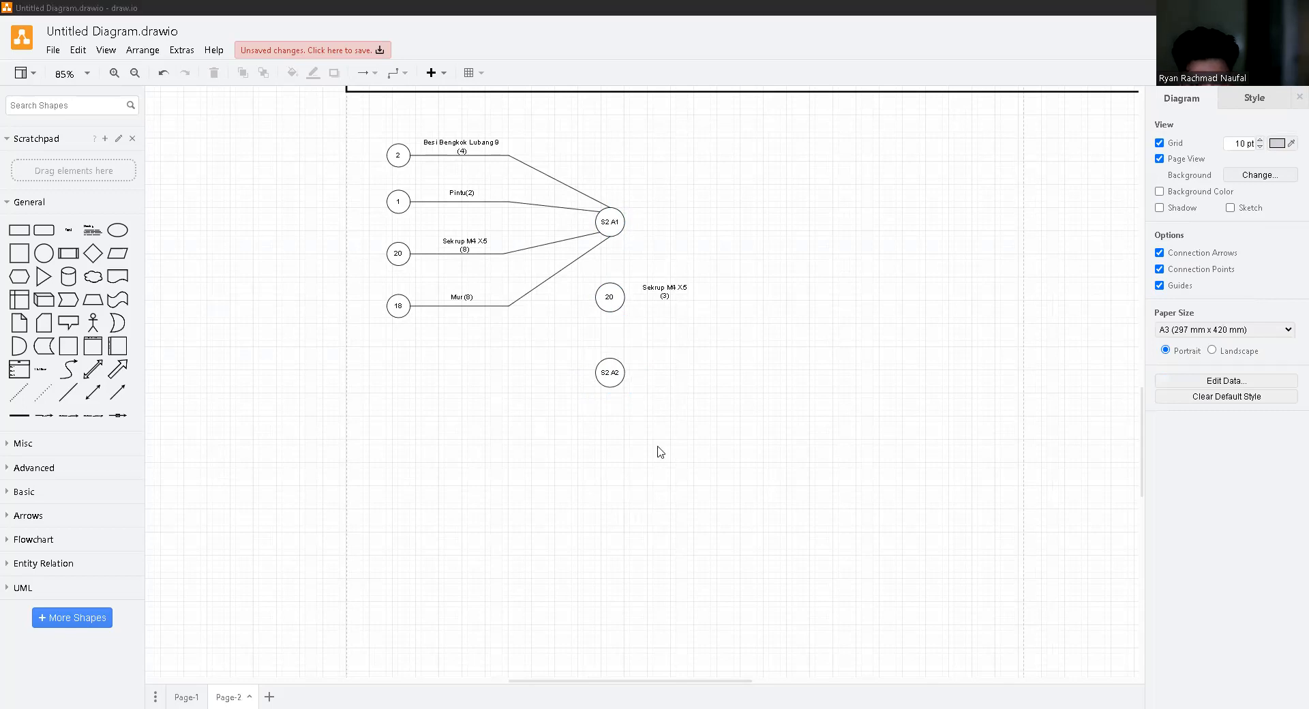
{"action": "key", "text": "alt+Tab"}
{"action": "key", "text": "ctrl+v"}
{"action": "left_click_drag", "start_coordinate": [588, 655], "coordinate": [613, 372]}
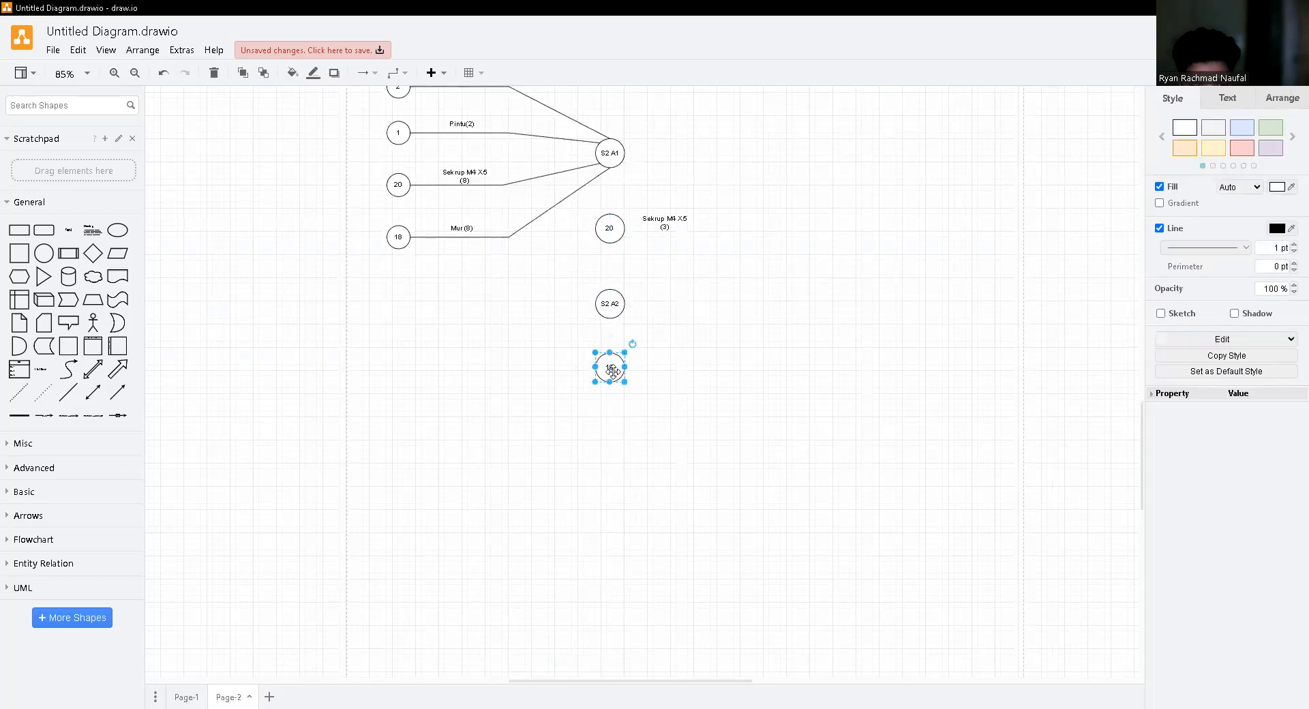
- Copy the label Mur(3) from the other window and place it beside the lower circle 18
{"action": "key", "text": "alt+Tab"}
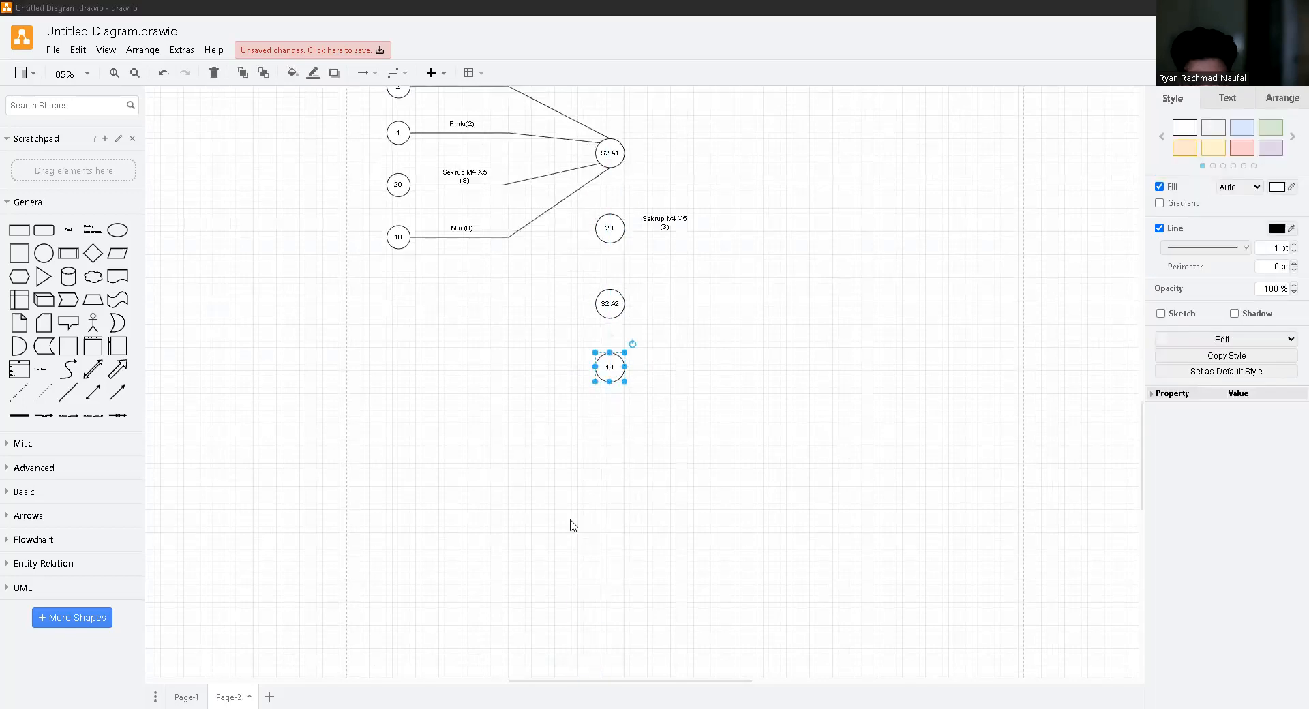
{"action": "key", "text": "alt+Tab"}
{"action": "key", "text": "ctrl+v"}
{"action": "left_click_drag", "start_coordinate": [655, 657], "coordinate": [666, 357]}
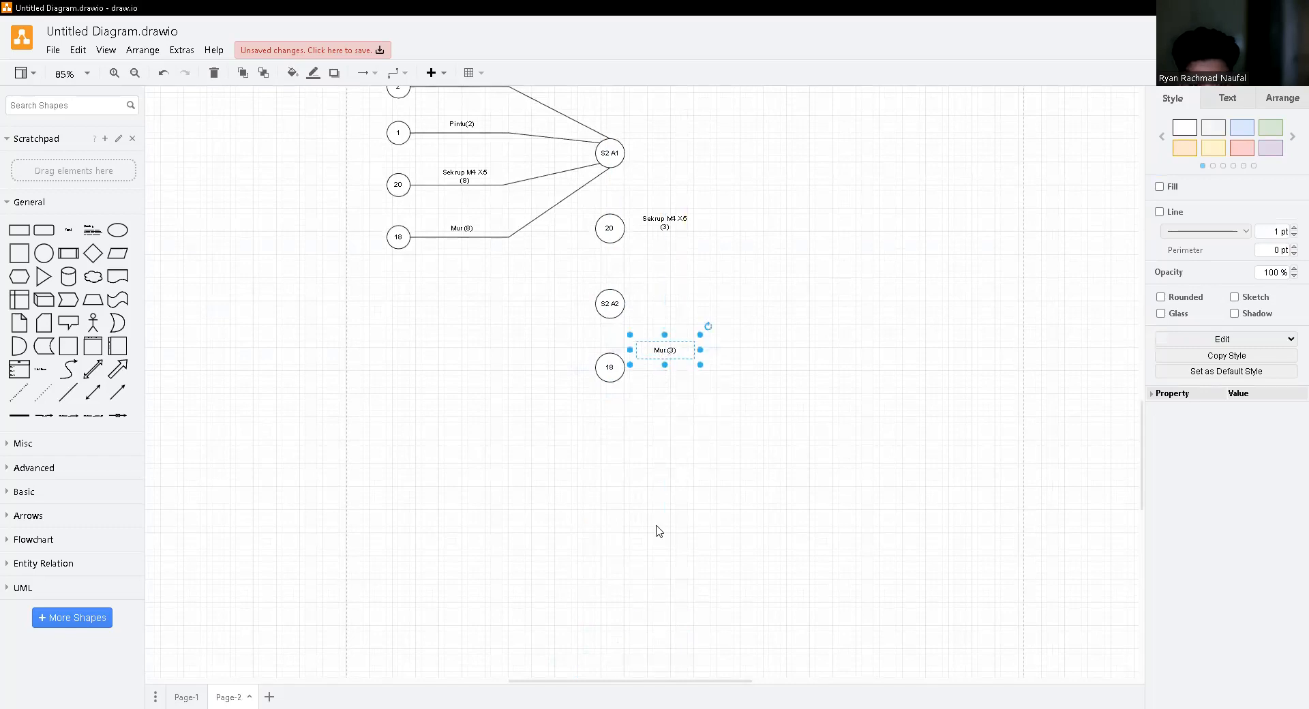
- Bring in another assembly circle, place it below the lower circle 18 and relabel it S2 A3
{"action": "key", "text": "alt+Tab"}
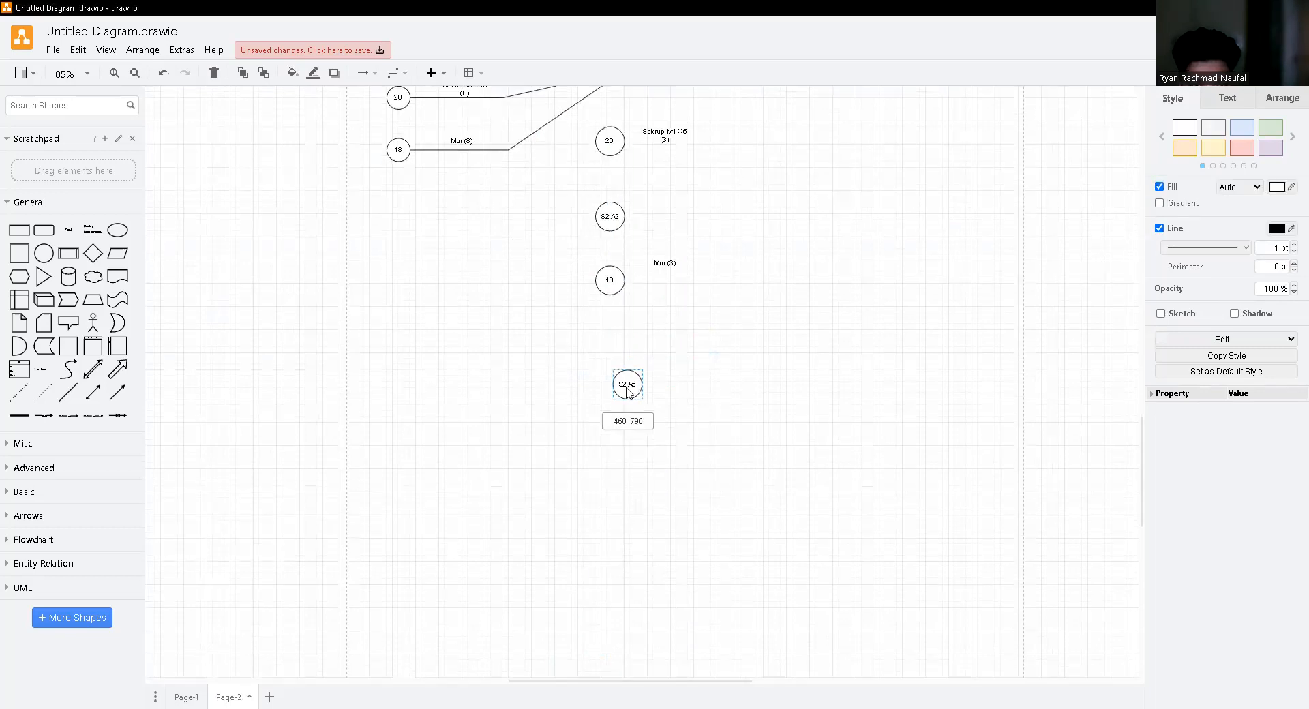
{"action": "left_click_drag", "start_coordinate": [628, 388], "coordinate": [611, 360]}
{"action": "scroll", "coordinate": [662, 416], "scroll_direction": "up", "scroll_amount": 1}
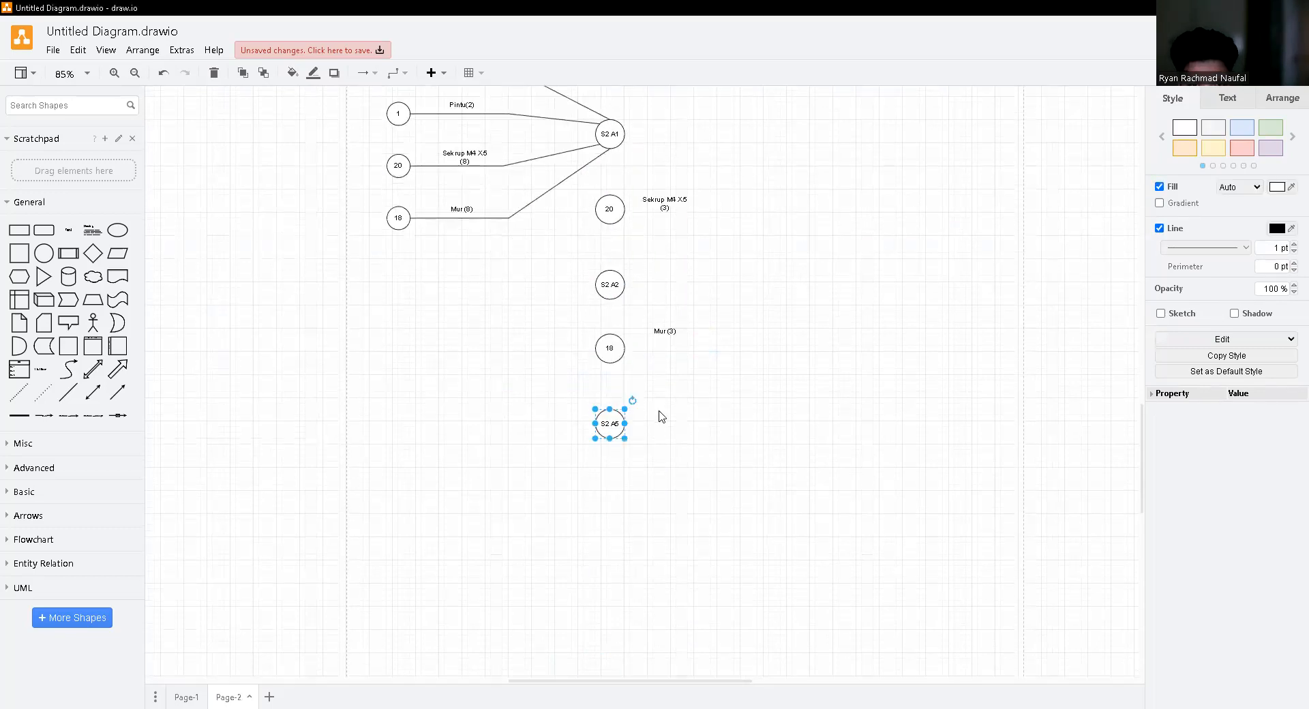
{"action": "double_click", "coordinate": [614, 424]}
{"action": "key", "text": "Escape"}
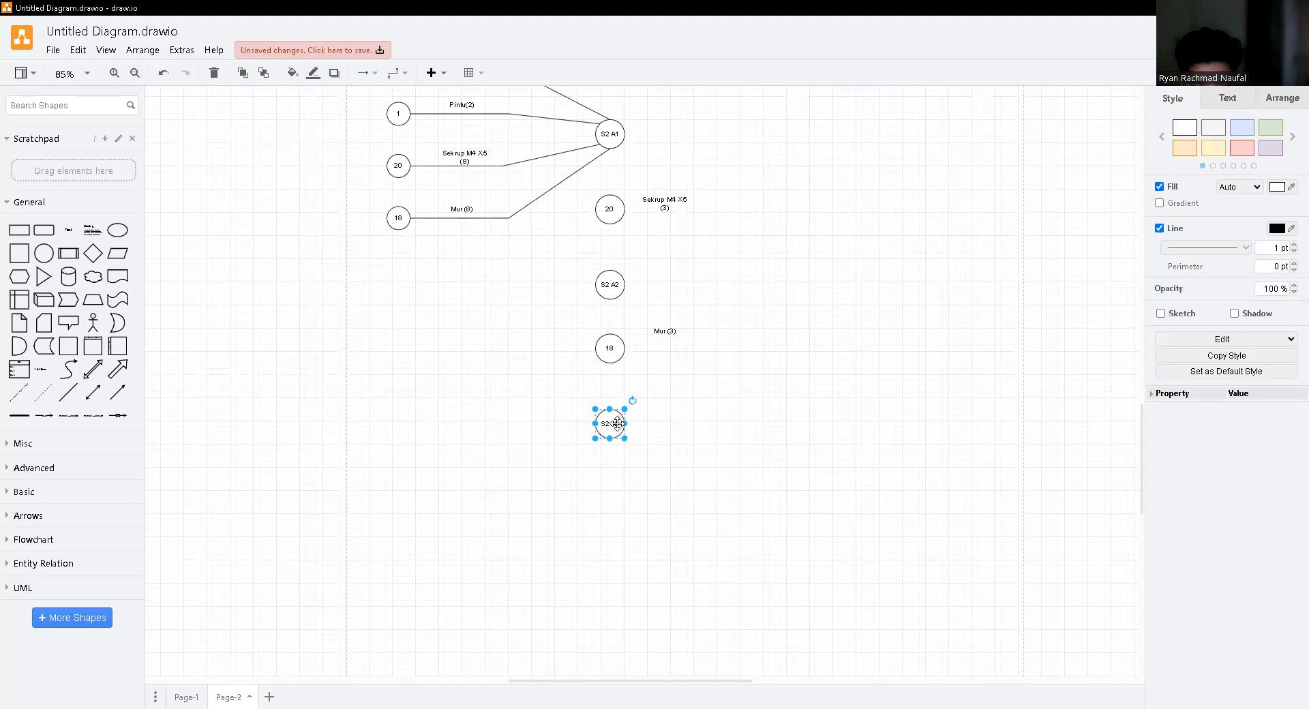
{"action": "double_click", "coordinate": [617, 424]}
{"action": "type", "text": "3"}
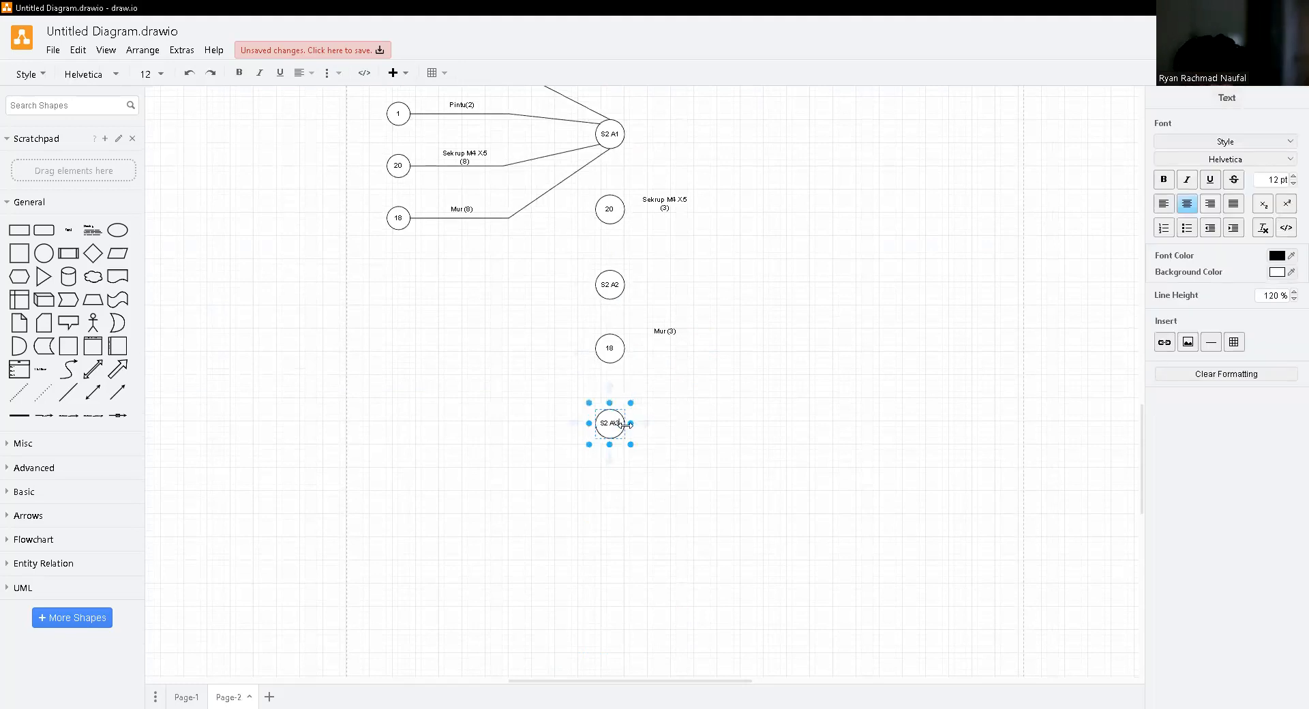
{"action": "left_click", "coordinate": [616, 485]}
- Check the Kepala components on Page-1, then place a circle 14 below S2 A3 on Page-2 with the label Lampu (2) beside it
{"action": "left_click", "coordinate": [186, 697]}
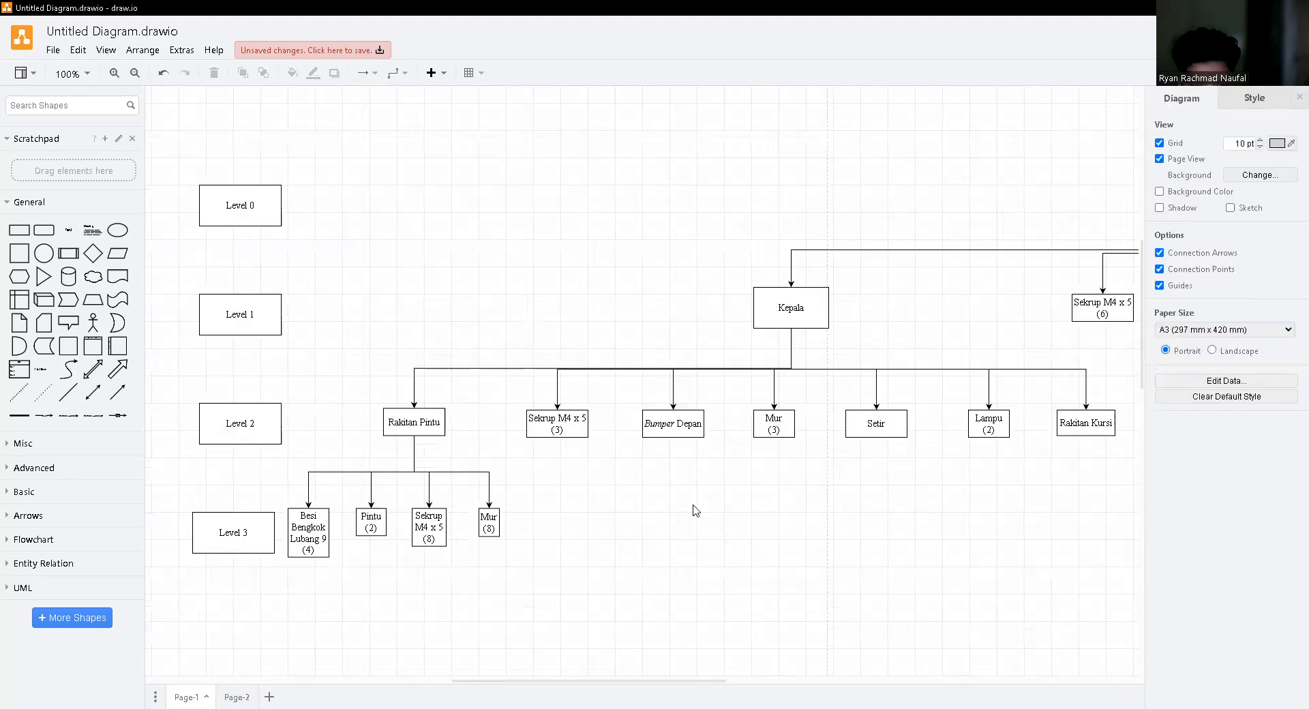
{"action": "left_click", "coordinate": [880, 420]}
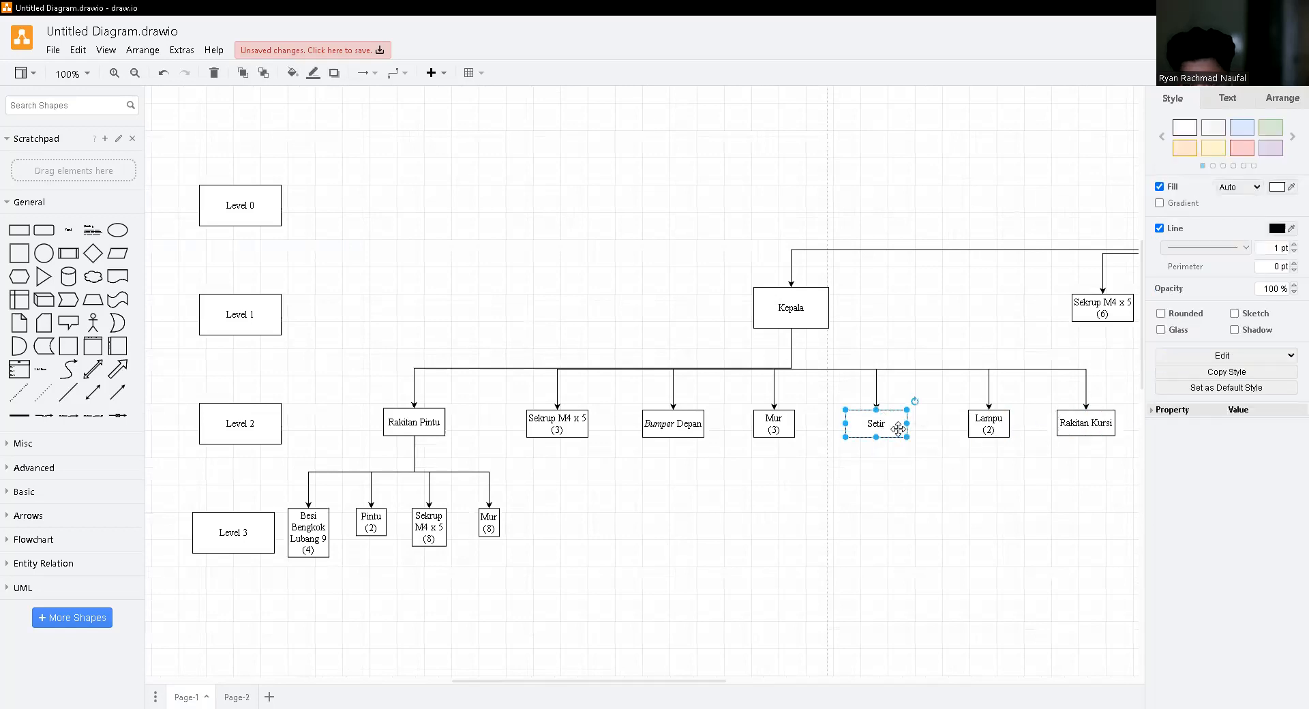
{"action": "left_click", "coordinate": [237, 696]}
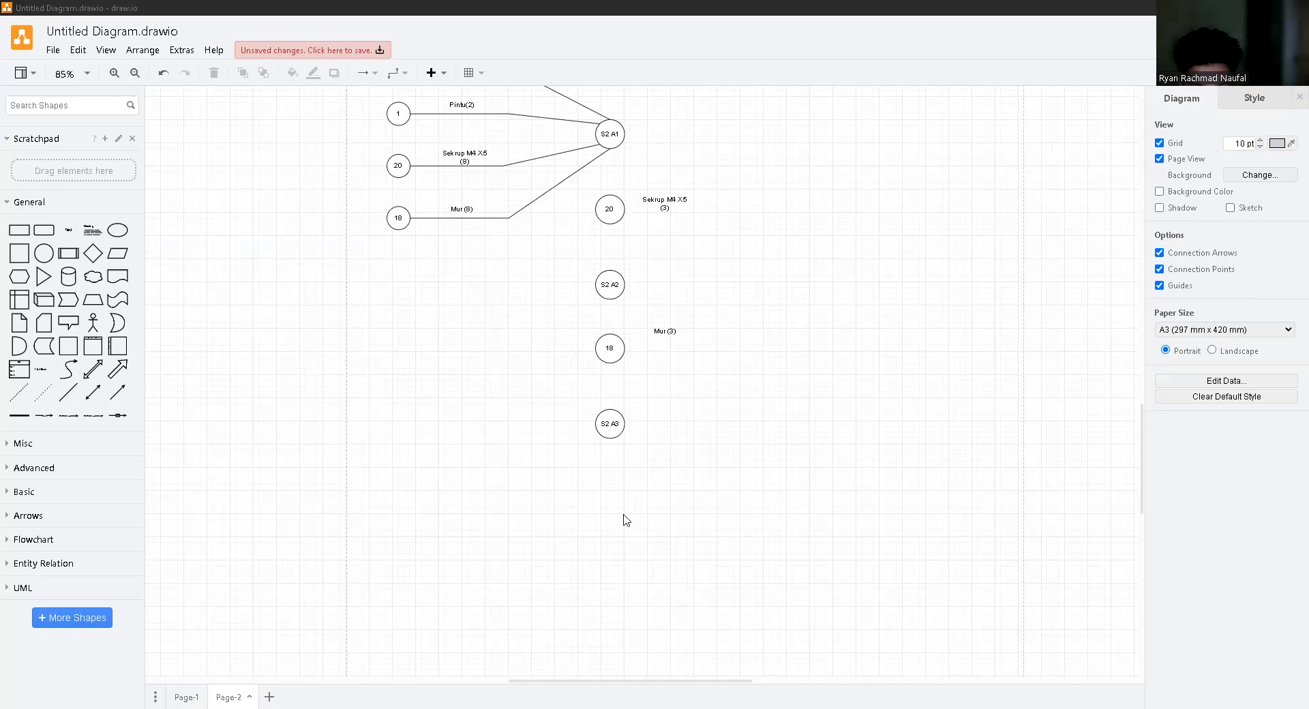
{"action": "scroll", "coordinate": [626, 520], "scroll_direction": "down", "scroll_amount": 2}
{"action": "left_click_drag", "start_coordinate": [589, 629], "coordinate": [605, 357]}
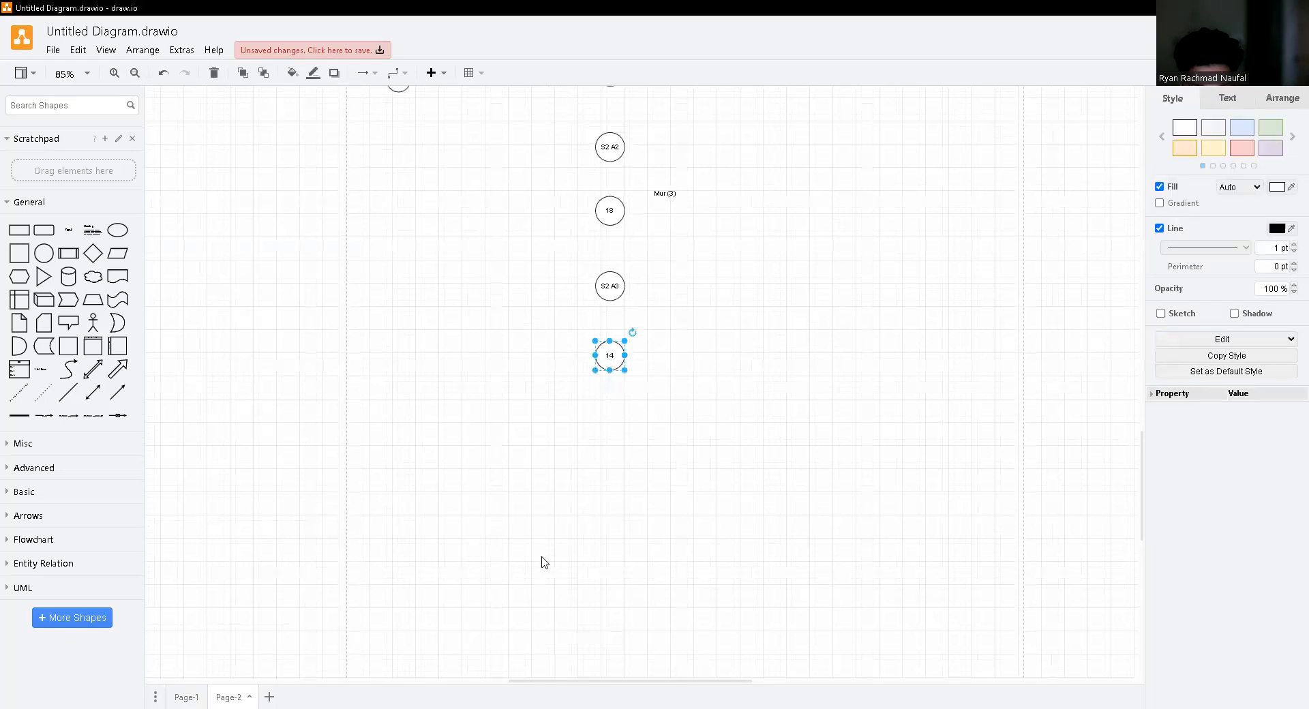
{"action": "left_click_drag", "start_coordinate": [678, 391], "coordinate": [664, 350]}
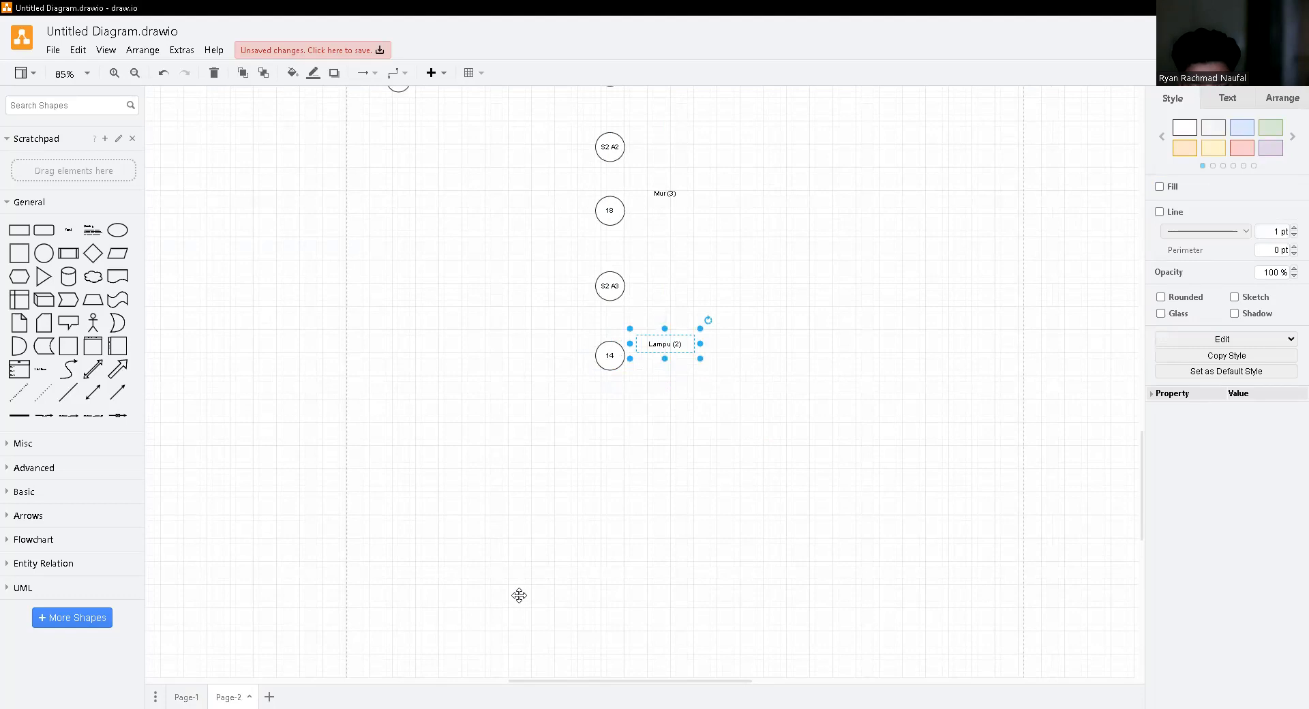
- Place another assembly circle directly below circle 14 and relabel it S2 A4
{"action": "scroll", "coordinate": [518, 595], "scroll_direction": "down", "scroll_amount": 1}
{"action": "left_click_drag", "start_coordinate": [519, 595], "coordinate": [609, 354]}
{"action": "double_click", "coordinate": [612, 354]}
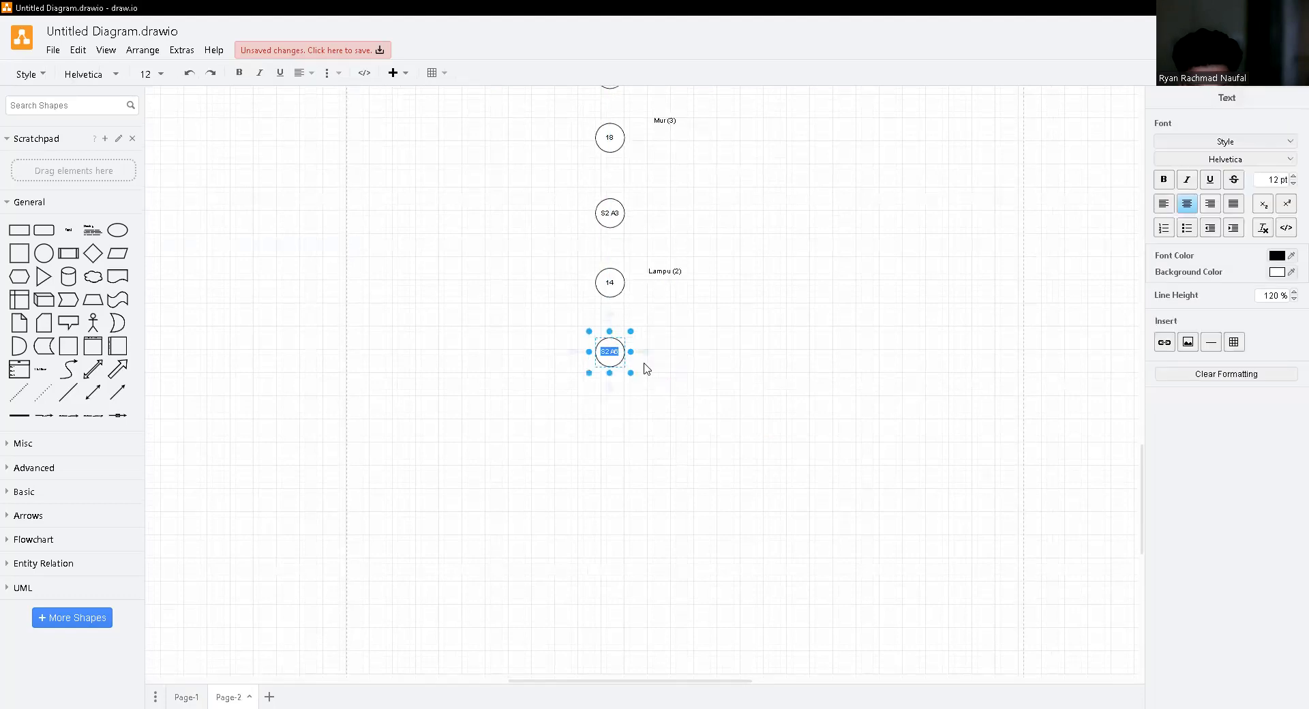
{"action": "type", "text": "4"}
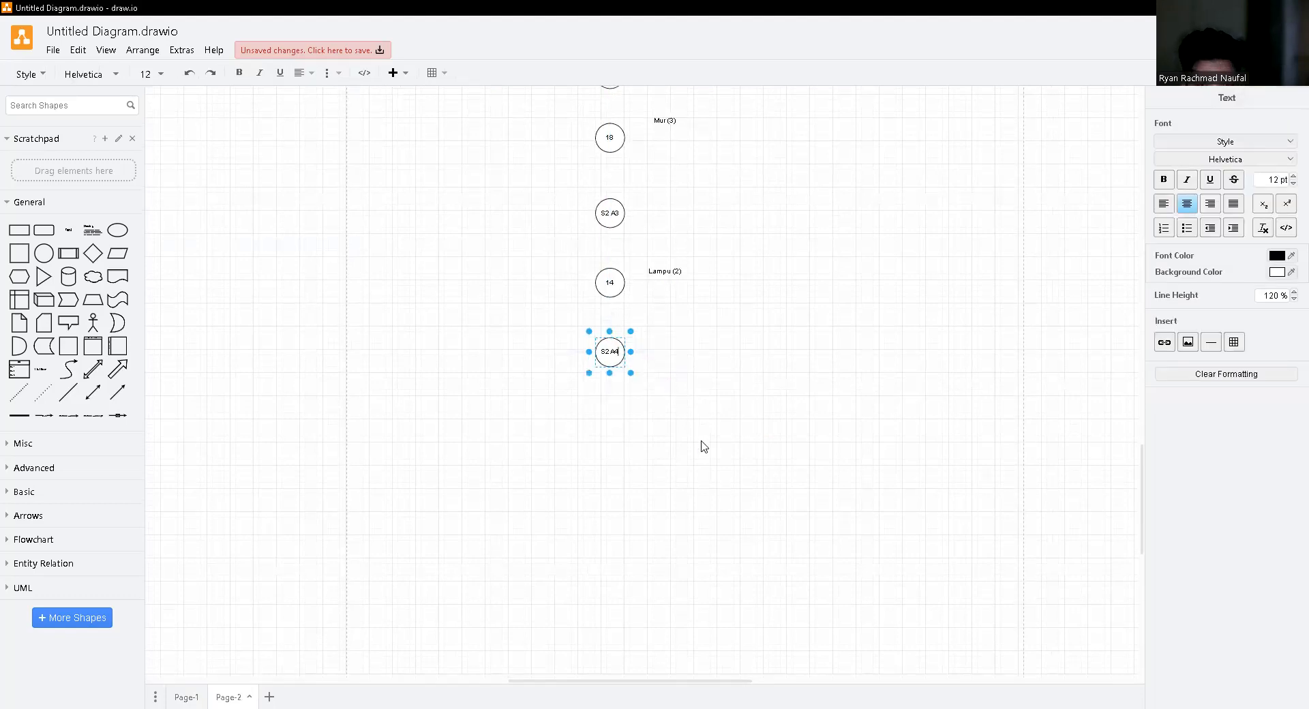
{"action": "left_click", "coordinate": [701, 444]}
{"action": "scroll", "coordinate": [599, 359], "scroll_direction": "up", "scroll_amount": 4}
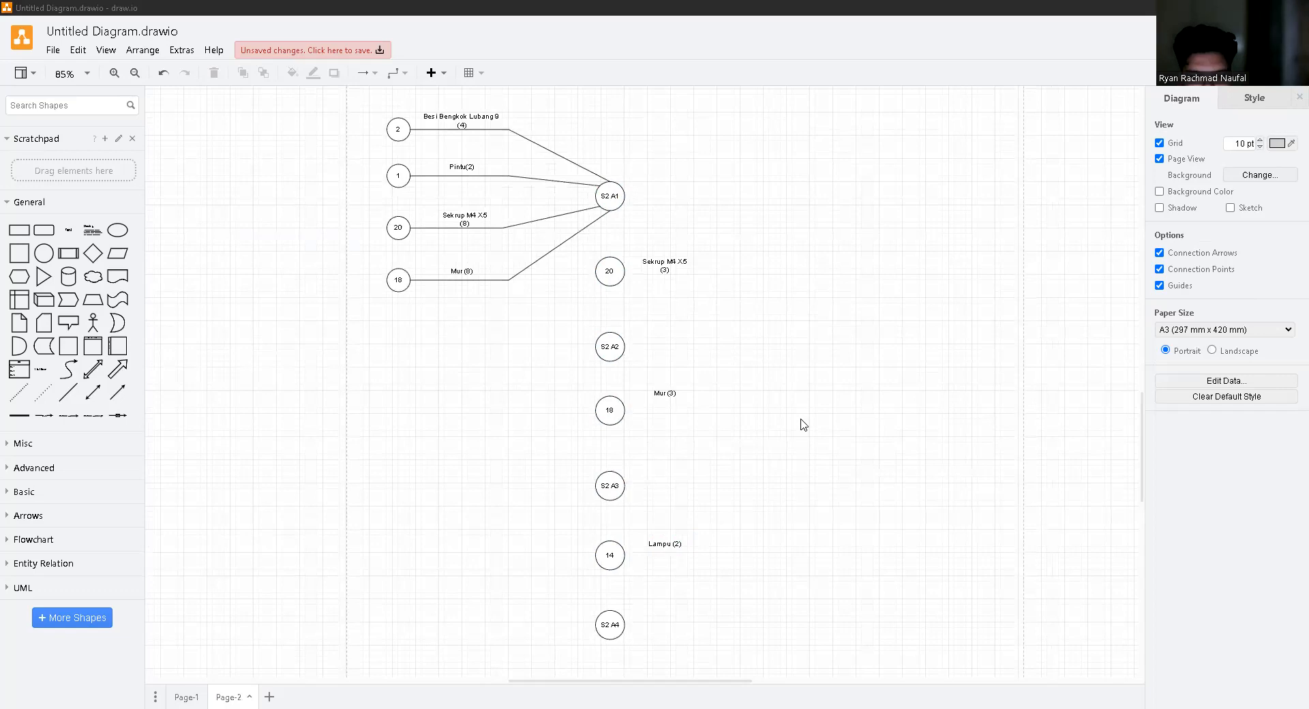
- Check Kepala on Page-1, then paste an assembly circle on Page-2 to the right of the S2 column and relabel it S1 A1
{"action": "left_click", "coordinate": [197, 694]}
{"action": "left_click", "coordinate": [791, 307]}
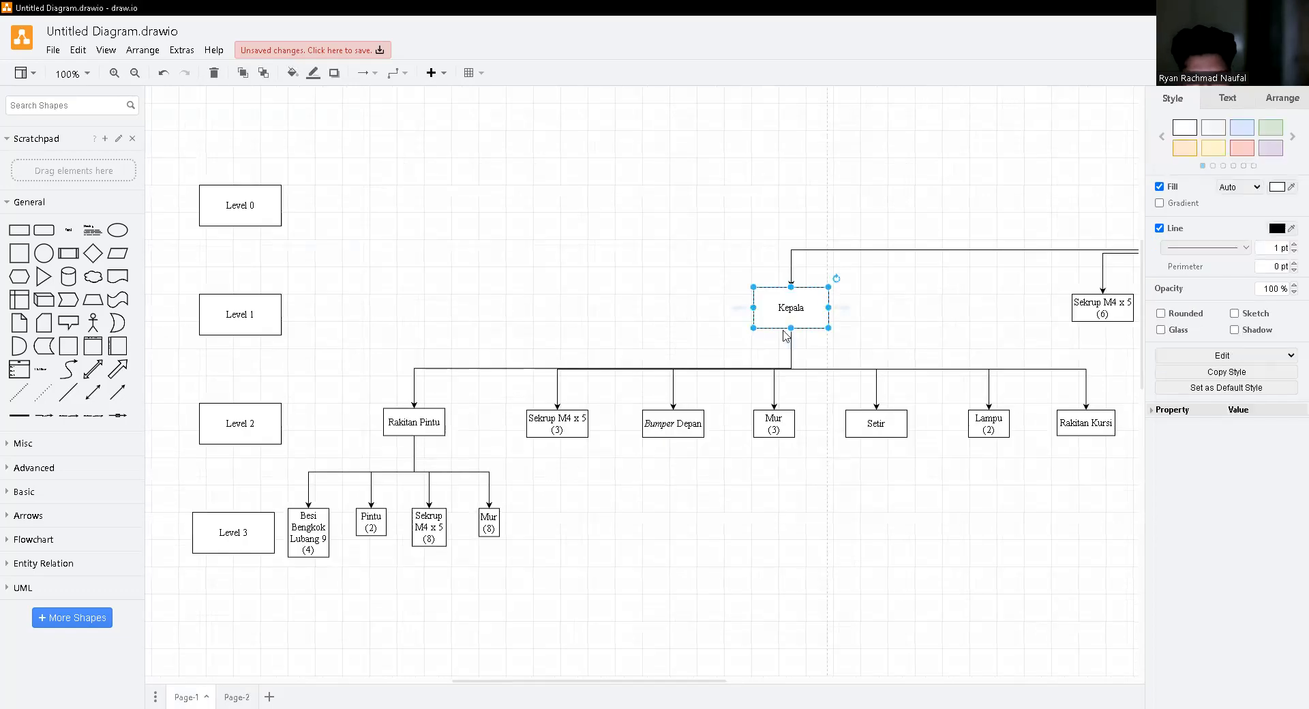
{"action": "left_click", "coordinate": [630, 294]}
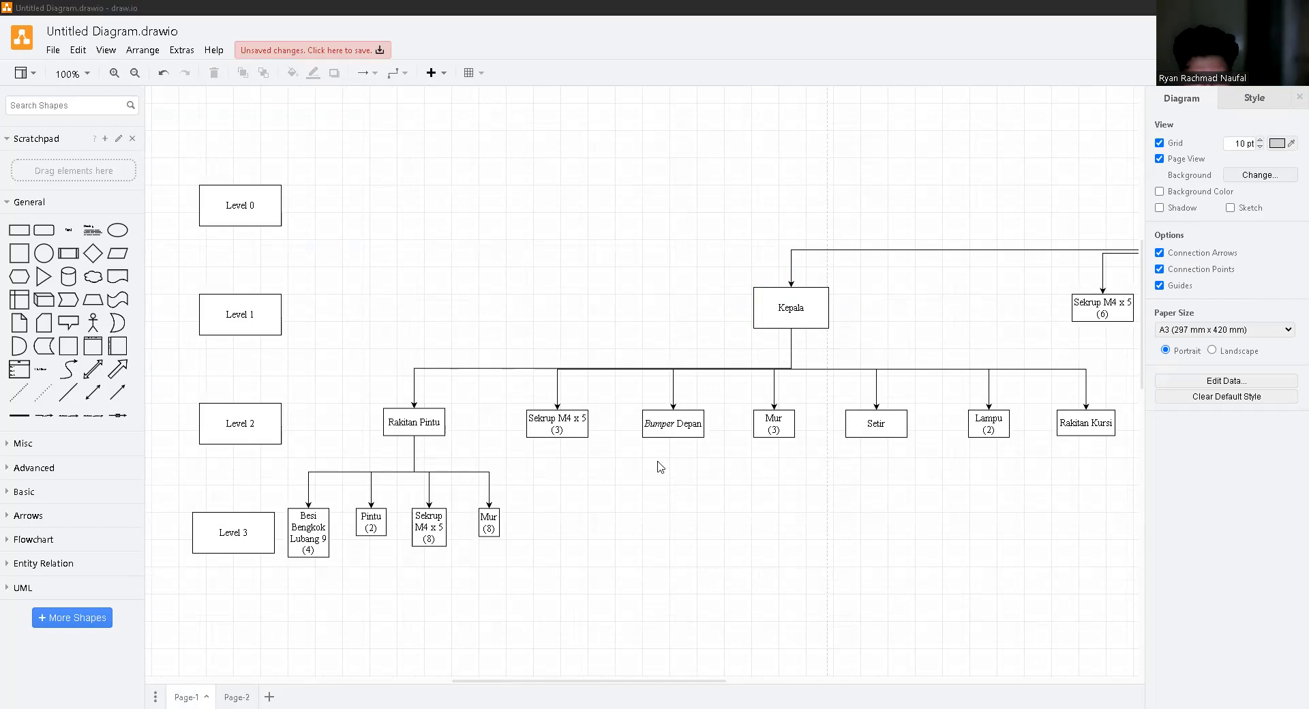
{"action": "left_click", "coordinate": [238, 695]}
{"action": "key", "text": "ctrl+v"}
{"action": "left_click_drag", "start_coordinate": [796, 665], "coordinate": [879, 343]}
{"action": "double_click", "coordinate": [877, 338]}
{"action": "type", "text": "S1 A1"}
{"action": "left_click", "coordinate": [897, 375]}
- Move circle S1 A1 slightly down so it sits roughly level with the lower circle 18
{"action": "left_click_drag", "start_coordinate": [871, 344], "coordinate": [872, 361]}
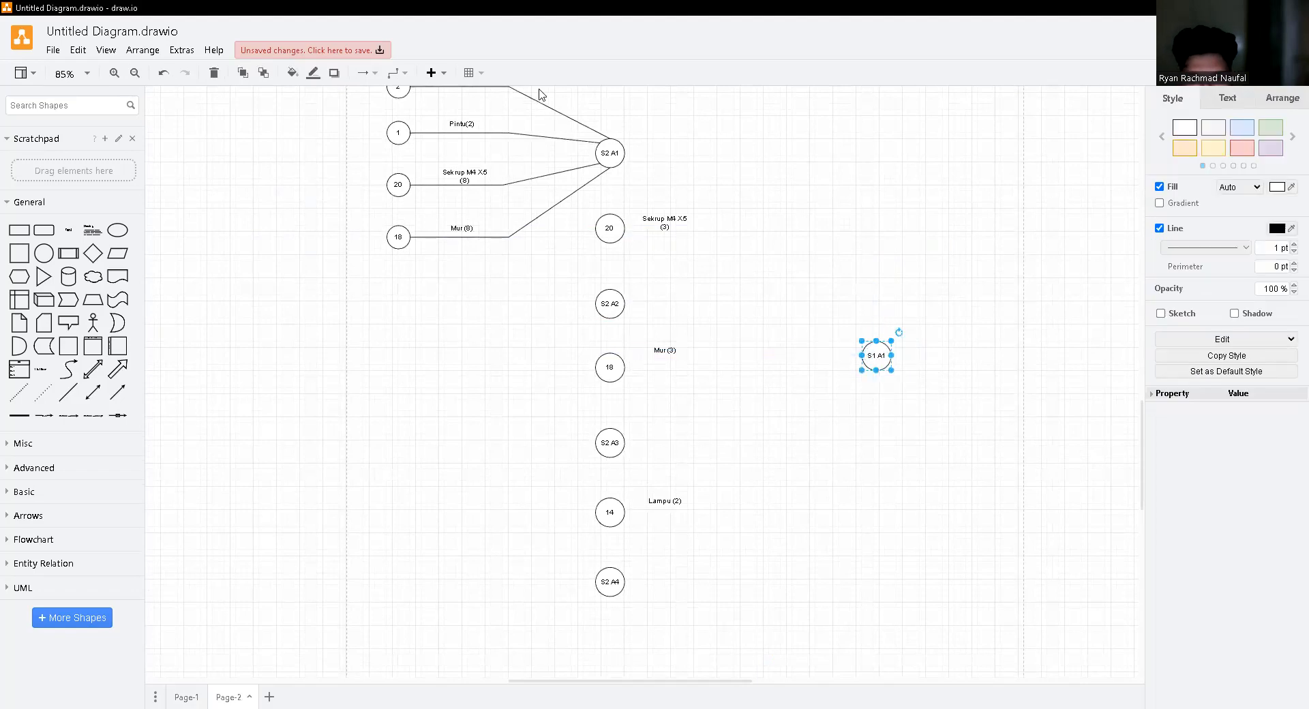
{"action": "scroll", "coordinate": [614, 206], "scroll_direction": "up", "scroll_amount": 4}
{"action": "scroll", "coordinate": [634, 339], "scroll_direction": "down", "scroll_amount": 2}
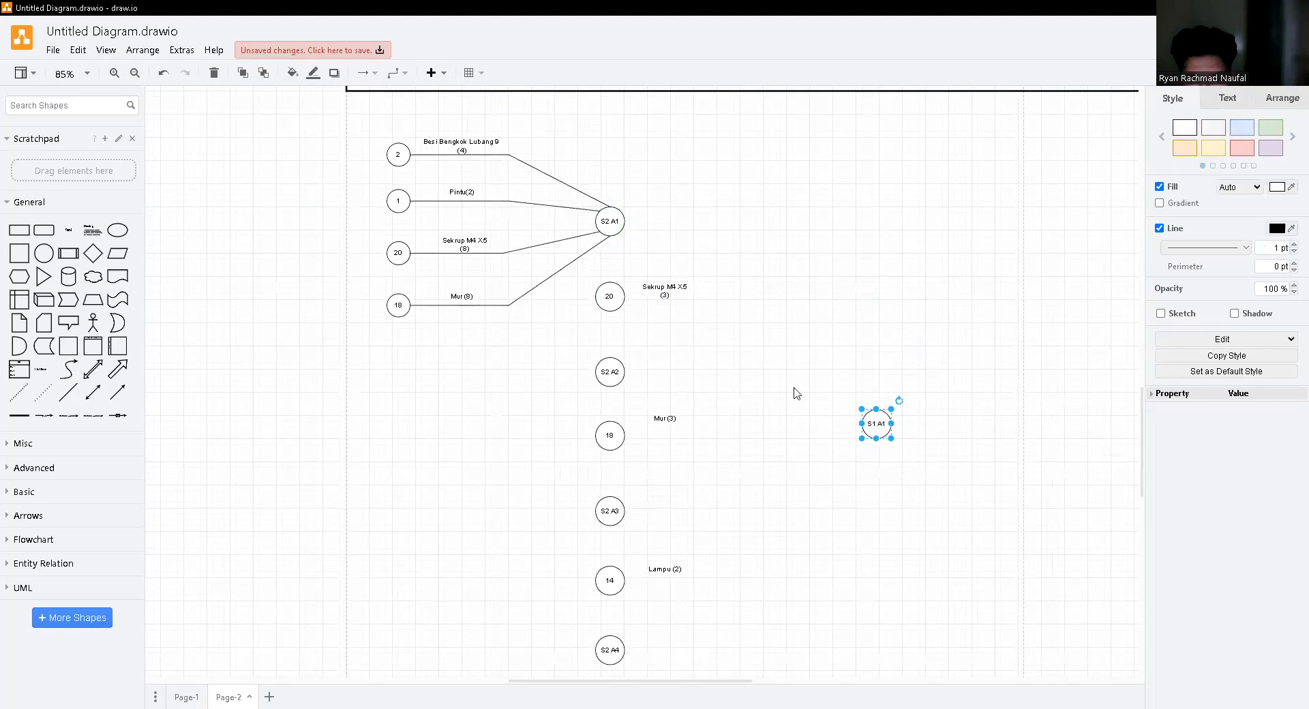
{"action": "left_click_drag", "start_coordinate": [880, 430], "coordinate": [882, 439]}
{"action": "left_click", "coordinate": [750, 359]}
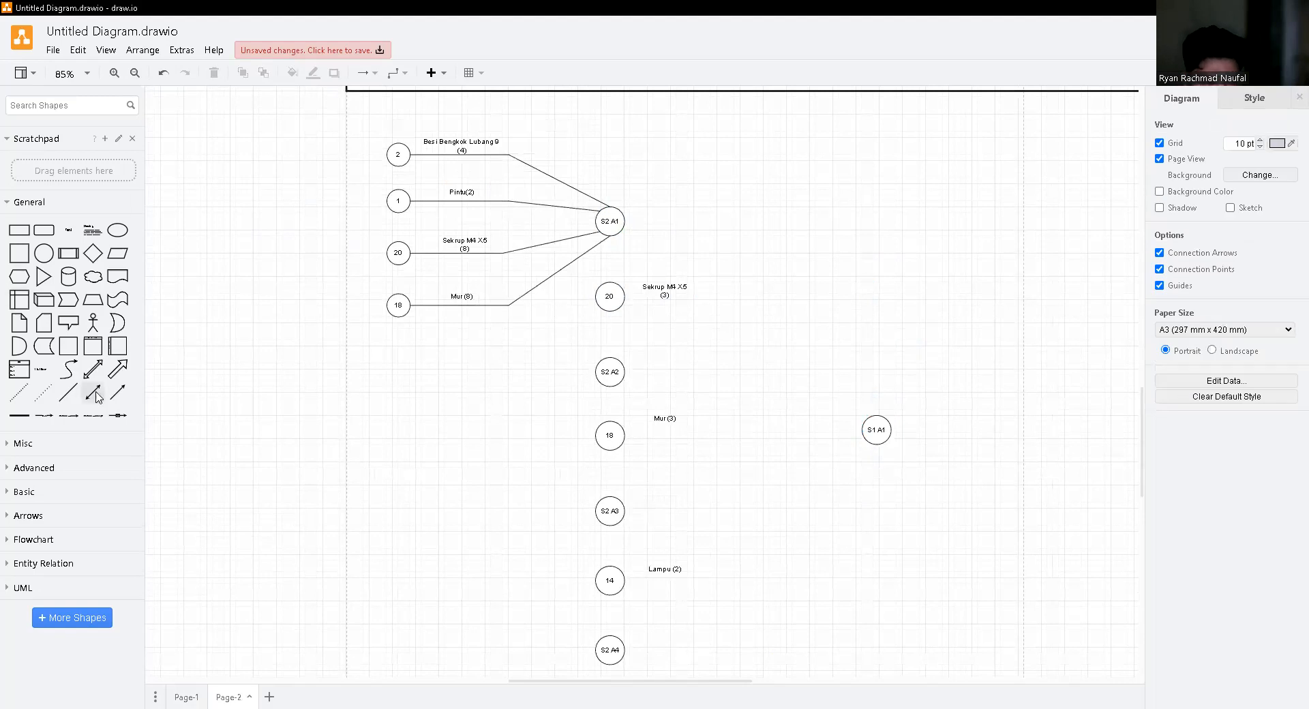
- Connect circle S2 A1 to S1 A1 with a line bent into a horizontal and a slanted segment
{"action": "left_click", "coordinate": [747, 245]}
{"action": "left_click_drag", "start_coordinate": [739, 252], "coordinate": [625, 225]}
{"action": "left_click_drag", "start_coordinate": [768, 224], "coordinate": [876, 414]}
{"action": "left_click_drag", "start_coordinate": [750, 317], "coordinate": [757, 224]}
{"action": "left_click", "coordinate": [744, 384]}
{"action": "left_click", "coordinate": [750, 298]}
- Connect the lower circle 20, Sekrup M4 X5 (3), to S1 A1 with a bent line
{"action": "left_click_drag", "start_coordinate": [68, 392], "coordinate": [623, 296]}
{"action": "left_click_drag", "start_coordinate": [748, 306], "coordinate": [865, 418]}
{"action": "left_click_drag", "start_coordinate": [744, 357], "coordinate": [748, 305]}
{"action": "left_click", "coordinate": [747, 362]}
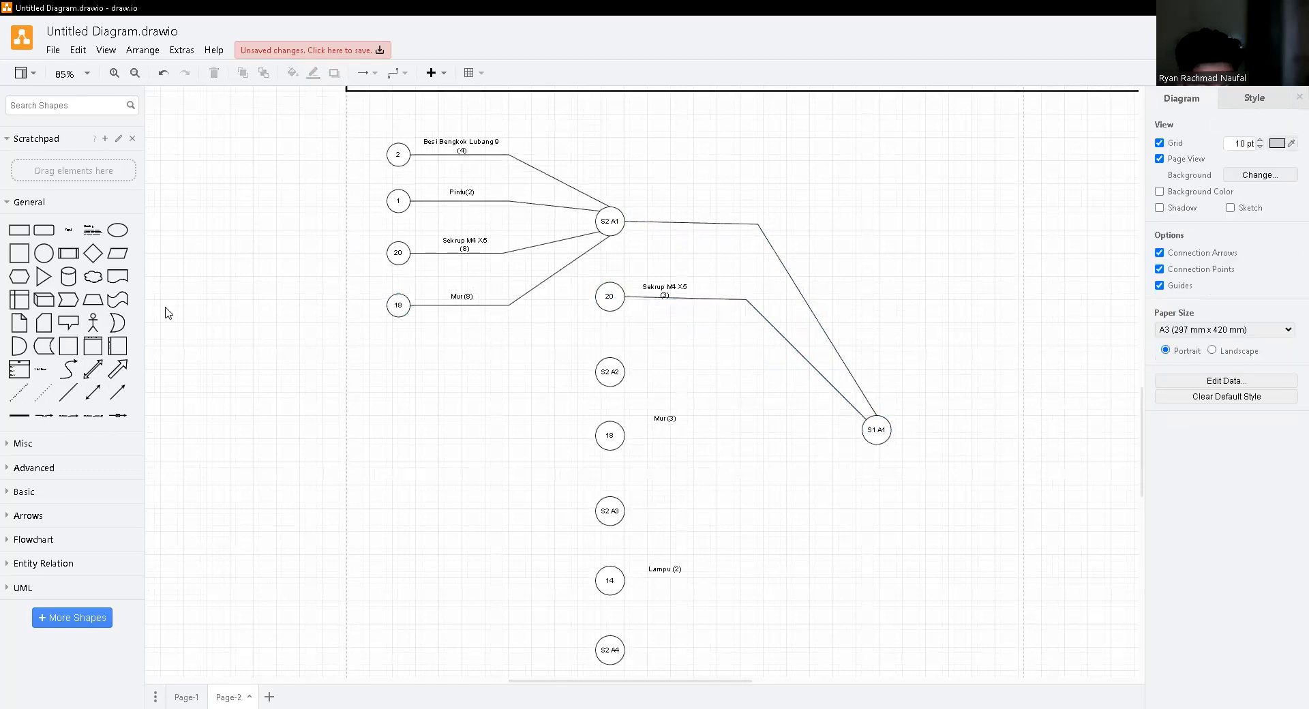
- Draw a bent connector line from circle S2 A2 to circle S1 A1
{"action": "left_click_drag", "start_coordinate": [68, 393], "coordinate": [623, 372]}
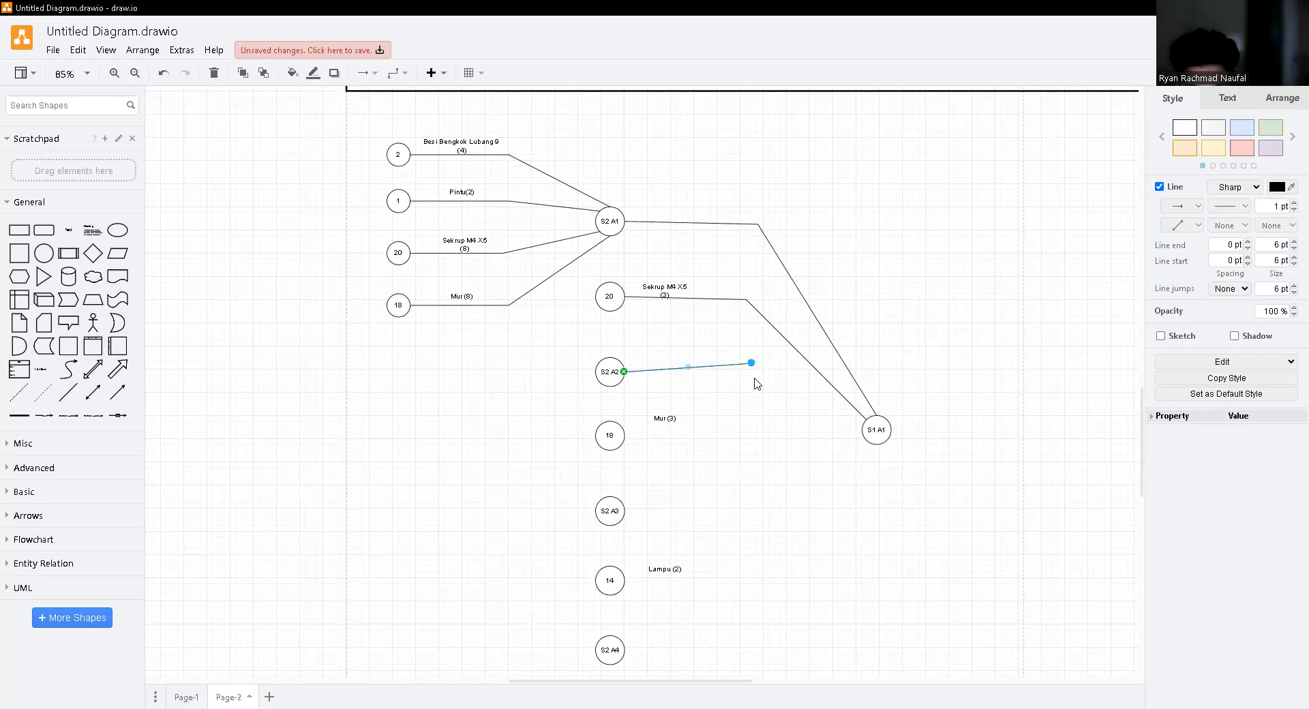
{"action": "left_click_drag", "start_coordinate": [751, 364], "coordinate": [869, 435]}
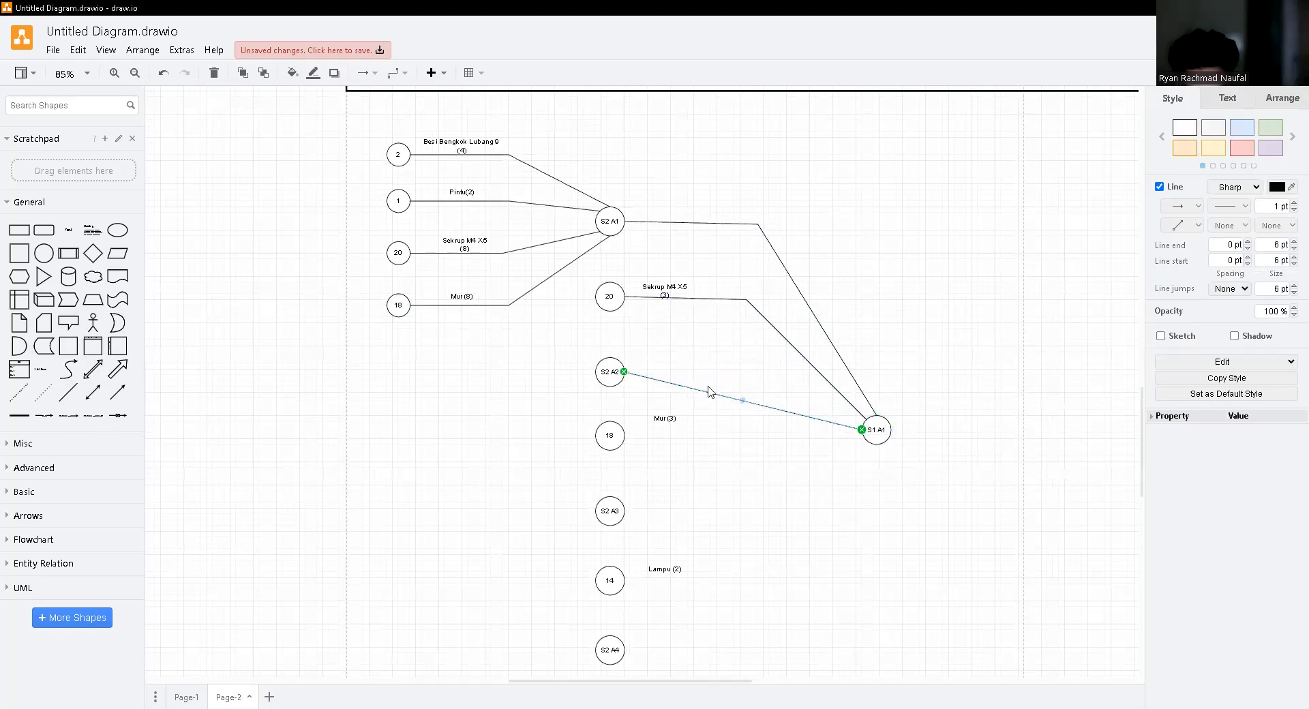
{"action": "left_click_drag", "start_coordinate": [742, 396], "coordinate": [746, 375]}
{"action": "left_click", "coordinate": [754, 459]}
{"action": "left_click", "coordinate": [745, 370]}
{"action": "left_click", "coordinate": [754, 433]}
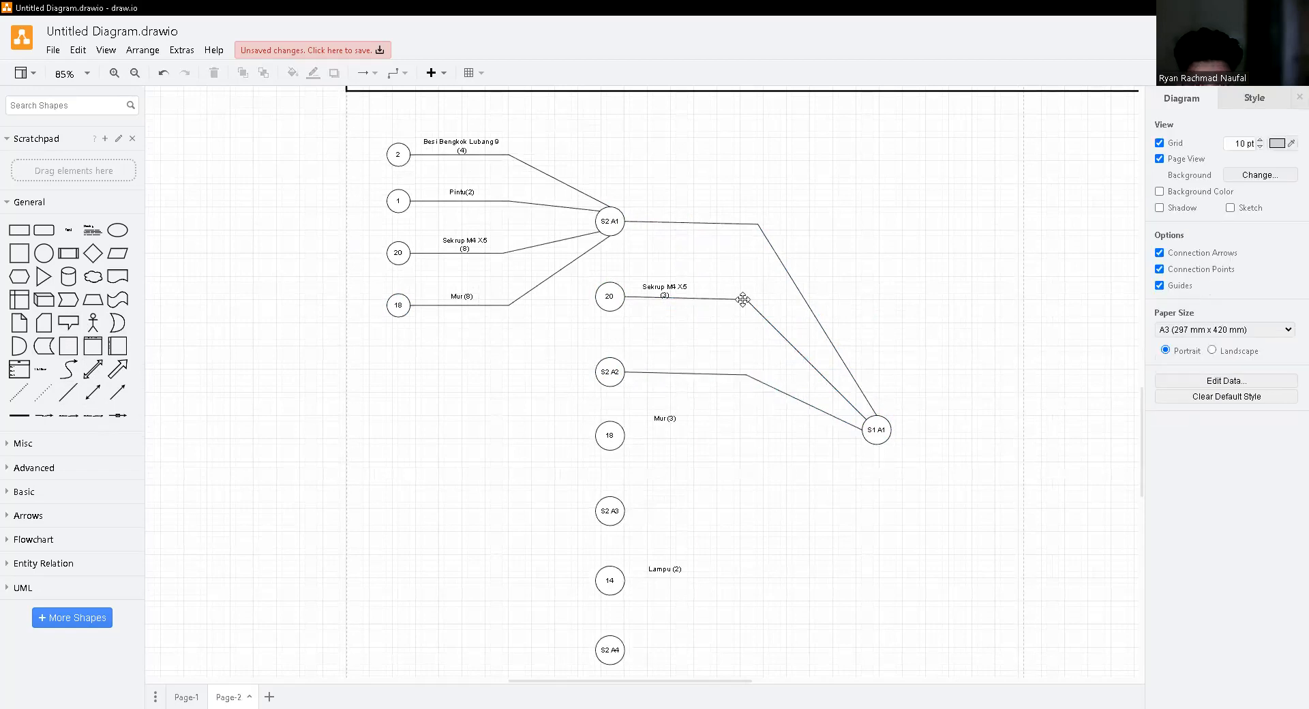
- Connect the lower circle 18, Mur (3), to S1 A1 with a slightly bent line
{"action": "mouse_move", "coordinate": [68, 392]}
{"action": "left_mouse_down"}
{"action": "mouse_move", "coordinate": [709, 500]}
{"action": "mouse_move", "coordinate": [760, 460]}
{"action": "mouse_move", "coordinate": [617, 445]}
{"action": "mouse_move", "coordinate": [623, 435]}
{"action": "left_mouse_up"}
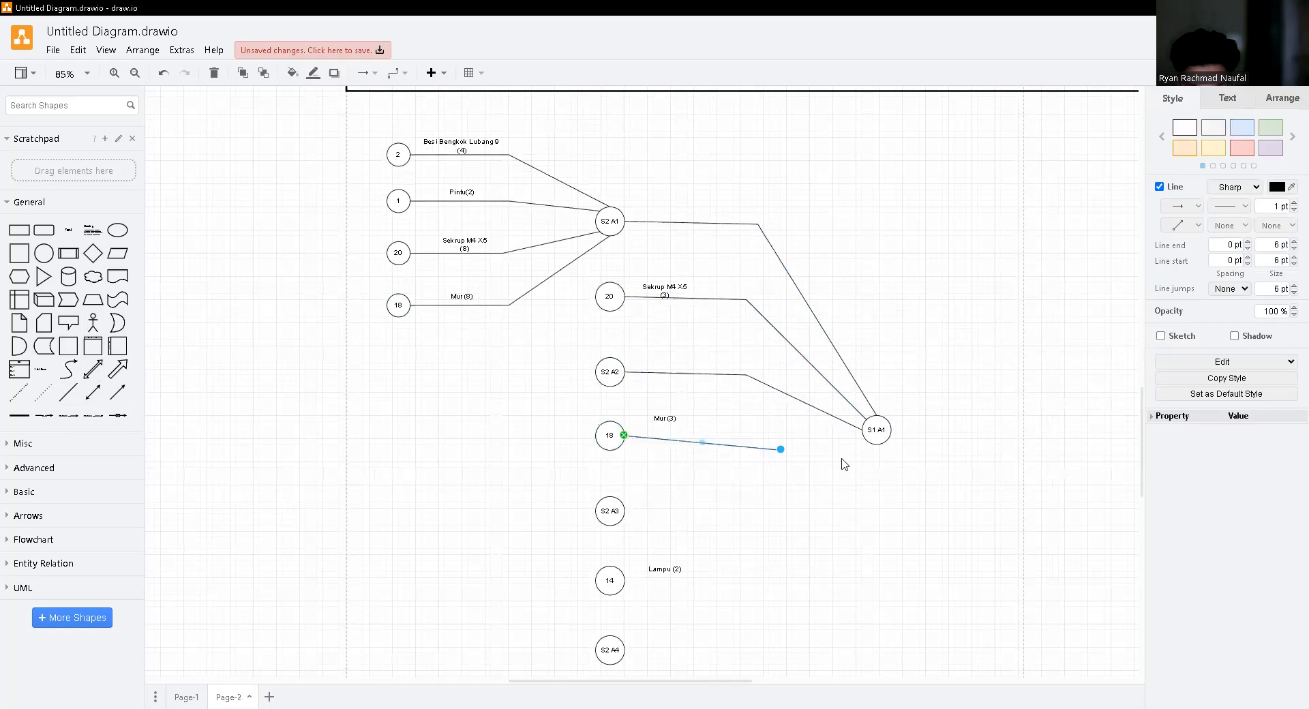
{"action": "left_click_drag", "start_coordinate": [778, 456], "coordinate": [862, 430]}
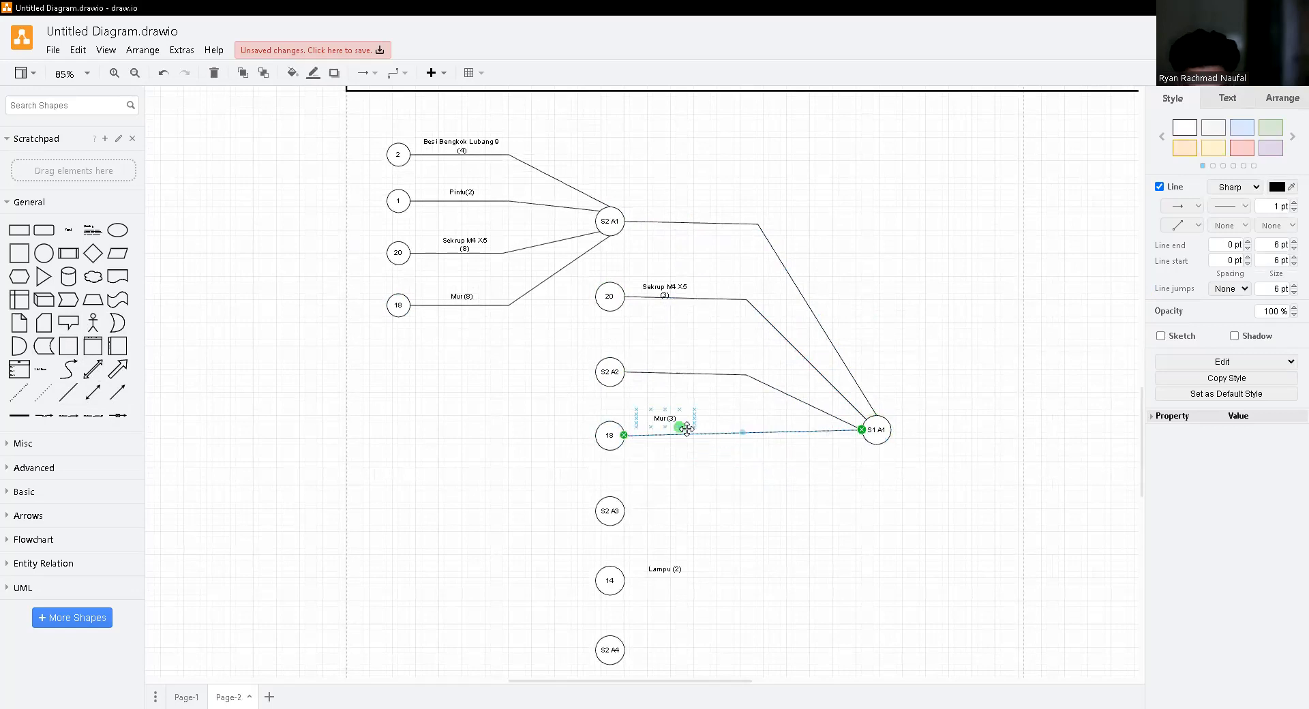
{"action": "left_click_drag", "start_coordinate": [743, 436], "coordinate": [748, 440]}
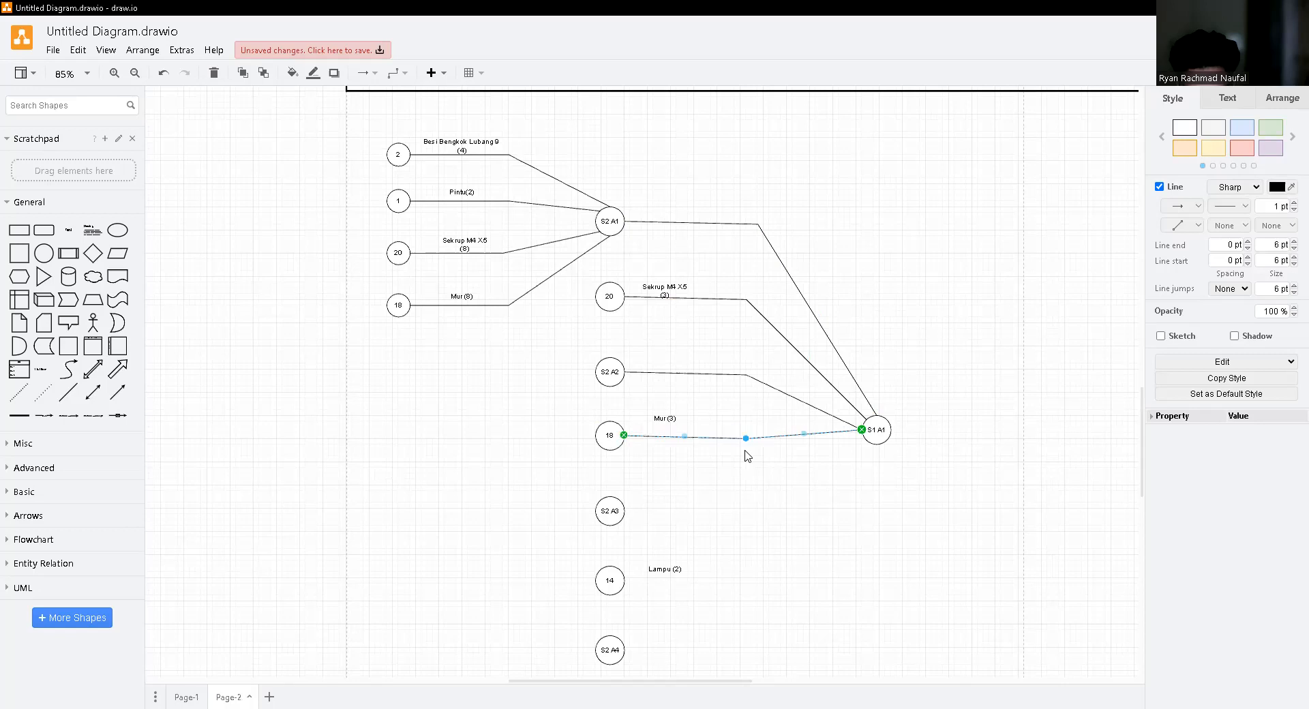
{"action": "left_click", "coordinate": [755, 482]}
- Draw a line from circle S2 A3 to S1 A1 and bend it below the circle 18 connector
{"action": "left_click_drag", "start_coordinate": [68, 393], "coordinate": [623, 510]}
{"action": "left_click_drag", "start_coordinate": [798, 480], "coordinate": [862, 429]}
{"action": "left_click", "coordinate": [863, 476]}
{"action": "left_click", "coordinate": [743, 469]}
{"action": "left_click_drag", "start_coordinate": [743, 469], "coordinate": [739, 516]}
{"action": "left_click", "coordinate": [759, 398]}
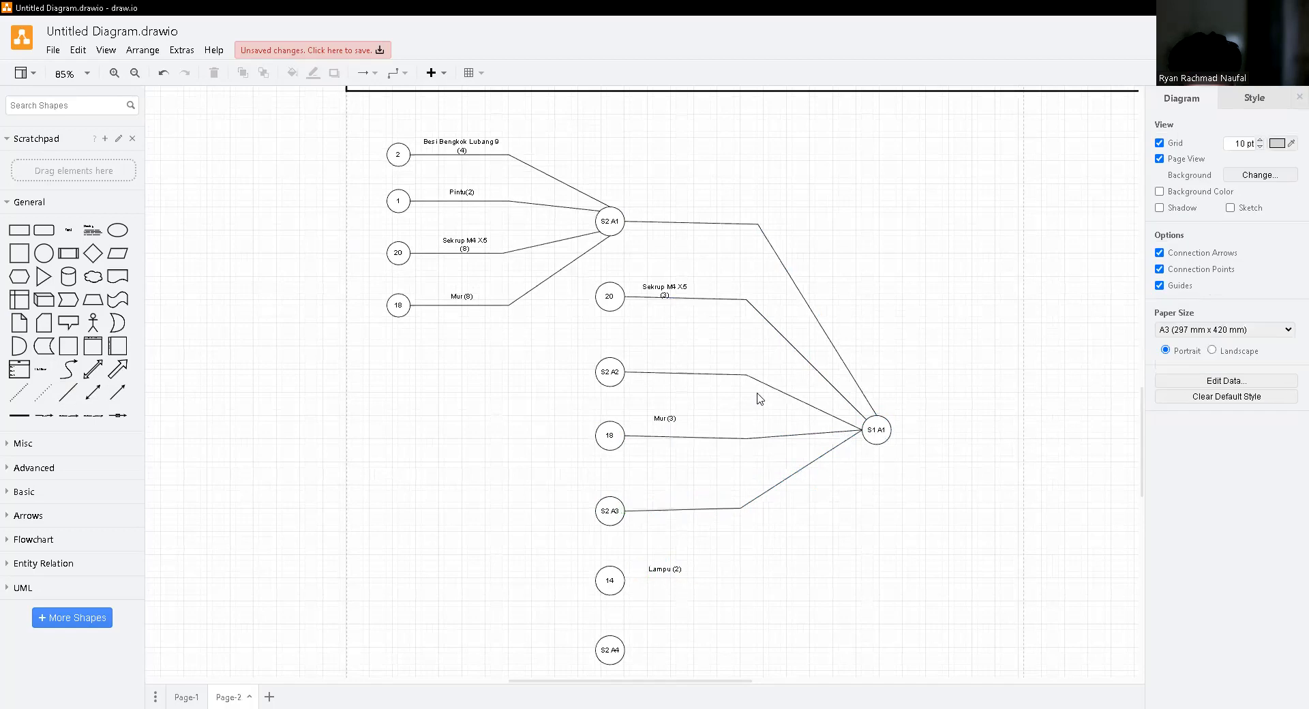
- Adjust the bends of the S2 A3 and S2 A2 connectors so their first segments run horizontally
{"action": "left_click", "coordinate": [751, 498]}
{"action": "left_click_drag", "start_coordinate": [740, 511], "coordinate": [742, 516]}
{"action": "left_click", "coordinate": [765, 529]}
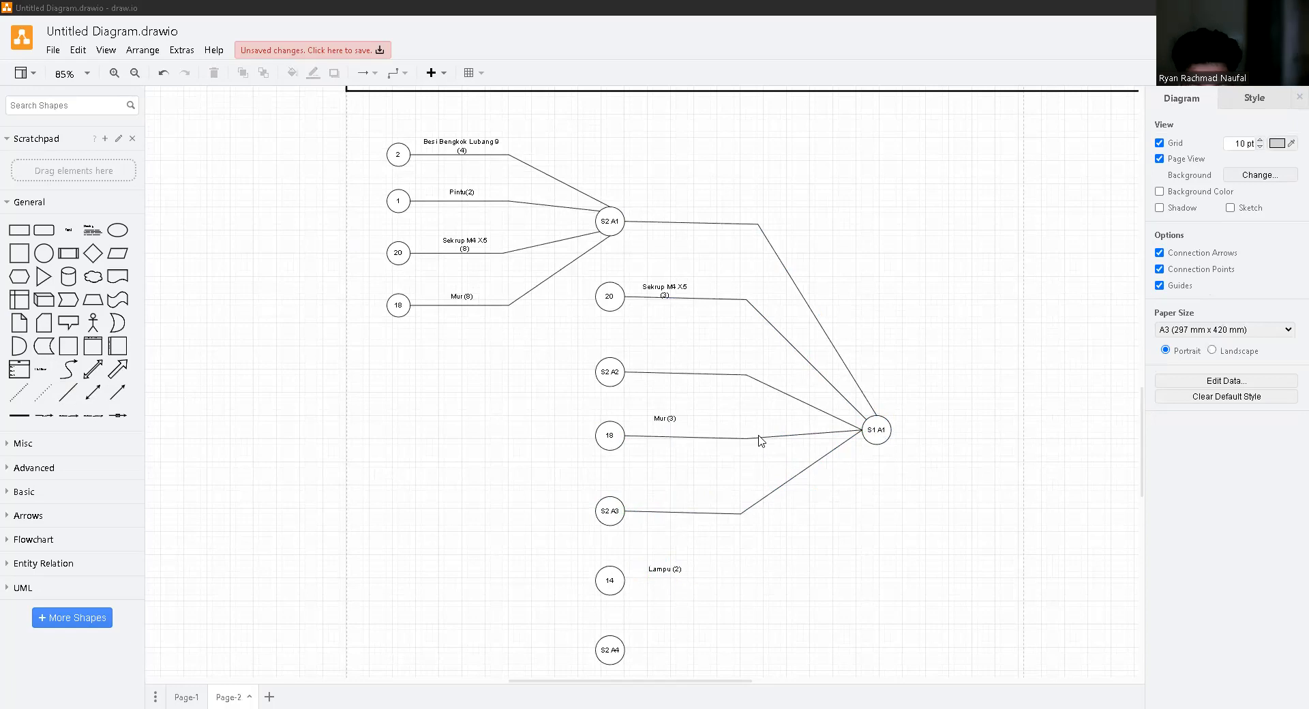
{"action": "left_click_drag", "start_coordinate": [613, 517], "coordinate": [612, 518]}
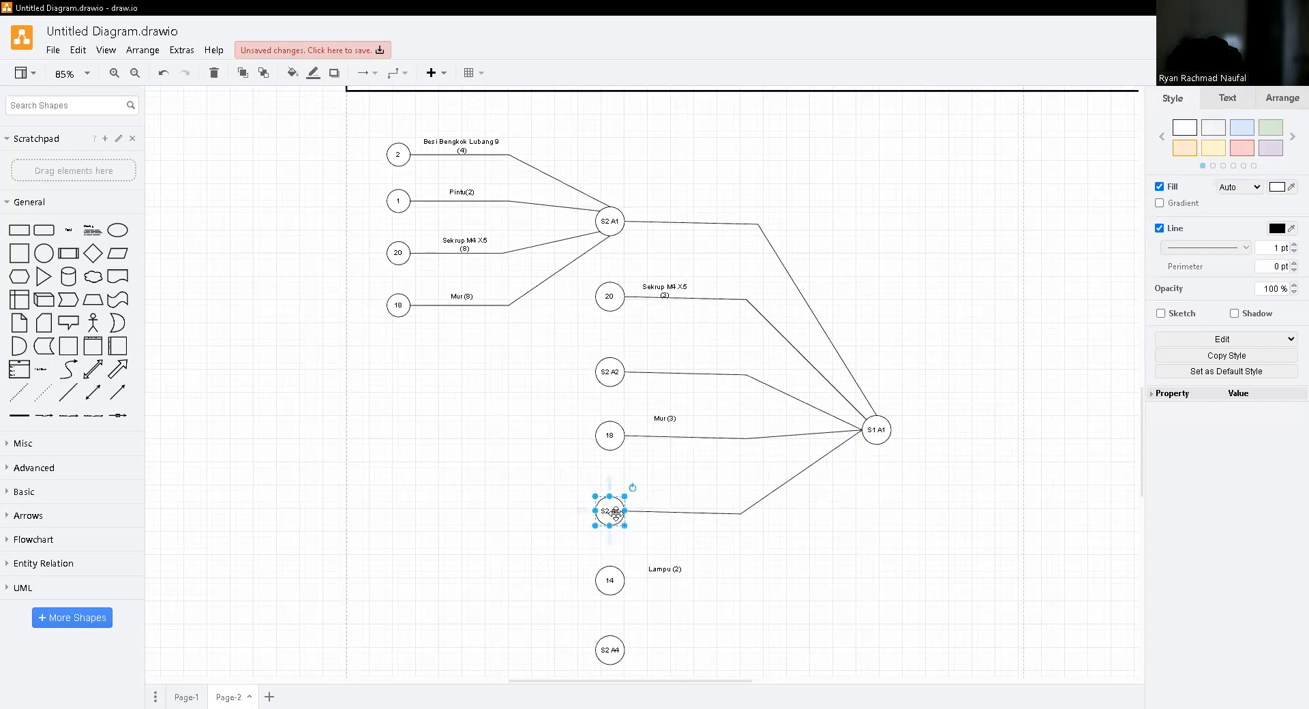
{"action": "left_click", "coordinate": [740, 513]}
{"action": "left_click_drag", "start_coordinate": [738, 510], "coordinate": [740, 510]}
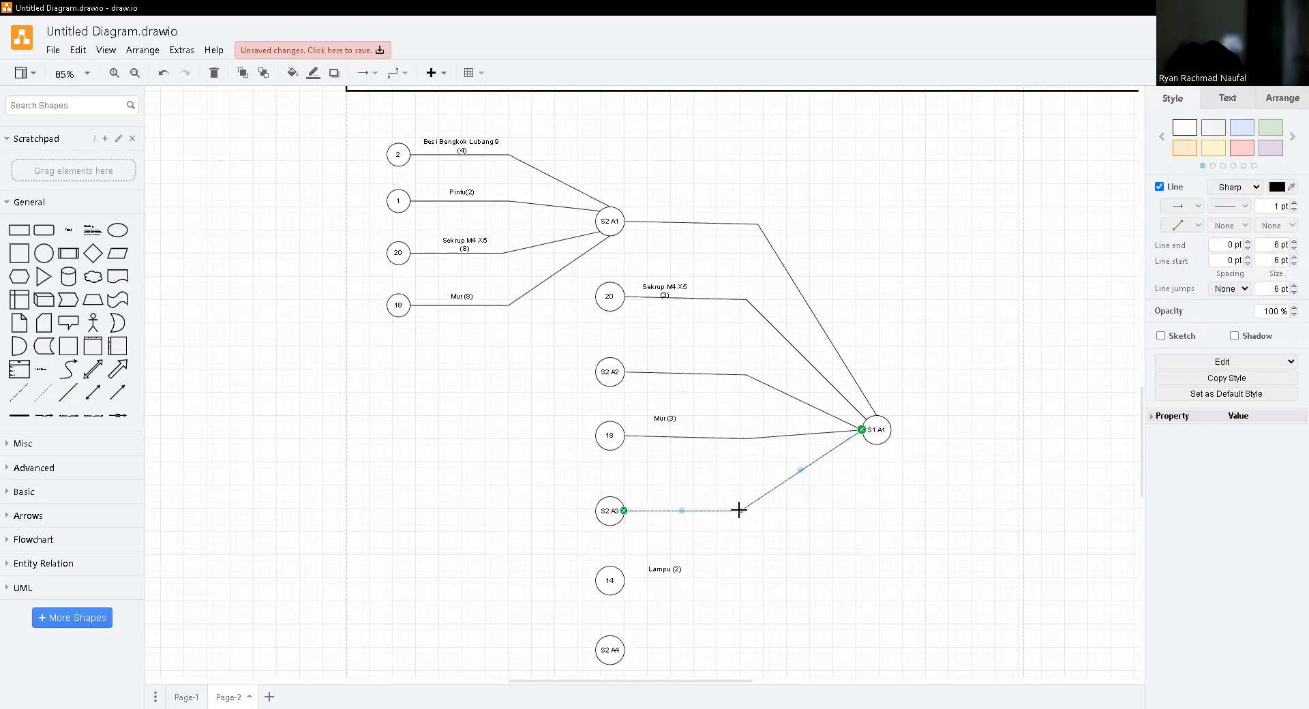
{"action": "left_click", "coordinate": [755, 535]}
{"action": "left_click", "coordinate": [744, 375]}
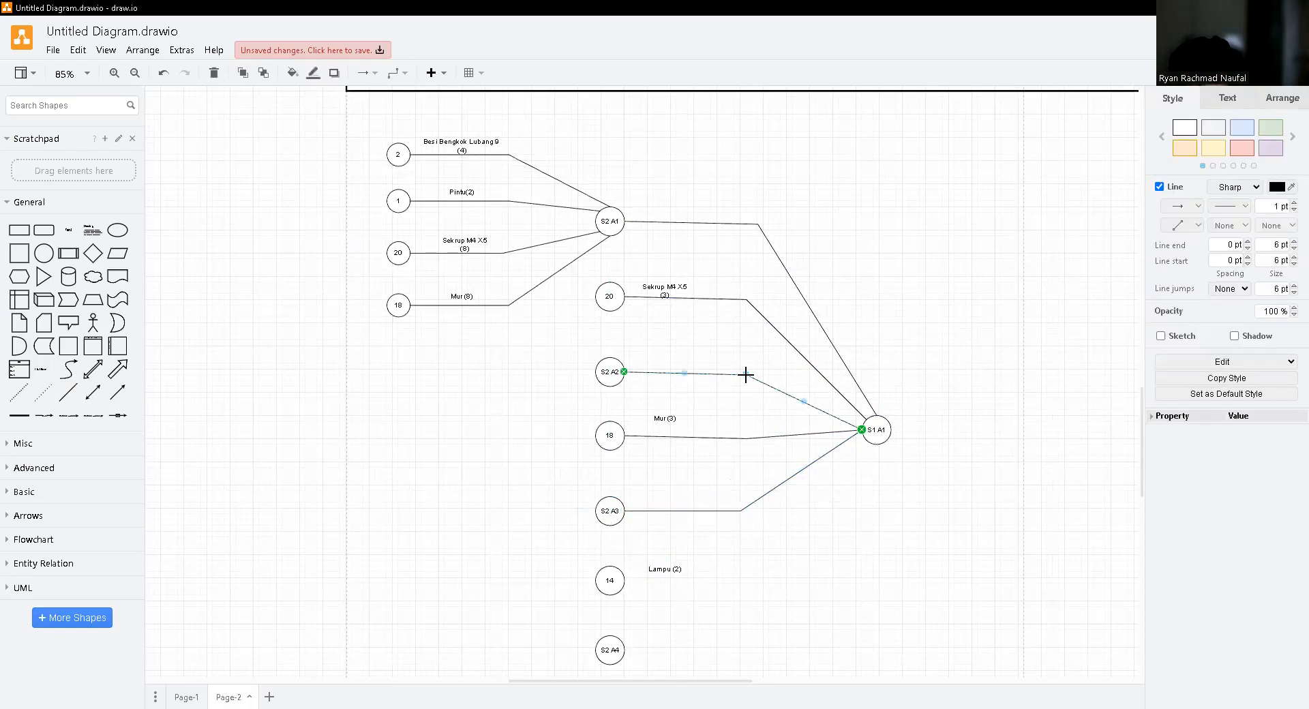
{"action": "left_click_drag", "start_coordinate": [744, 371], "coordinate": [744, 371]}
{"action": "left_click", "coordinate": [748, 418]}
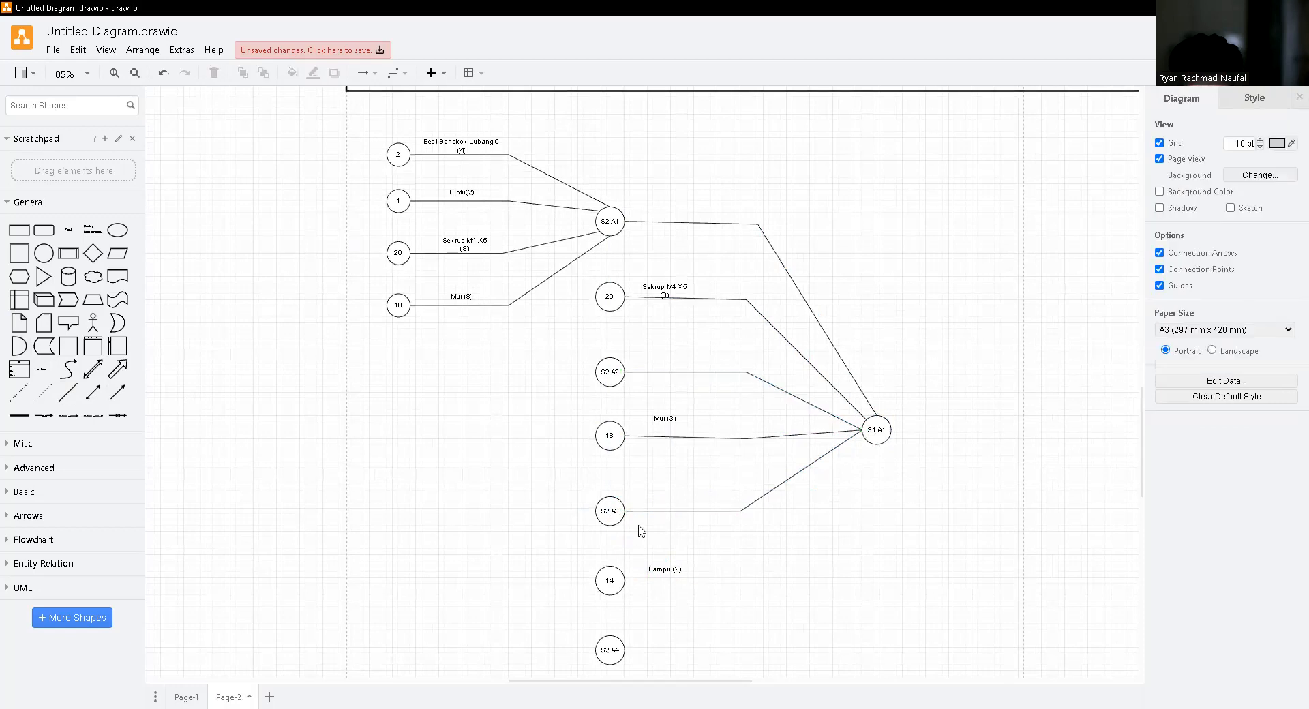
- Connect circle 14, Lampu (2), to the lower edge of S1 A1 with a line bent under the label
{"action": "left_click_drag", "start_coordinate": [68, 392], "coordinate": [623, 580]}
{"action": "mouse_move", "coordinate": [780, 542]}
{"action": "left_mouse_down"}
{"action": "mouse_move", "coordinate": [864, 462]}
{"action": "mouse_move", "coordinate": [865, 441]}
{"action": "left_mouse_up"}
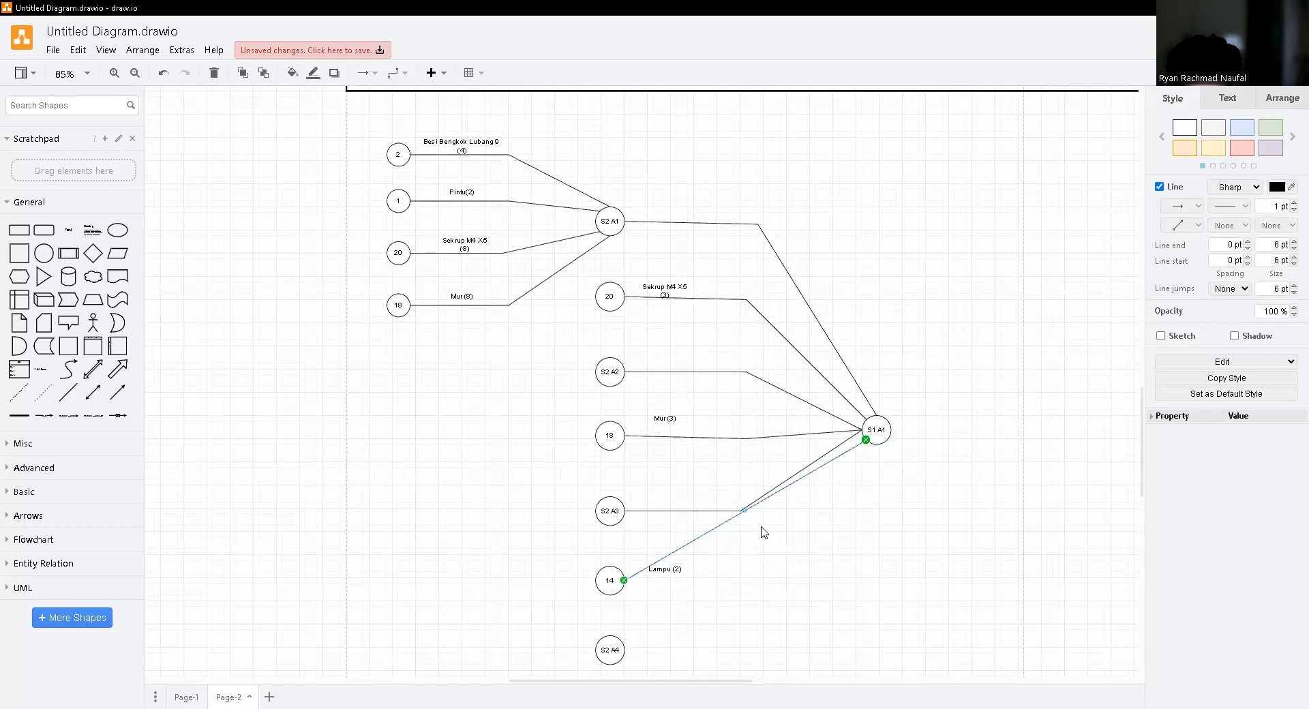
{"action": "left_click_drag", "start_coordinate": [744, 510], "coordinate": [740, 580]}
{"action": "left_click", "coordinate": [629, 637]}
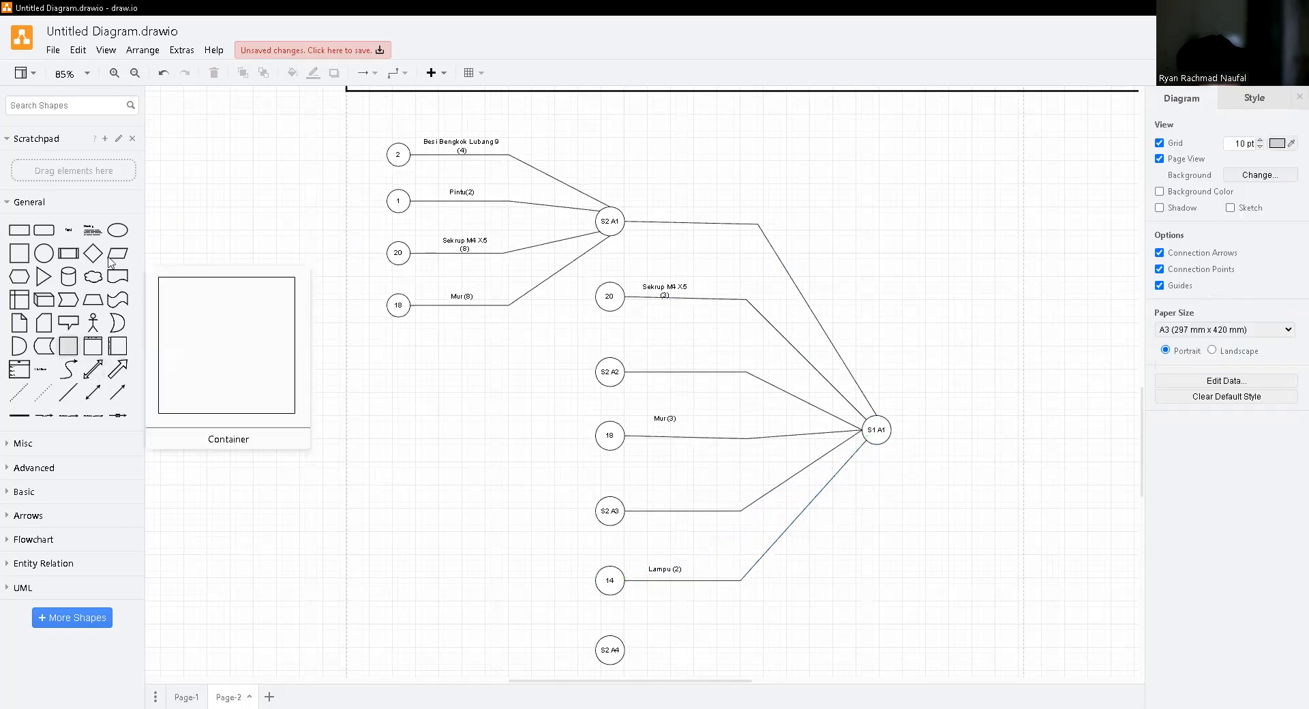
- Connect circle S2 A4 to the bottom of S1 A1 with a bent line
{"action": "left_click_drag", "start_coordinate": [690, 565], "coordinate": [624, 650]}
{"action": "left_click_drag", "start_coordinate": [722, 619], "coordinate": [878, 441]}
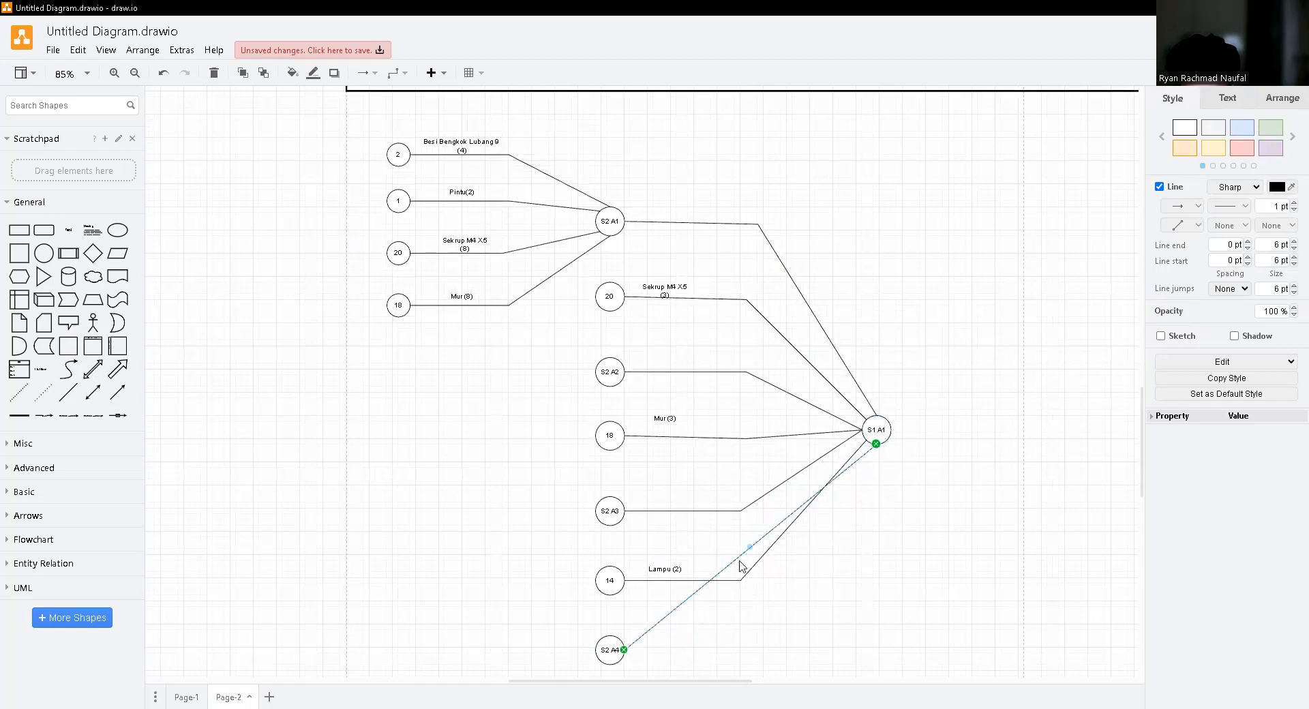
{"action": "left_click_drag", "start_coordinate": [749, 547], "coordinate": [749, 655]}
{"action": "left_click", "coordinate": [868, 615]}
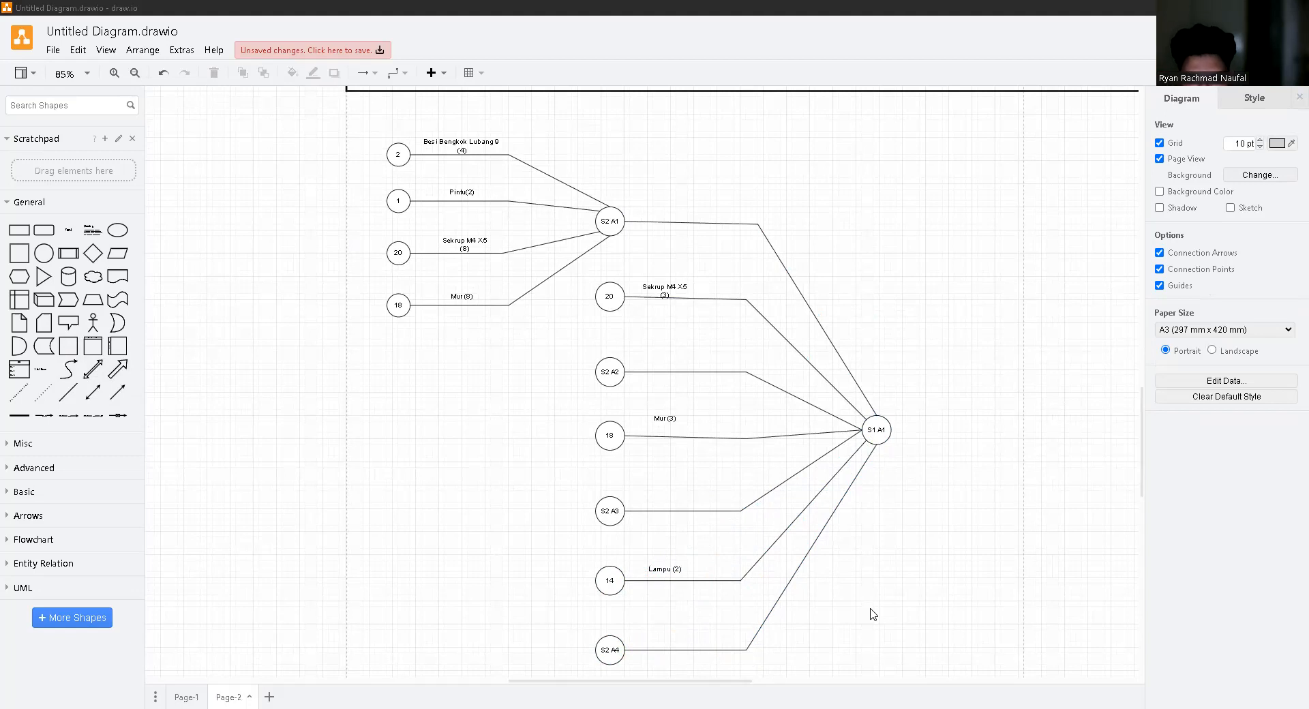
- Place a new assembly circle labelled S1 A2 below S1 A1, lower than the S2 A4 row
{"action": "scroll", "coordinate": [871, 613], "scroll_direction": "down", "scroll_amount": 2}
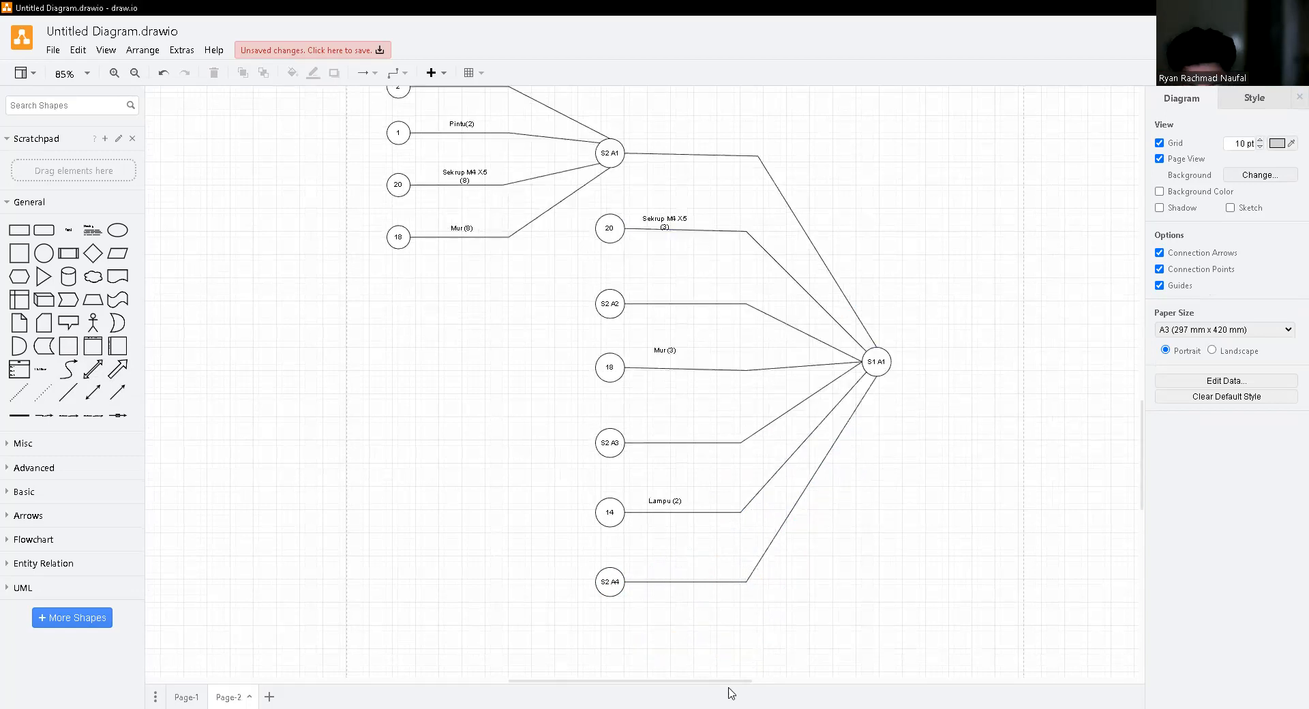
{"action": "left_click_drag", "start_coordinate": [727, 684], "coordinate": [767, 676]}
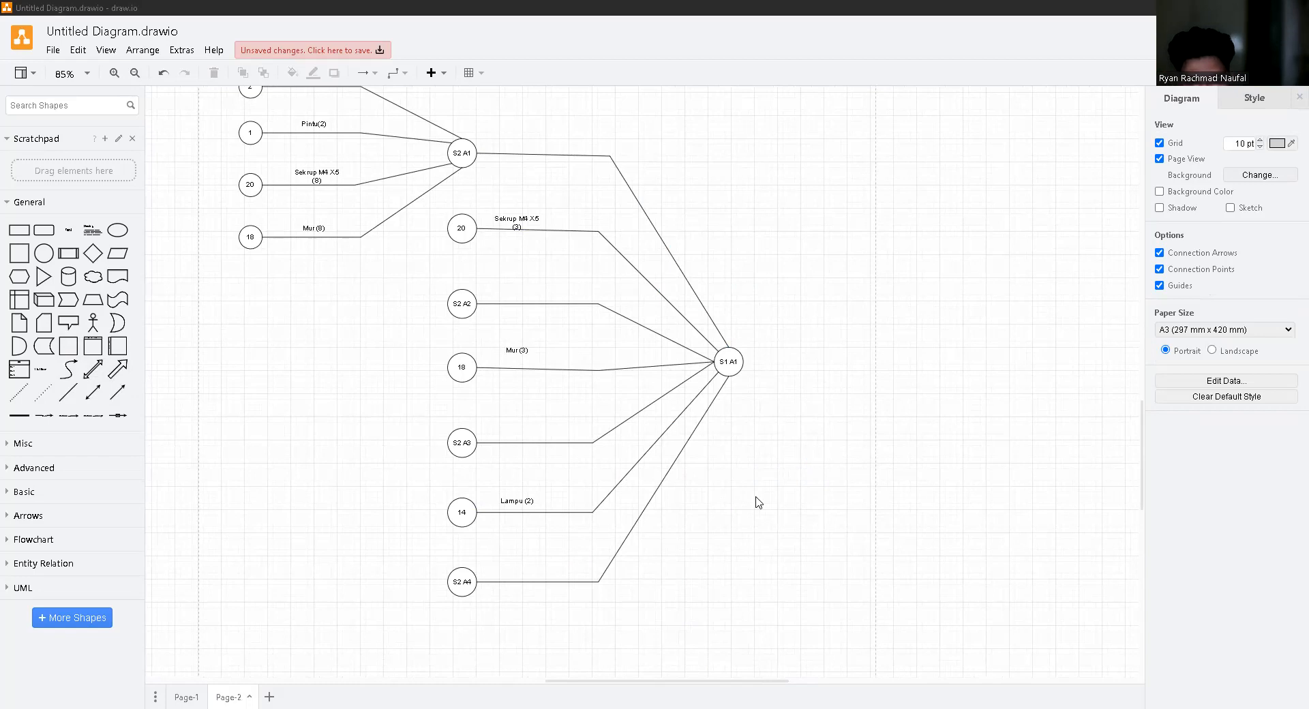
{"action": "scroll", "coordinate": [767, 494], "scroll_direction": "up", "scroll_amount": 2}
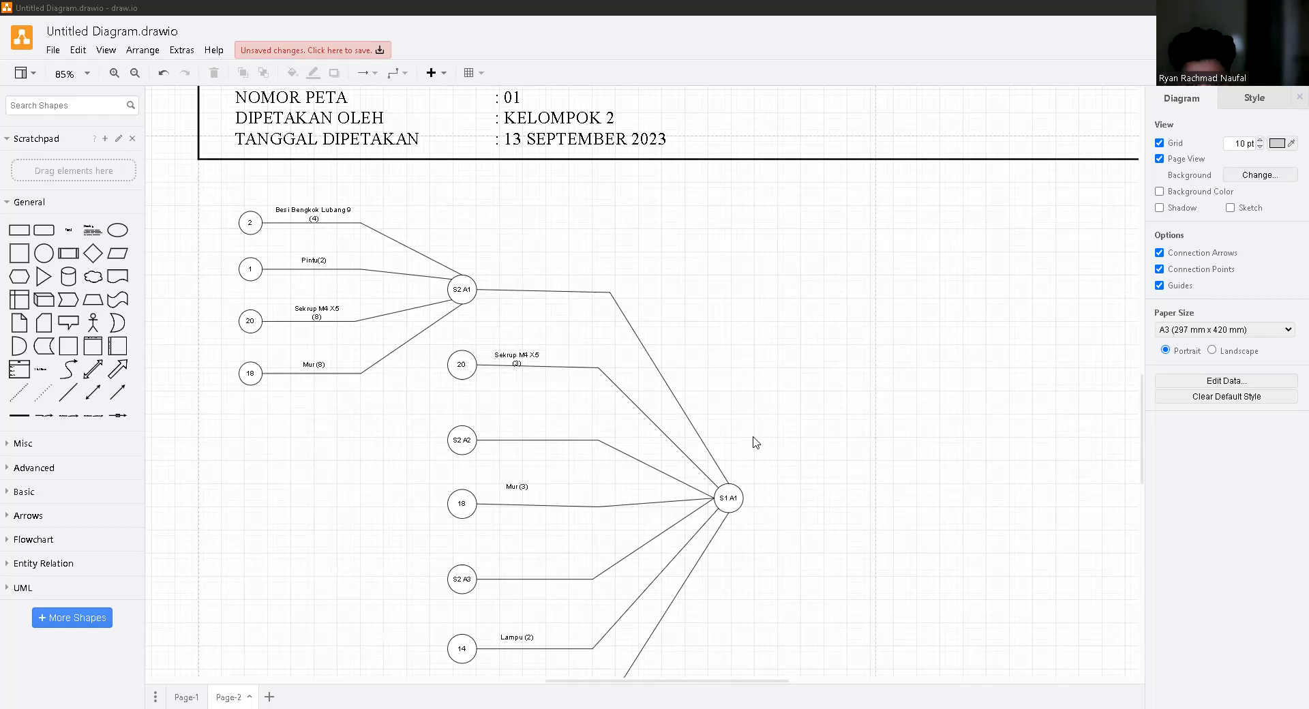
{"action": "scroll", "coordinate": [651, 396], "scroll_direction": "down", "scroll_amount": 6}
{"action": "left_click_drag", "start_coordinate": [651, 396], "coordinate": [730, 394]}
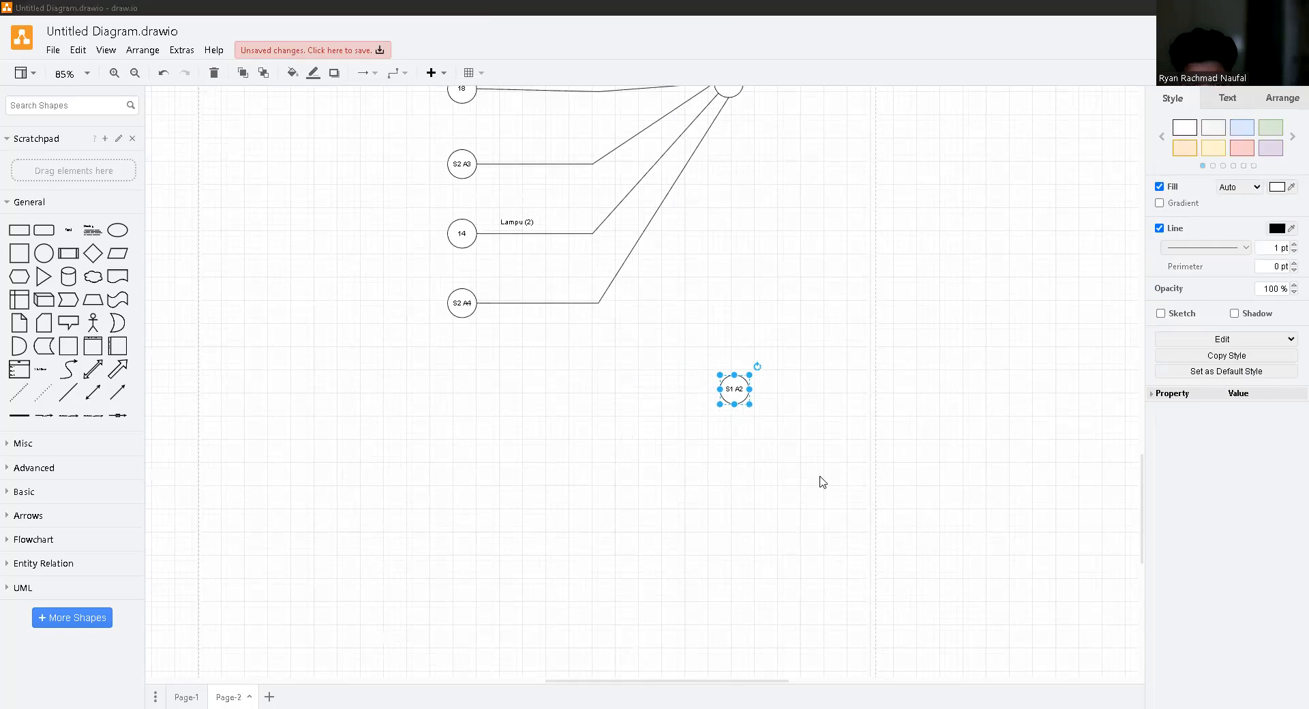
{"action": "scroll", "coordinate": [745, 439], "scroll_direction": "down", "scroll_amount": 4}
{"action": "left_click_drag", "start_coordinate": [744, 439], "coordinate": [739, 334]}
{"action": "scroll", "coordinate": [807, 370], "scroll_direction": "up", "scroll_amount": 4}
{"action": "scroll", "coordinate": [791, 450], "scroll_direction": "up", "scroll_amount": 5}
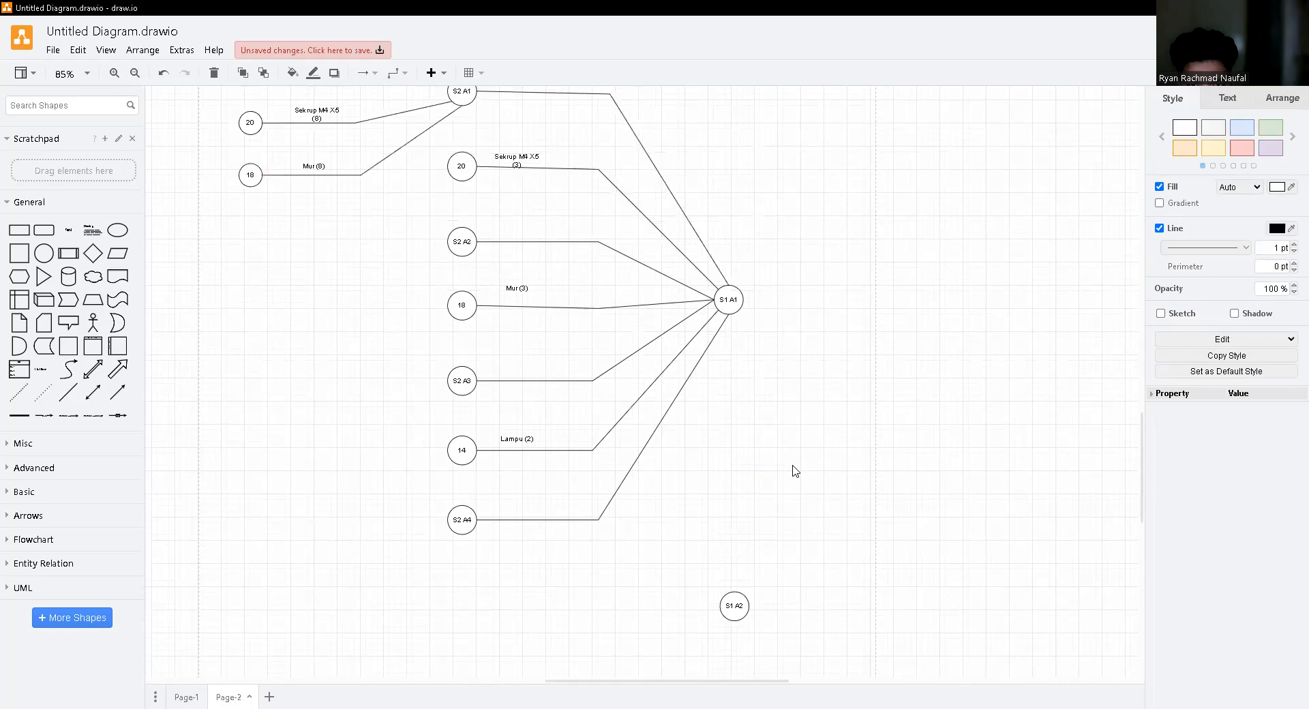
- Add an assembly circle labelled S1 A3 well below S1 A2, and move S1 A2 up into line with S1 A1
{"action": "scroll", "coordinate": [795, 471], "scroll_direction": "down", "scroll_amount": 4}
{"action": "scroll", "coordinate": [795, 470], "scroll_direction": "down", "scroll_amount": 1}
{"action": "scroll", "coordinate": [794, 505], "scroll_direction": "down", "scroll_amount": 1}
{"action": "left_click_drag", "start_coordinate": [750, 573], "coordinate": [748, 605]}
{"action": "left_click", "coordinate": [820, 514]}
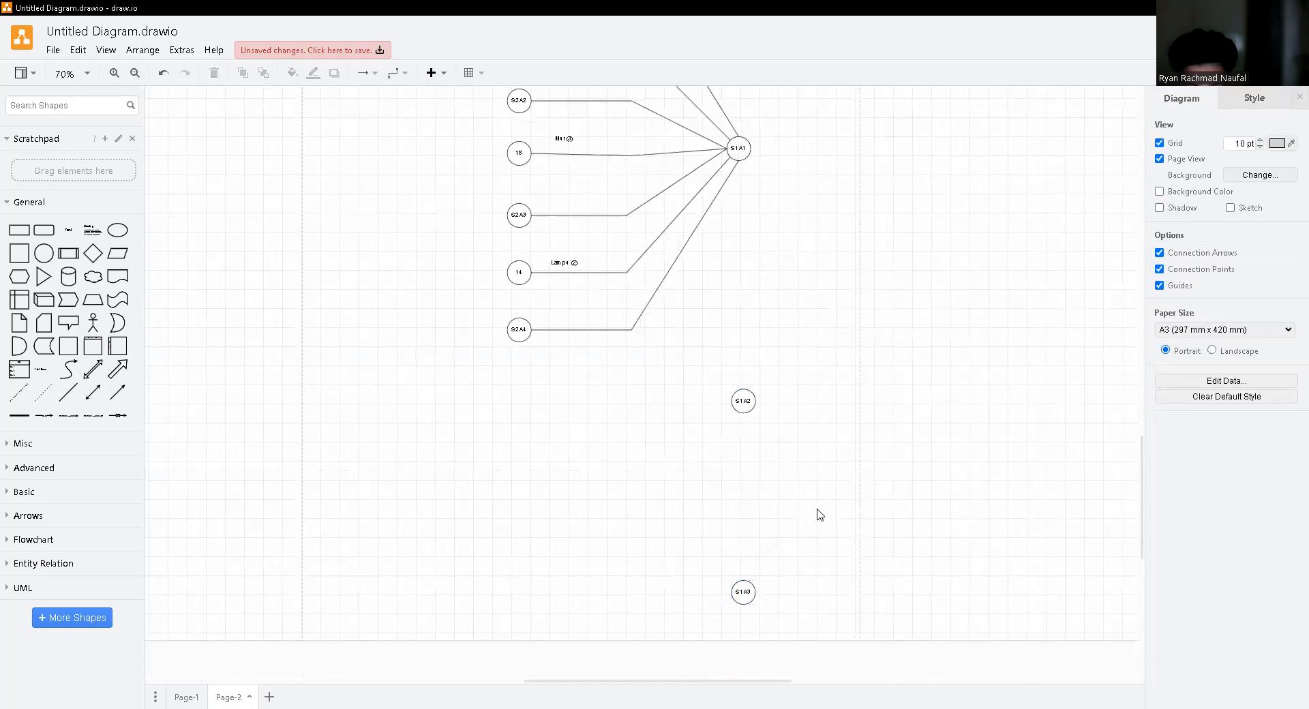
{"action": "left_click_drag", "start_coordinate": [740, 404], "coordinate": [735, 385]}
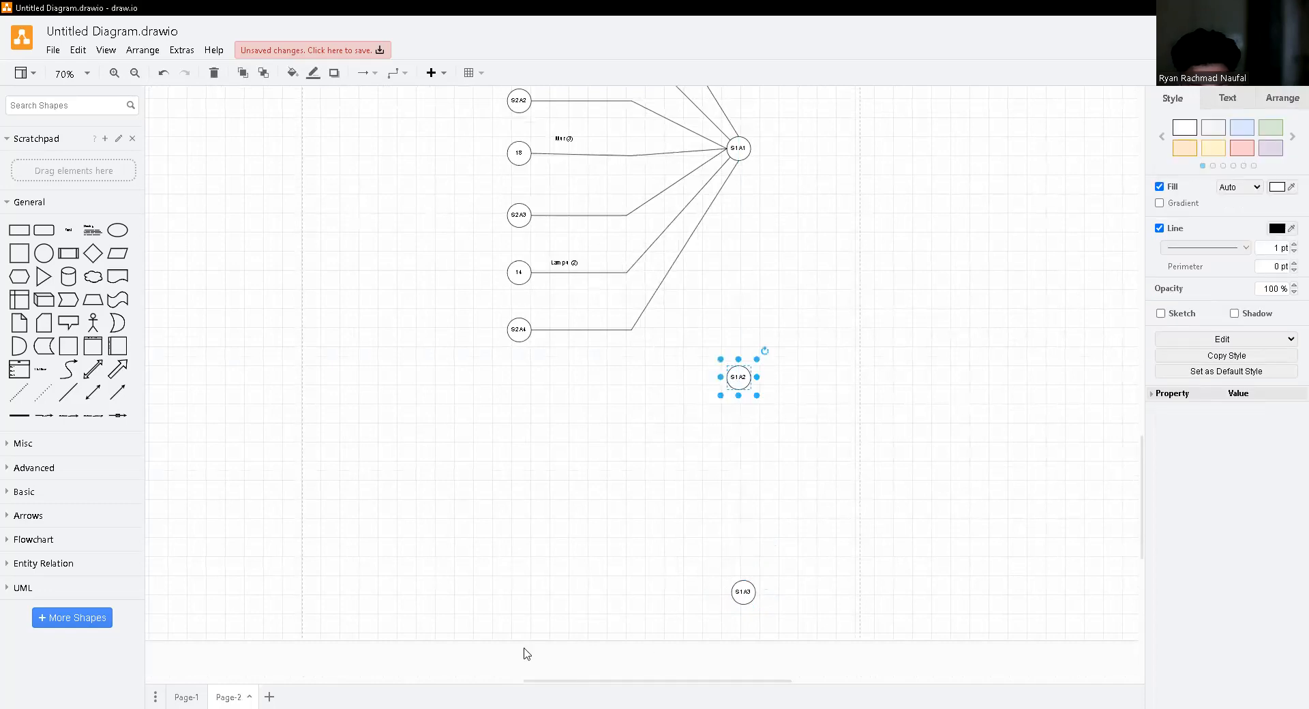
- Check the level 1 parts on Page-1, then add circle 20 labelled Sekrup M4 X5 between S1 A1 and S1 A2 on Page-2
{"action": "left_click", "coordinate": [186, 696]}
{"action": "scroll", "coordinate": [651, 654], "scroll_direction": "down", "scroll_amount": 1}
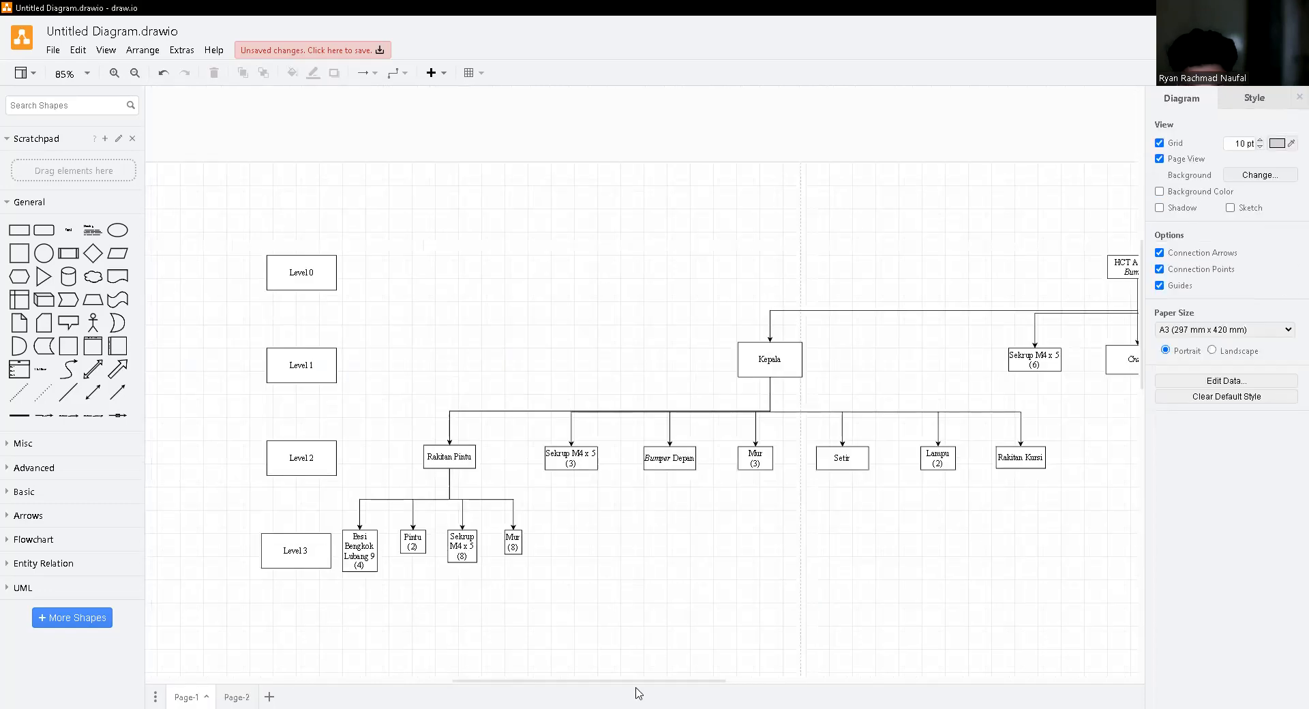
{"action": "left_click_drag", "start_coordinate": [686, 680], "coordinate": [829, 680]}
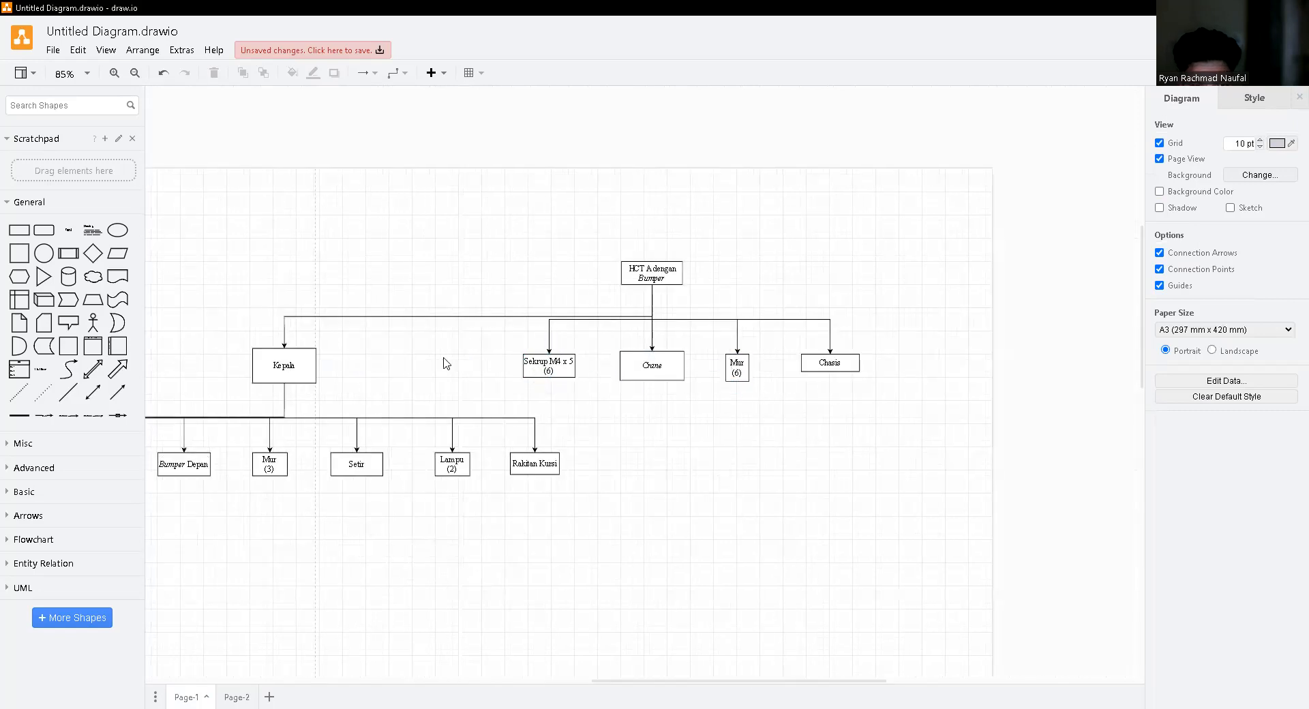
{"action": "left_click", "coordinate": [228, 694]}
{"action": "scroll", "coordinate": [669, 597], "scroll_direction": "up", "scroll_amount": 2}
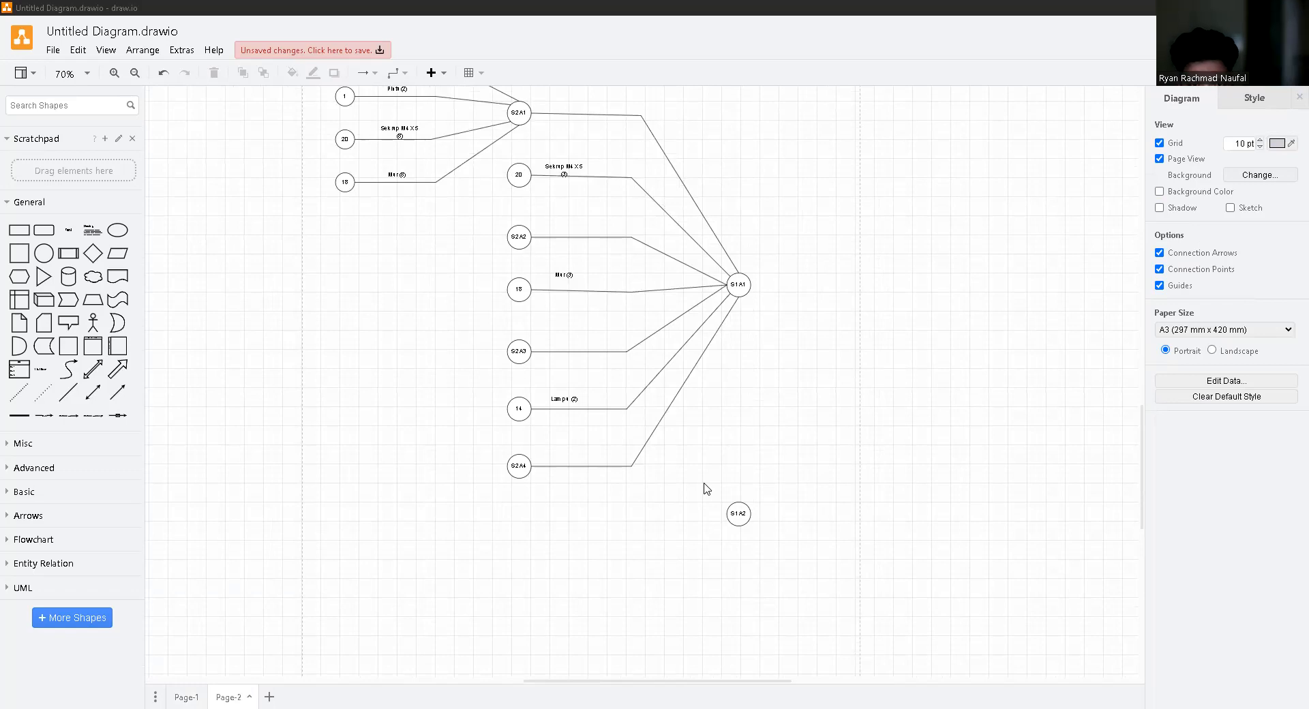
{"action": "left_click_drag", "start_coordinate": [738, 308], "coordinate": [740, 396]}
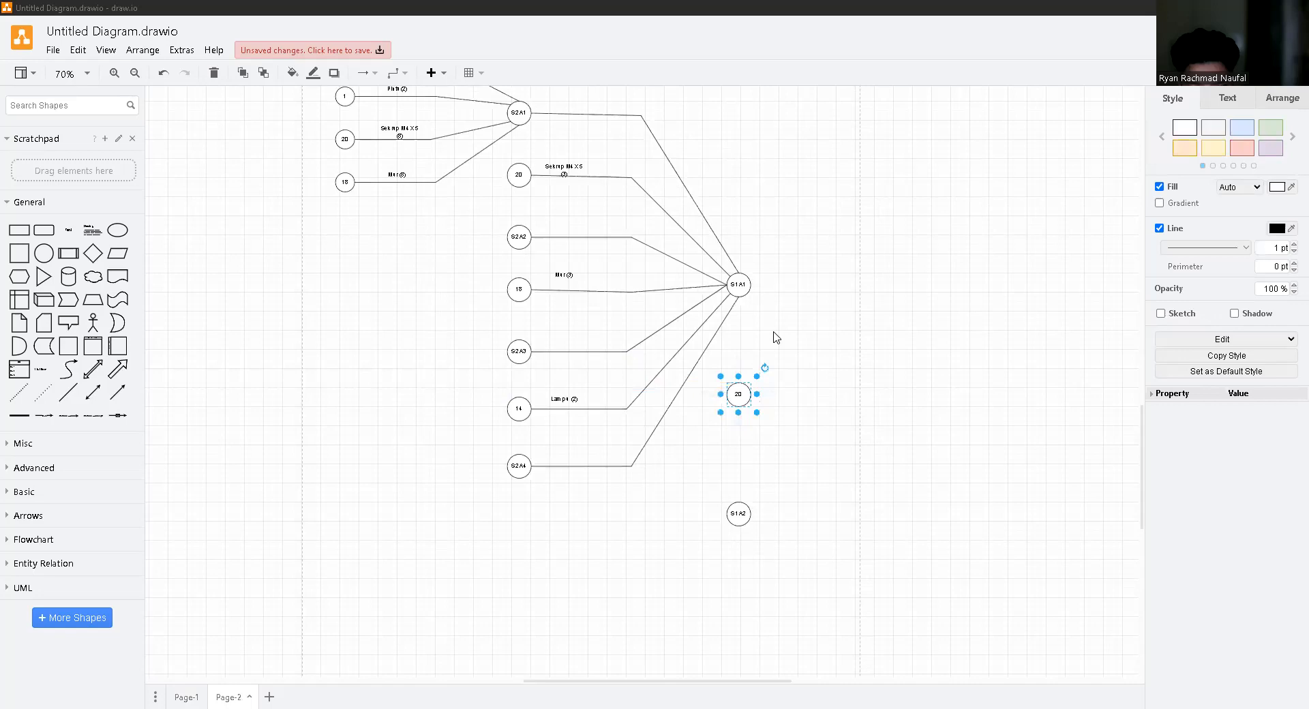
{"action": "left_click_drag", "start_coordinate": [571, 177], "coordinate": [746, 409]}
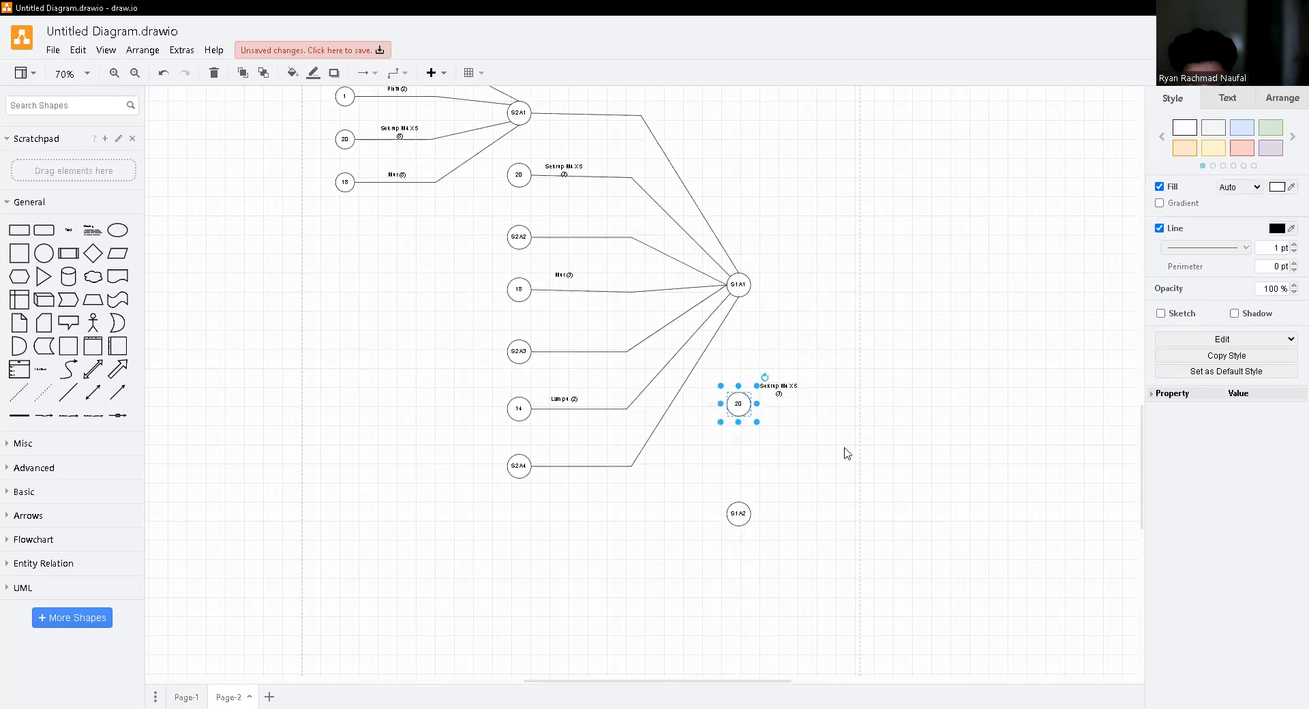
{"action": "left_click", "coordinate": [830, 469]}
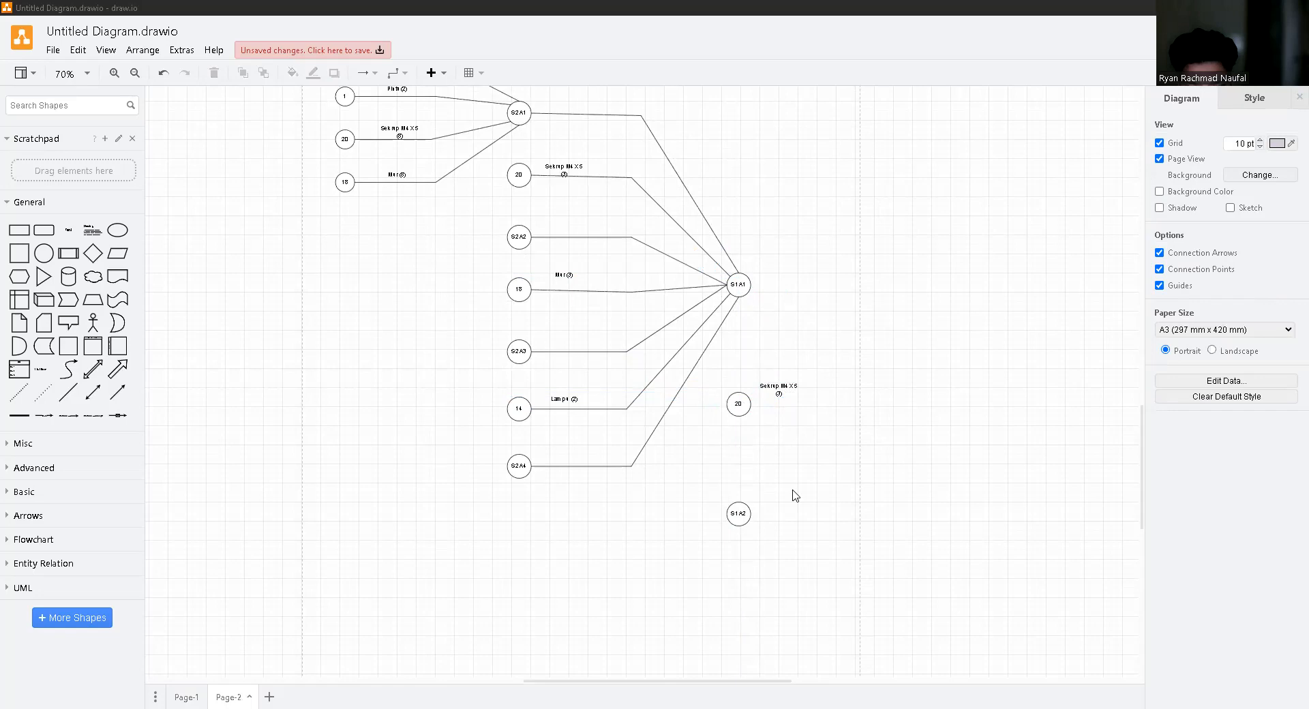
- Add circle 18 with a Mur label beside it between S1 A2 and S1 A3
{"action": "left_click_drag", "start_coordinate": [743, 416], "coordinate": [745, 411]}
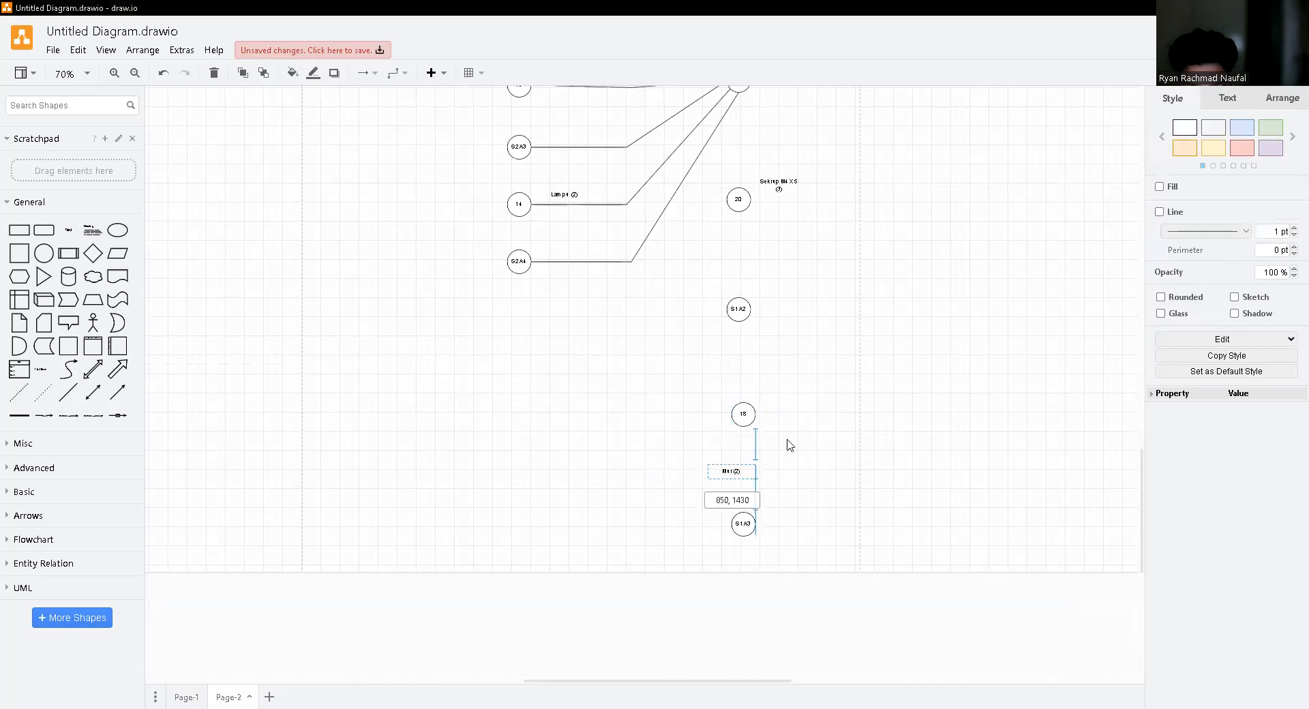
{"action": "left_click_drag", "start_coordinate": [786, 447], "coordinate": [789, 407]}
{"action": "left_click", "coordinate": [818, 382]}
{"action": "scroll", "coordinate": [824, 418], "scroll_direction": "up", "scroll_amount": 3}
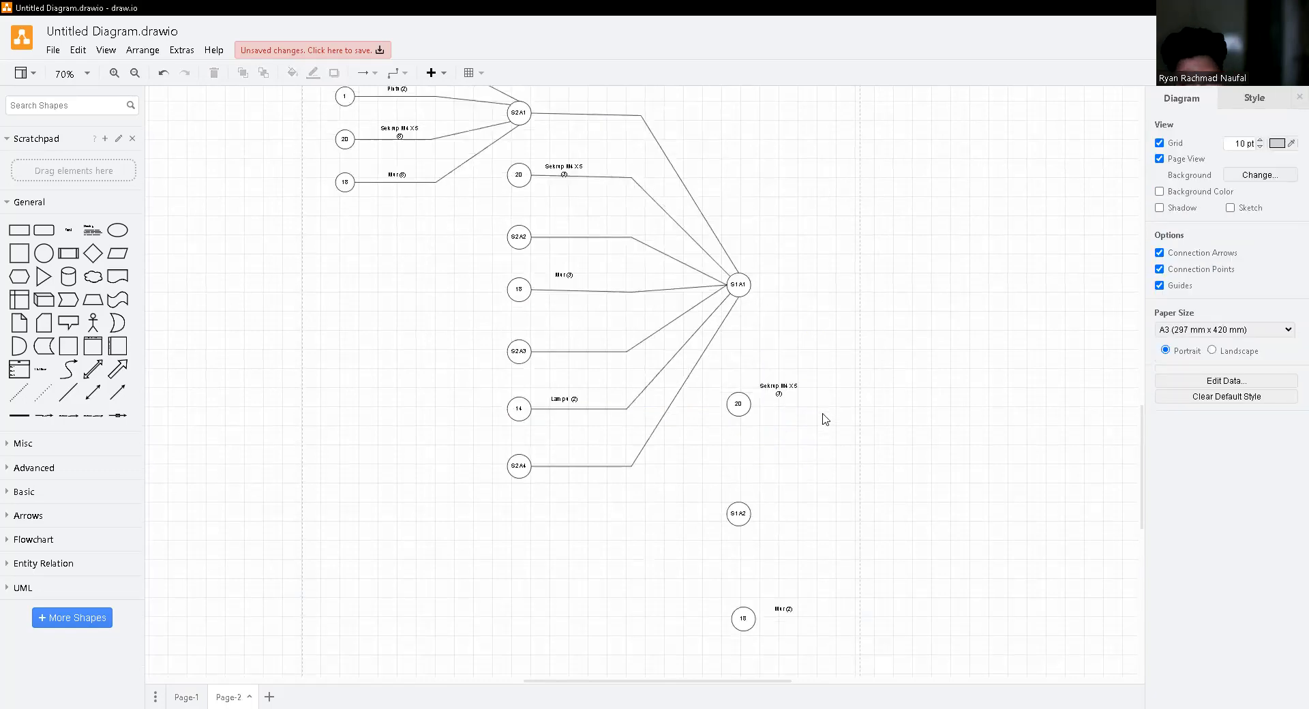
- Align circles S1 A2, 20 and S1 A1 vertically with circles 18 and S1 A3
{"action": "scroll", "coordinate": [825, 418], "scroll_direction": "down", "scroll_amount": 2}
{"action": "scroll", "coordinate": [825, 419], "scroll_direction": "down", "scroll_amount": 1}
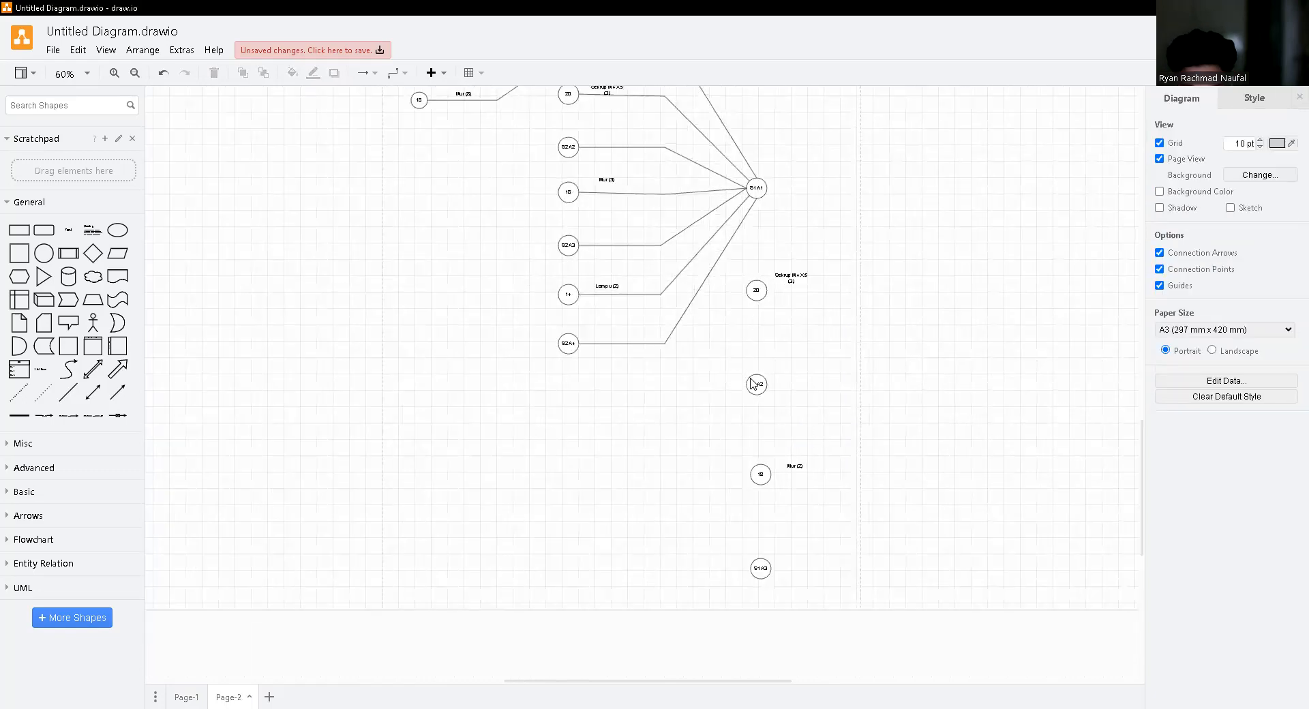
{"action": "left_click_drag", "start_coordinate": [754, 379], "coordinate": [760, 385]}
{"action": "key", "text": "ctrl+z"}
{"action": "left_click", "coordinate": [756, 291]}
{"action": "left_click_drag", "start_coordinate": [757, 291], "coordinate": [762, 297]}
{"action": "left_click", "coordinate": [756, 189]}
{"action": "left_click_drag", "start_coordinate": [756, 189], "coordinate": [760, 190]}
{"action": "left_click", "coordinate": [857, 343]}
{"action": "left_click_drag", "start_coordinate": [810, 467], "coordinate": [790, 470]}
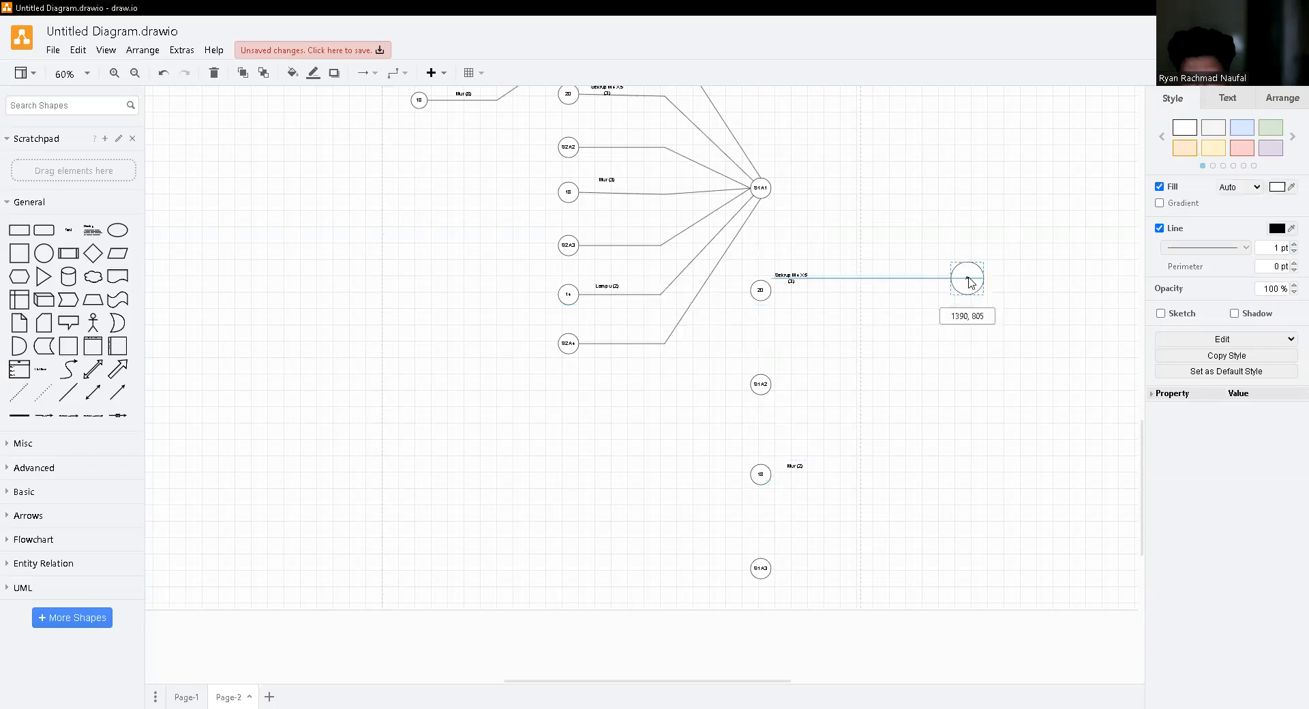
- Place a larger final assembly circle labelled A to the right of the S1 column, slightly lower than S1 A2
{"action": "left_click_drag", "start_coordinate": [968, 280], "coordinate": [967, 289]}
{"action": "scroll", "coordinate": [952, 455], "scroll_direction": "down", "scroll_amount": 1}
{"action": "scroll", "coordinate": [961, 549], "scroll_direction": "up", "scroll_amount": 2}
{"action": "scroll", "coordinate": [971, 575], "scroll_direction": "up", "scroll_amount": 2}
{"action": "left_click_drag", "start_coordinate": [973, 503], "coordinate": [974, 591]}
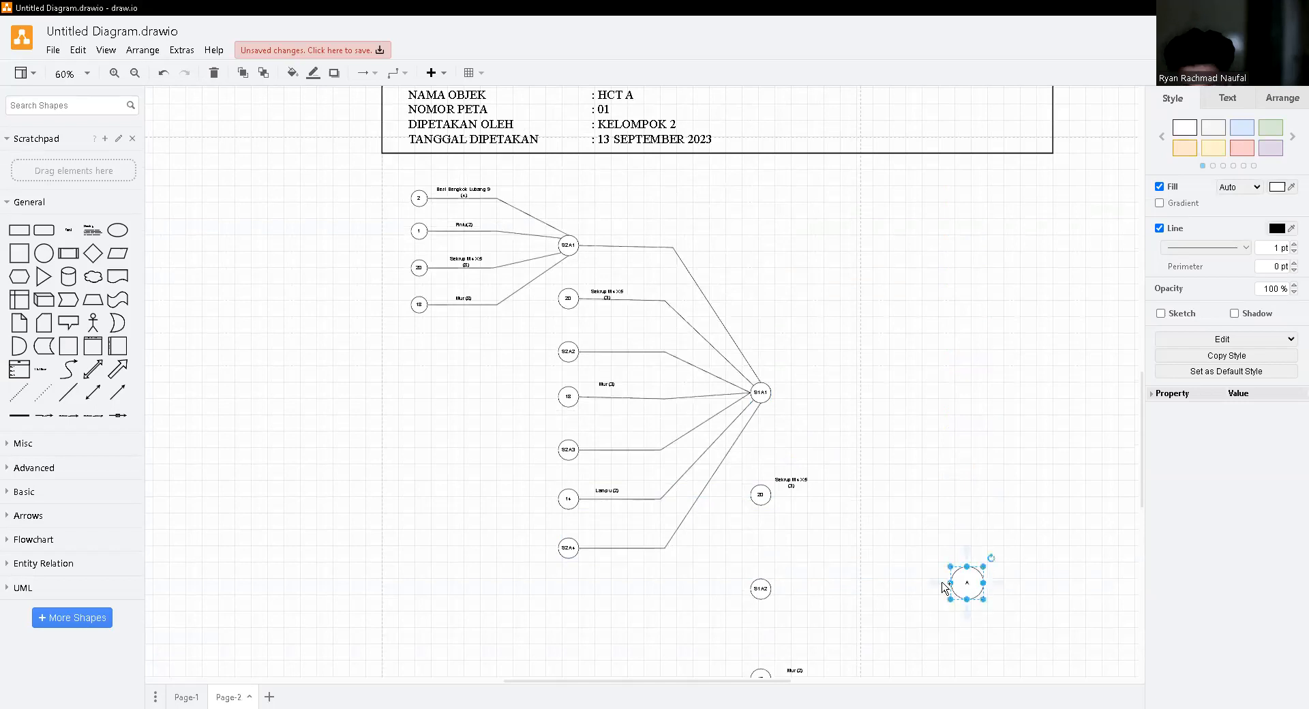
{"action": "scroll", "coordinate": [970, 522], "scroll_direction": "down", "scroll_amount": 1}
{"action": "left_click_drag", "start_coordinate": [972, 516], "coordinate": [966, 475]}
{"action": "left_click", "coordinate": [944, 521]}
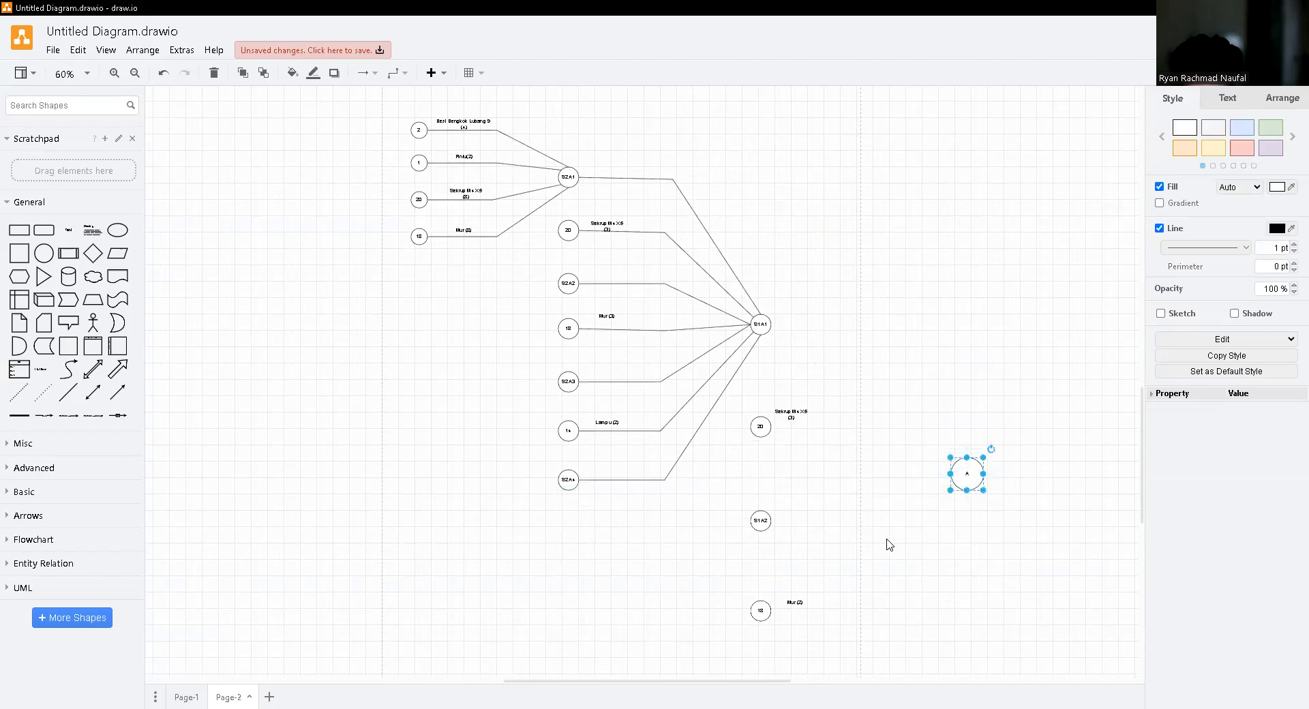
{"action": "scroll", "coordinate": [890, 545], "scroll_direction": "down", "scroll_amount": 2}
{"action": "left_click_drag", "start_coordinate": [961, 339], "coordinate": [977, 422]}
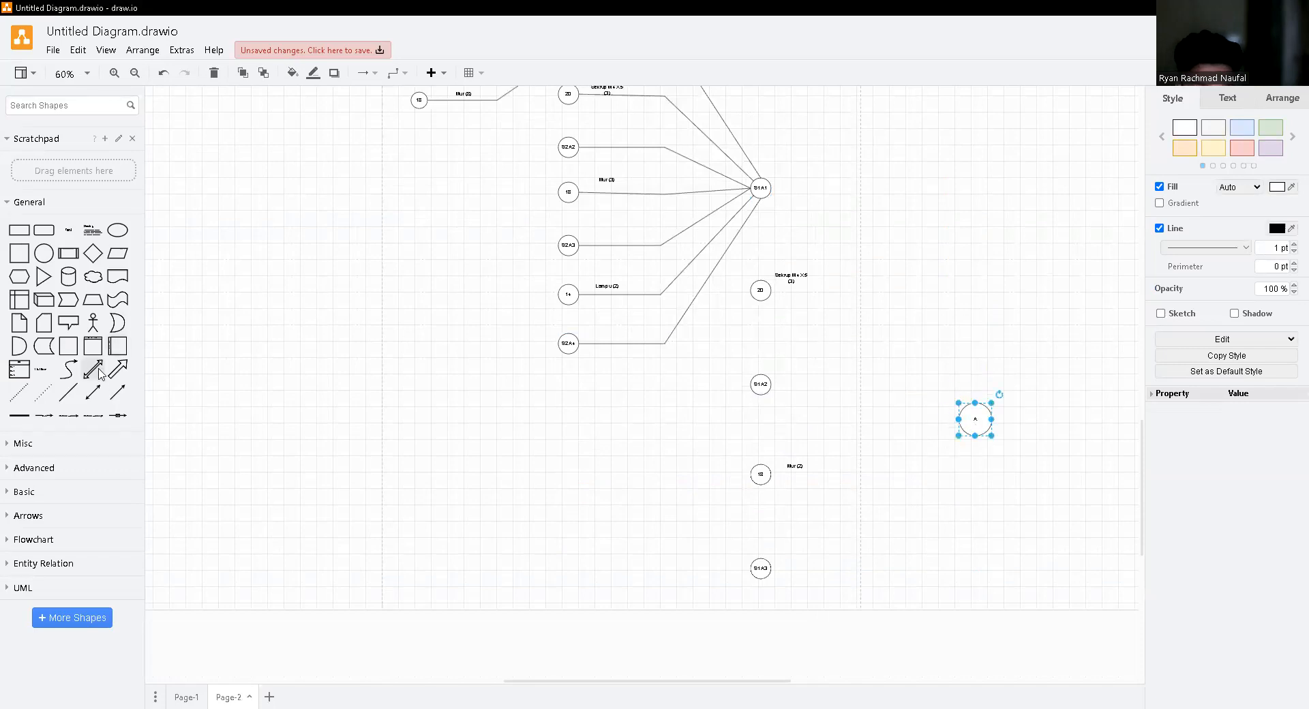
- Connect S1 A1 to the top of circle A with a line that runs horizontally before bending down
{"action": "left_click_drag", "start_coordinate": [407, 354], "coordinate": [777, 188]}
{"action": "left_click_drag", "start_coordinate": [856, 173], "coordinate": [974, 402]}
{"action": "left_click_drag", "start_coordinate": [867, 292], "coordinate": [885, 189]}
- Connect circle 20, Sekrup M4 X5, to the upper-left edge of circle A with a bent line
{"action": "left_click_drag", "start_coordinate": [68, 392], "coordinate": [771, 290]}
{"action": "left_click_drag", "start_coordinate": [868, 296], "coordinate": [964, 408]}
{"action": "left_click_drag", "start_coordinate": [866, 348], "coordinate": [865, 290]}
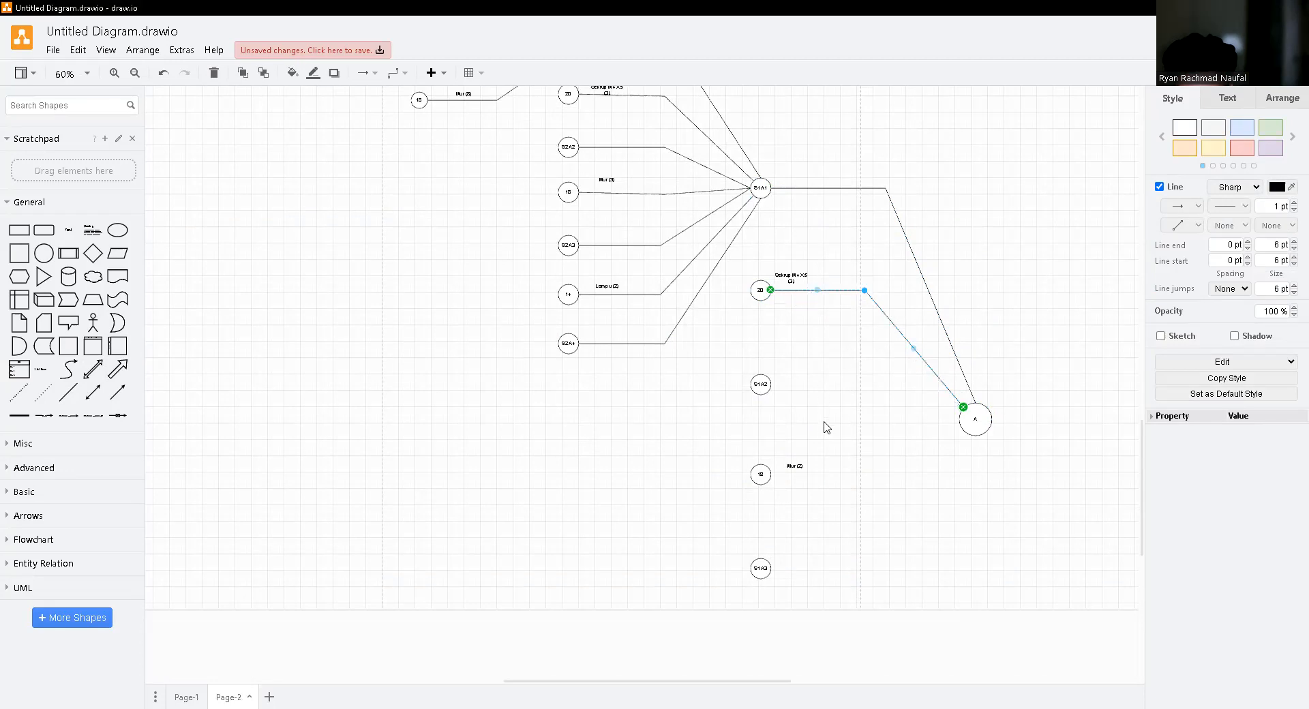
{"action": "left_click", "coordinate": [922, 419]}
- Connect S1 A2 to the left edge of circle A and raise A level with S1 A2 so the line runs straight
{"action": "left_click_drag", "start_coordinate": [68, 392], "coordinate": [764, 384]}
{"action": "left_click_drag", "start_coordinate": [869, 365], "coordinate": [960, 421]}
{"action": "left_click_drag", "start_coordinate": [974, 418], "coordinate": [976, 384]}
{"action": "left_click", "coordinate": [950, 438]}
- Connect circle 18, Mur, to the bottom of circle A with a line bent beyond the label
{"action": "left_click_drag", "start_coordinate": [97, 401], "coordinate": [770, 473]}
{"action": "left_click_drag", "start_coordinate": [902, 439], "coordinate": [975, 400]}
{"action": "left_click_drag", "start_coordinate": [872, 437], "coordinate": [872, 474]}
{"action": "left_click", "coordinate": [537, 489]}
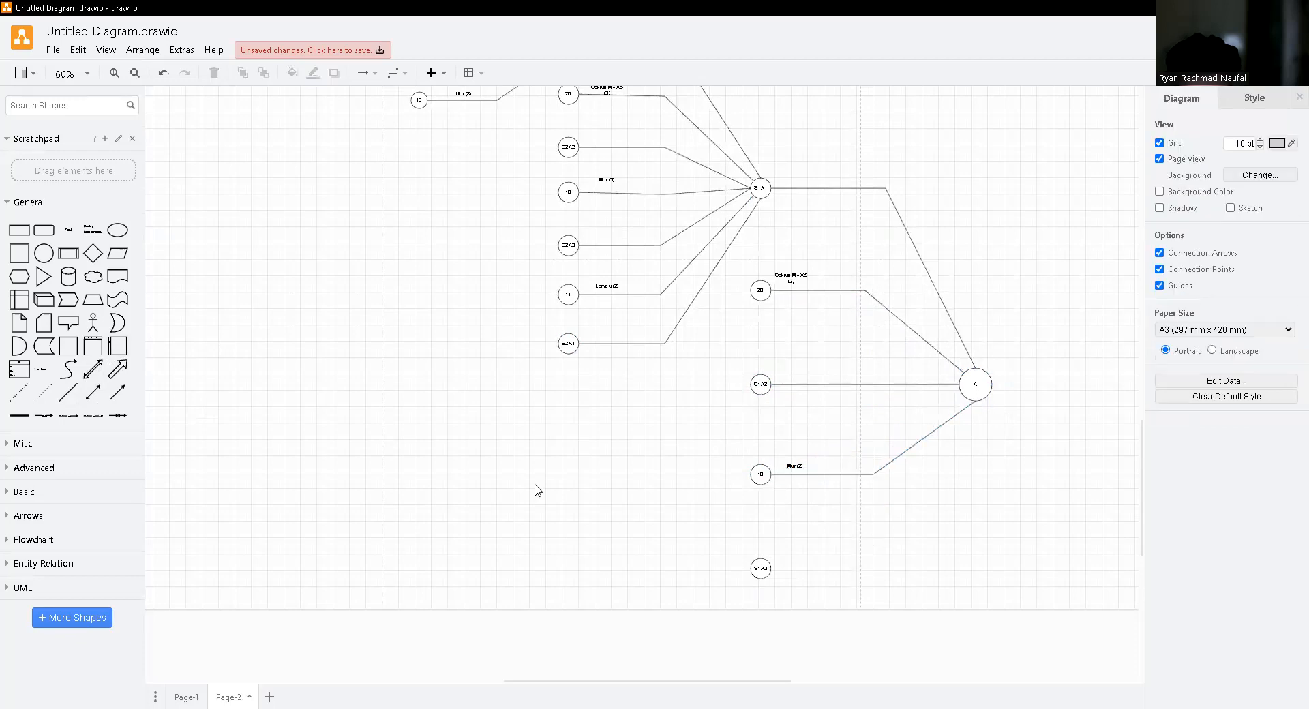
- Connect S1 A3 to the bottom of circle A with a bent line, and reattach the circle 18 connector to A's lower-left edge
{"action": "mouse_move", "coordinate": [117, 392]}
{"action": "left_mouse_down"}
{"action": "mouse_move", "coordinate": [788, 540]}
{"action": "mouse_move", "coordinate": [874, 535]}
{"action": "mouse_move", "coordinate": [768, 568]}
{"action": "left_mouse_up"}
{"action": "left_click_drag", "start_coordinate": [885, 524], "coordinate": [977, 401]}
{"action": "left_click_drag", "start_coordinate": [974, 403], "coordinate": [983, 468]}
{"action": "left_click", "coordinate": [957, 413]}
{"action": "left_click_drag", "start_coordinate": [974, 401], "coordinate": [962, 396]}
{"action": "left_click", "coordinate": [982, 468]}
{"action": "left_click_drag", "start_coordinate": [982, 469], "coordinate": [974, 401]}
{"action": "left_click_drag", "start_coordinate": [873, 484], "coordinate": [872, 568]}
{"action": "left_click", "coordinate": [927, 565]}
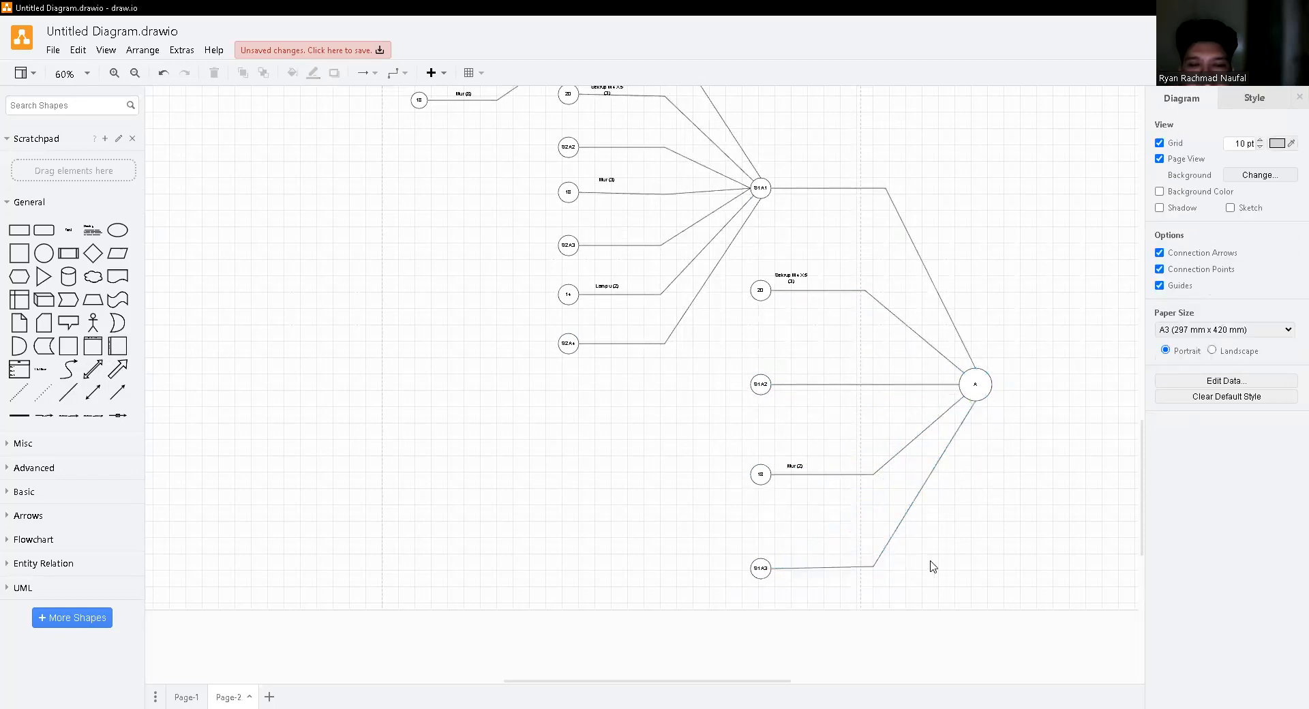
- Review the assembly chart, then switch to AC PRODUK A .drawio and examine its reference chart and Simbol/Keterangan legend table
{"action": "scroll", "coordinate": [935, 564], "scroll_direction": "down", "scroll_amount": 1}
{"action": "scroll", "coordinate": [939, 564], "scroll_direction": "up", "scroll_amount": 2}
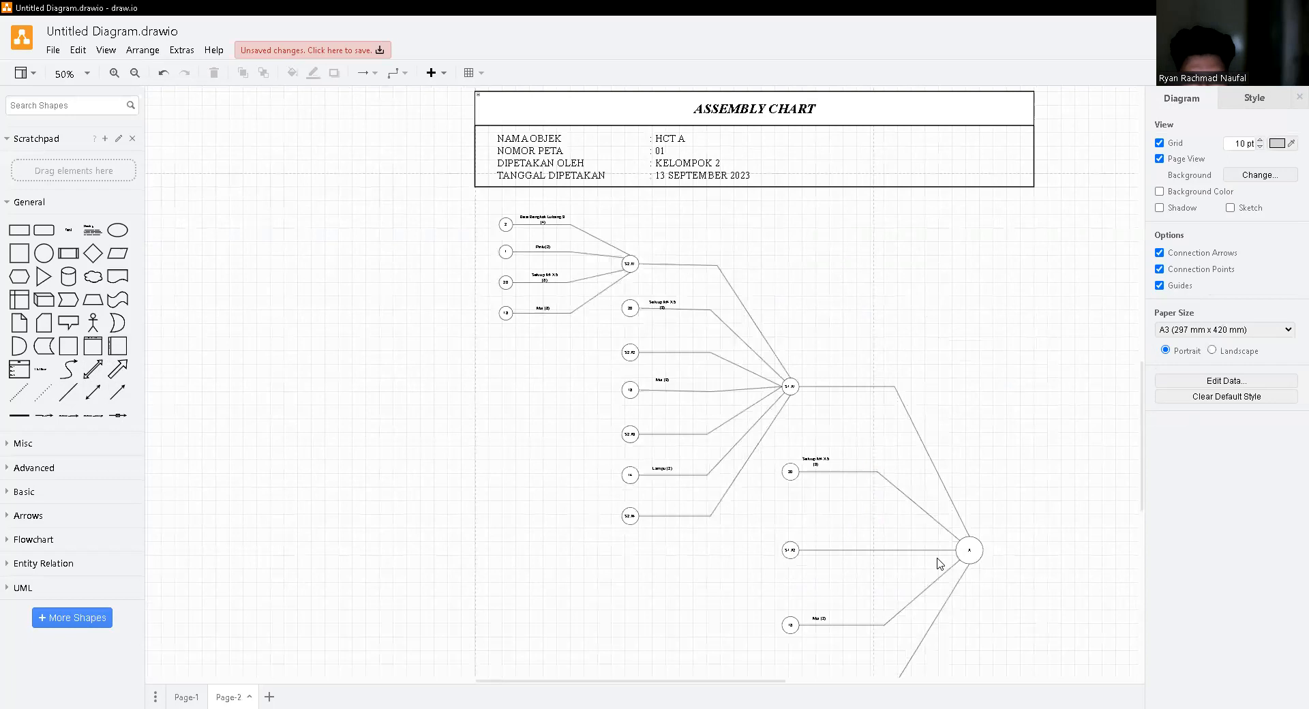
{"action": "scroll", "coordinate": [939, 563], "scroll_direction": "down", "scroll_amount": 1}
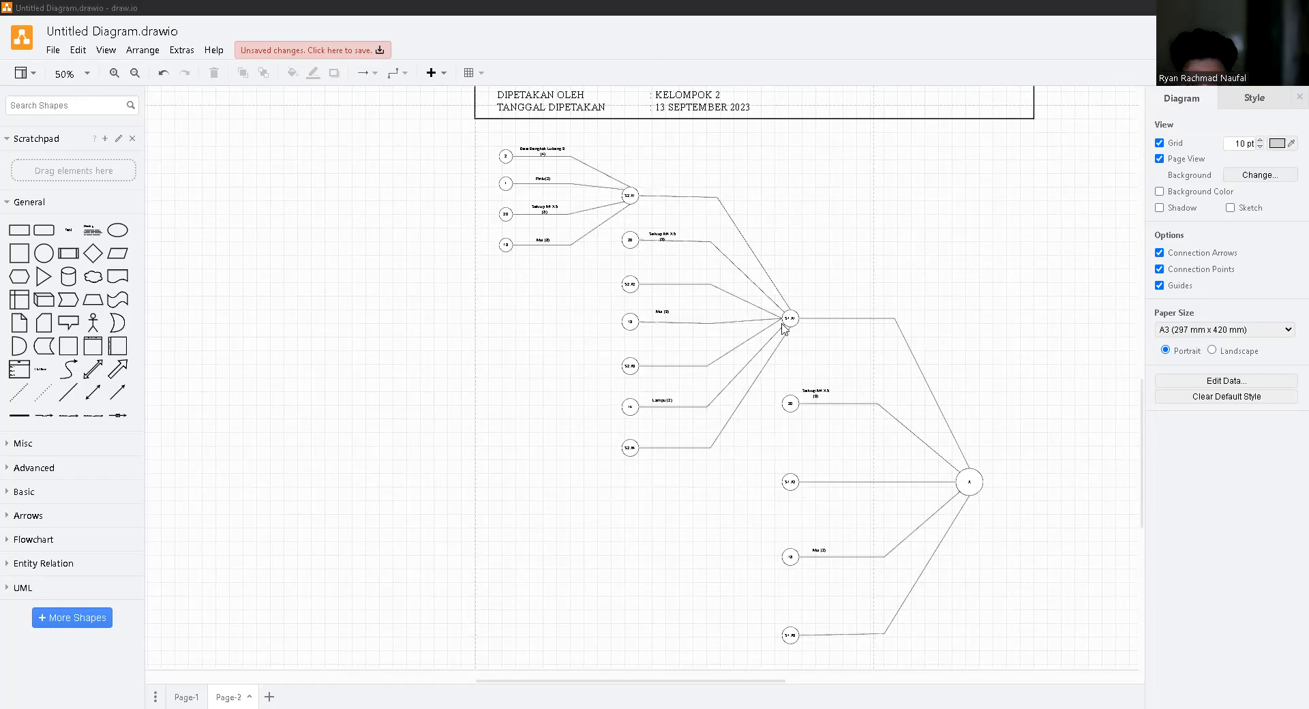
{"action": "key", "text": "alt+Tab"}
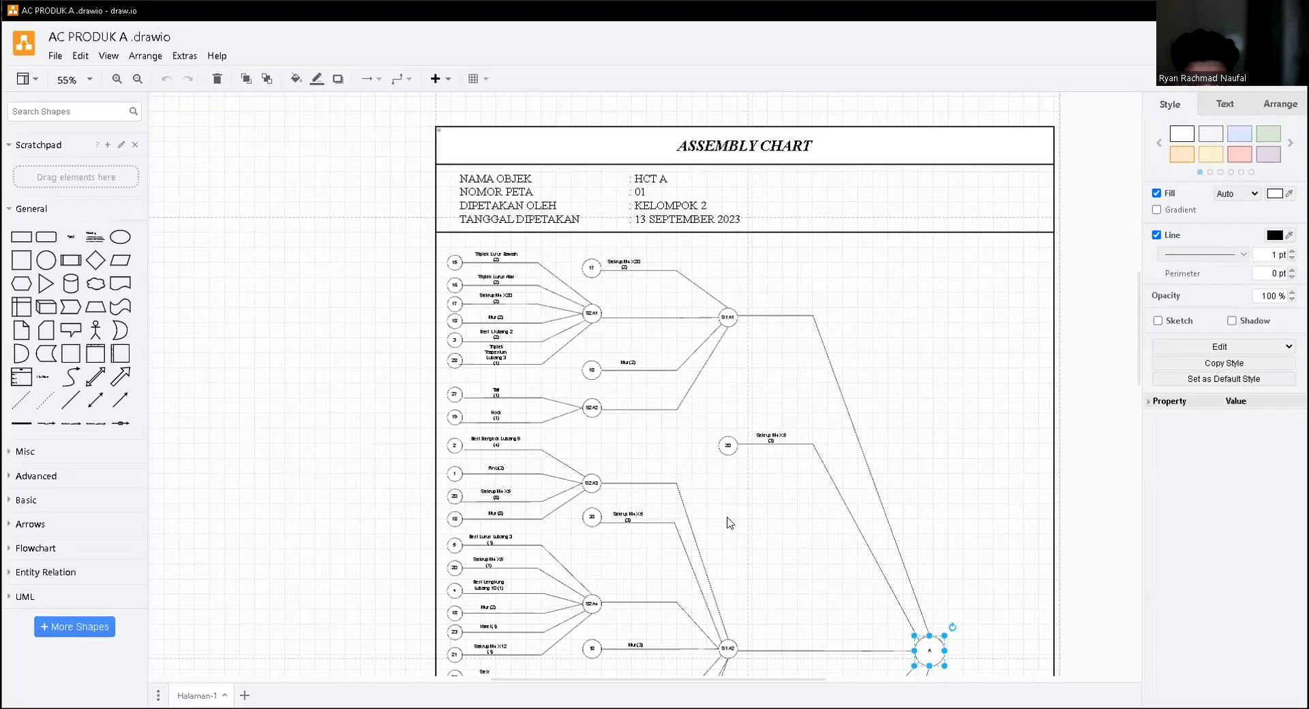
{"action": "scroll", "coordinate": [634, 408], "scroll_direction": "down", "scroll_amount": 5}
{"action": "scroll", "coordinate": [753, 407], "scroll_direction": "down", "scroll_amount": 10}
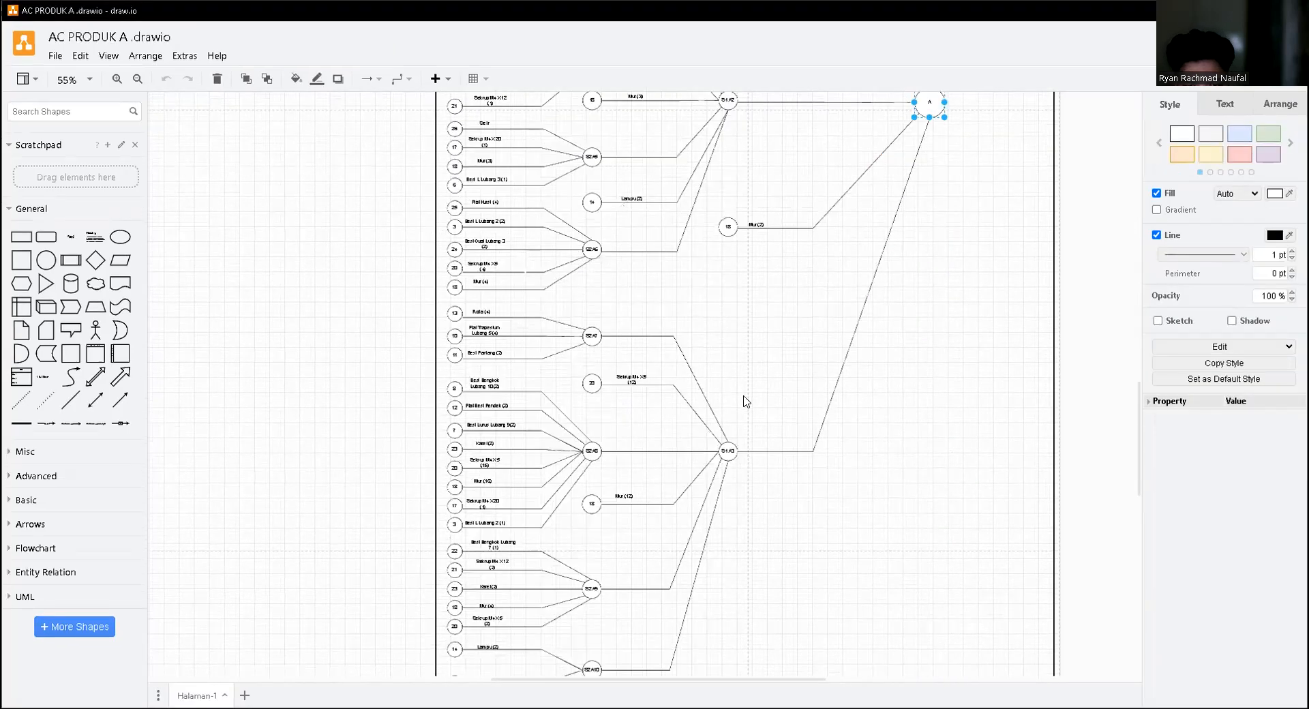
{"action": "scroll", "coordinate": [741, 407], "scroll_direction": "up", "scroll_amount": 2}
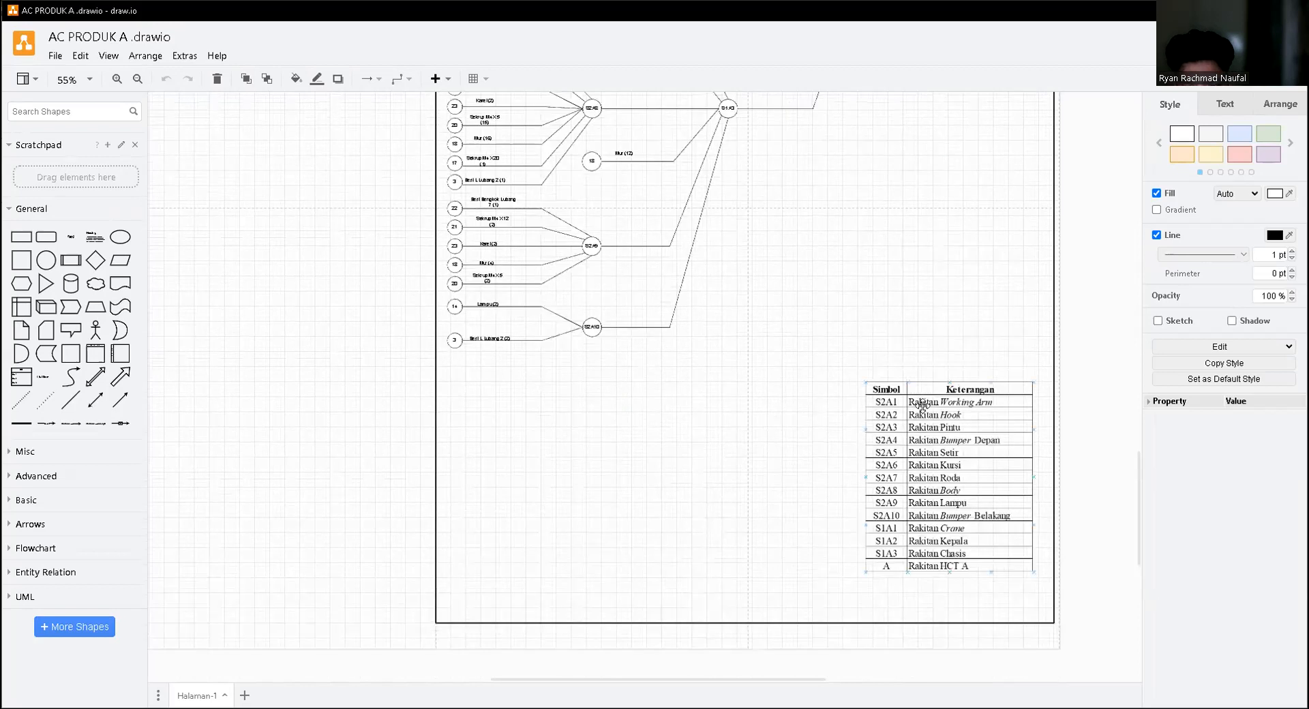
{"action": "left_click", "coordinate": [964, 465]}
{"action": "scroll", "coordinate": [965, 465], "scroll_direction": "up", "scroll_amount": 1}
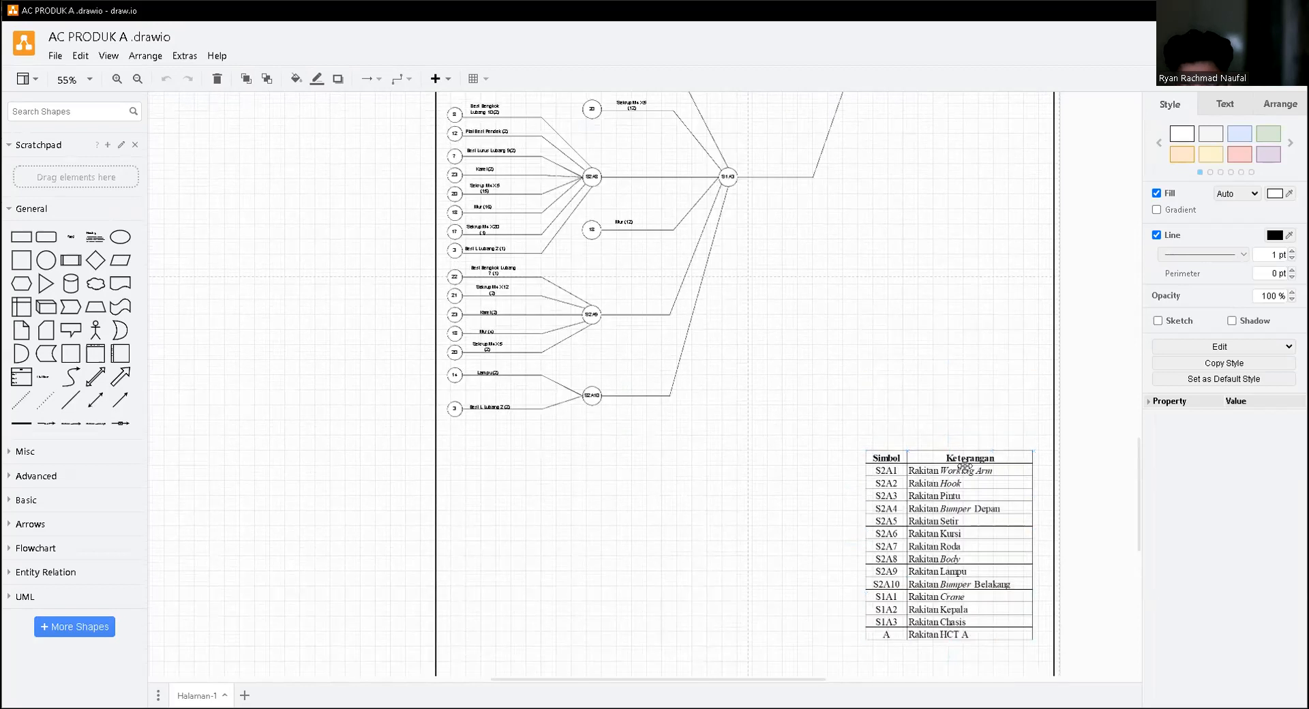
{"action": "scroll", "coordinate": [972, 529], "scroll_direction": "down", "scroll_amount": 1}
{"action": "scroll", "coordinate": [856, 455], "scroll_direction": "up", "scroll_amount": 8}
{"action": "scroll", "coordinate": [668, 383], "scroll_direction": "down", "scroll_amount": 5}
{"action": "scroll", "coordinate": [923, 494], "scroll_direction": "down", "scroll_amount": 4}
{"action": "left_click", "coordinate": [941, 500]}
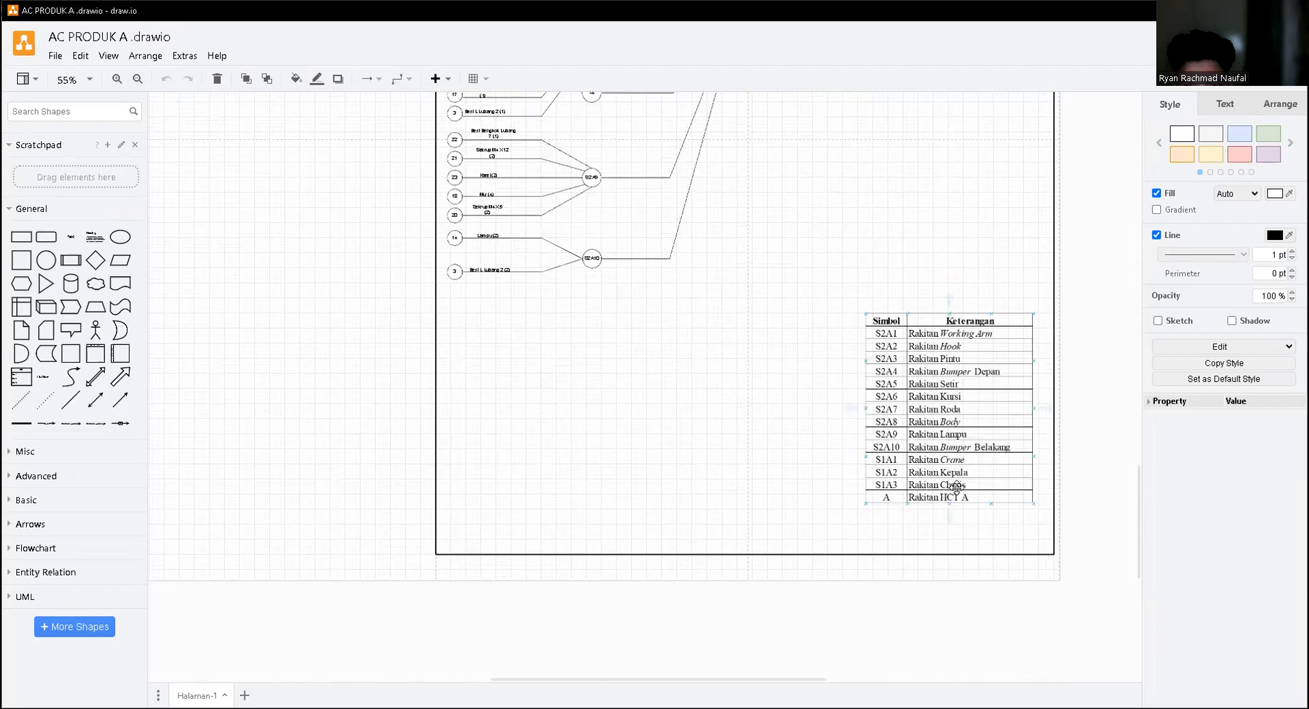
{"action": "scroll", "coordinate": [956, 486], "scroll_direction": "up", "scroll_amount": 1}
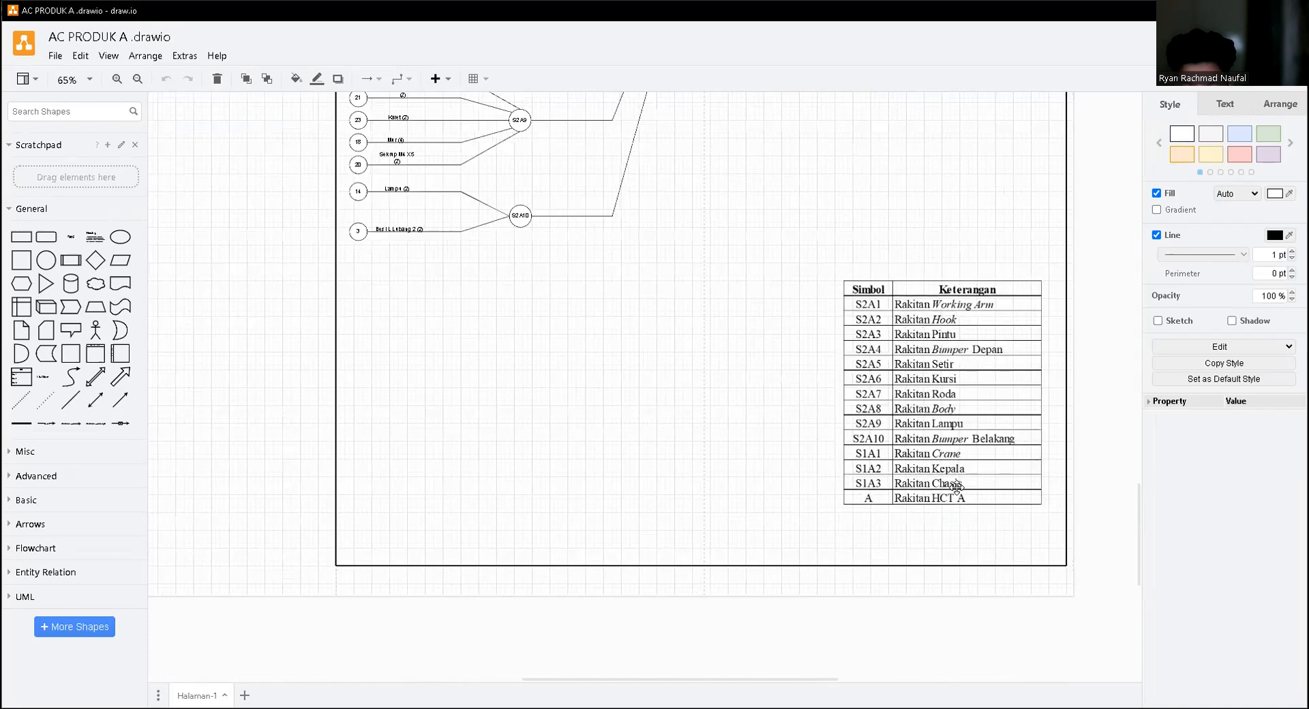
{"action": "scroll", "coordinate": [956, 486], "scroll_direction": "up", "scroll_amount": 2}
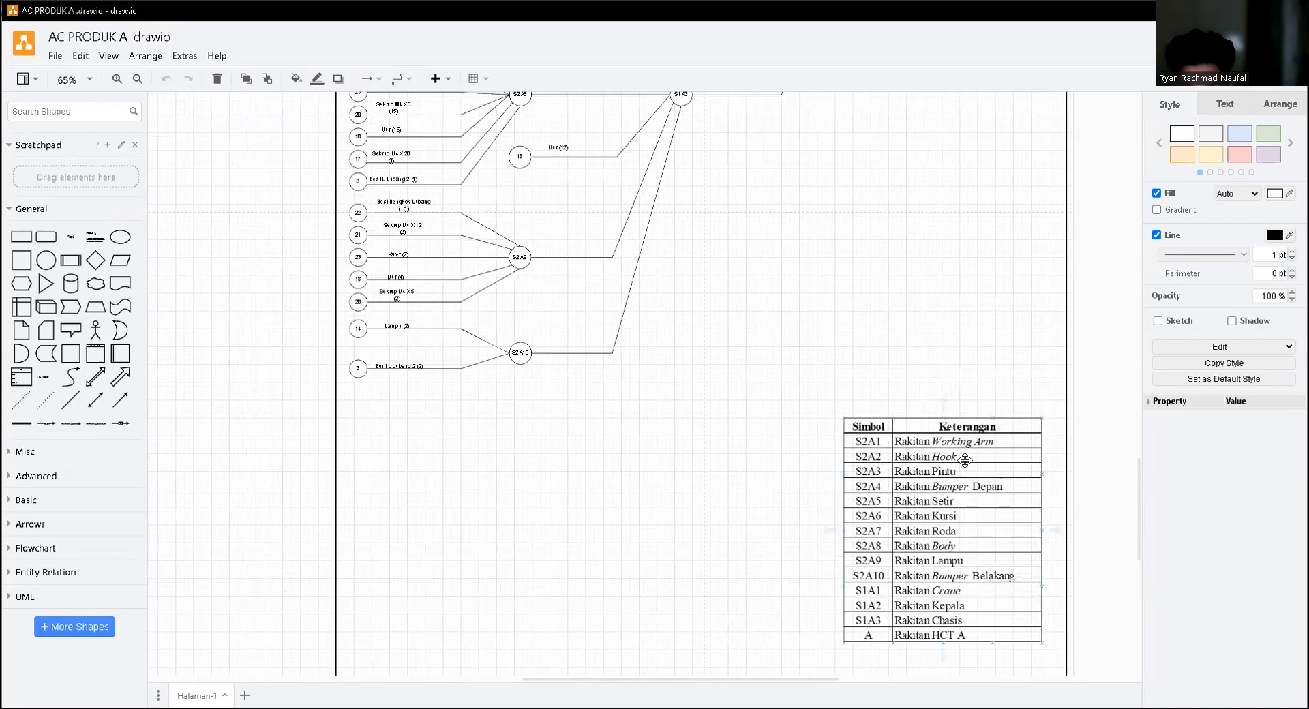
- Compare the reference chart's component branches and S1 assemblies leading to circle A with the legend entries
{"action": "scroll", "coordinate": [988, 473], "scroll_direction": "up", "scroll_amount": 7}
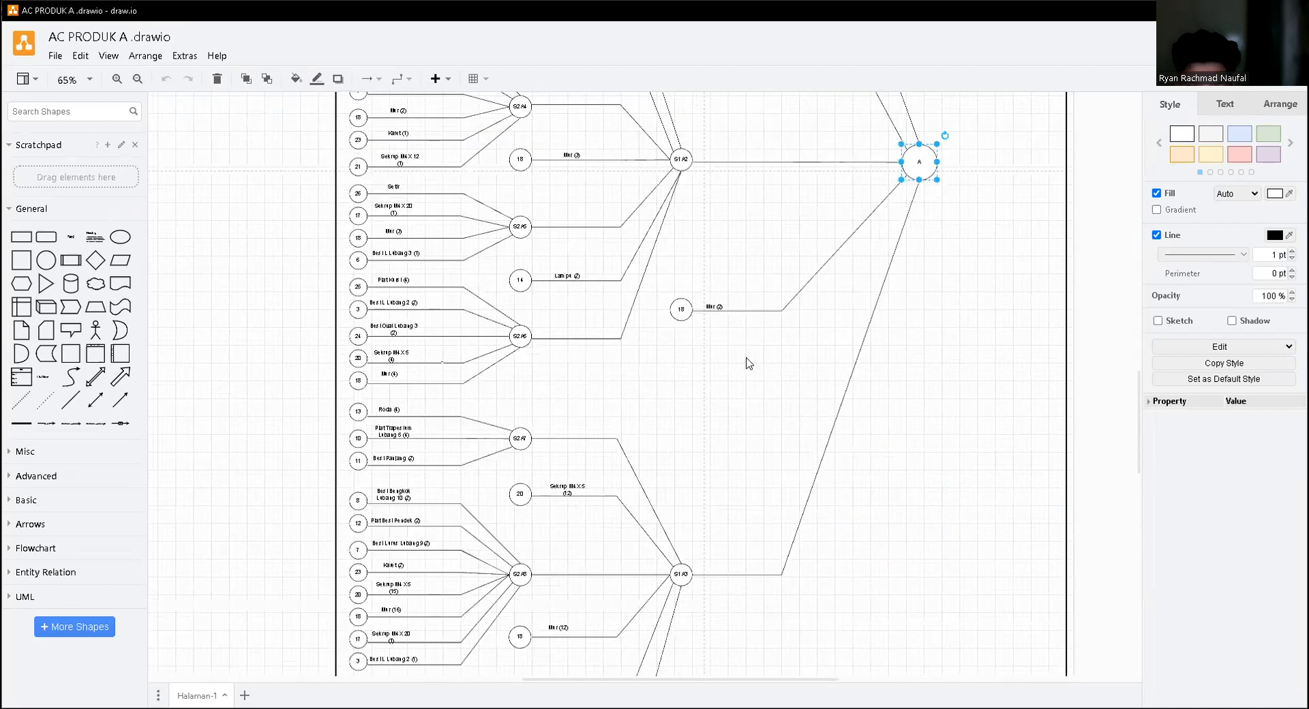
{"action": "scroll", "coordinate": [746, 359], "scroll_direction": "up", "scroll_amount": 8}
{"action": "scroll", "coordinate": [664, 383], "scroll_direction": "down", "scroll_amount": 6}
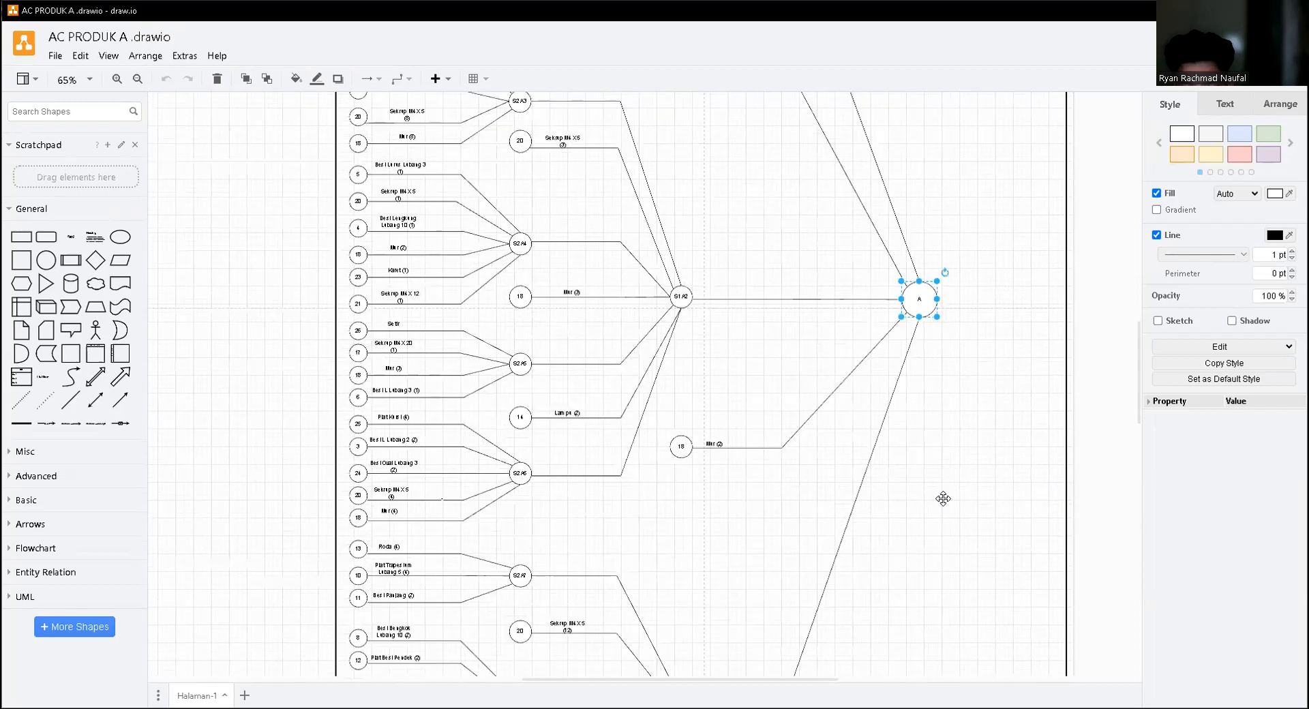
{"action": "scroll", "coordinate": [947, 486], "scroll_direction": "down", "scroll_amount": 10}
{"action": "scroll", "coordinate": [879, 522], "scroll_direction": "up", "scroll_amount": 8}
{"action": "scroll", "coordinate": [877, 522], "scroll_direction": "down", "scroll_amount": 2}
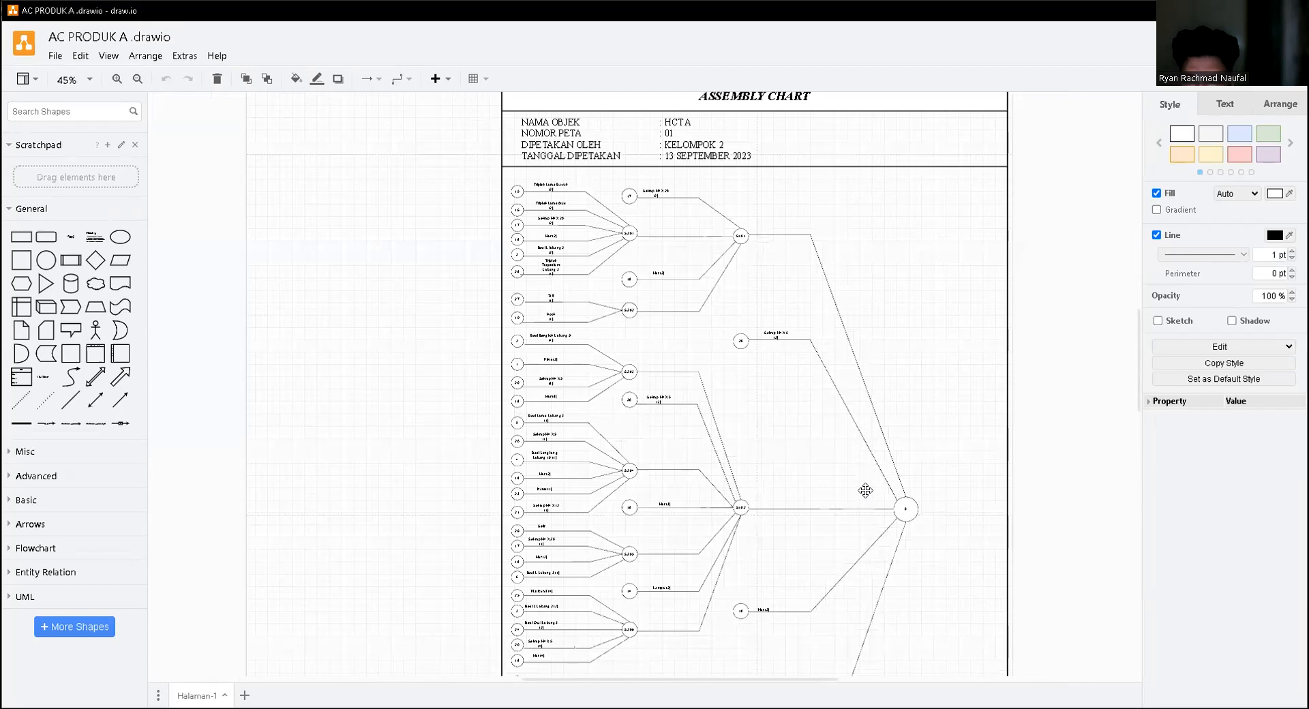
{"action": "scroll", "coordinate": [864, 487], "scroll_direction": "down", "scroll_amount": 8}
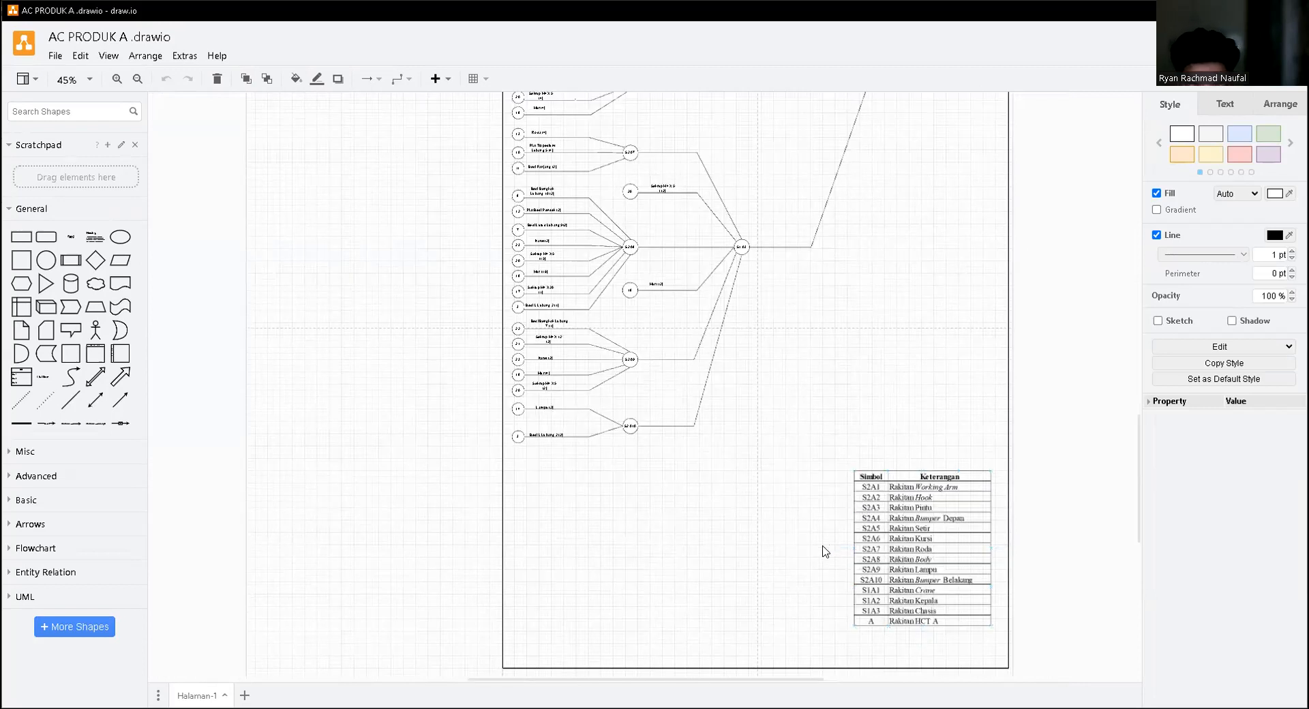
{"action": "scroll", "coordinate": [823, 551], "scroll_direction": "up", "scroll_amount": 6}
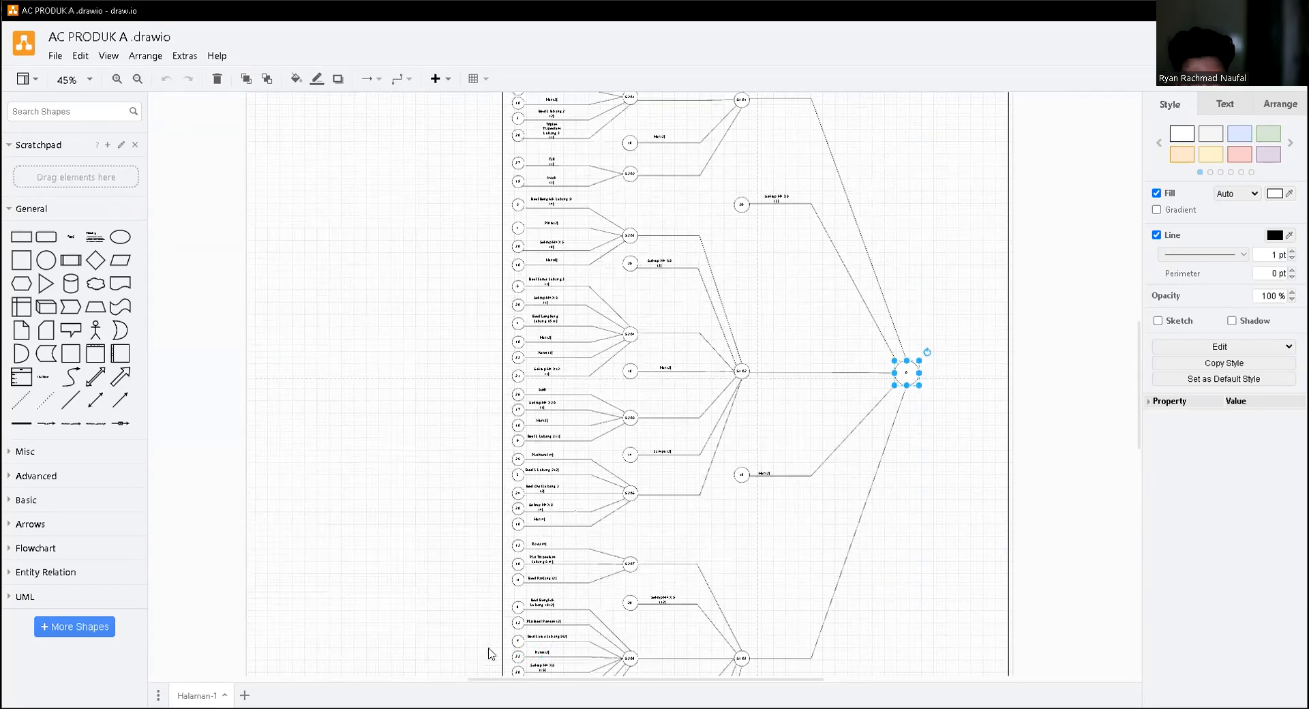
{"action": "scroll", "coordinate": [488, 653], "scroll_direction": "up", "scroll_amount": 3}
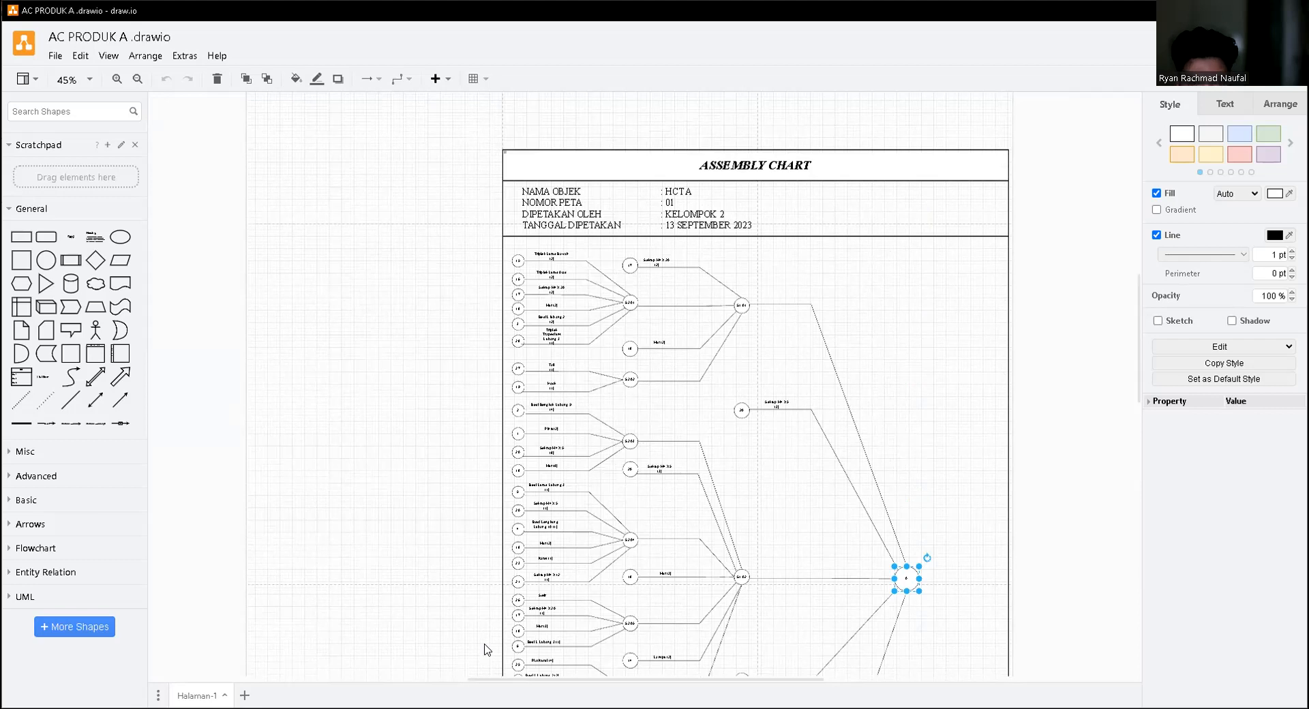
{"action": "scroll", "coordinate": [488, 649], "scroll_direction": "down", "scroll_amount": 3}
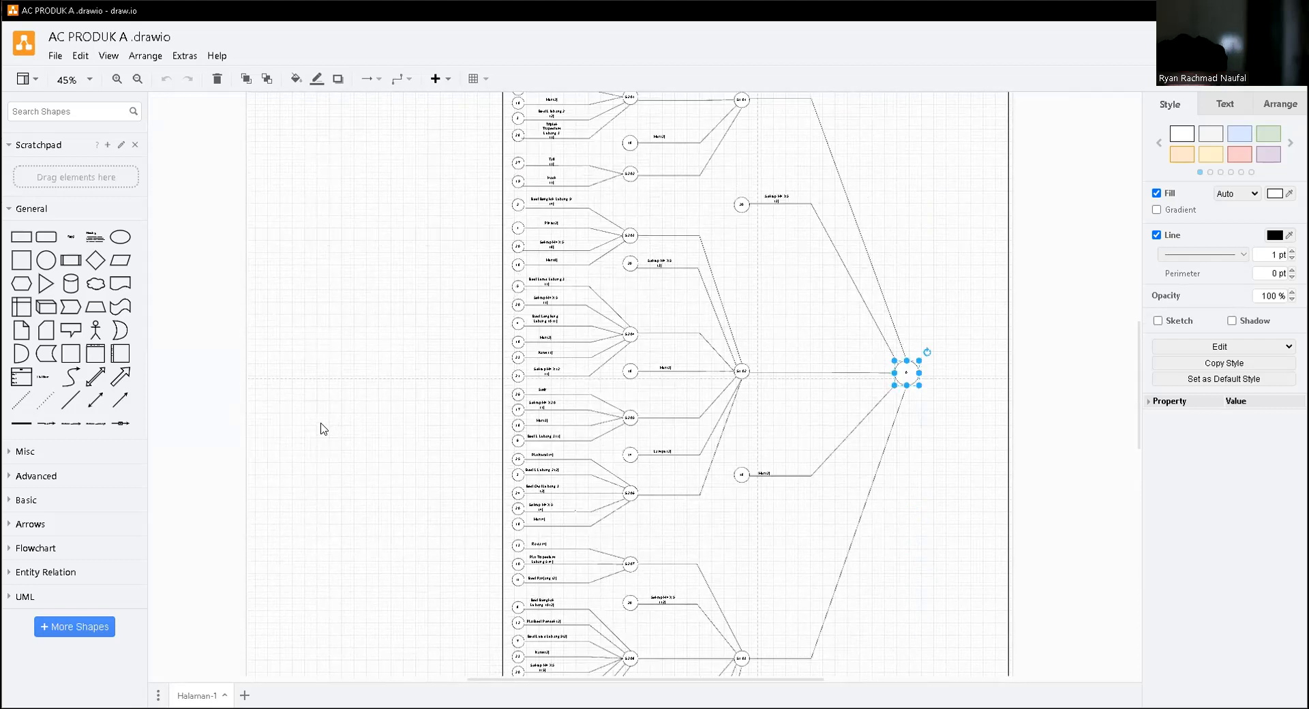
{"action": "scroll", "coordinate": [362, 454], "scroll_direction": "up", "scroll_amount": 2}
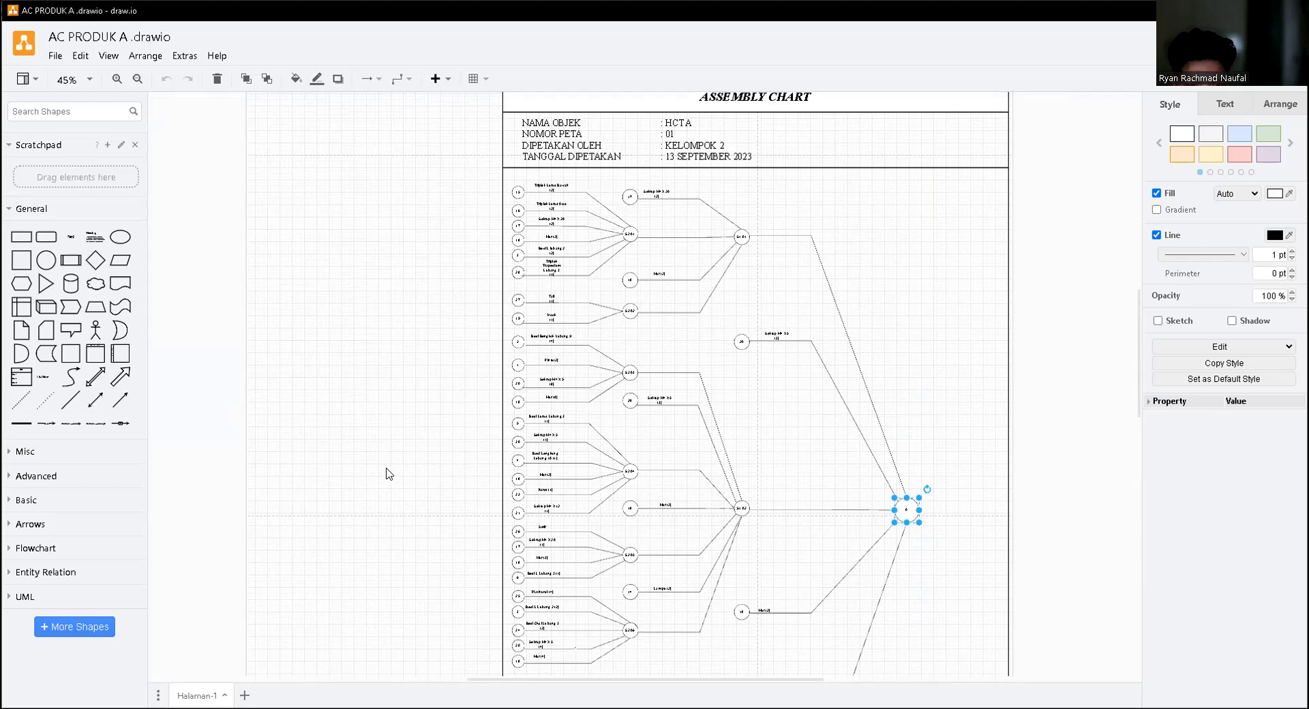
{"action": "scroll", "coordinate": [389, 474], "scroll_direction": "up", "scroll_amount": 1}
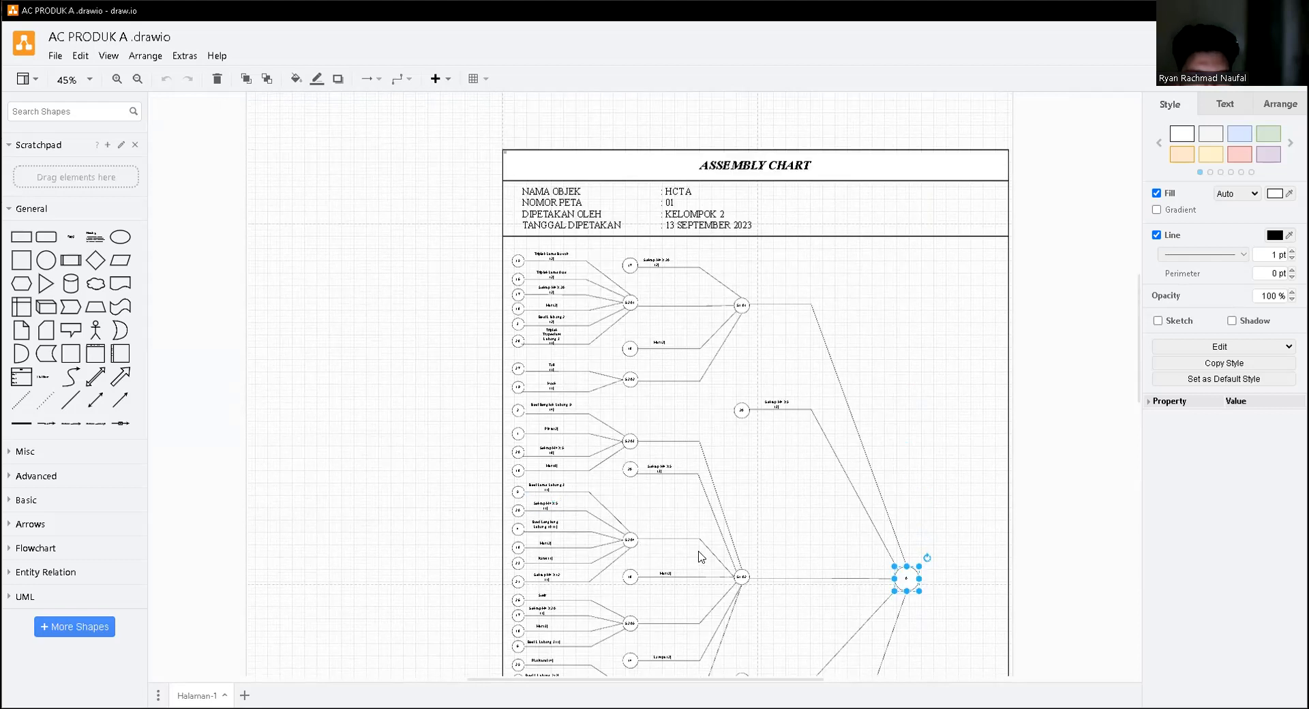
{"action": "scroll", "coordinate": [743, 623], "scroll_direction": "down", "scroll_amount": 5}
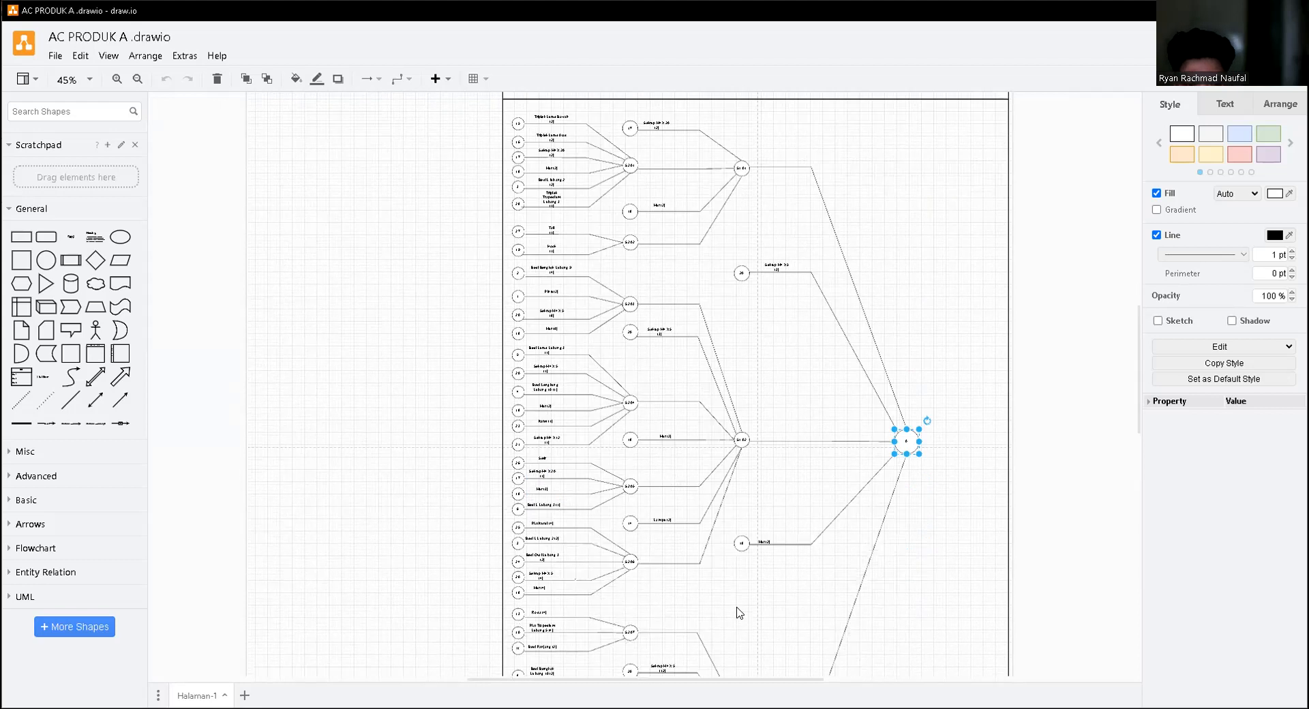